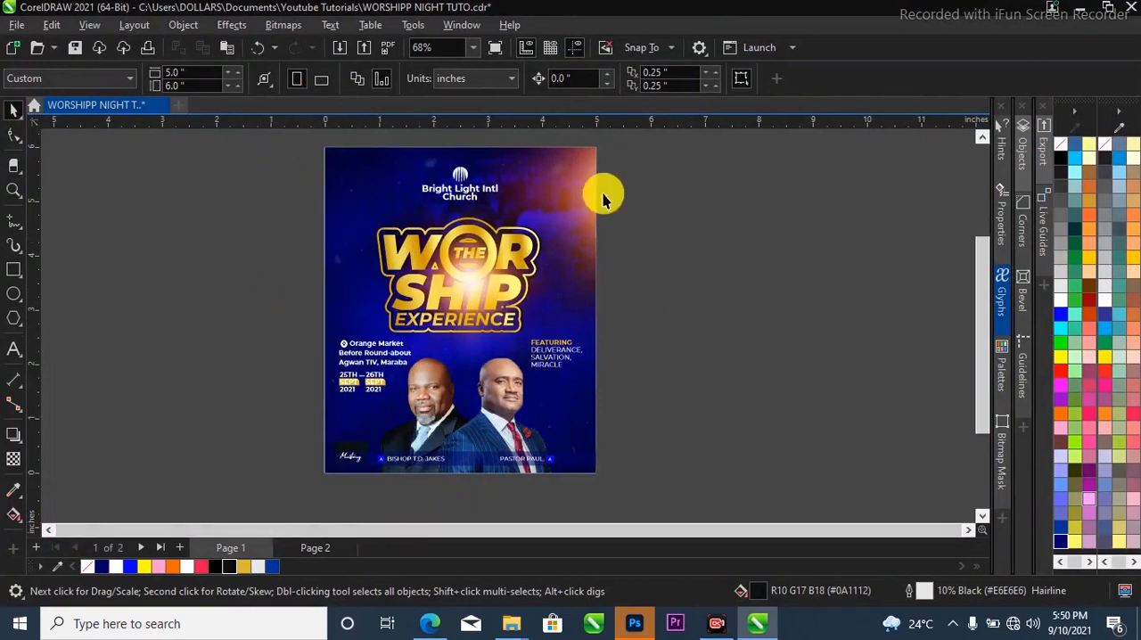
Add a new page after Page 1 and set its size to 5 by 6 inches.
{"action": "left_click", "coordinate": [178, 546]}
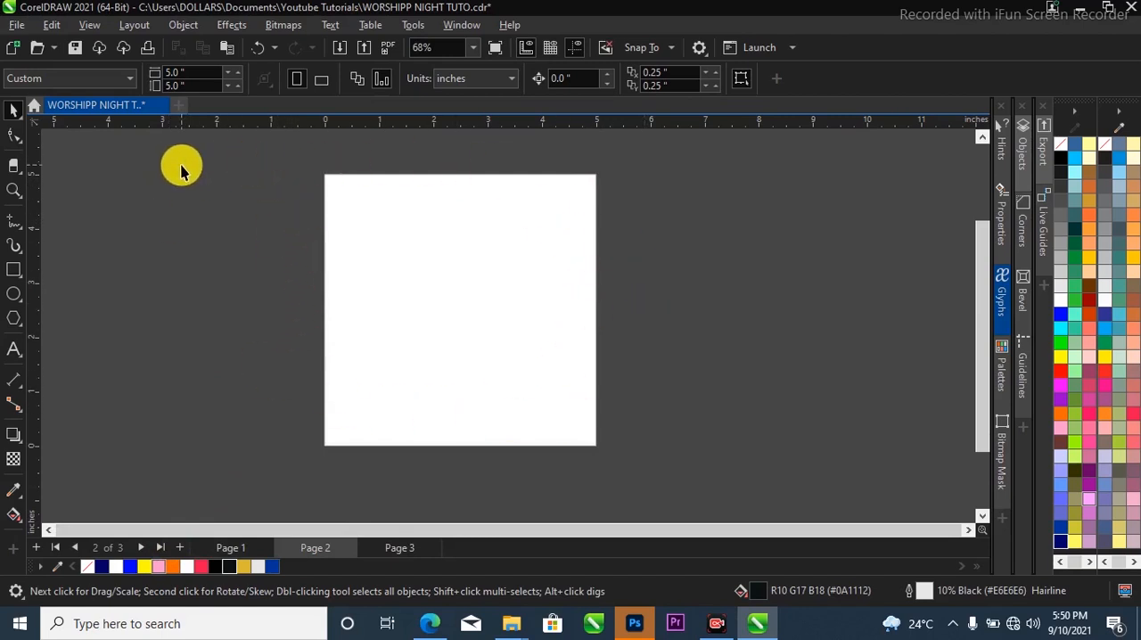
{"action": "left_click", "coordinate": [184, 84]}
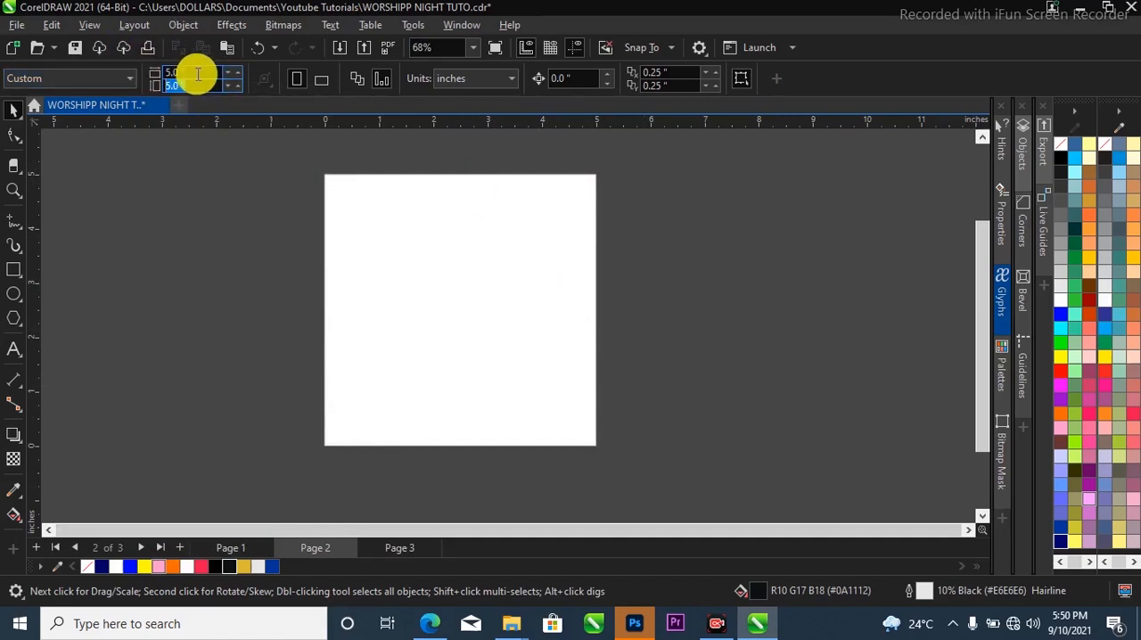
{"action": "left_click", "coordinate": [198, 74]}
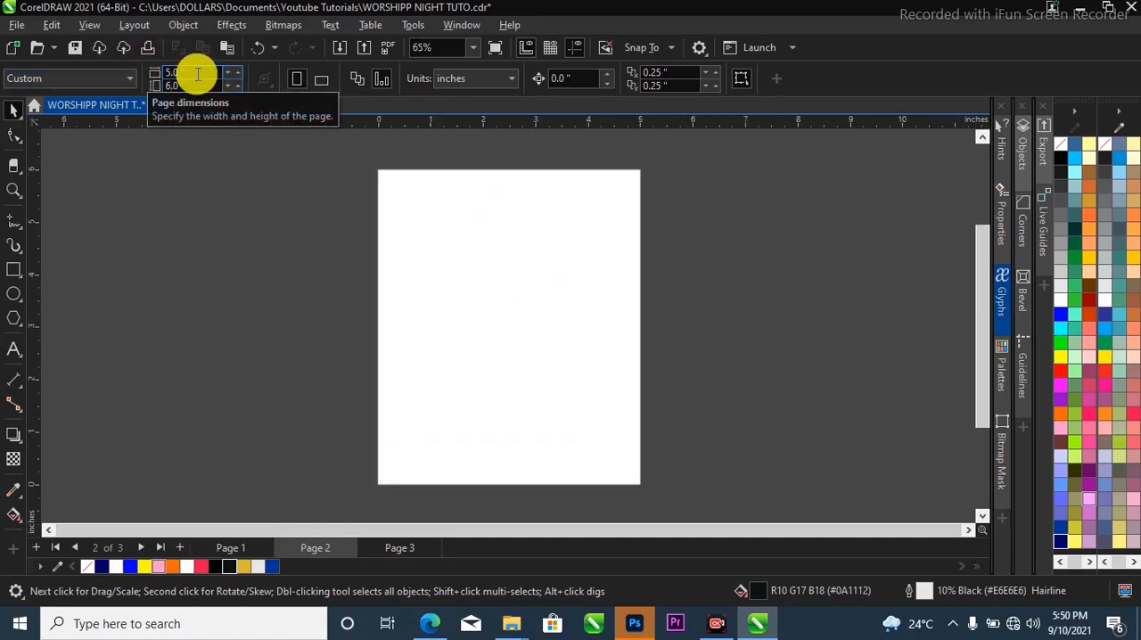
Draw a rectangle about 2.9 by 4.4 inches beside the page and remove its fill.
{"action": "left_click", "coordinate": [13, 268]}
{"action": "left_click_drag", "start_coordinate": [169, 171], "coordinate": [321, 401]}
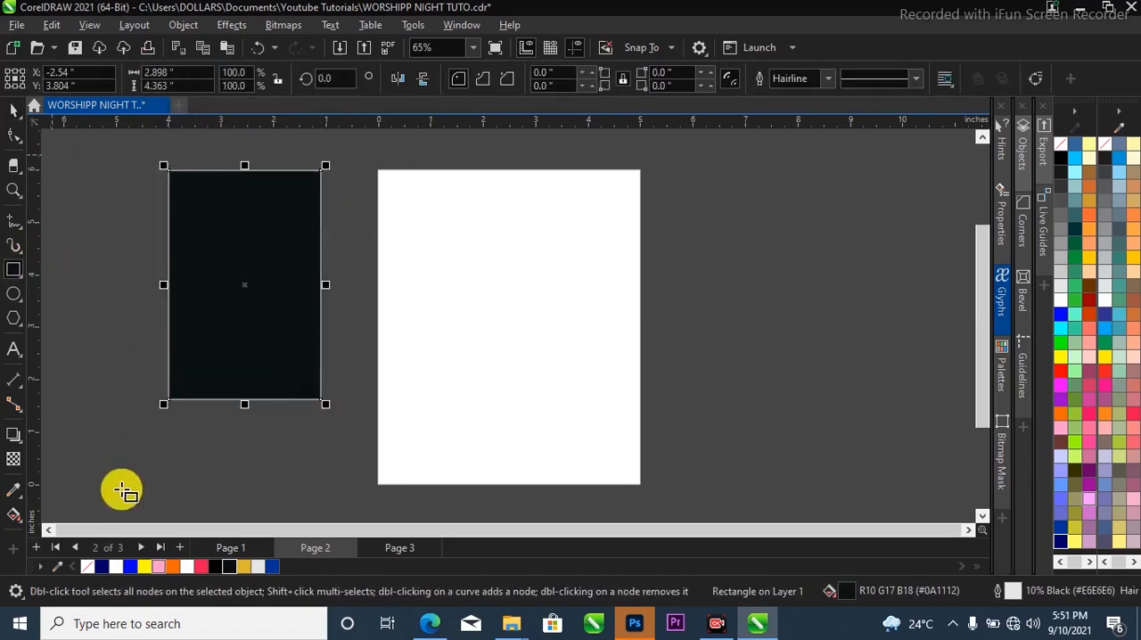
{"action": "left_click", "coordinate": [87, 567]}
{"action": "left_click", "coordinate": [13, 108]}
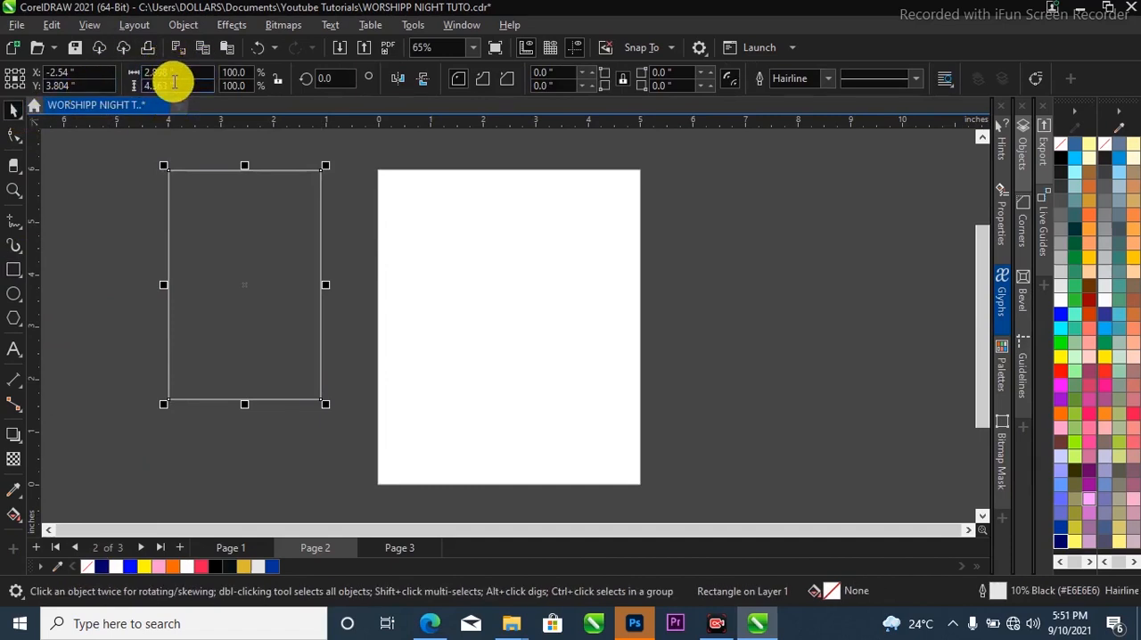
Resize the rectangle to 5 by 6 inches and centre it on the page.
{"action": "left_click", "coordinate": [165, 72]}
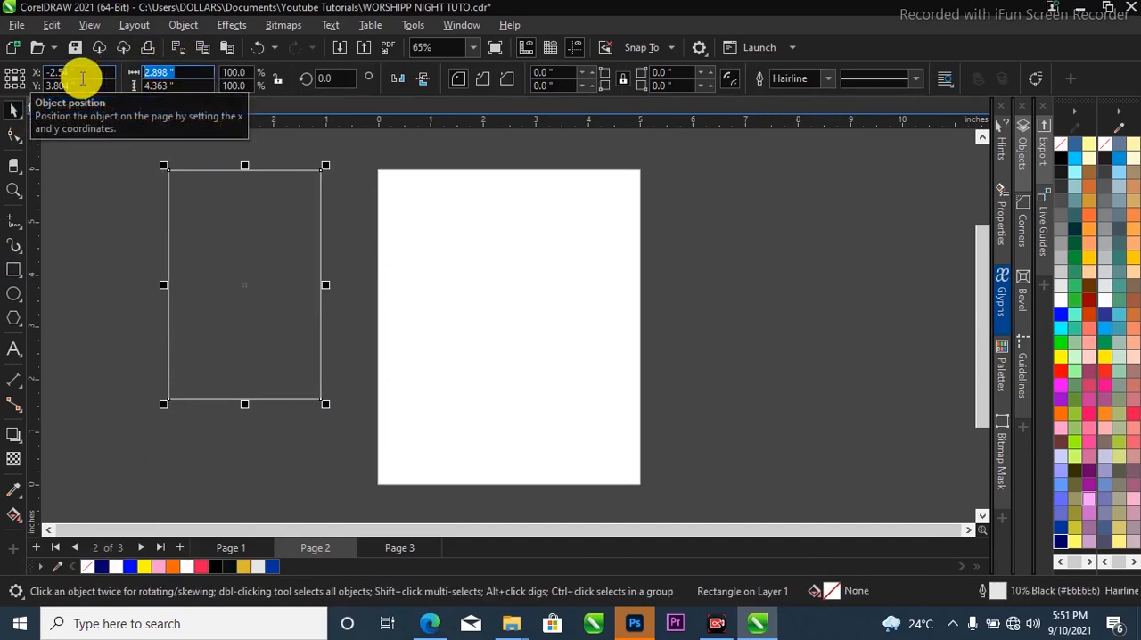
{"action": "left_click", "coordinate": [80, 77]}
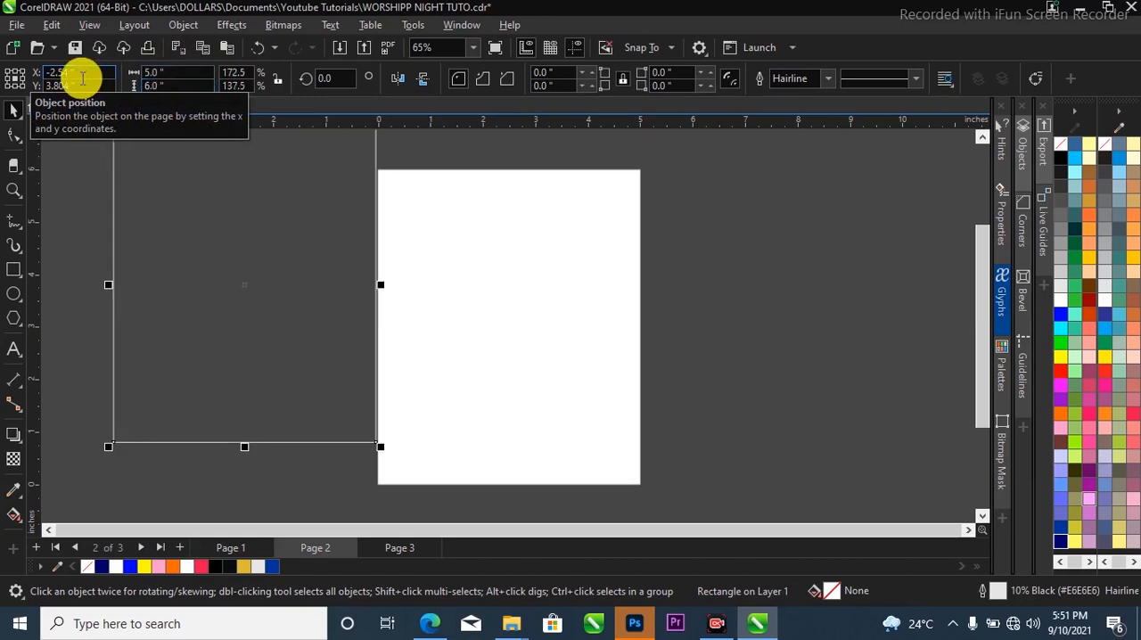
{"action": "key", "text": "p"}
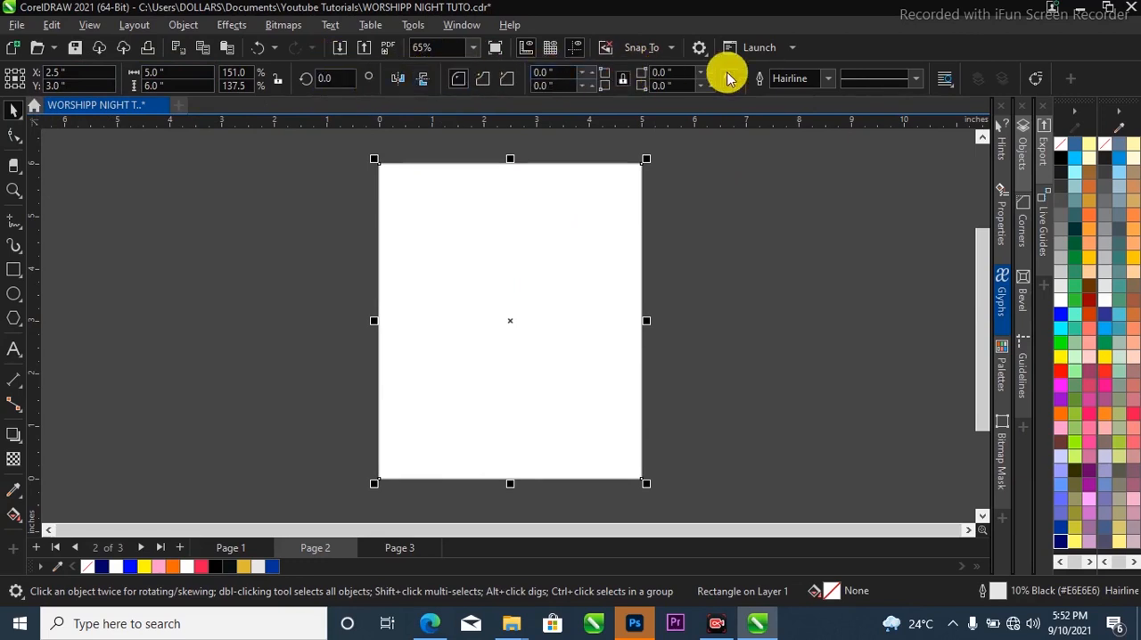
Set the rectangle's outline to None and apply an elliptical fountain fill with the Interactive Fill tool.
{"action": "left_click", "coordinate": [831, 80]}
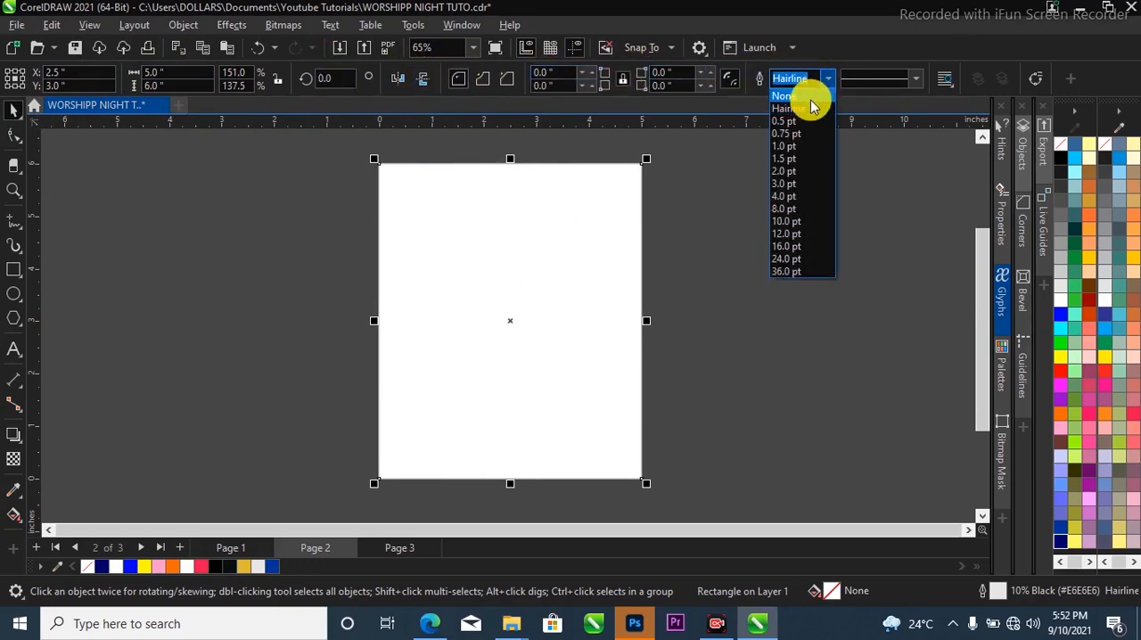
{"action": "left_click", "coordinate": [810, 97]}
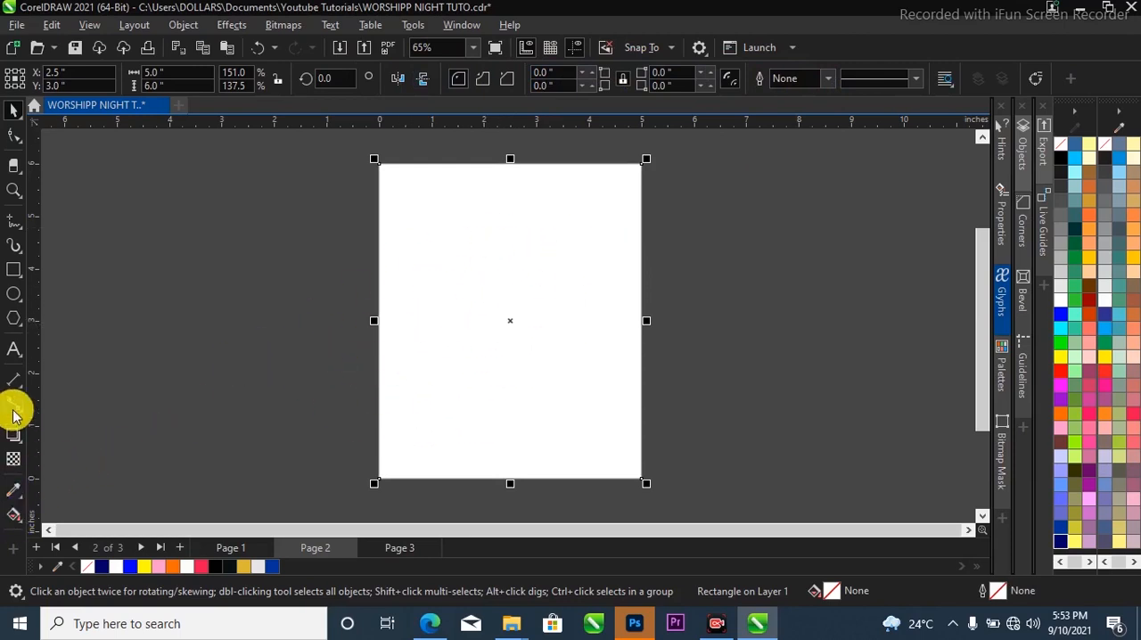
{"action": "left_click", "coordinate": [20, 521]}
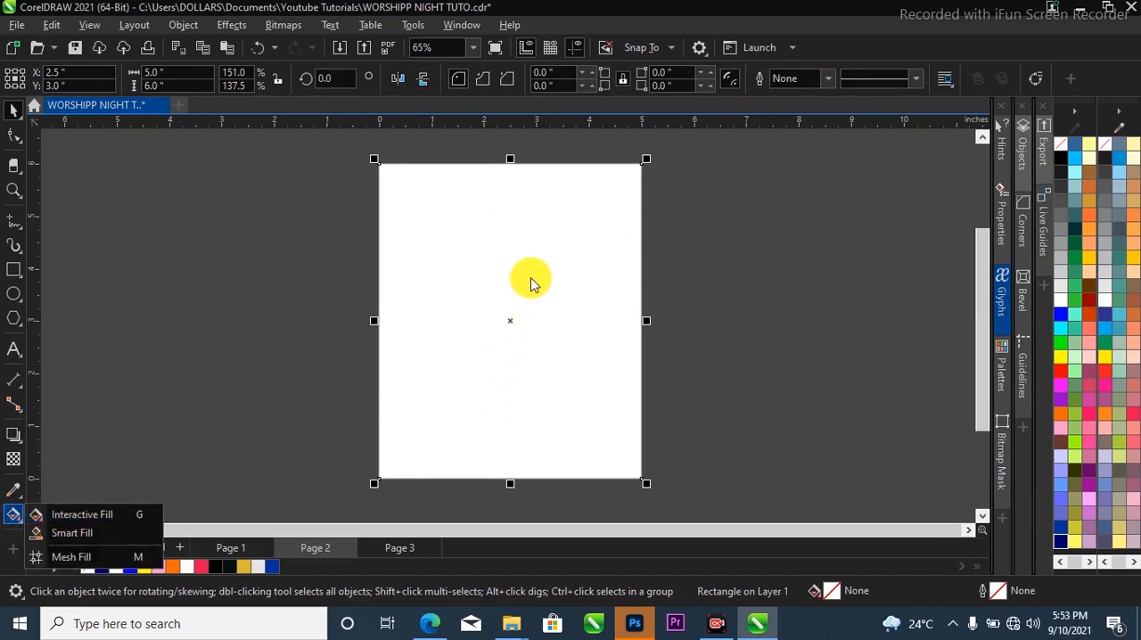
{"action": "left_click", "coordinate": [511, 201]}
{"action": "key", "text": "g"}
{"action": "left_click_drag", "start_coordinate": [517, 182], "coordinate": [517, 435]}
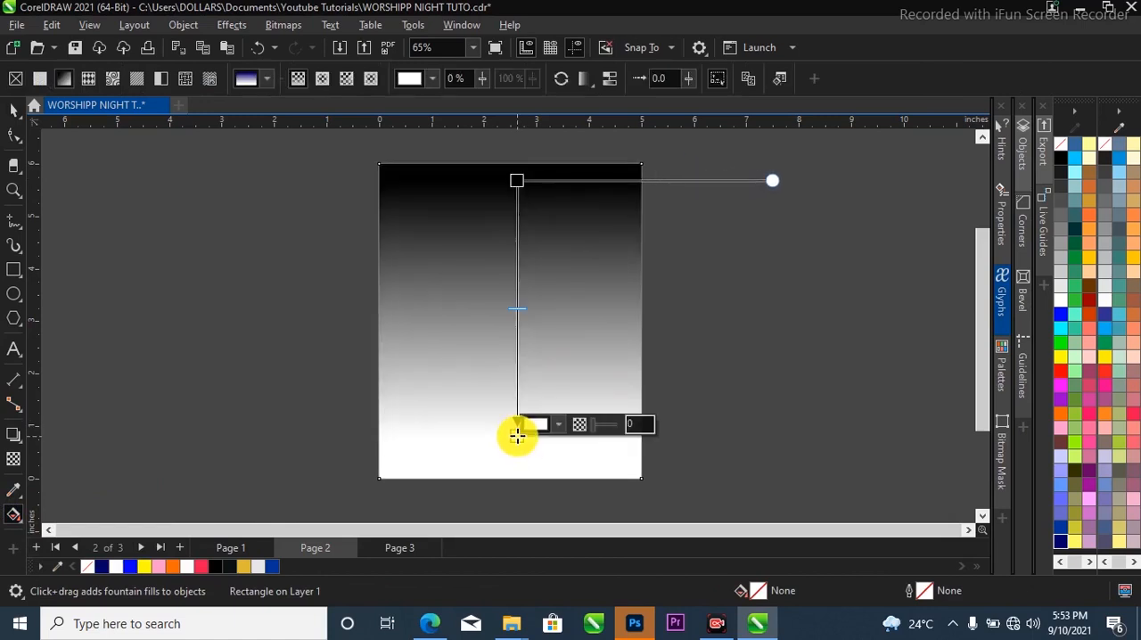
{"action": "left_click", "coordinate": [324, 79]}
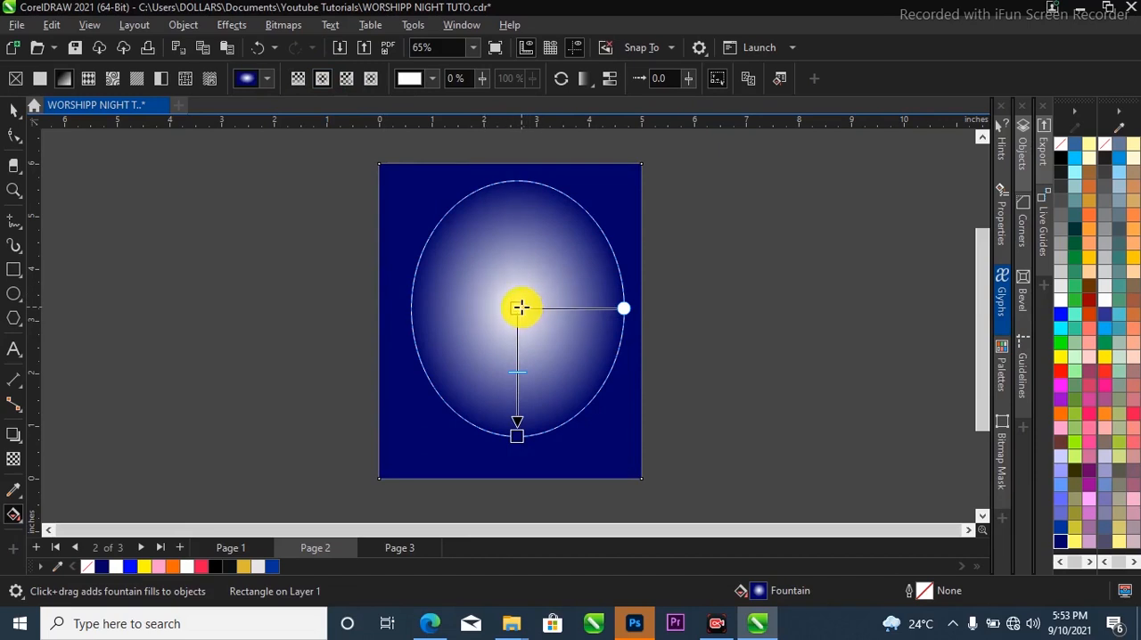
Set the fountain fill's centre node to dark navy blue (#000066).
{"action": "left_click", "coordinate": [518, 306]}
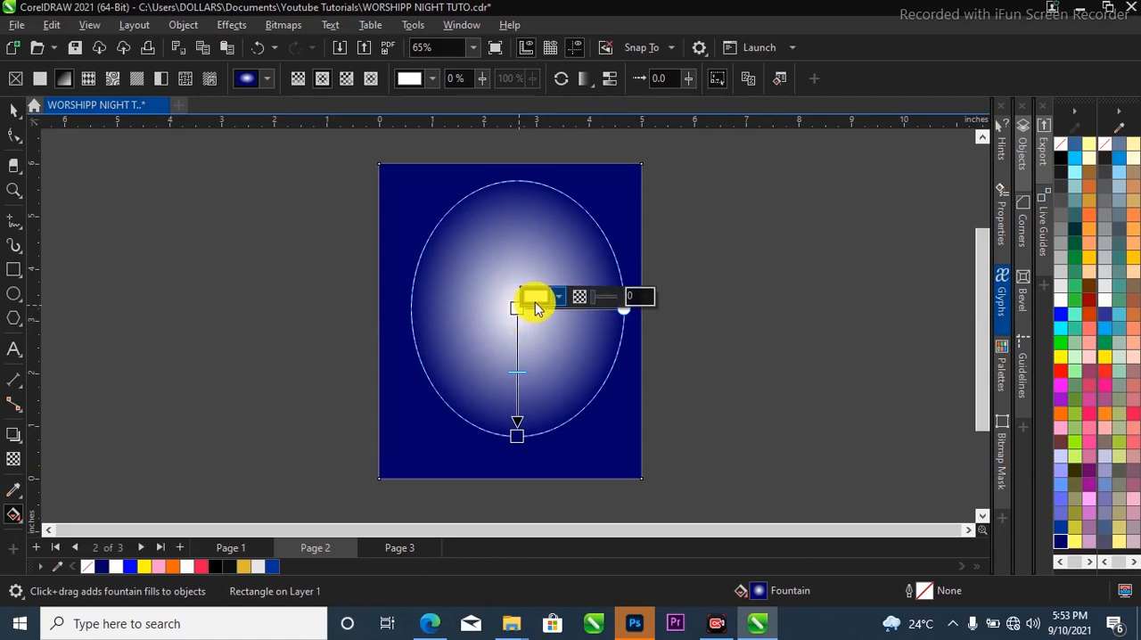
{"action": "left_click", "coordinate": [536, 298]}
{"action": "left_click", "coordinate": [1070, 540]}
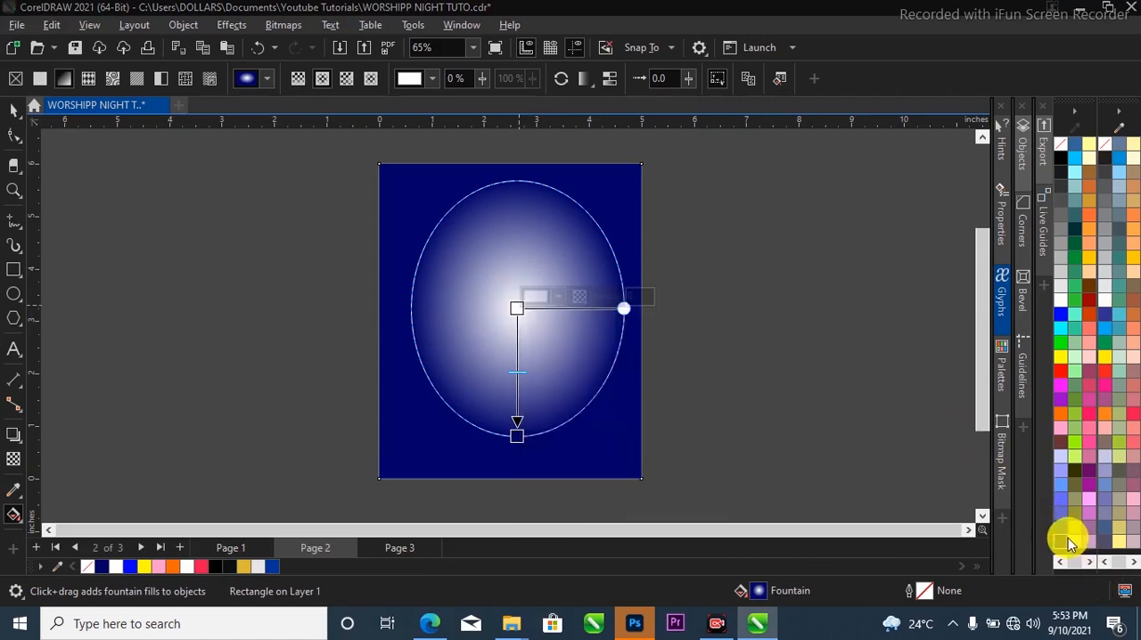
{"action": "left_click", "coordinate": [1062, 542]}
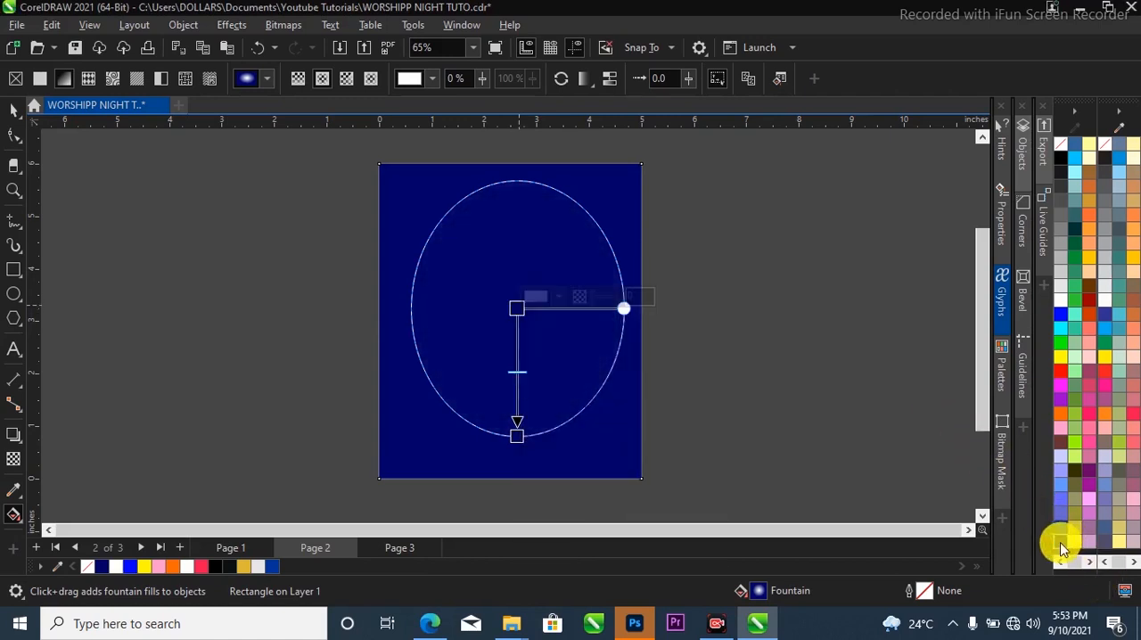
Darken the outer node of the fountain fill to a deeper navy and stretch the gradient just past the page's lower edge.
{"action": "left_click", "coordinate": [523, 434]}
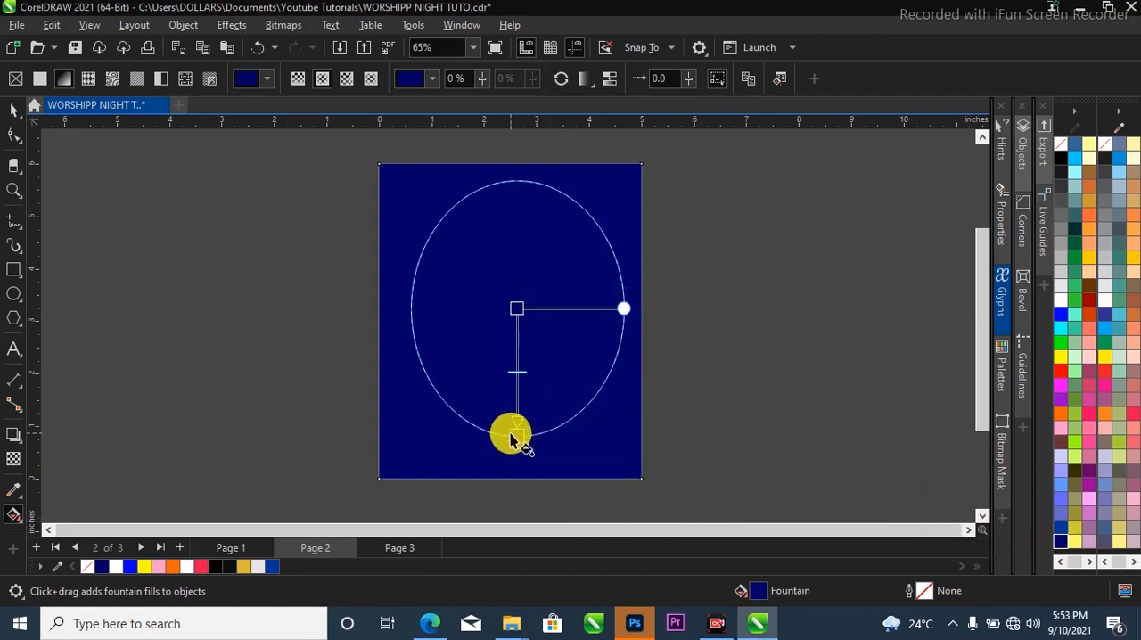
{"action": "mouse_move", "coordinate": [513, 435]}
{"action": "left_click", "coordinate": [553, 424]}
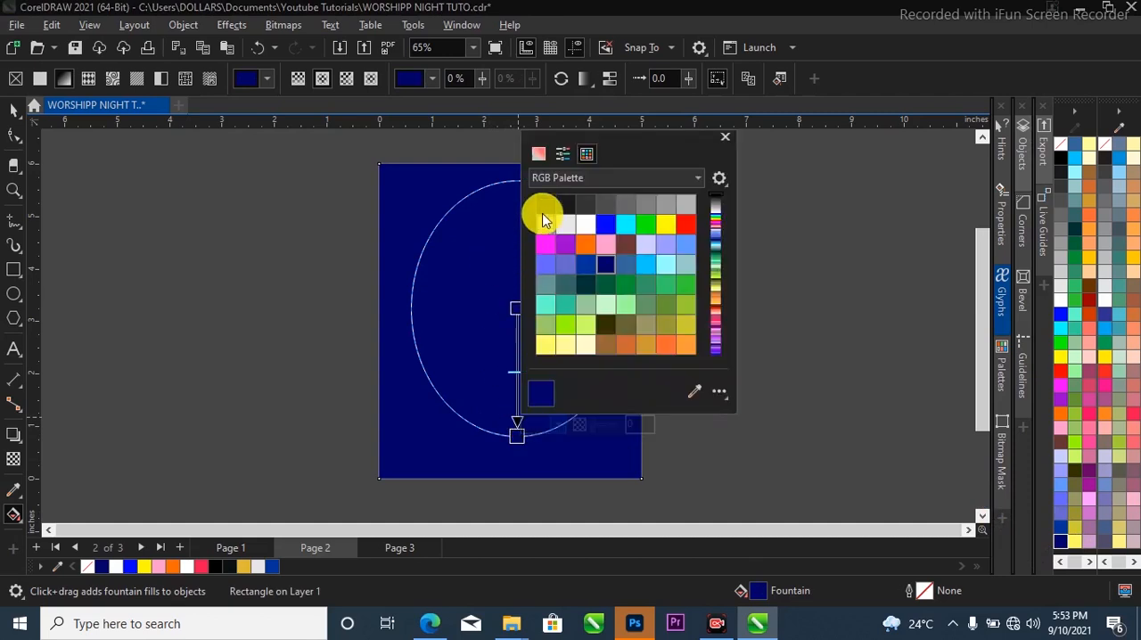
{"action": "left_click", "coordinate": [539, 155]}
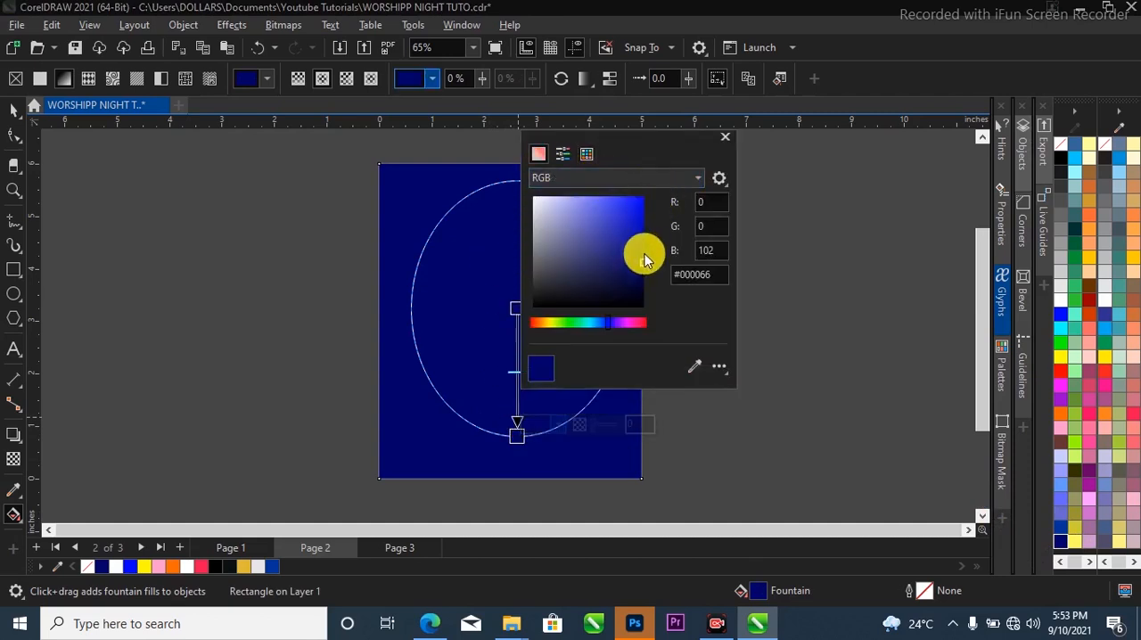
{"action": "left_click_drag", "start_coordinate": [642, 276], "coordinate": [641, 310]}
{"action": "left_click", "coordinate": [396, 266]}
{"action": "left_click_drag", "start_coordinate": [516, 434], "coordinate": [525, 489]}
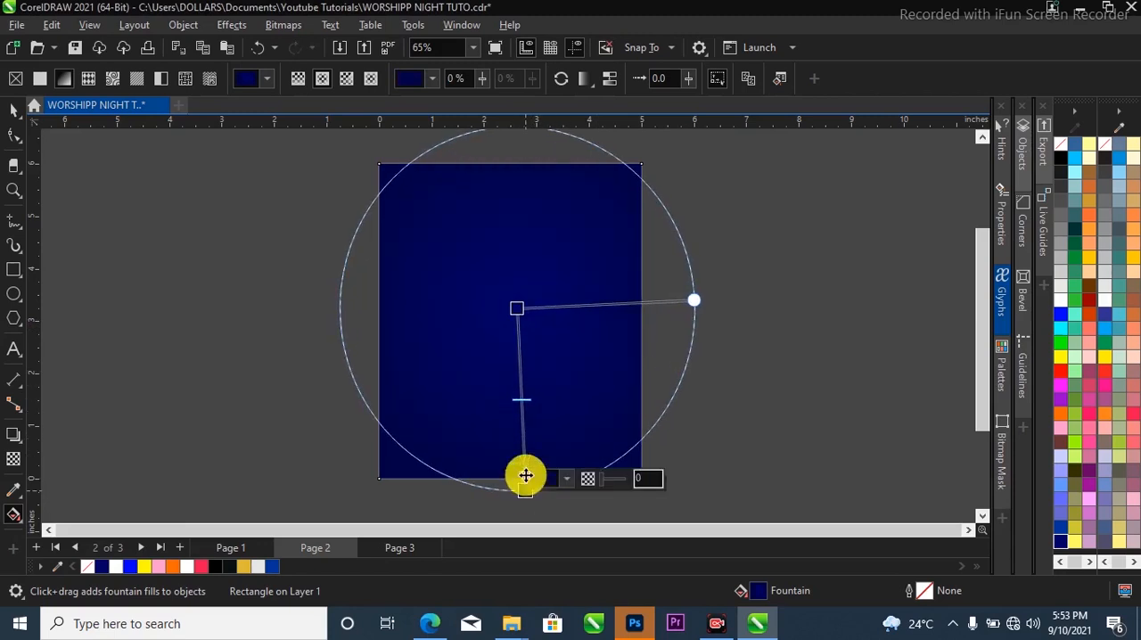
Brighten the fountain fill's centre node to a blue of about #0000AD.
{"action": "left_click", "coordinate": [516, 306]}
{"action": "left_click", "coordinate": [529, 298]}
{"action": "left_click", "coordinate": [584, 329]}
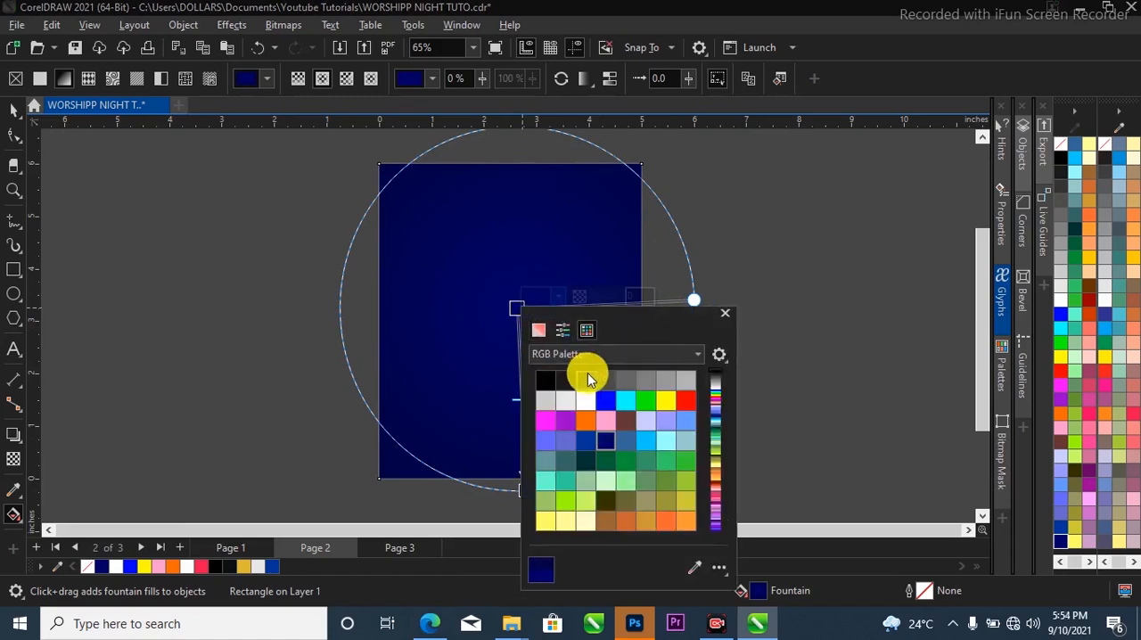
{"action": "left_click", "coordinate": [539, 331]}
{"action": "left_click_drag", "start_coordinate": [641, 416], "coordinate": [644, 402]}
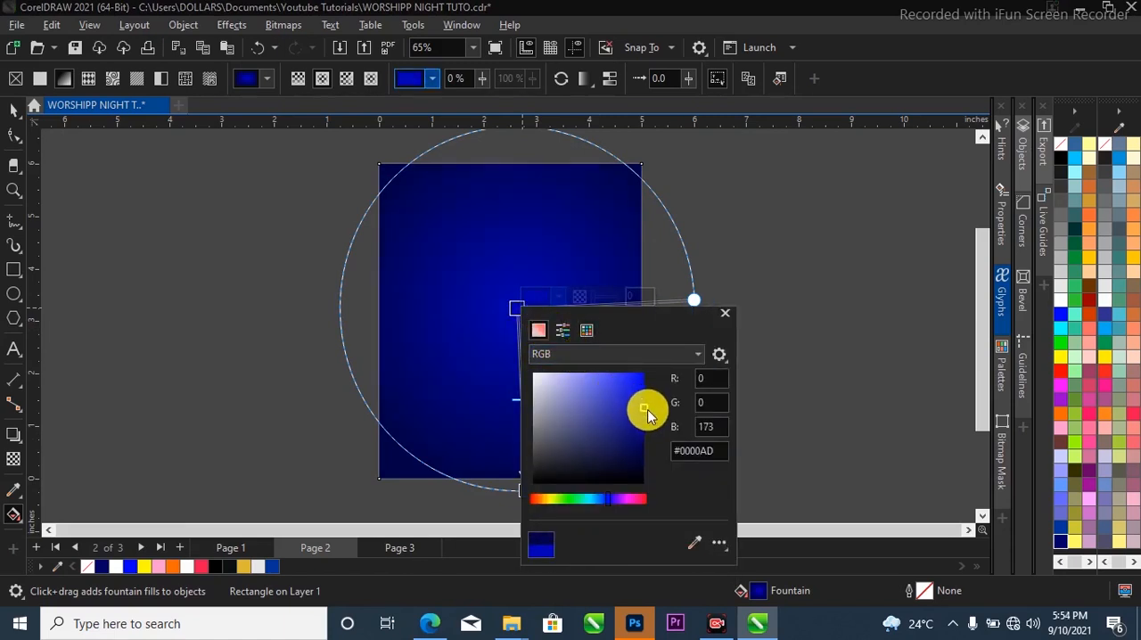
{"action": "left_click", "coordinate": [621, 82]}
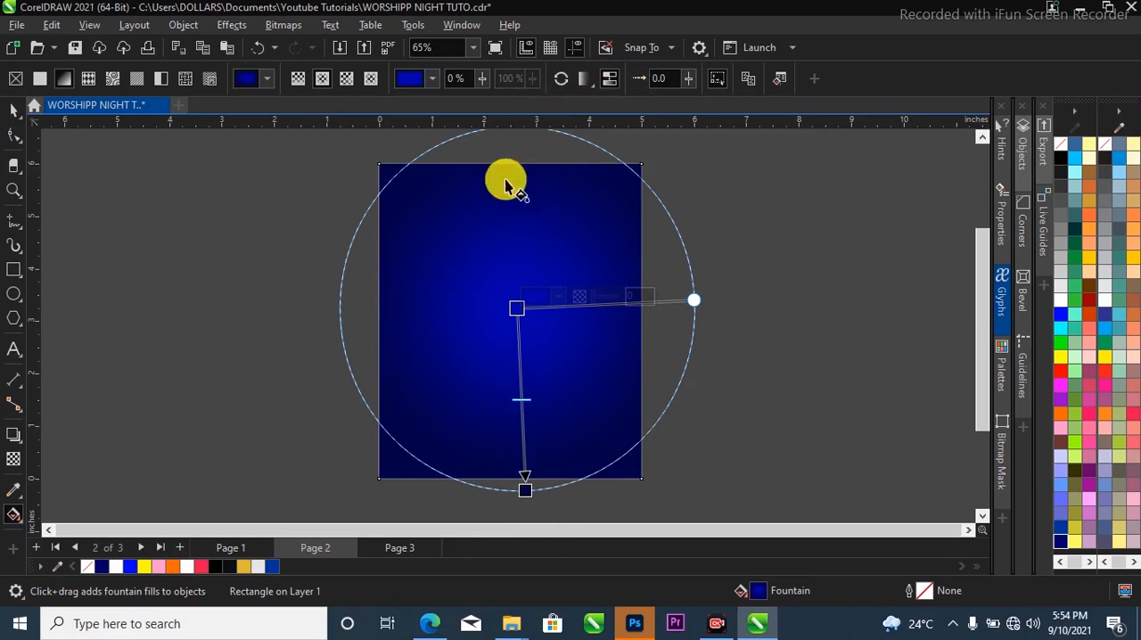
Shift the elliptical gradient slightly upward within the rectangle, then deselect the rectangle.
{"action": "left_click_drag", "start_coordinate": [693, 300], "coordinate": [690, 259]}
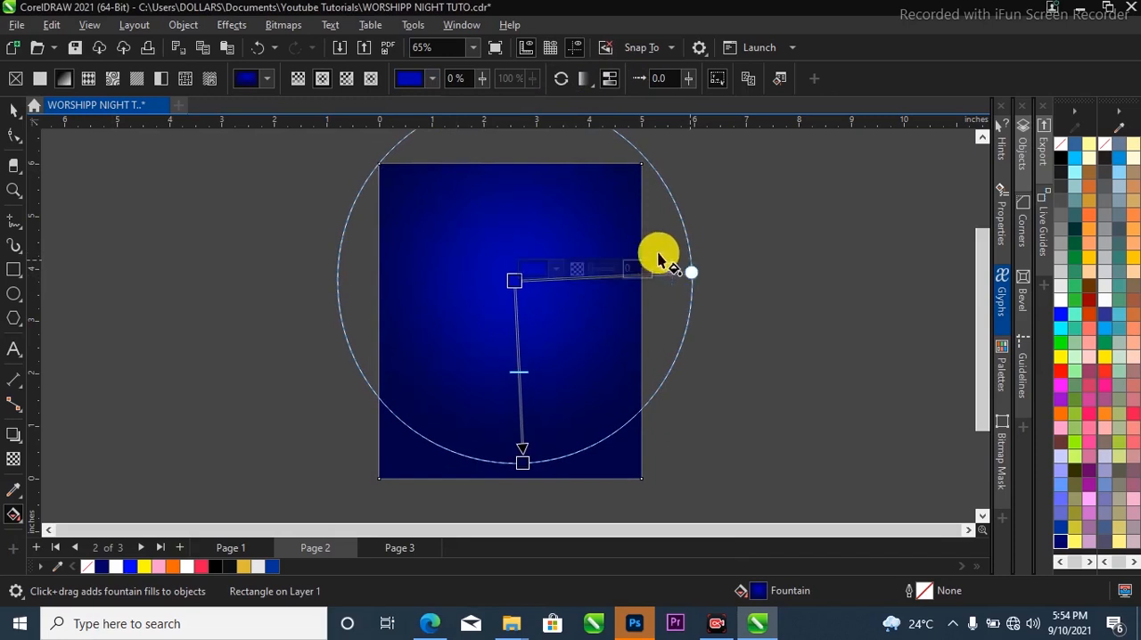
{"action": "key", "text": "space"}
{"action": "left_click", "coordinate": [116, 195]}
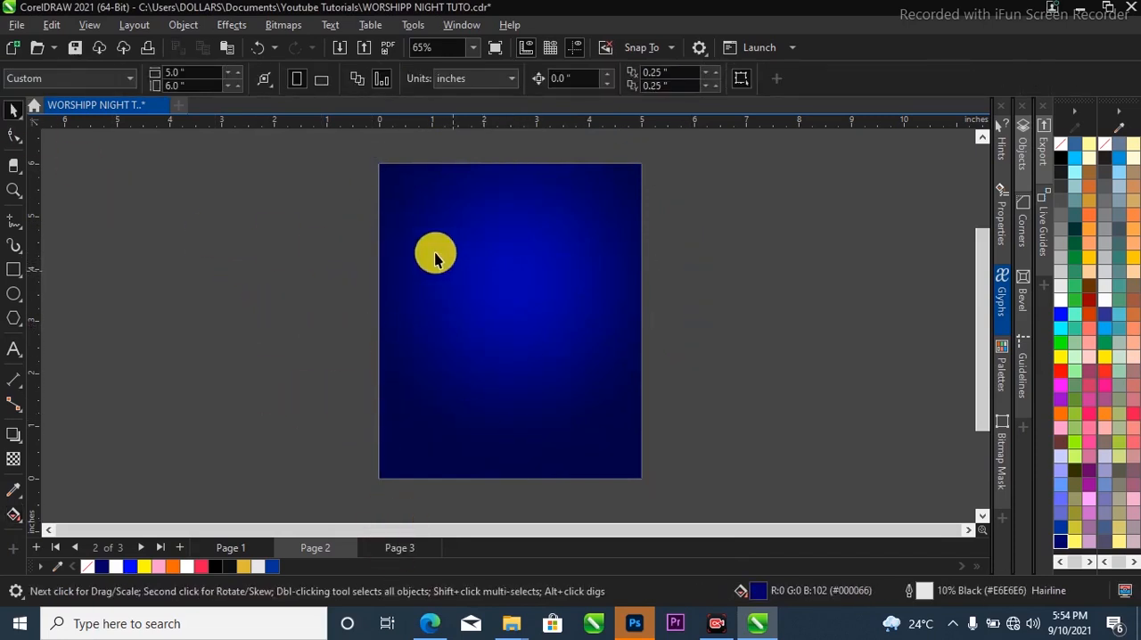
Cut the city skyline and grey polygon images from Page 3 and paste them onto Page 2.
{"action": "left_click", "coordinate": [395, 553]}
{"action": "scroll", "coordinate": [485, 329], "scroll_direction": "down", "scroll_amount": 2}
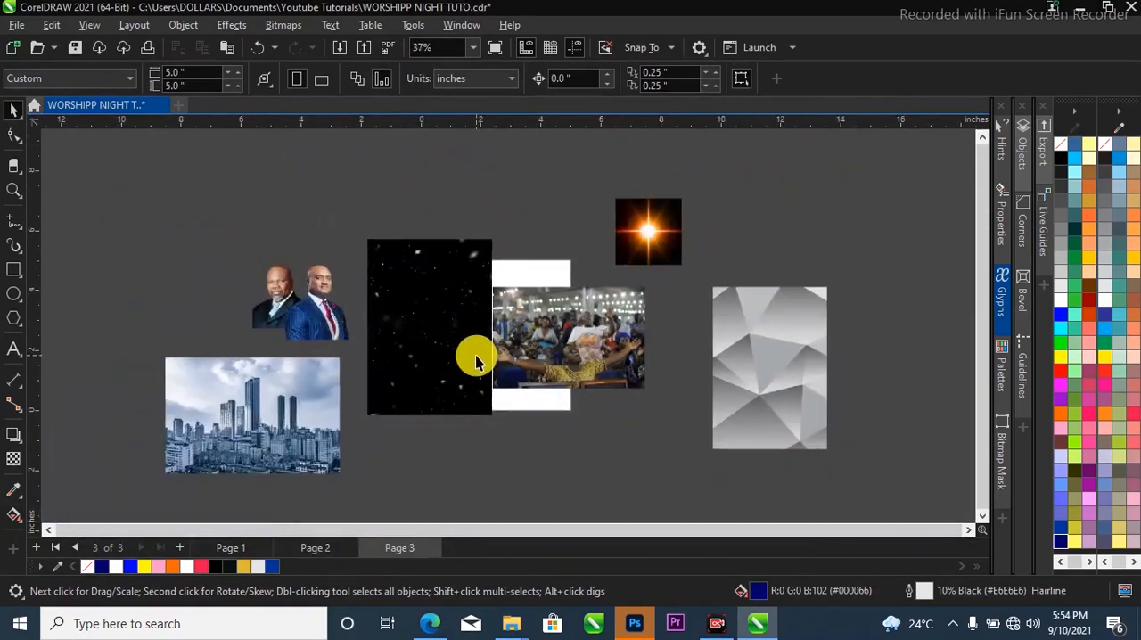
{"action": "left_click", "coordinate": [255, 428]}
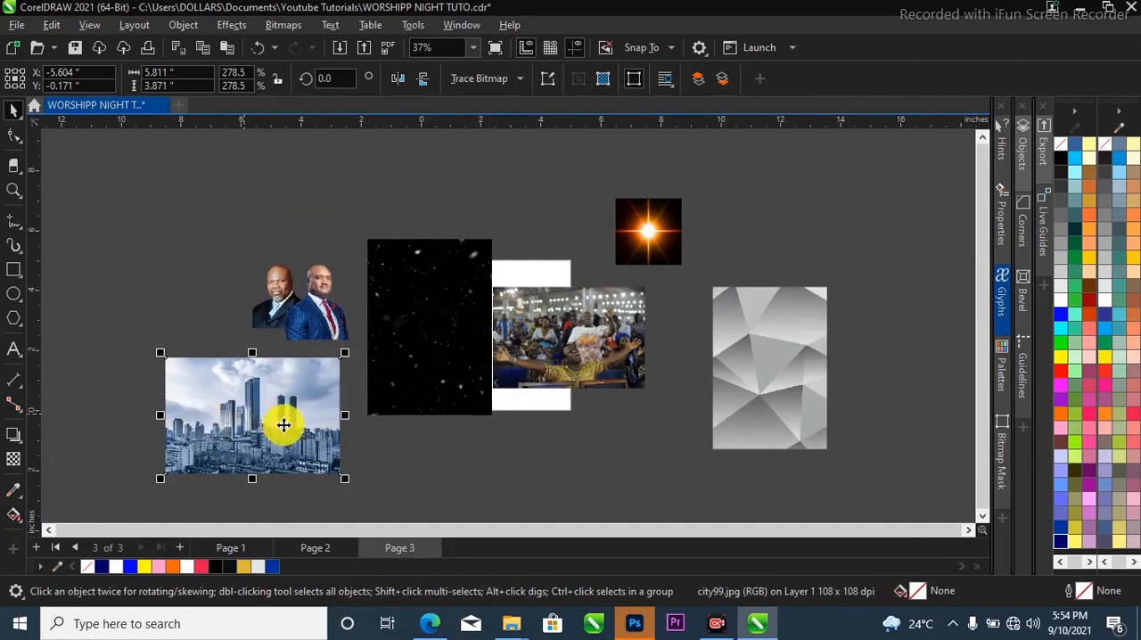
{"action": "left_click", "coordinate": [759, 358], "text": "shift"}
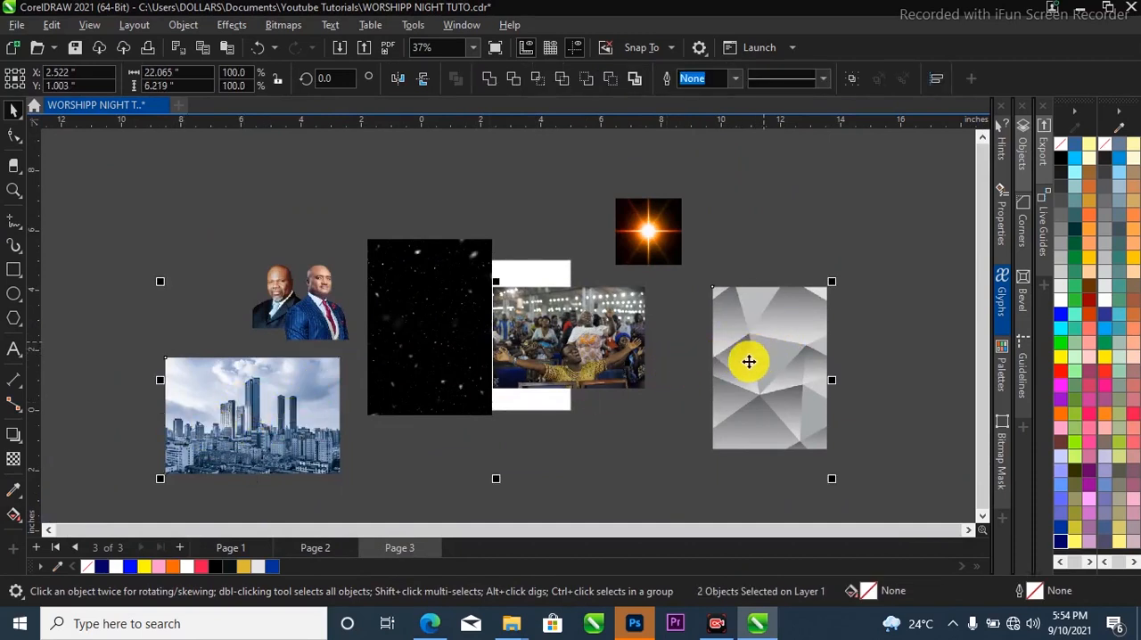
{"action": "key", "text": "Delete"}
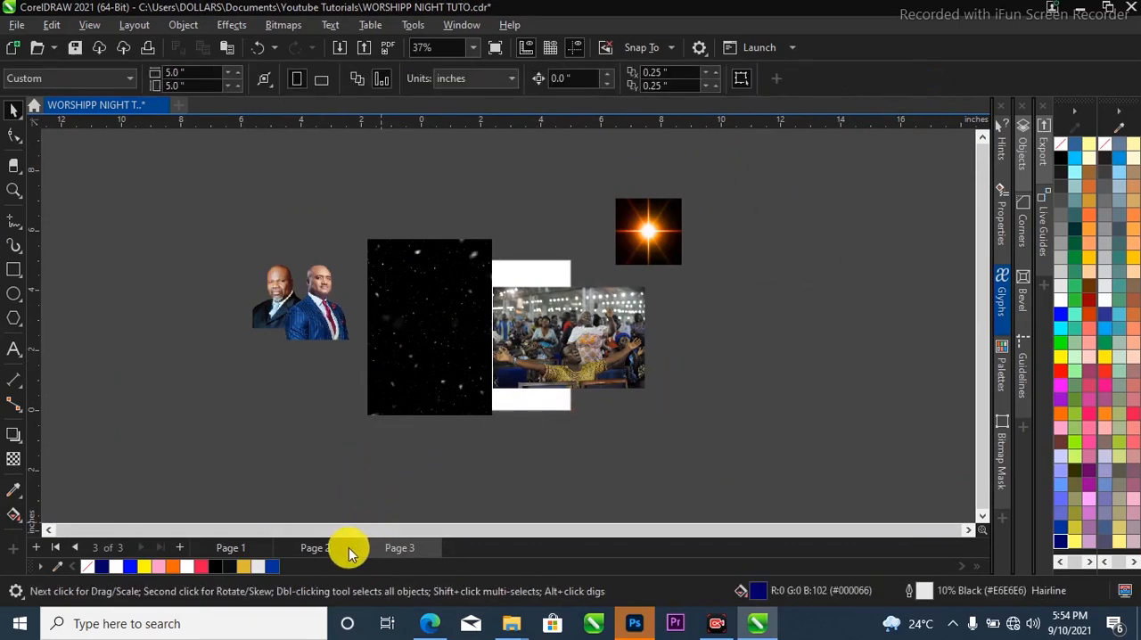
{"action": "left_click", "coordinate": [316, 553]}
{"action": "key", "text": "ctrl+v"}
PowerClip the city skyline image inside the blue gradient rectangle.
{"action": "left_click", "coordinate": [331, 339]}
{"action": "left_click", "coordinate": [338, 411]}
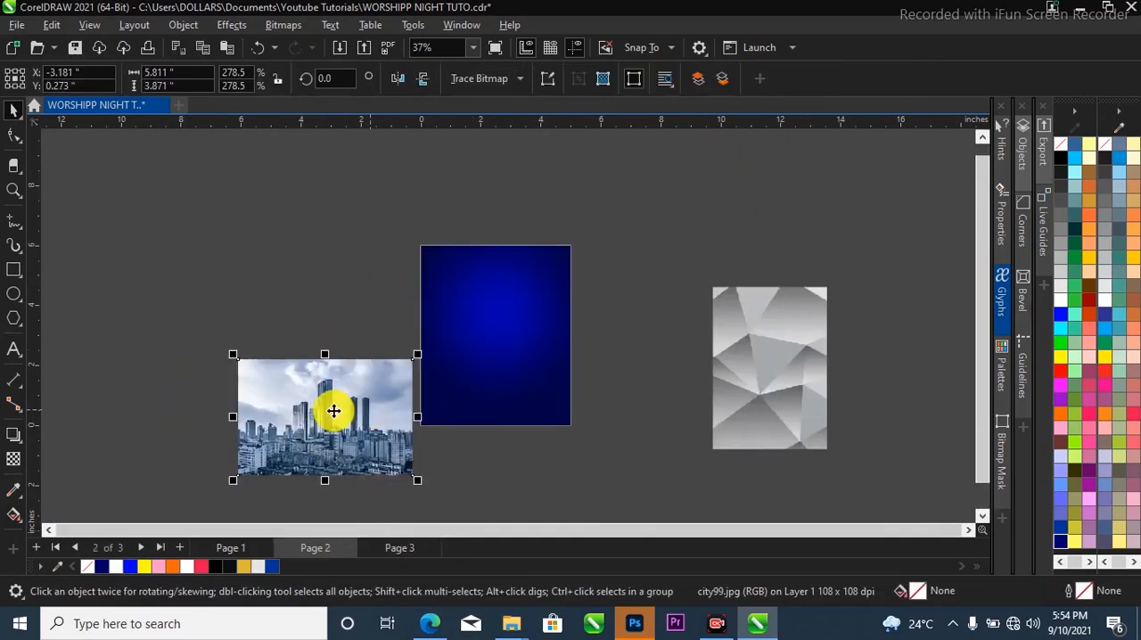
{"action": "left_click_drag", "start_coordinate": [329, 404], "coordinate": [456, 414]}
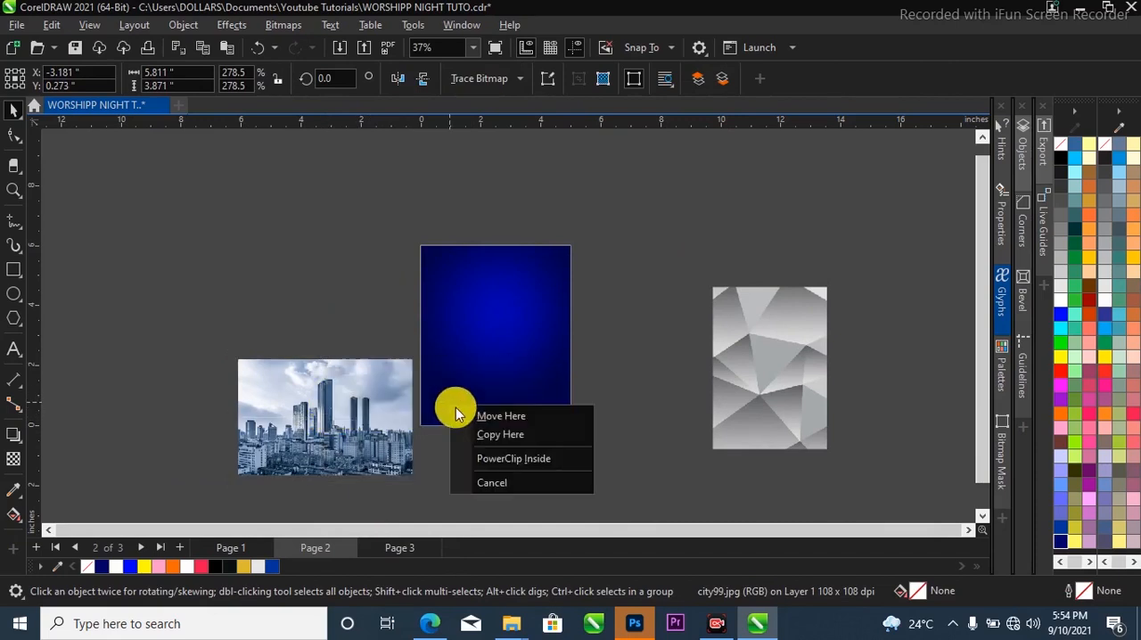
{"action": "left_click", "coordinate": [520, 458]}
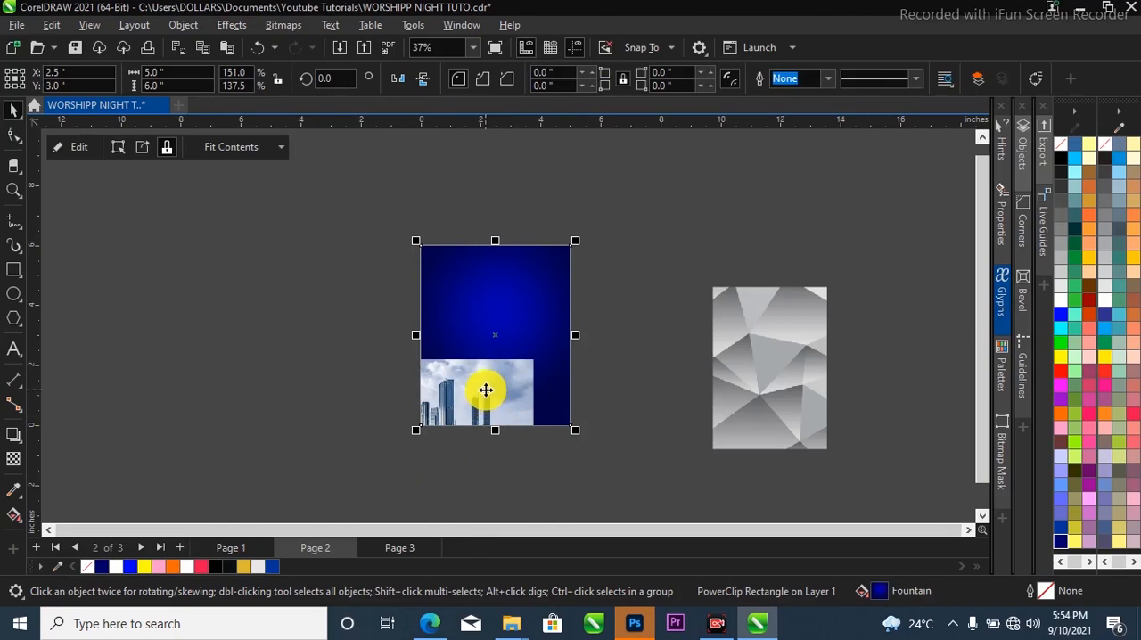
Edit the PowerClip contents and move the city image to the horizontal centre, over the lower part of the frame.
{"action": "left_click", "coordinate": [486, 389], "text": "ctrl"}
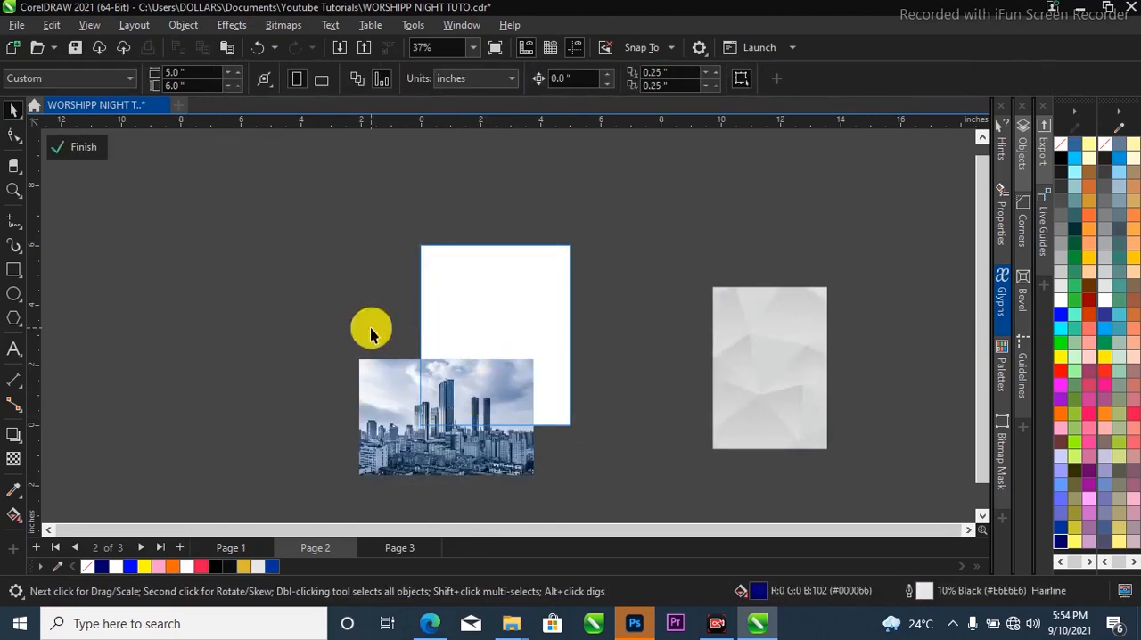
{"action": "left_click", "coordinate": [78, 146]}
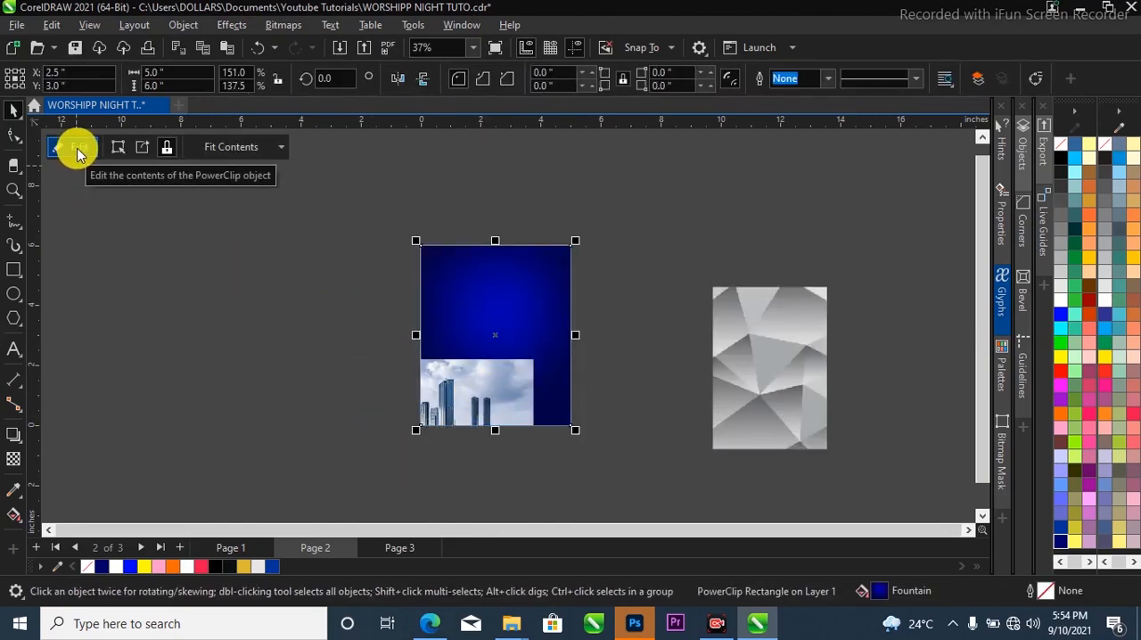
{"action": "left_click", "coordinate": [78, 149]}
{"action": "left_click_drag", "start_coordinate": [536, 385], "coordinate": [530, 383]}
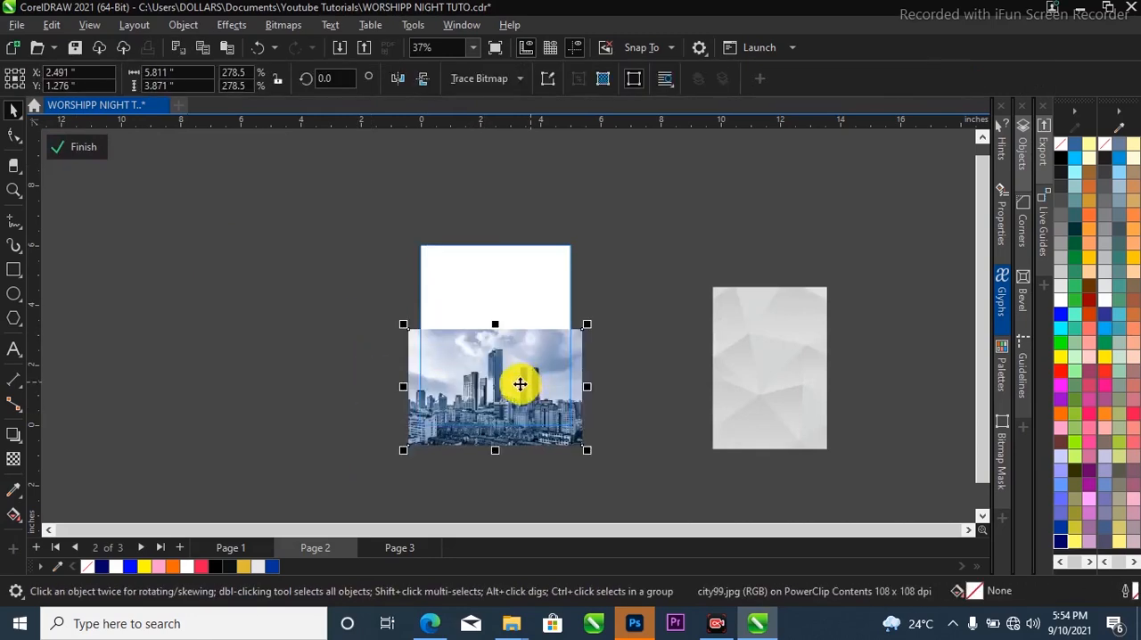
Fade out the upper part of the city image with a vertical linear transparency and finish editing the PowerClip.
{"action": "scroll", "coordinate": [515, 390], "scroll_direction": "up", "scroll_amount": 2}
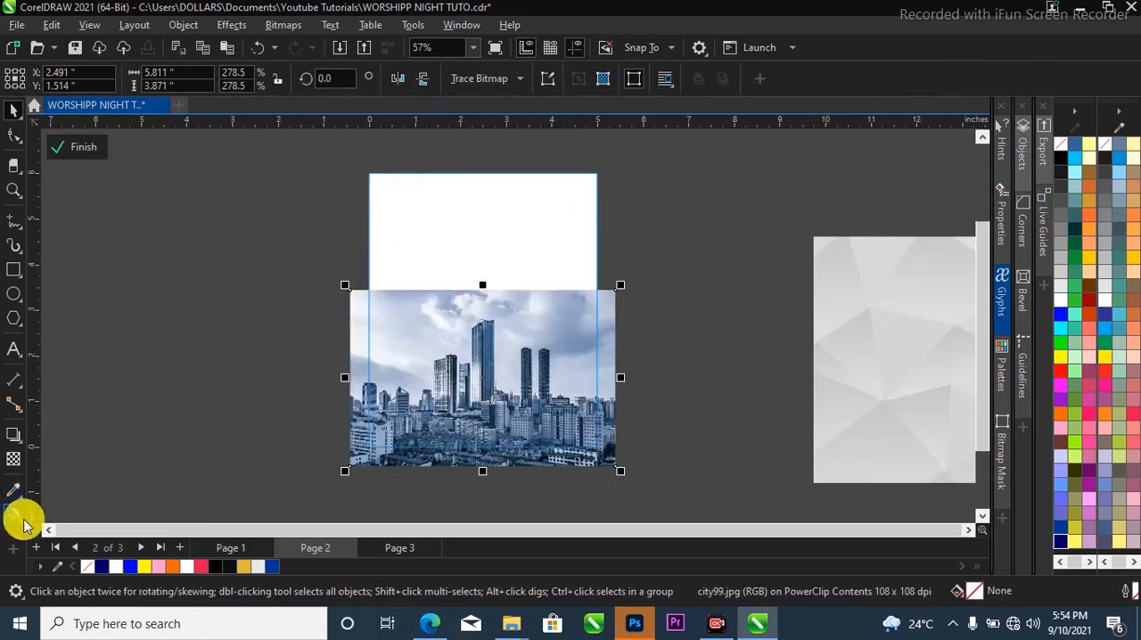
{"action": "left_click", "coordinate": [13, 458]}
{"action": "left_click_drag", "start_coordinate": [495, 361], "coordinate": [493, 426]}
{"action": "key", "text": "space"}
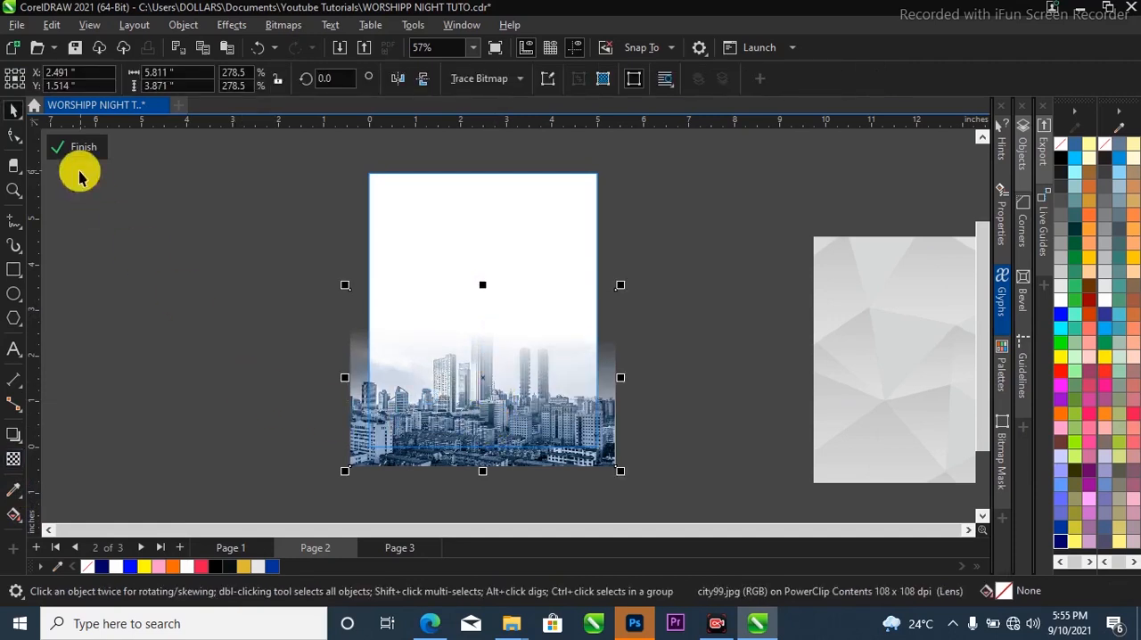
{"action": "left_click", "coordinate": [96, 142]}
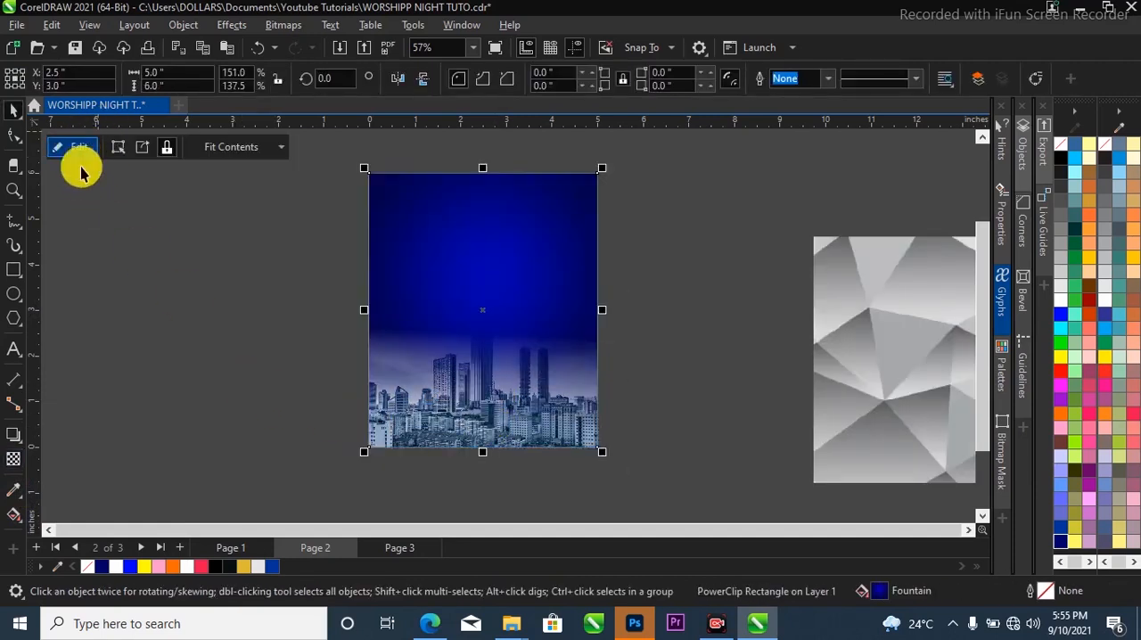
{"action": "key", "text": "Escape"}
Set the clipped city image's merge mode to Overlay and the transparency of its lower gradient node to 72.
{"action": "left_click", "coordinate": [463, 401]}
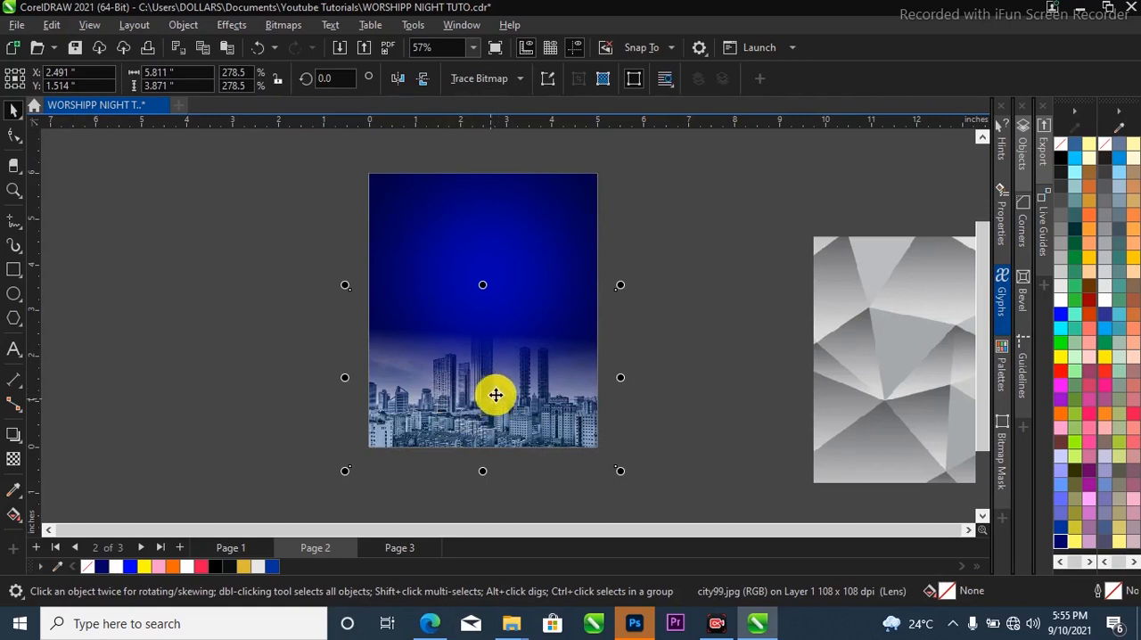
{"action": "left_click", "coordinate": [14, 458]}
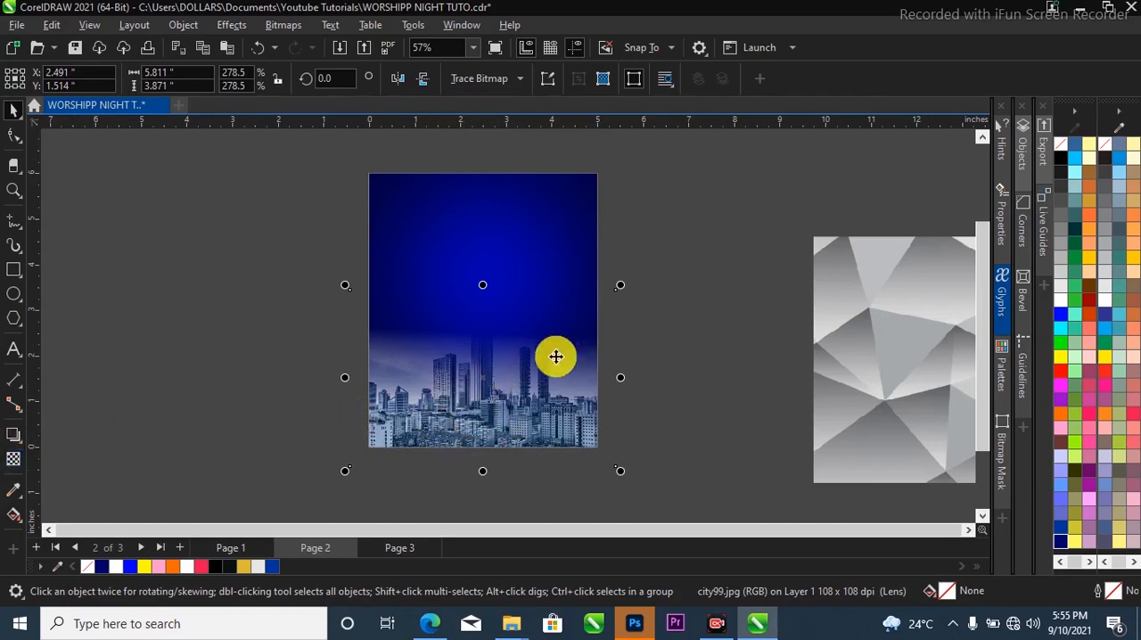
{"action": "left_click", "coordinate": [15, 459]}
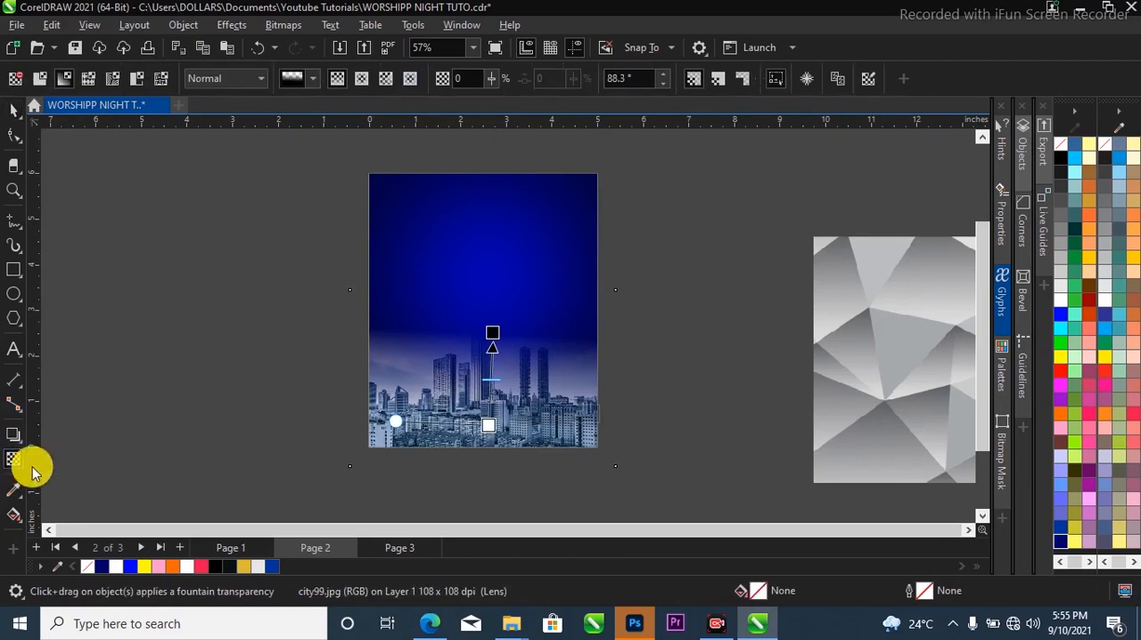
{"action": "left_click", "coordinate": [213, 81]}
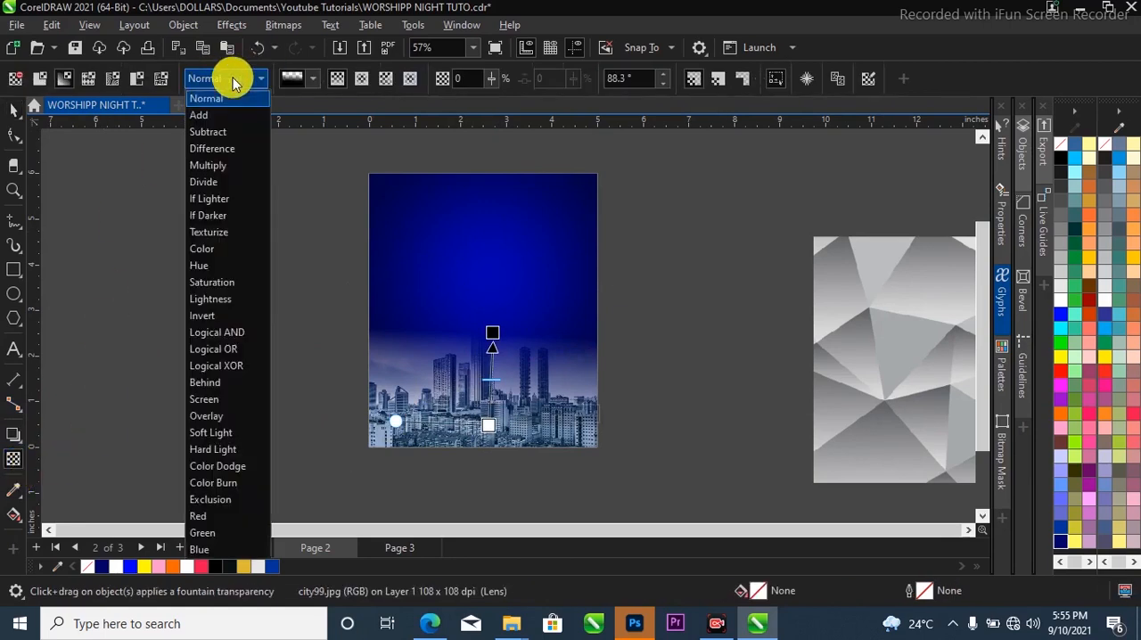
{"action": "left_click", "coordinate": [235, 416]}
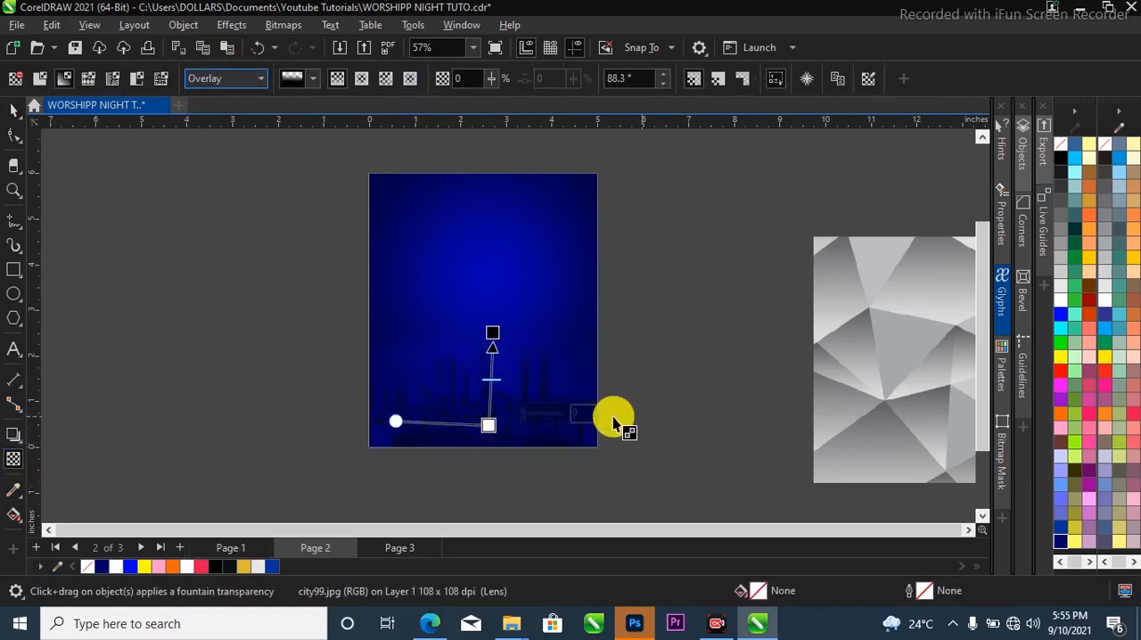
{"action": "left_click_drag", "start_coordinate": [524, 413], "coordinate": [546, 412]}
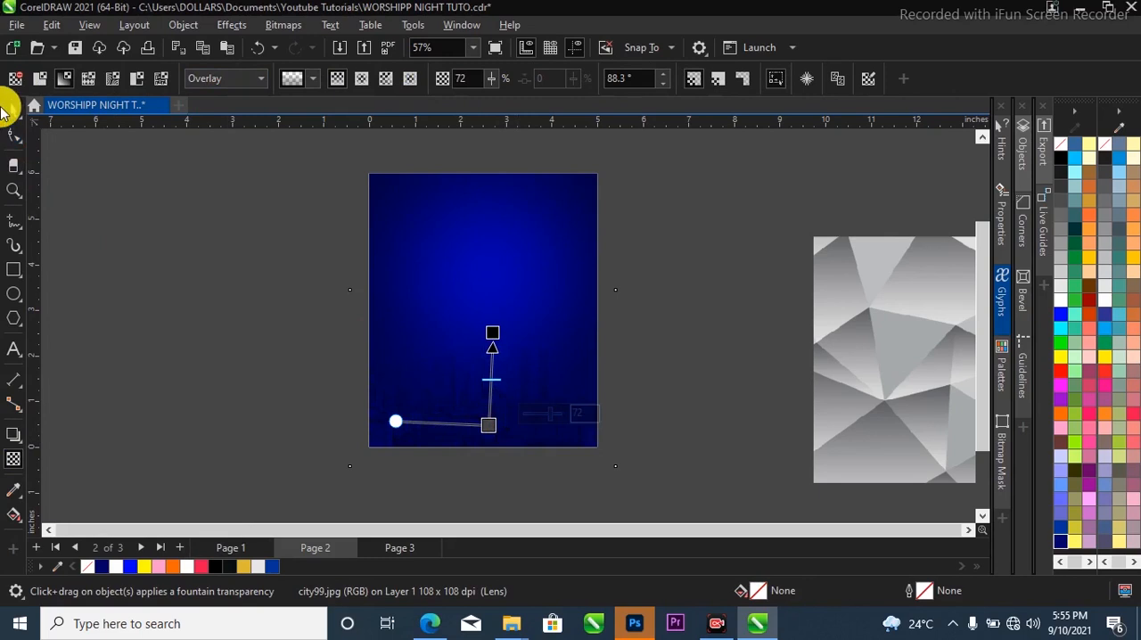
{"action": "left_click", "coordinate": [13, 109]}
Bring the grey polygon image beside the blue rectangle and PowerClip it inside the rectangle.
{"action": "scroll", "coordinate": [836, 358], "scroll_direction": "down", "scroll_amount": 2}
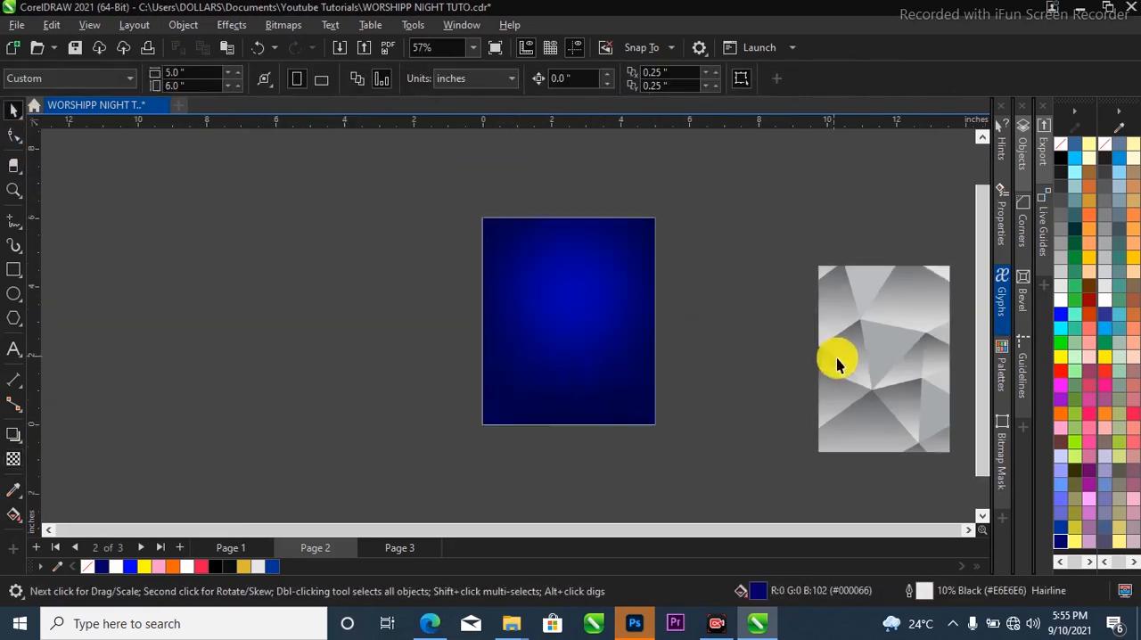
{"action": "left_click_drag", "start_coordinate": [913, 362], "coordinate": [710, 321]}
{"action": "left_click", "coordinate": [735, 297]}
{"action": "left_click_drag", "start_coordinate": [767, 299], "coordinate": [701, 263]}
{"action": "left_click_drag", "start_coordinate": [771, 277], "coordinate": [631, 281]}
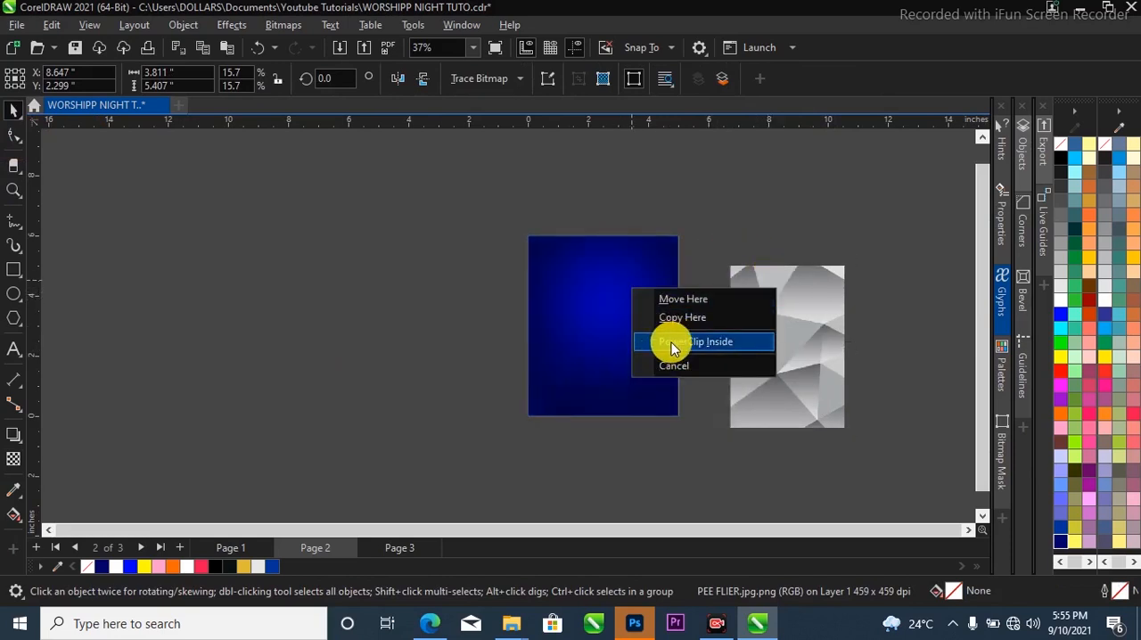
{"action": "left_click", "coordinate": [672, 348]}
Enlarge the polygon image within the PowerClip to about 5.67 by 8.05 inches, covering the whole frame, and finish editing.
{"action": "left_click", "coordinate": [633, 319]}
{"action": "left_click_drag", "start_coordinate": [635, 326], "coordinate": [563, 275]}
{"action": "left_click_drag", "start_coordinate": [634, 392], "coordinate": [725, 466]}
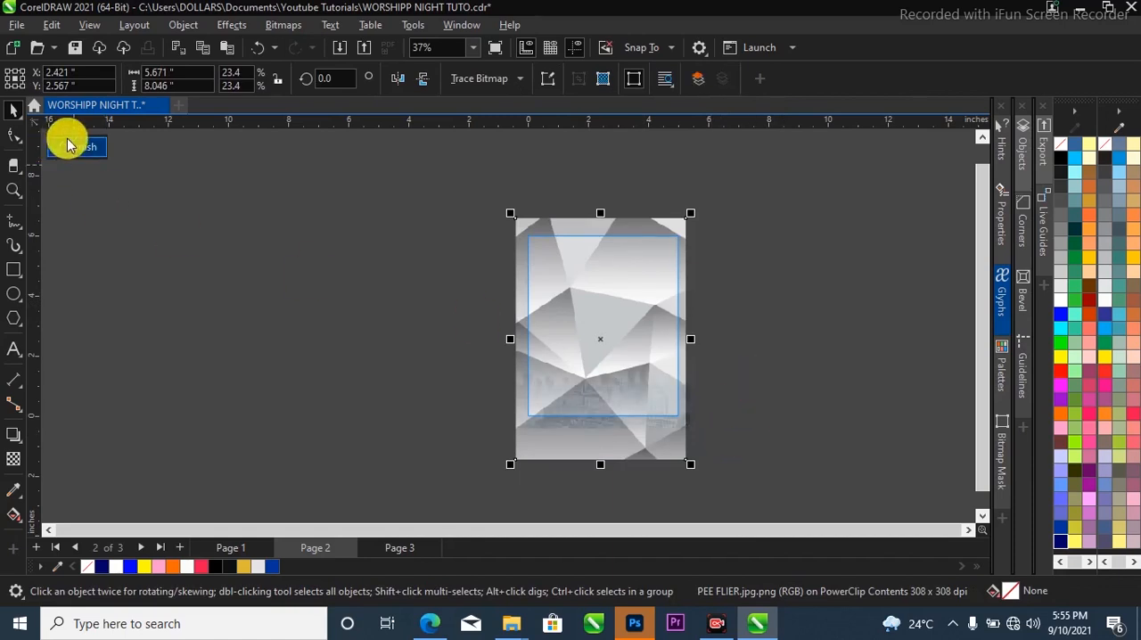
{"action": "left_click", "coordinate": [86, 152]}
Set the merge mode of the clipped polygon image to Overlay.
{"action": "scroll", "coordinate": [657, 336], "scroll_direction": "up", "scroll_amount": 4}
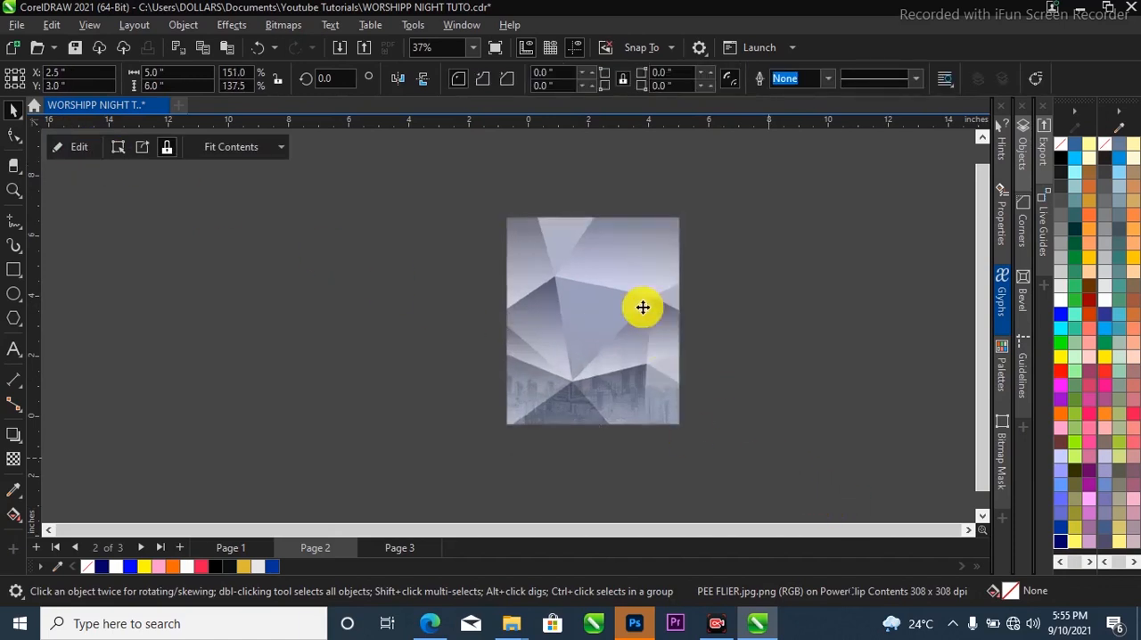
{"action": "scroll", "coordinate": [406, 231], "scroll_direction": "down", "scroll_amount": 3}
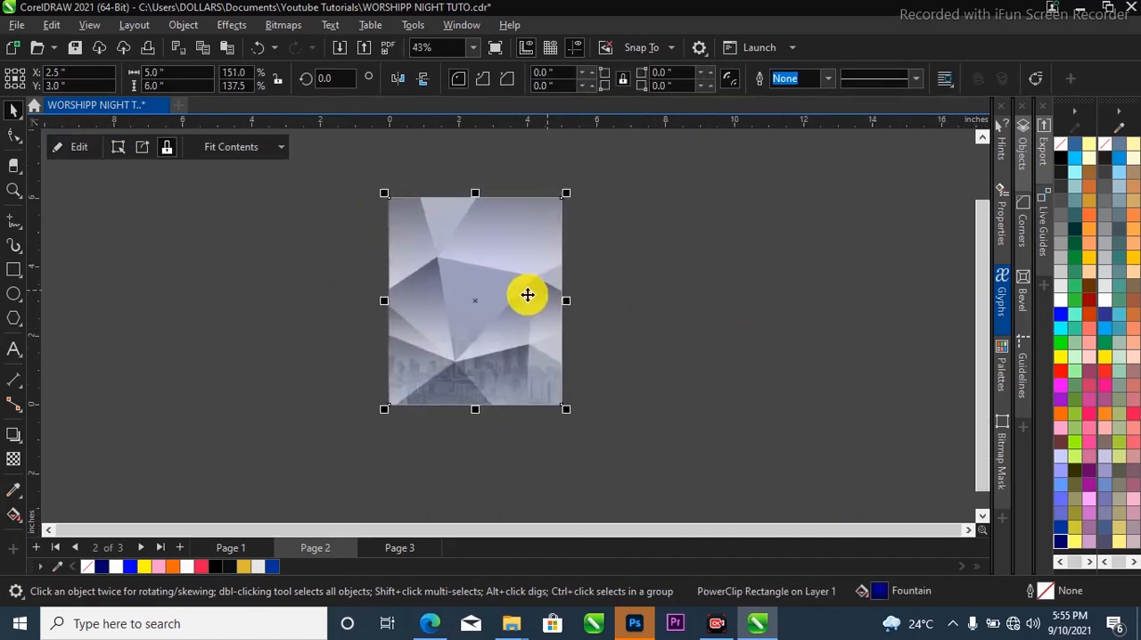
{"action": "left_click", "coordinate": [505, 273], "text": "ctrl"}
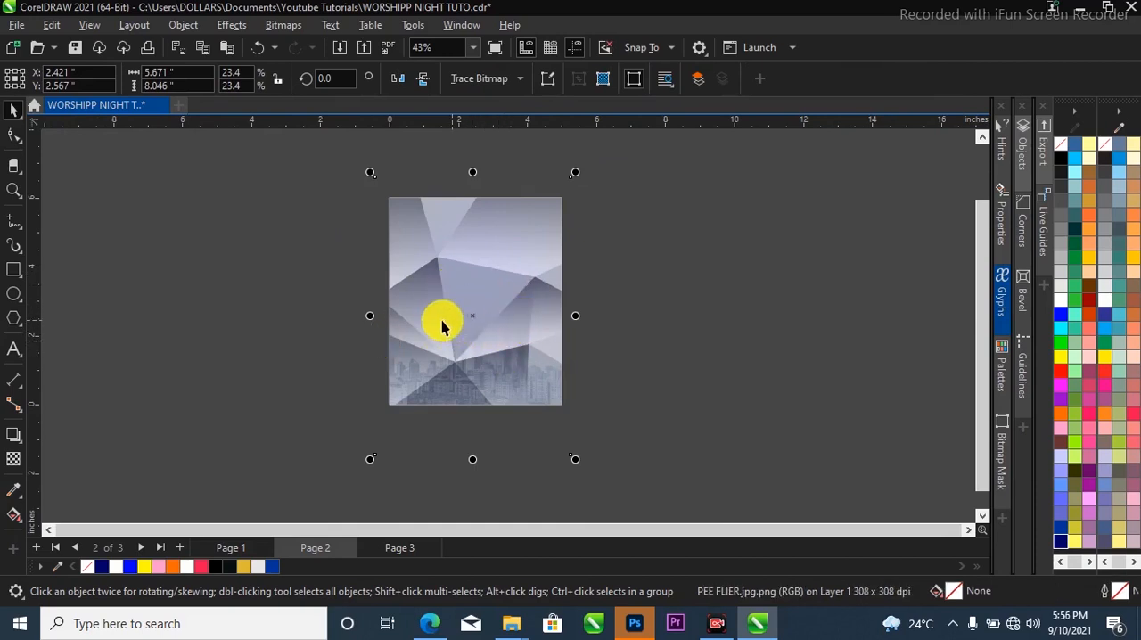
{"action": "left_click_drag", "start_coordinate": [476, 313], "coordinate": [611, 308]}
{"action": "key", "text": "ctrl+z"}
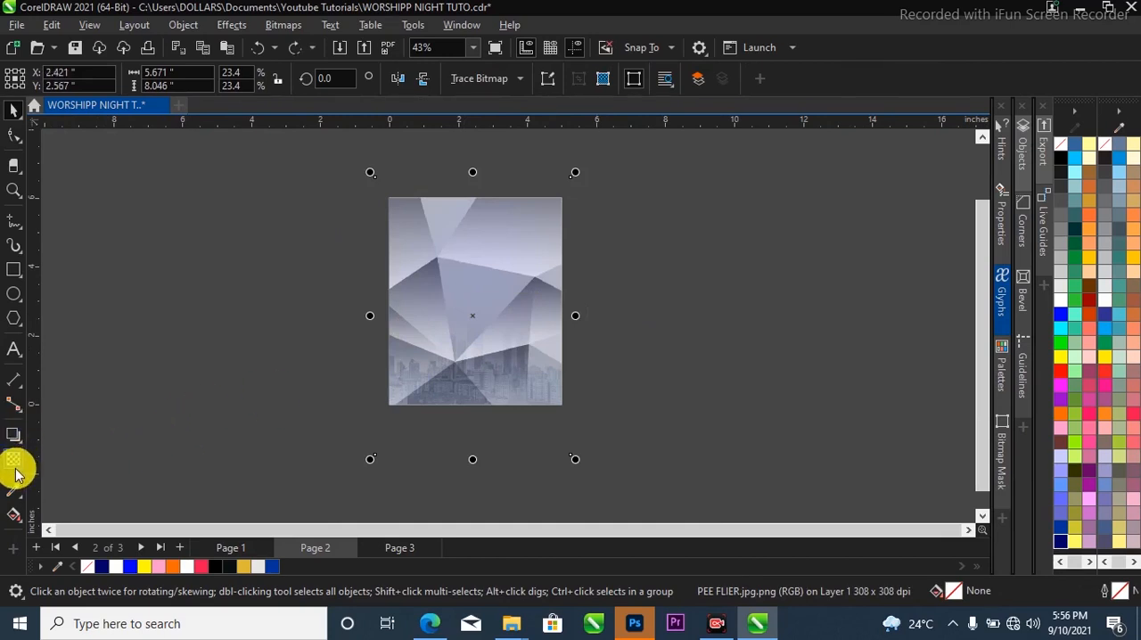
{"action": "left_click", "coordinate": [14, 461]}
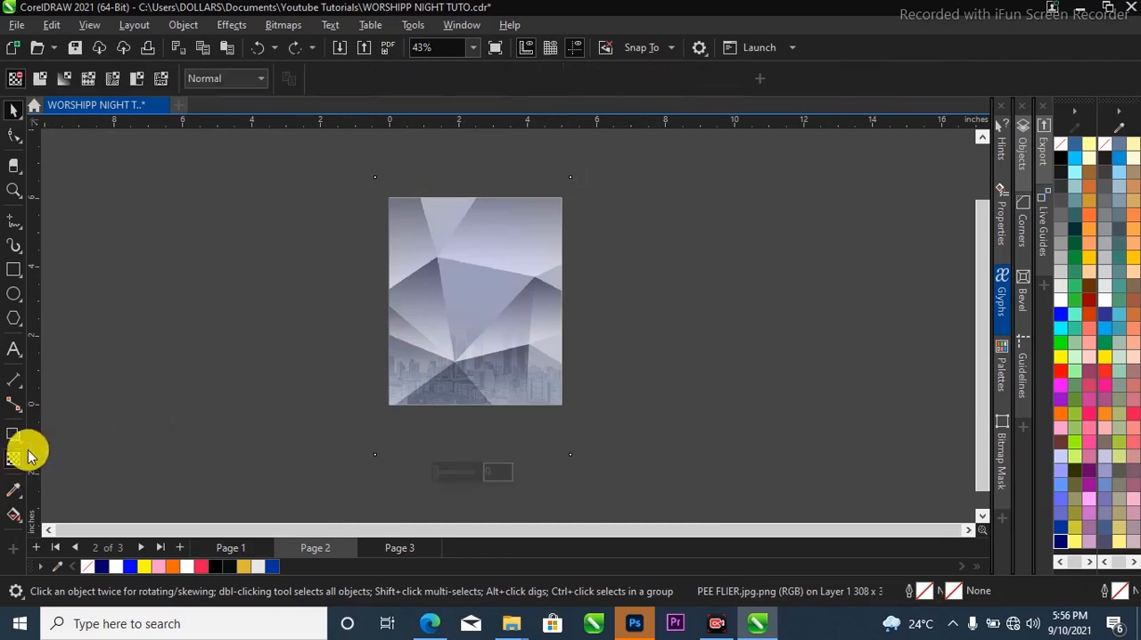
{"action": "left_click", "coordinate": [211, 80]}
{"action": "left_click", "coordinate": [219, 409]}
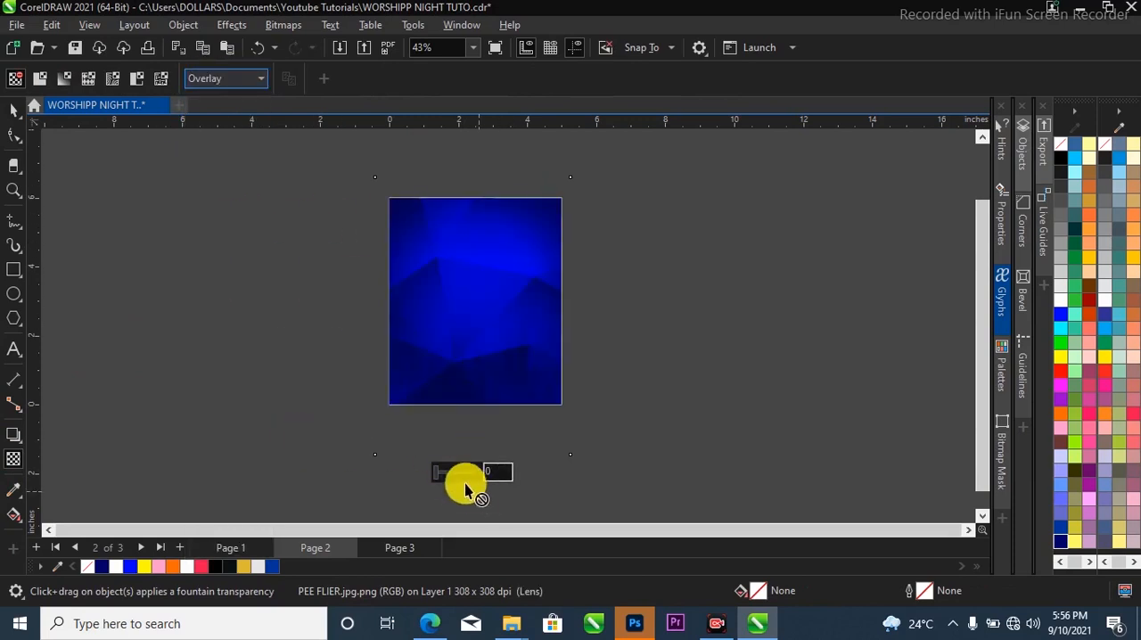
Give the clipped polygon image a uniform transparency of 70.
{"action": "left_click_drag", "start_coordinate": [501, 470], "coordinate": [465, 472]}
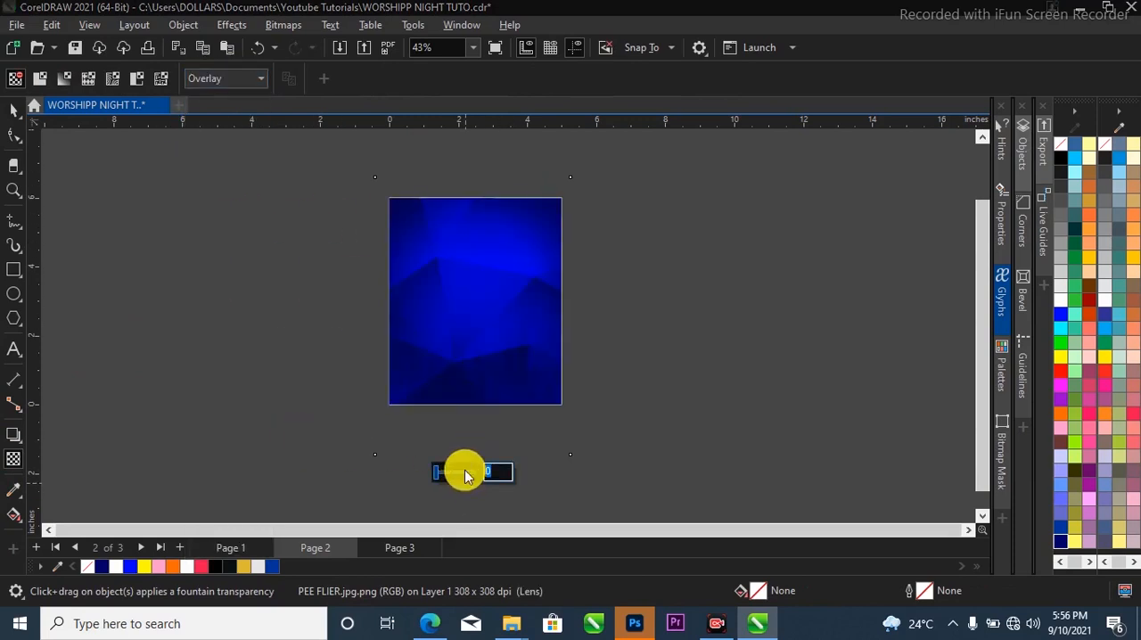
{"action": "type", "text": "8"}
{"action": "type", "text": "0"}
{"action": "key", "text": "Return"}
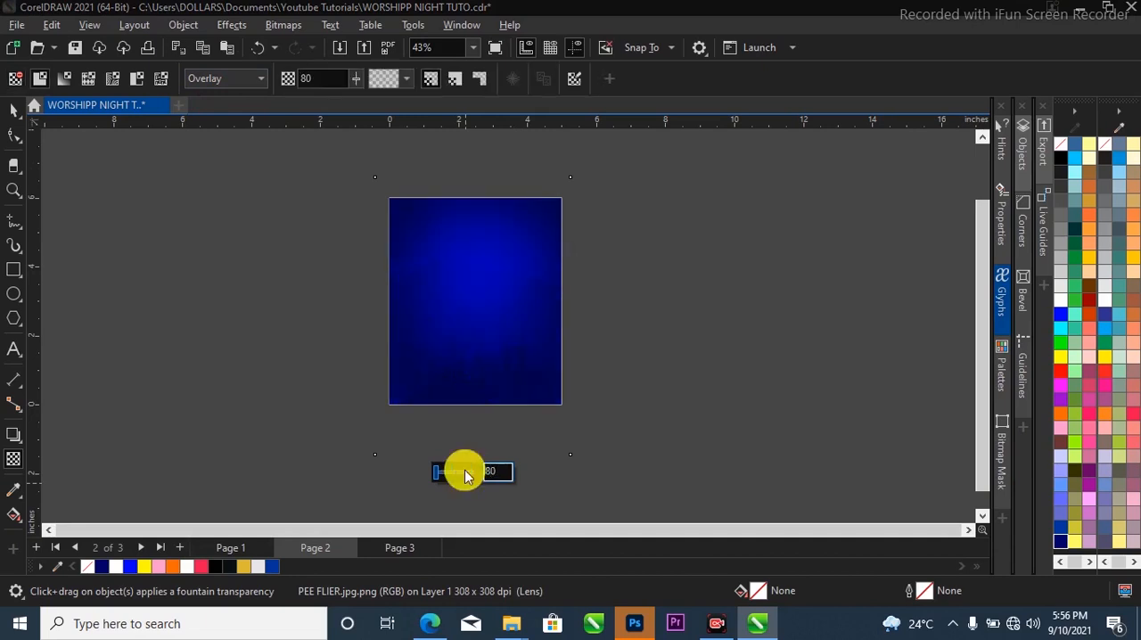
{"action": "left_click", "coordinate": [13, 108]}
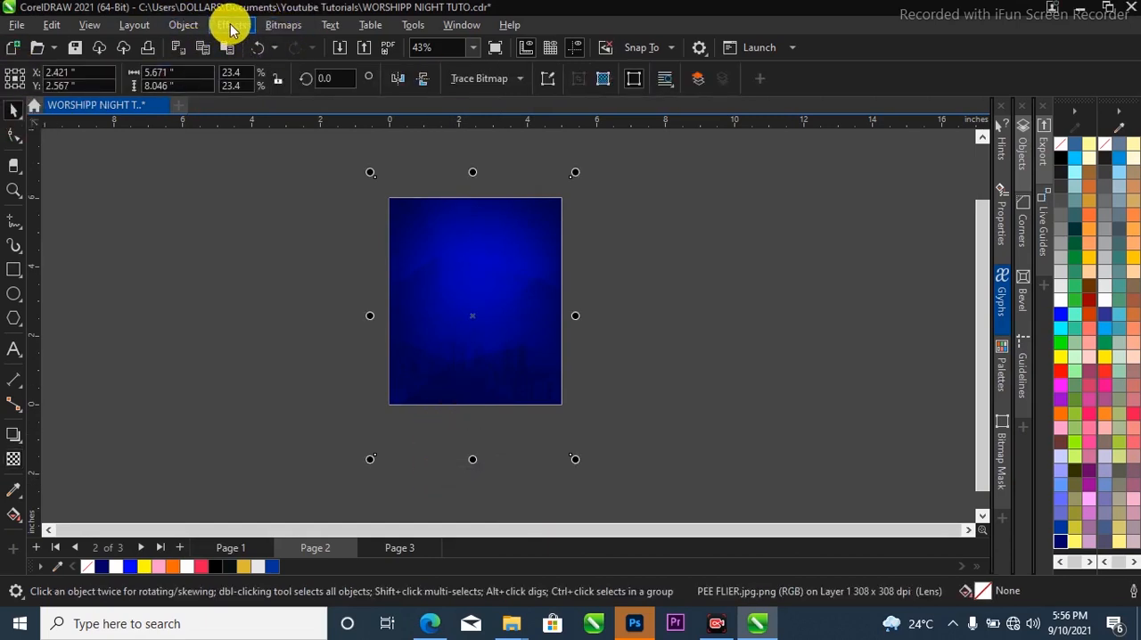
Apply a Gaussian Blur with a 48.5-pixel radius to the clipped polygon image.
{"action": "left_click", "coordinate": [230, 27]}
{"action": "mouse_move", "coordinate": [239, 125]}
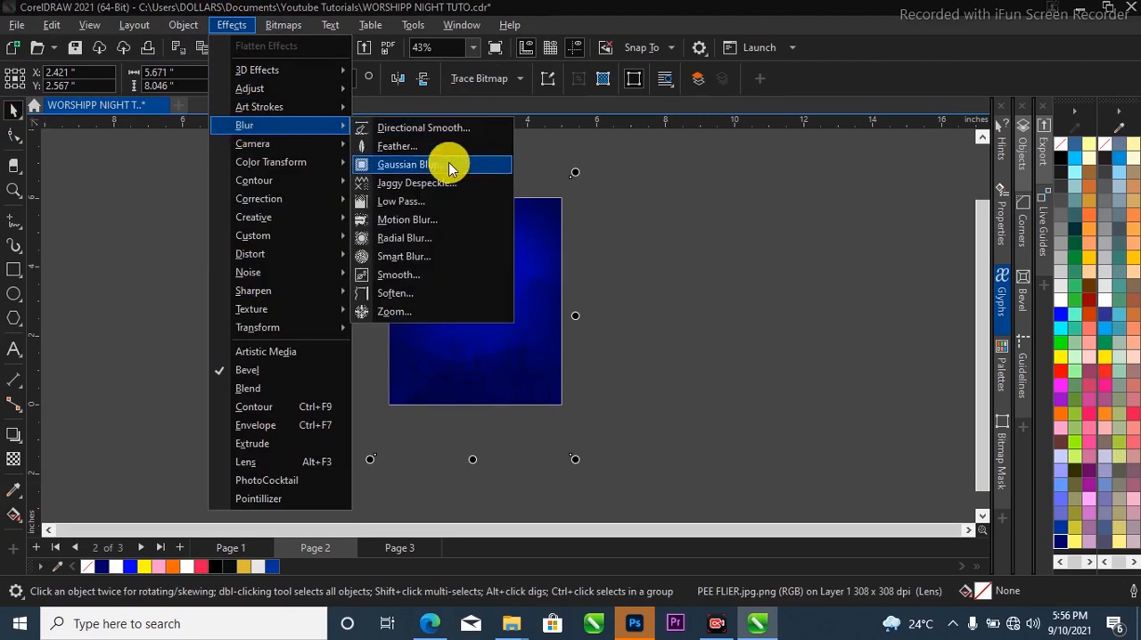
{"action": "left_click", "coordinate": [448, 164]}
{"action": "left_click_drag", "start_coordinate": [515, 248], "coordinate": [776, 261]}
{"action": "left_click", "coordinate": [931, 361]}
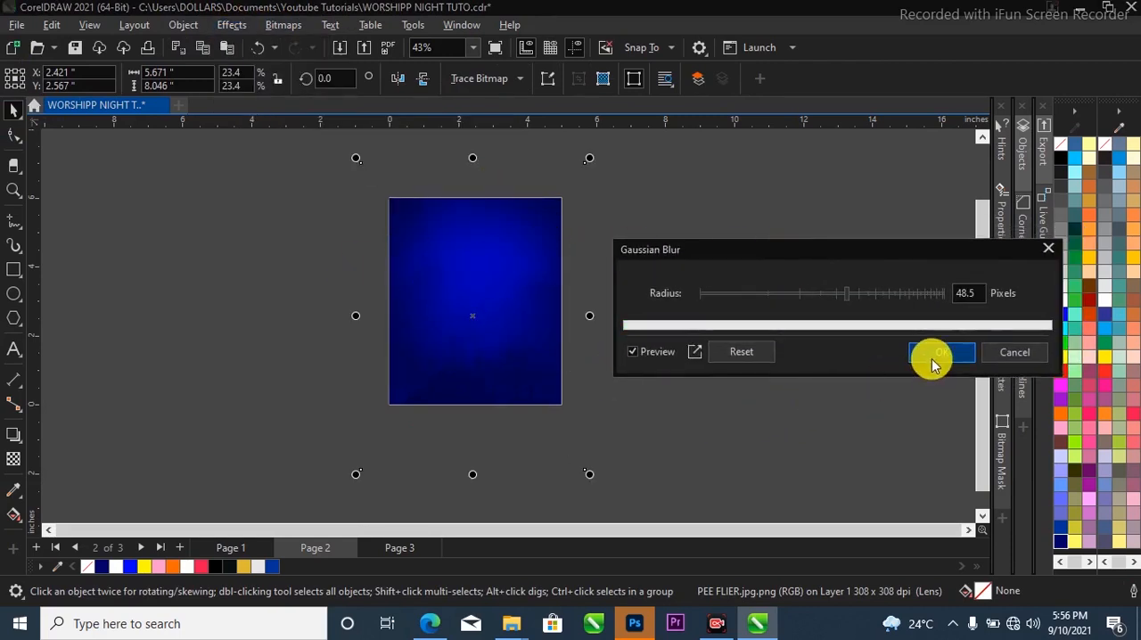
Darken the centre colour of the background rectangle's elliptical gradient to RGB 0, 0, 120.
{"action": "scroll", "coordinate": [633, 258], "scroll_direction": "up", "scroll_amount": 1}
{"action": "left_click", "coordinate": [487, 298]}
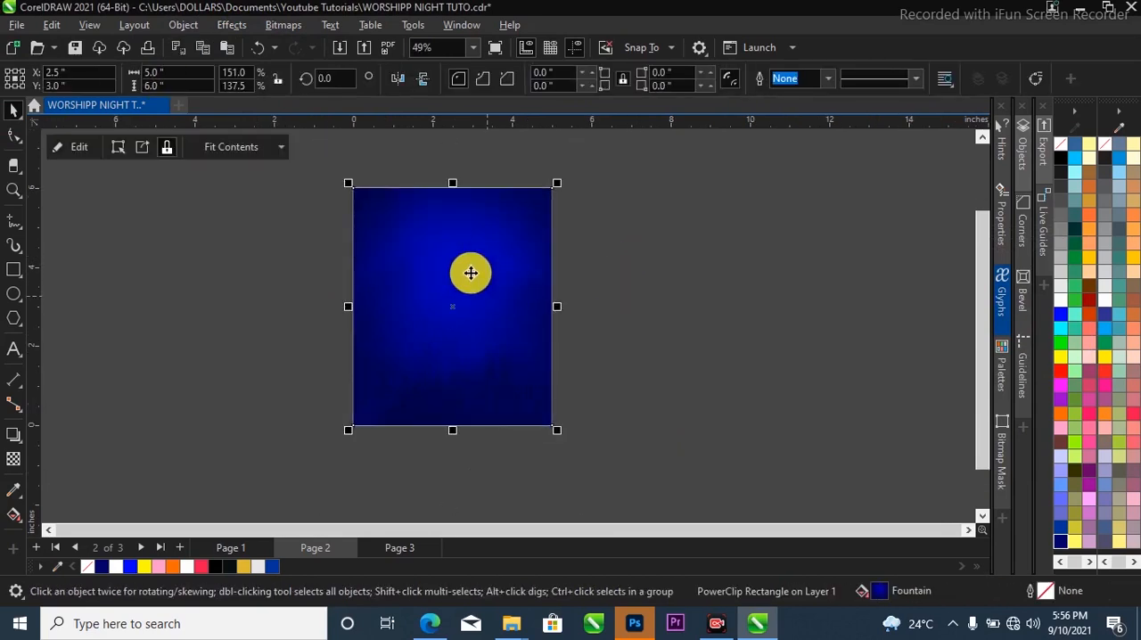
{"action": "scroll", "coordinate": [459, 334], "scroll_direction": "down", "scroll_amount": 1}
{"action": "scroll", "coordinate": [467, 329], "scroll_direction": "up", "scroll_amount": 1}
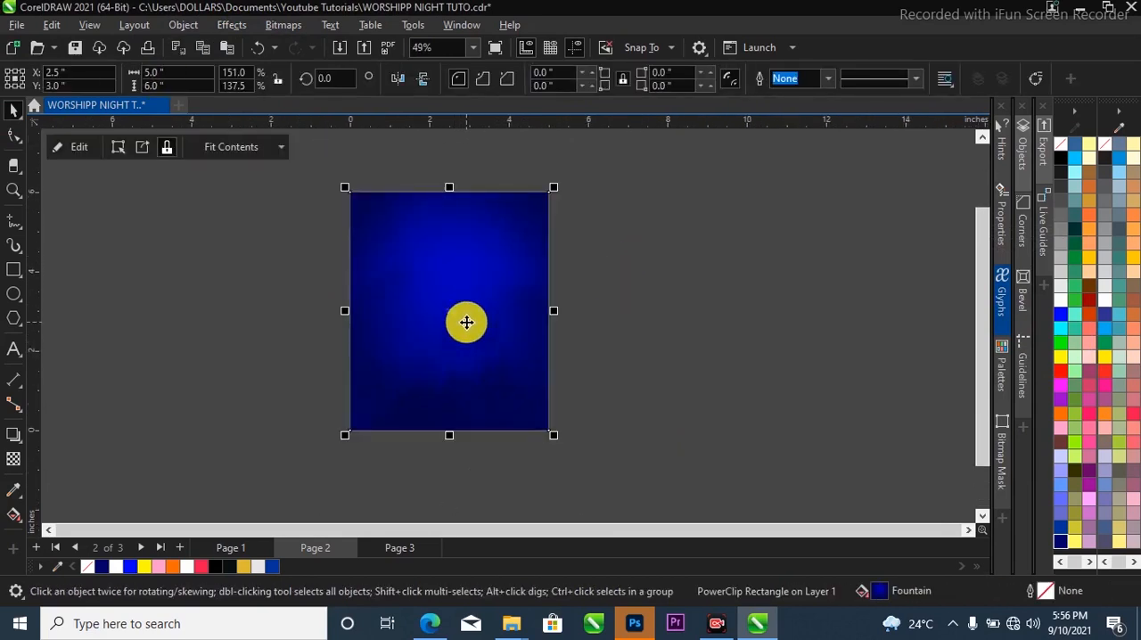
{"action": "key", "text": "g"}
{"action": "left_click", "coordinate": [453, 277]}
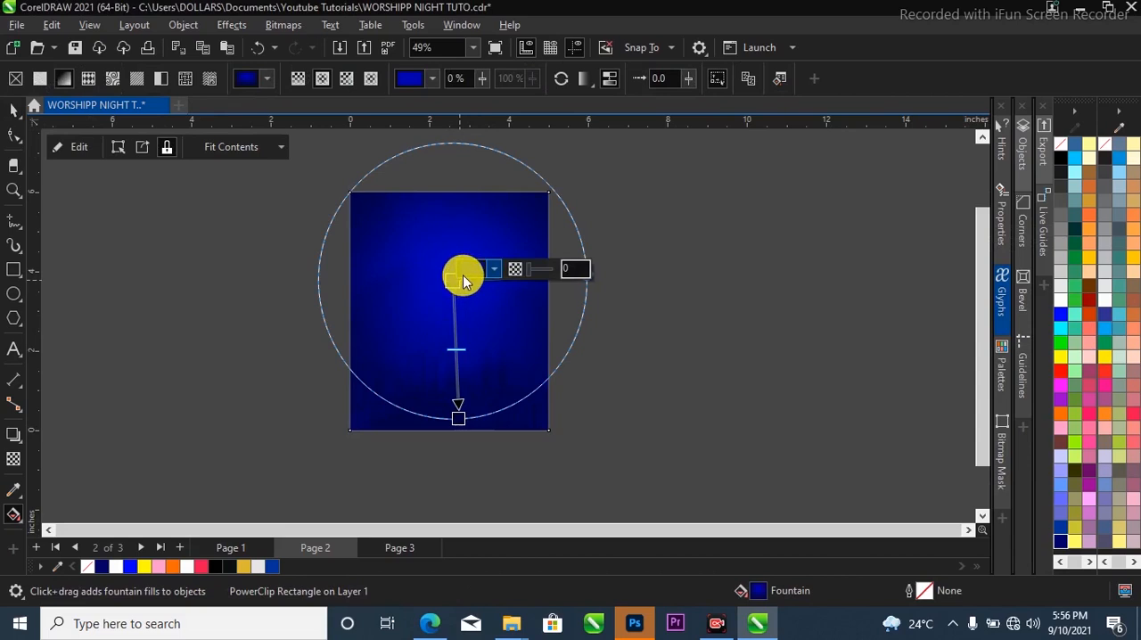
{"action": "left_click", "coordinate": [494, 269]}
{"action": "left_click_drag", "start_coordinate": [577, 380], "coordinate": [579, 399]}
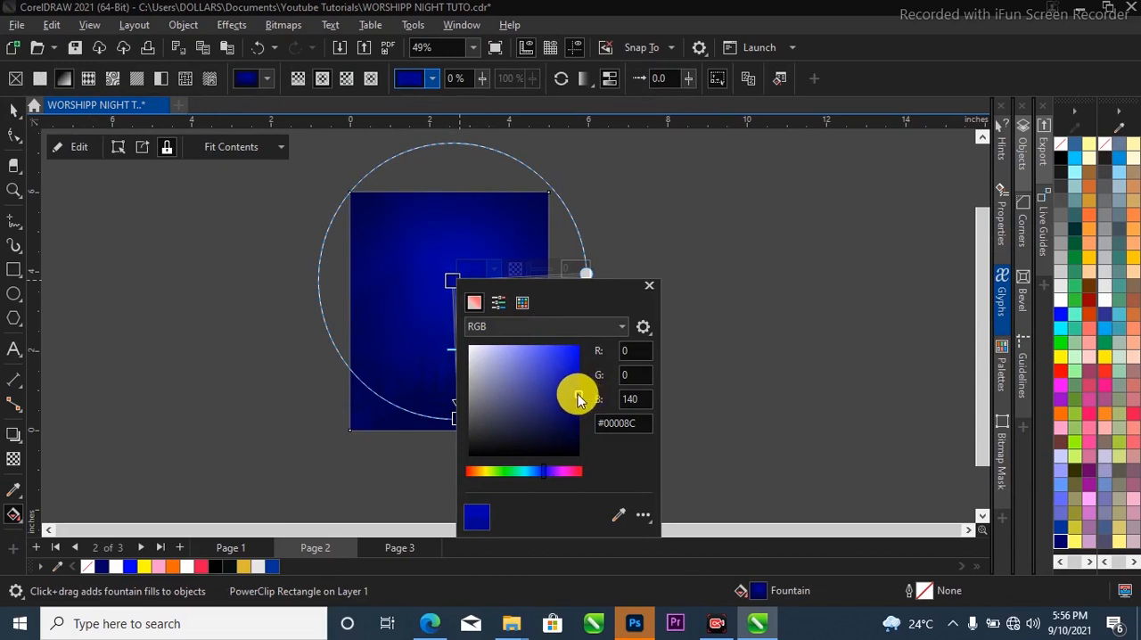
{"action": "mouse_move", "coordinate": [586, 405]}
{"action": "left_mouse_down"}
{"action": "mouse_move", "coordinate": [576, 403]}
{"action": "mouse_move", "coordinate": [590, 399]}
{"action": "left_mouse_up"}
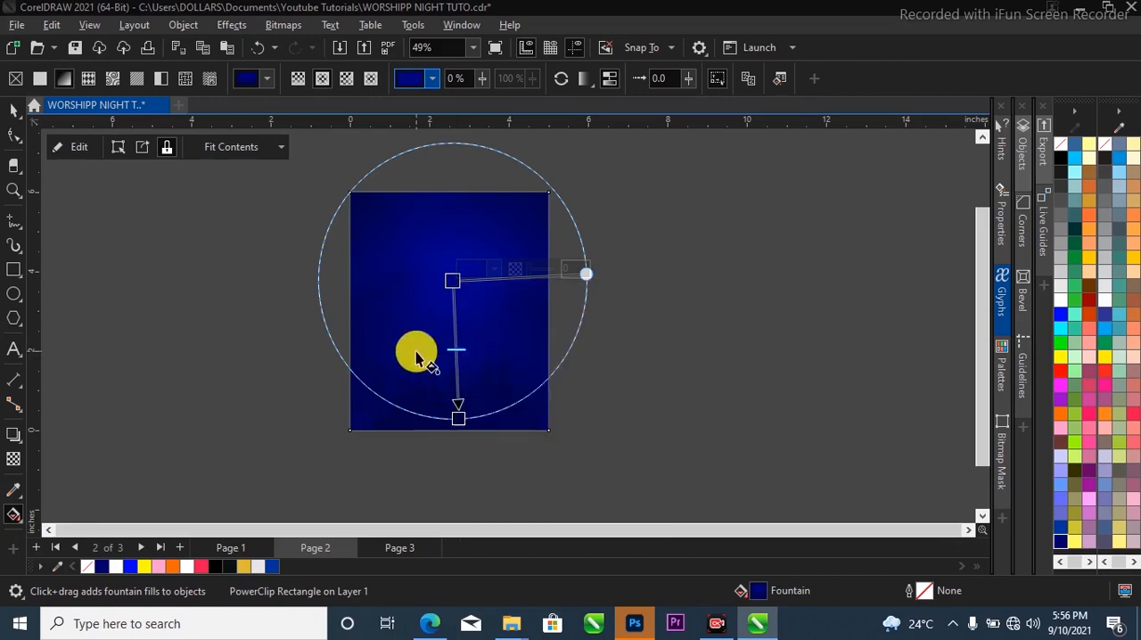
{"action": "left_click", "coordinate": [13, 109]}
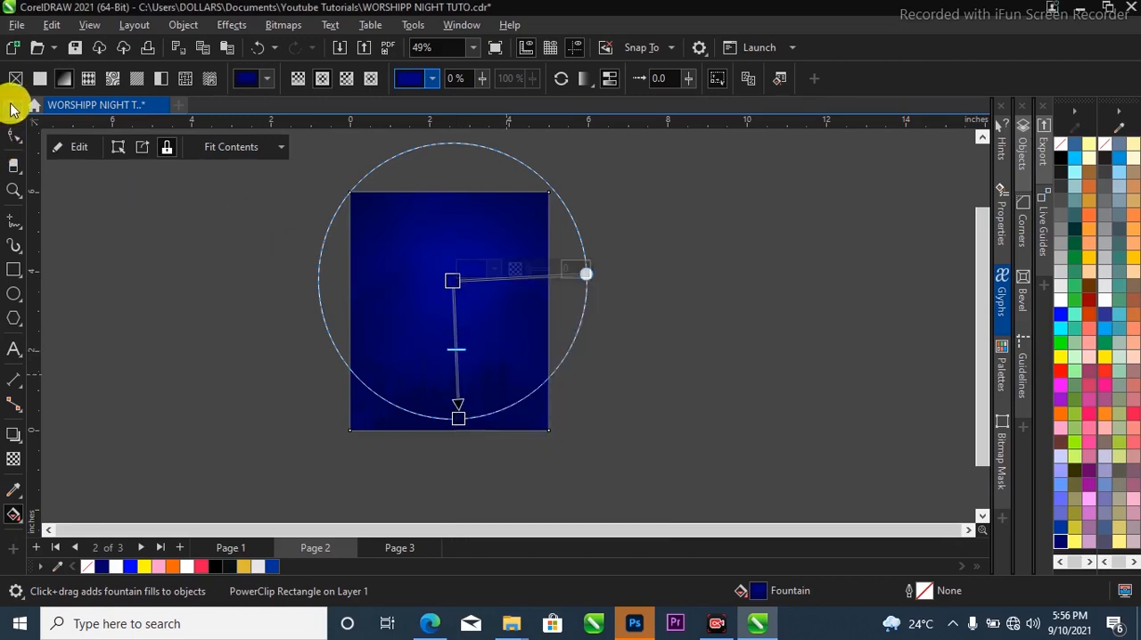
{"action": "left_click", "coordinate": [232, 312]}
Change the centre colour of the background's elliptical gradient to a brighter blue, then deselect the rectangle.
{"action": "scroll", "coordinate": [406, 321], "scroll_direction": "up", "scroll_amount": 1}
{"action": "left_click", "coordinate": [408, 321]}
{"action": "key", "text": "g"}
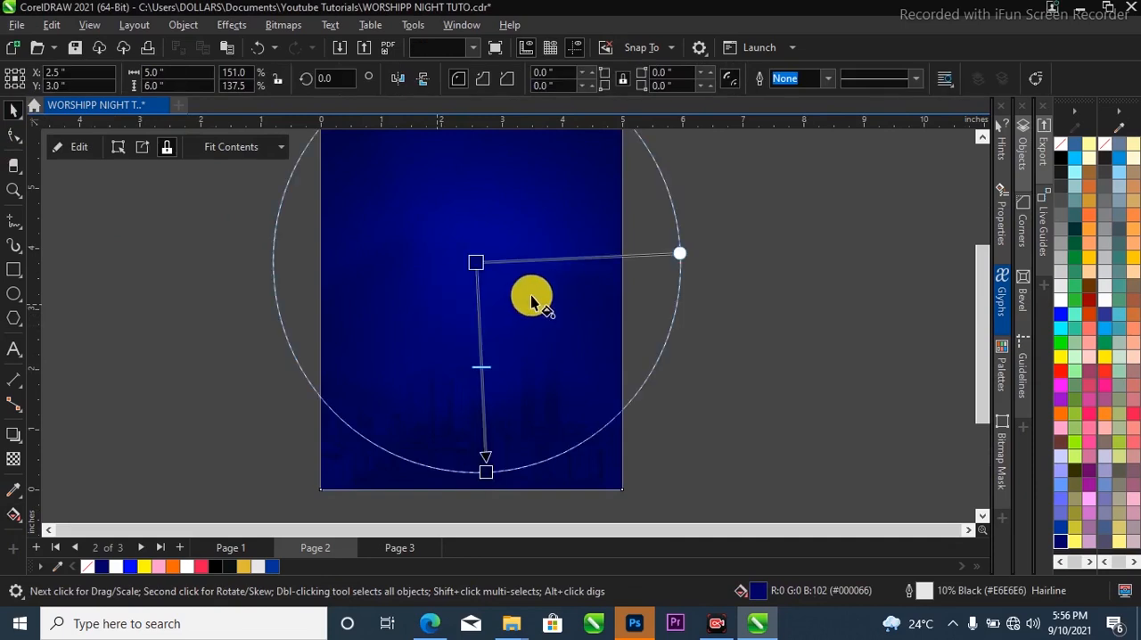
{"action": "left_click", "coordinate": [478, 262]}
{"action": "left_click", "coordinate": [517, 251]}
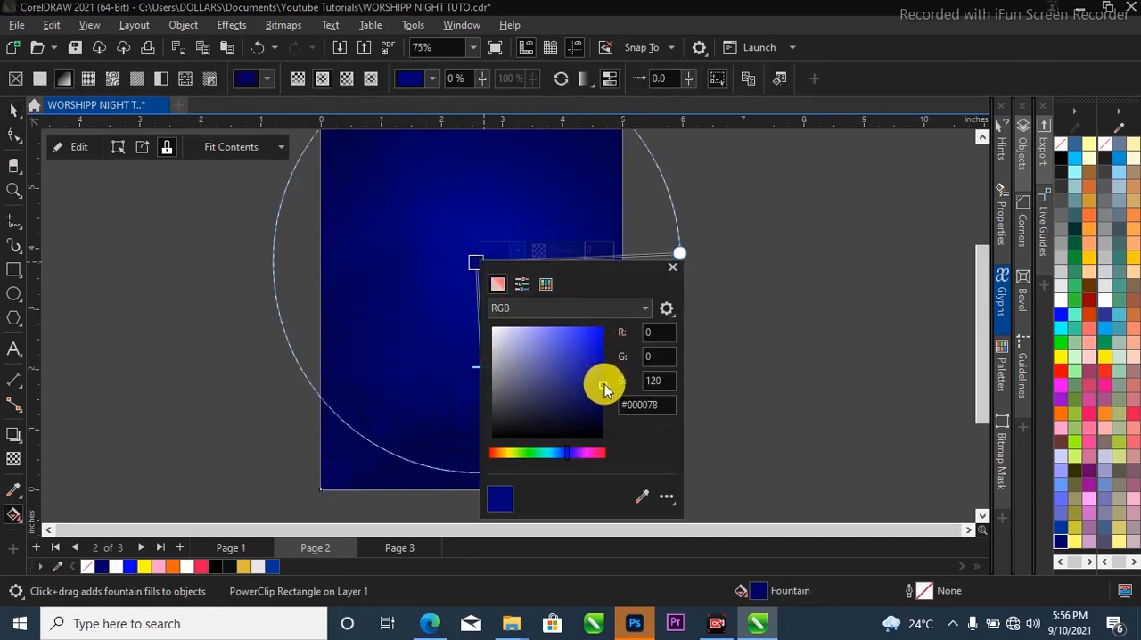
{"action": "left_click", "coordinate": [369, 338]}
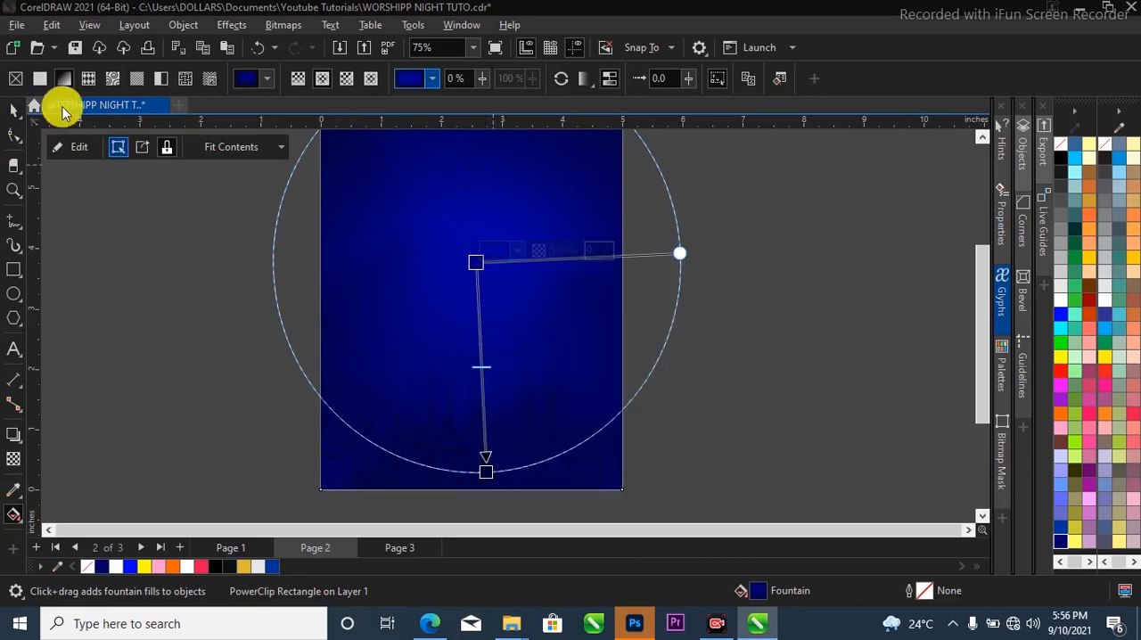
{"action": "left_click", "coordinate": [15, 108]}
{"action": "left_click", "coordinate": [244, 299]}
{"action": "scroll", "coordinate": [475, 381], "scroll_direction": "down", "scroll_amount": 3}
{"action": "scroll", "coordinate": [474, 319], "scroll_direction": "up", "scroll_amount": 2}
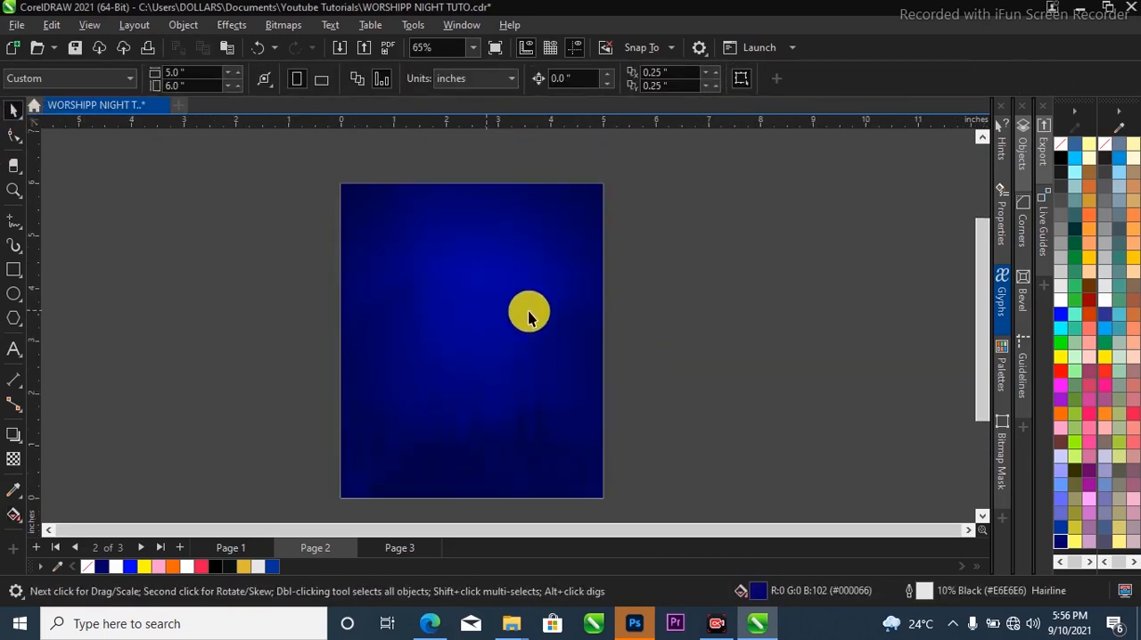
Transfer the church worship crowd photo from Page 3 to Page 2 and place it over the upper part of the blue background.
{"action": "left_click", "coordinate": [377, 549]}
{"action": "left_click", "coordinate": [623, 334]}
{"action": "scroll", "coordinate": [579, 375], "scroll_direction": "down", "scroll_amount": 2}
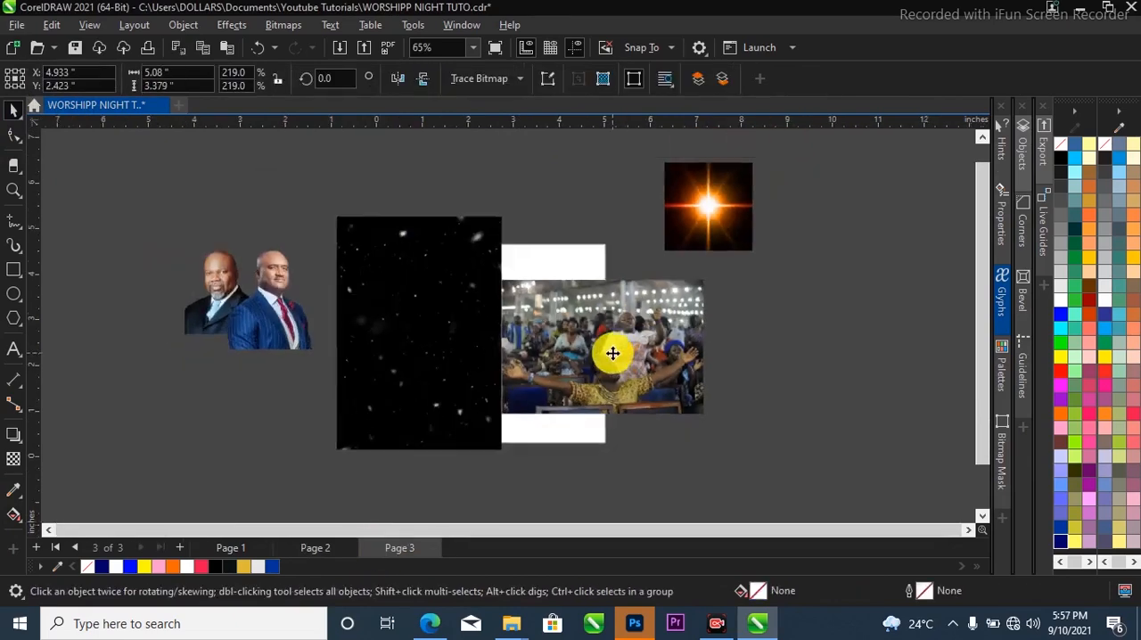
{"action": "left_click_drag", "start_coordinate": [621, 357], "coordinate": [542, 288]}
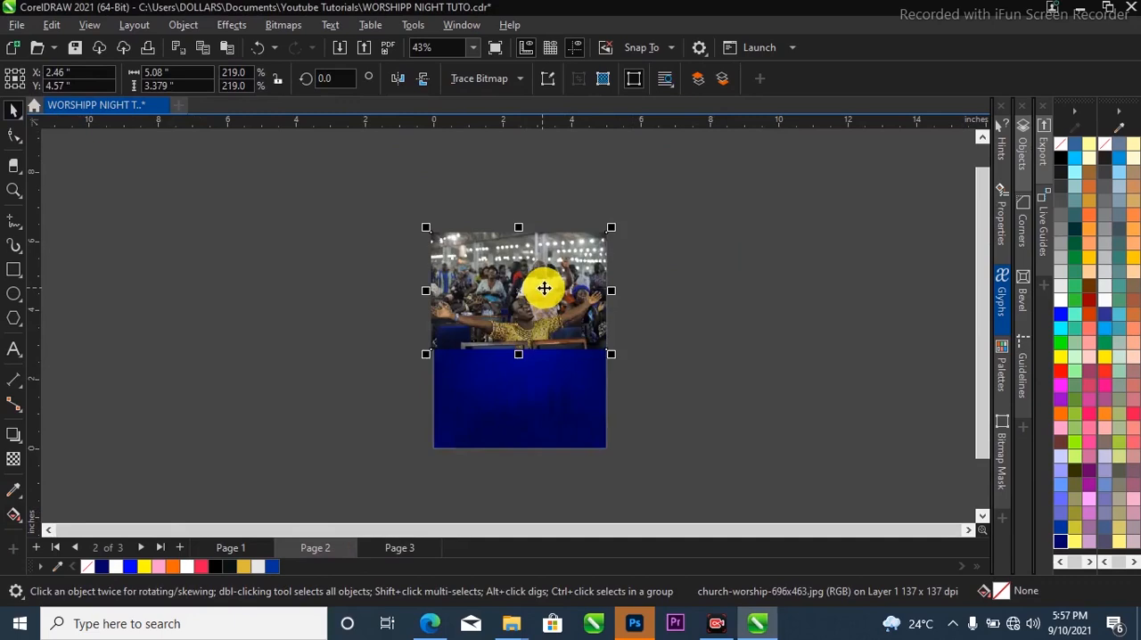
Enlarge the church worship crowd photo to about 6.6 by 4.4 inches and desaturate it.
{"action": "scroll", "coordinate": [543, 287], "scroll_direction": "up", "scroll_amount": 1}
{"action": "left_click_drag", "start_coordinate": [624, 365], "coordinate": [651, 381]}
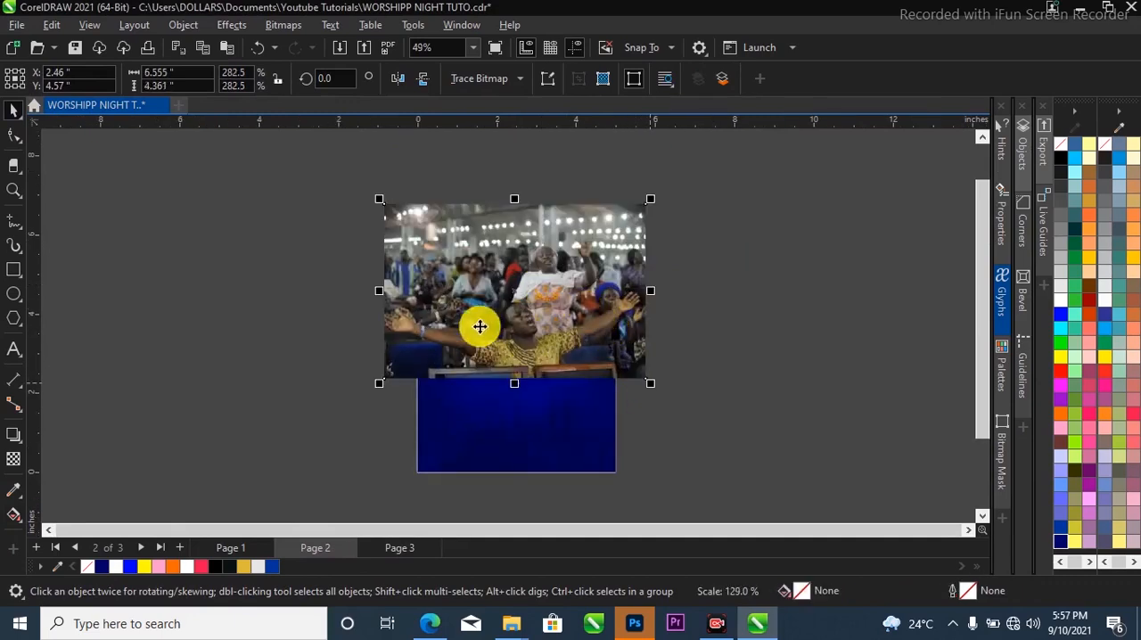
{"action": "scroll", "coordinate": [504, 357], "scroll_direction": "up", "scroll_amount": 2}
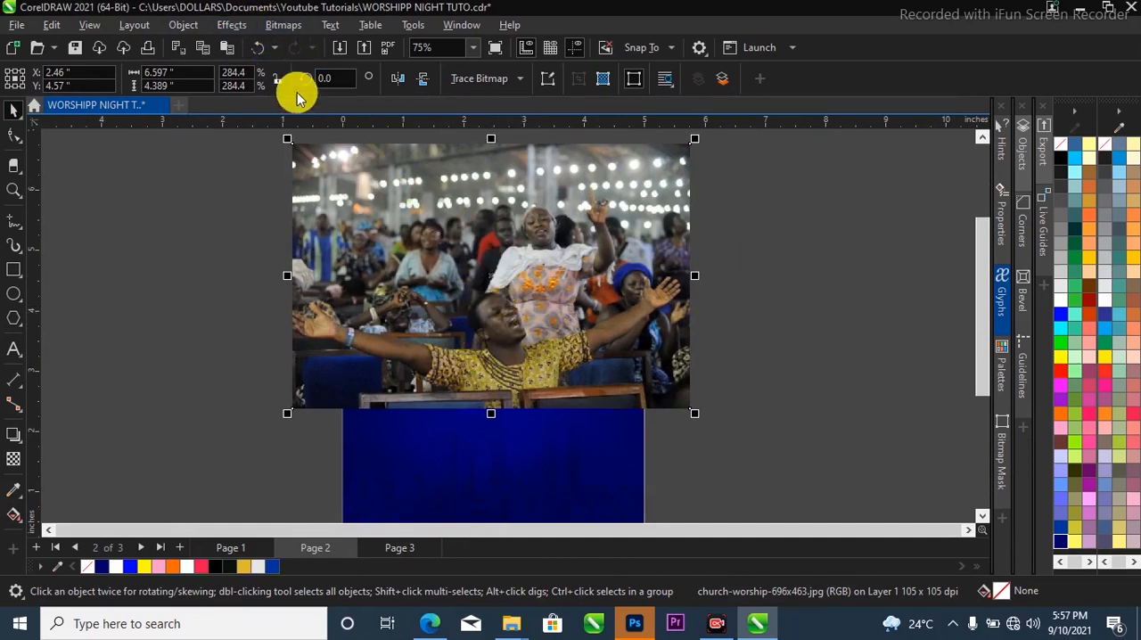
{"action": "left_click", "coordinate": [229, 27]}
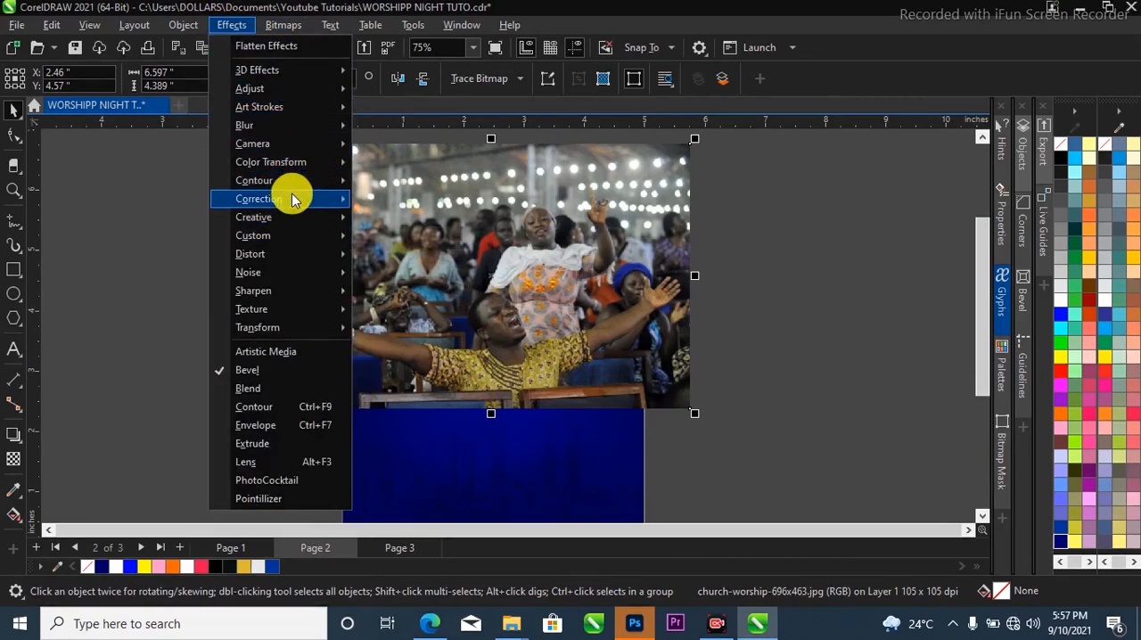
{"action": "mouse_move", "coordinate": [291, 93]}
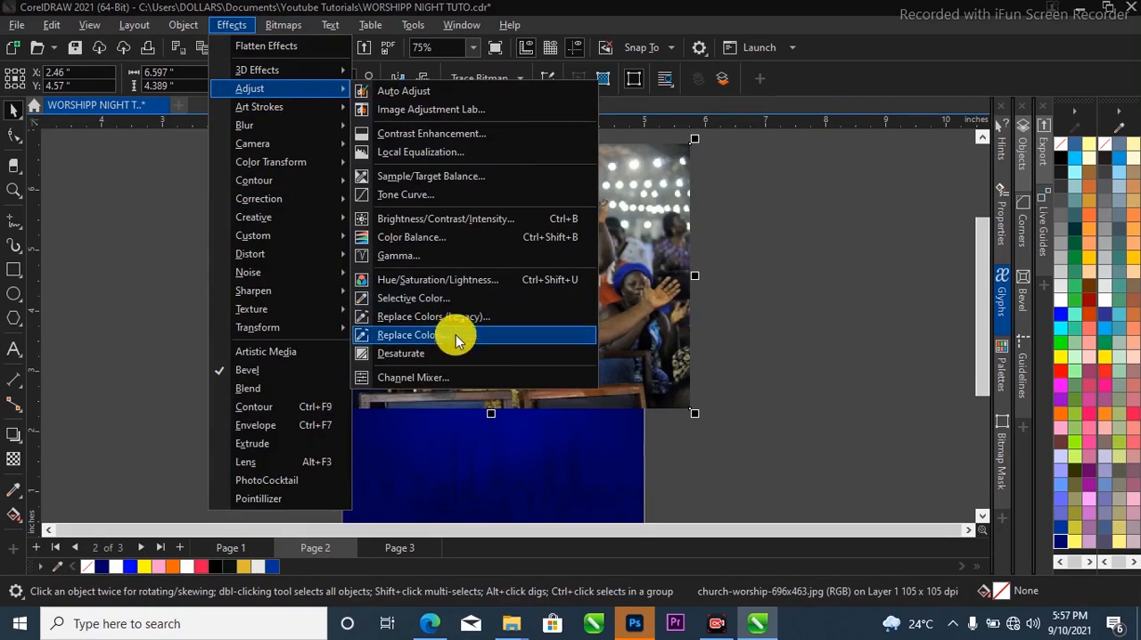
{"action": "left_click", "coordinate": [456, 357]}
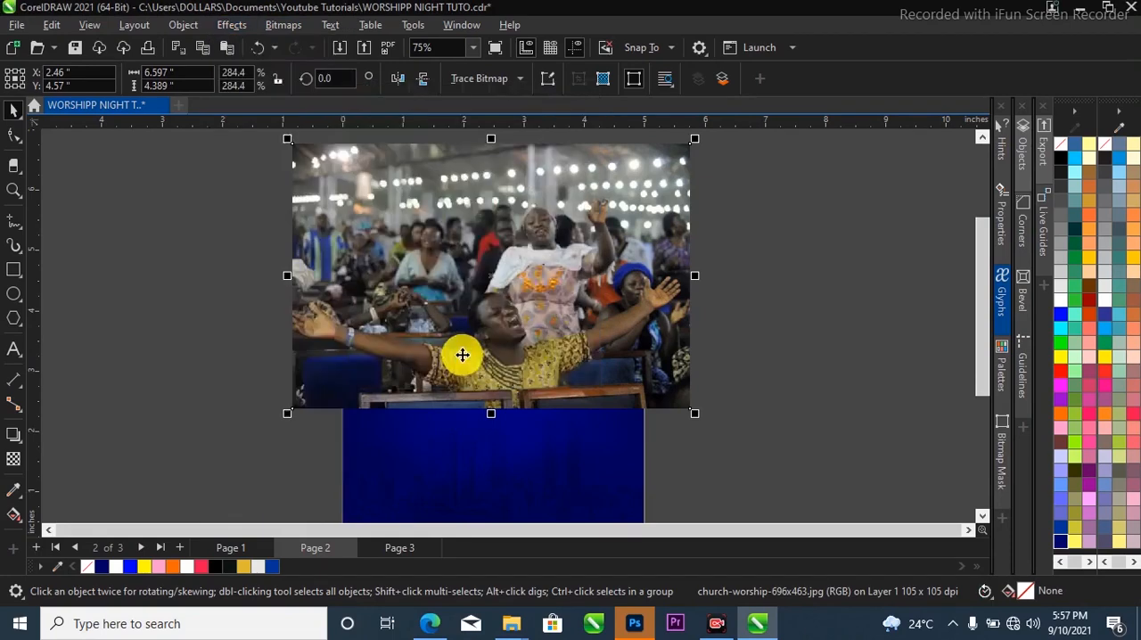
PowerClip the grayscale crowd photo inside the blue background rectangle.
{"action": "scroll", "coordinate": [567, 308], "scroll_direction": "down", "scroll_amount": 3}
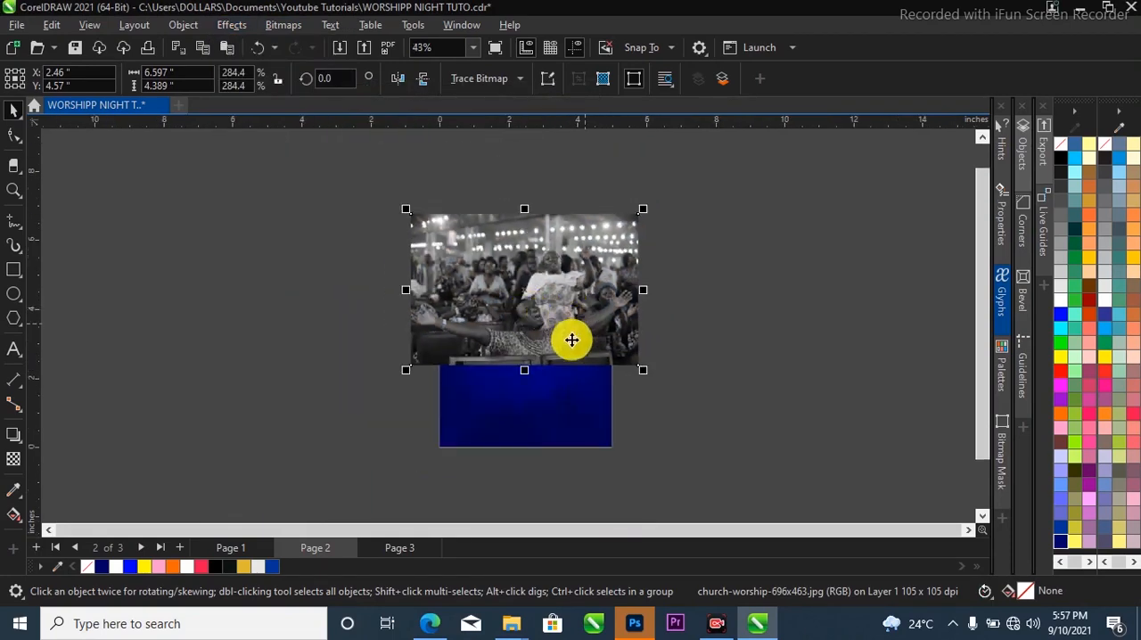
{"action": "scroll", "coordinate": [571, 312], "scroll_direction": "up", "scroll_amount": 1}
{"action": "right_click", "coordinate": [573, 299]}
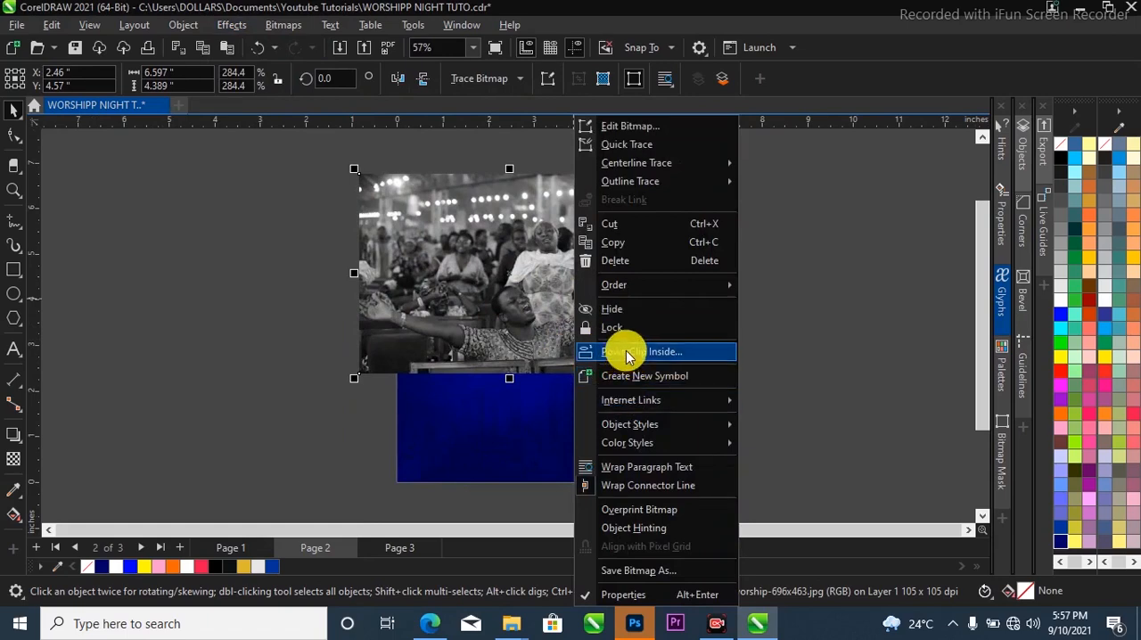
{"action": "left_click", "coordinate": [624, 352]}
{"action": "left_click", "coordinate": [567, 415]}
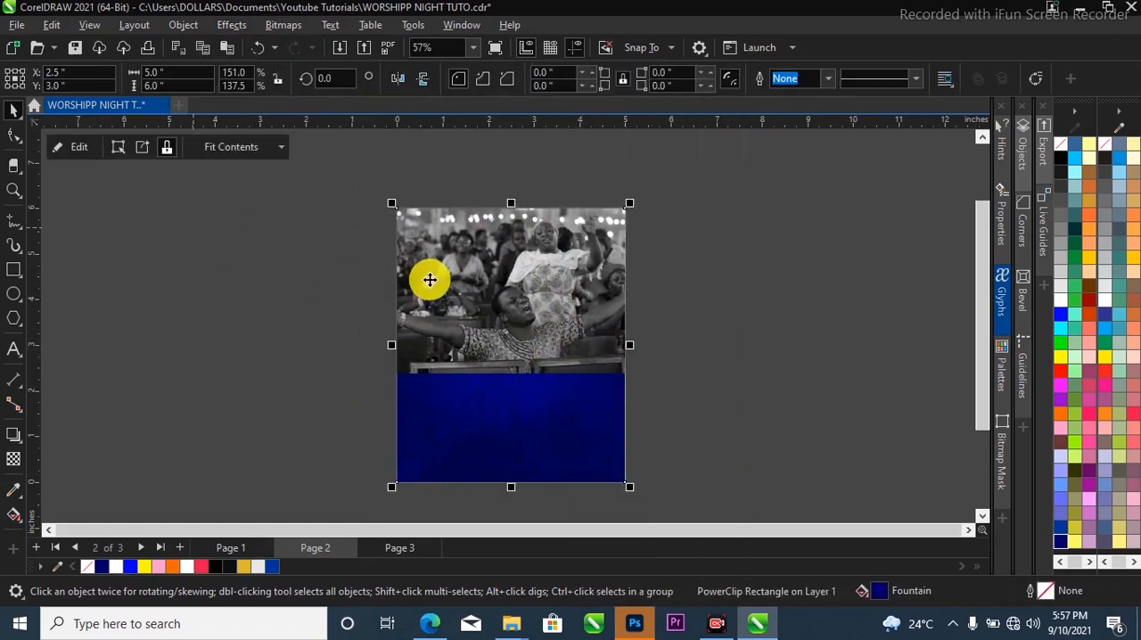
Open the PowerClip contents and convert the crowd photo to a 300 dpi RGB bitmap with anti-aliasing and a transparent background.
{"action": "double_click", "coordinate": [438, 273]}
{"action": "left_click", "coordinate": [510, 308]}
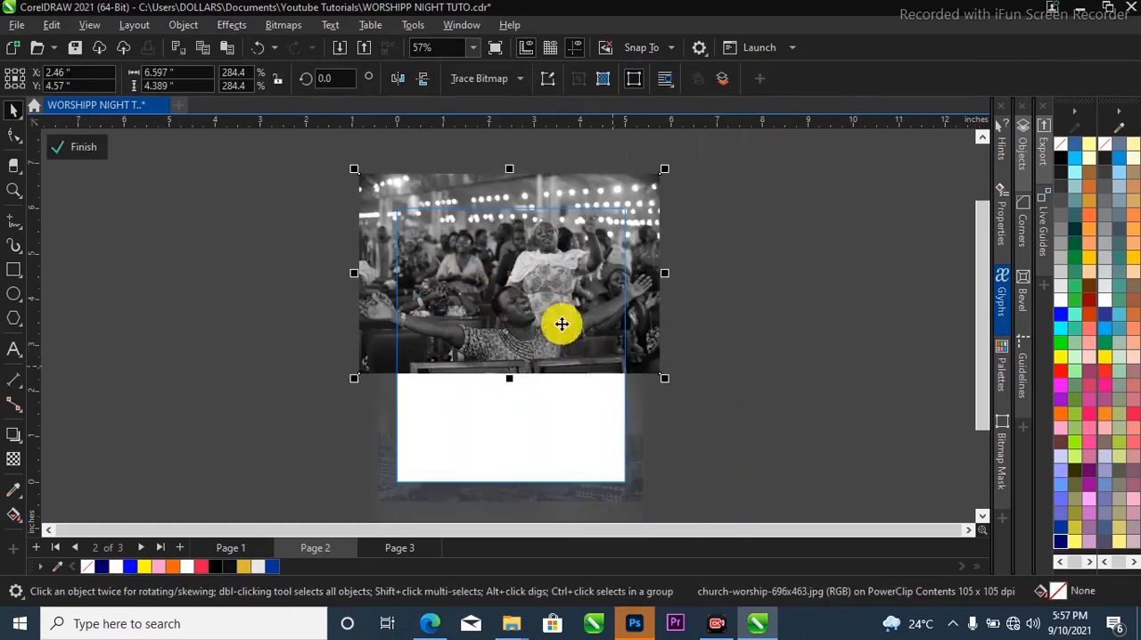
{"action": "left_click", "coordinate": [283, 25]}
{"action": "left_click", "coordinate": [305, 41]}
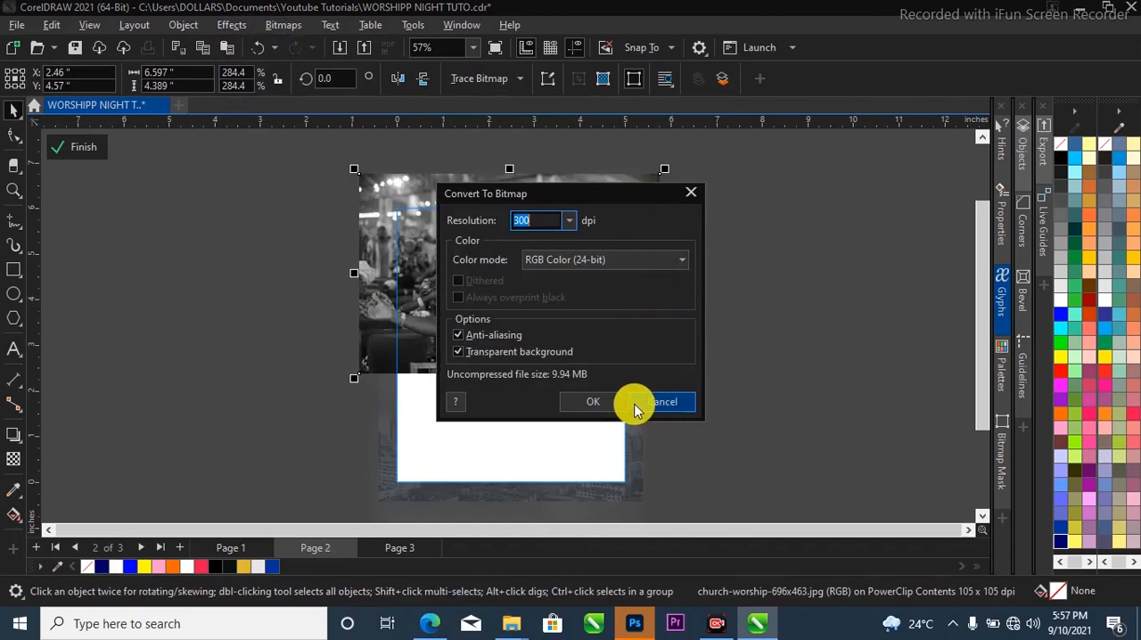
{"action": "left_click", "coordinate": [603, 401]}
Apply an elliptical Vignette with offset 109 and fade 93 to the crowd photo.
{"action": "scroll", "coordinate": [471, 311], "scroll_direction": "up", "scroll_amount": 1}
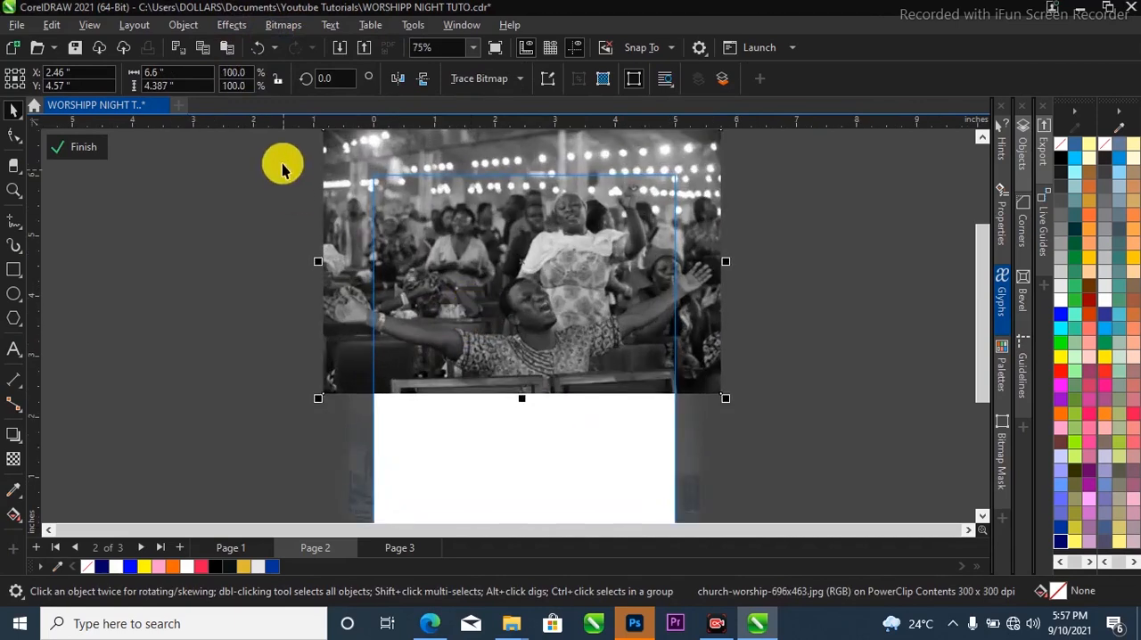
{"action": "left_click", "coordinate": [228, 25]}
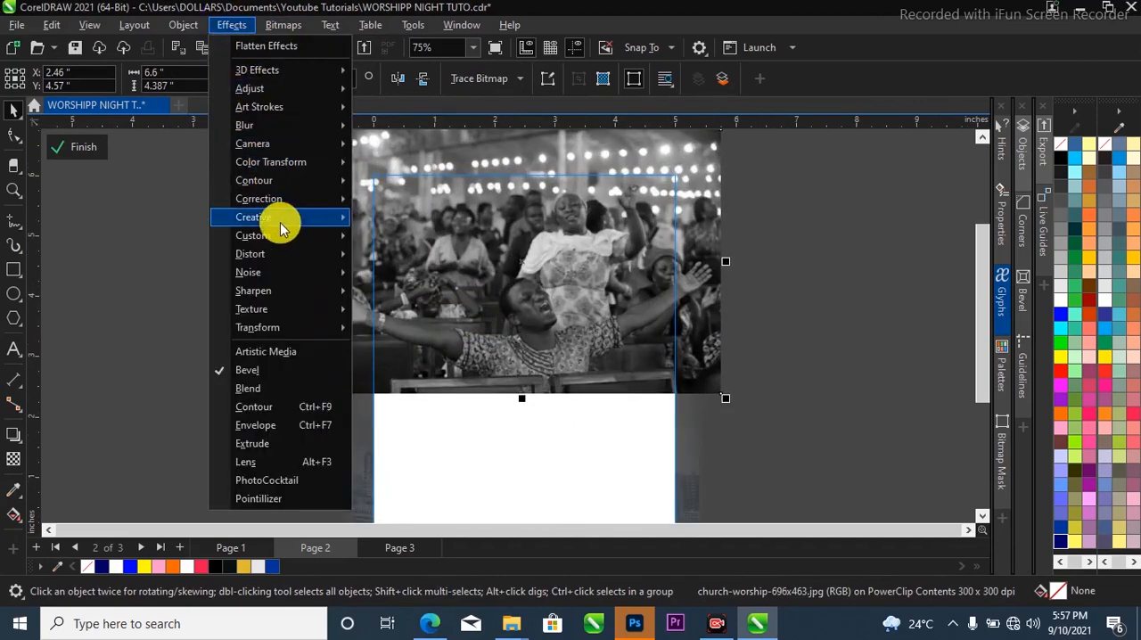
{"action": "mouse_move", "coordinate": [280, 217]}
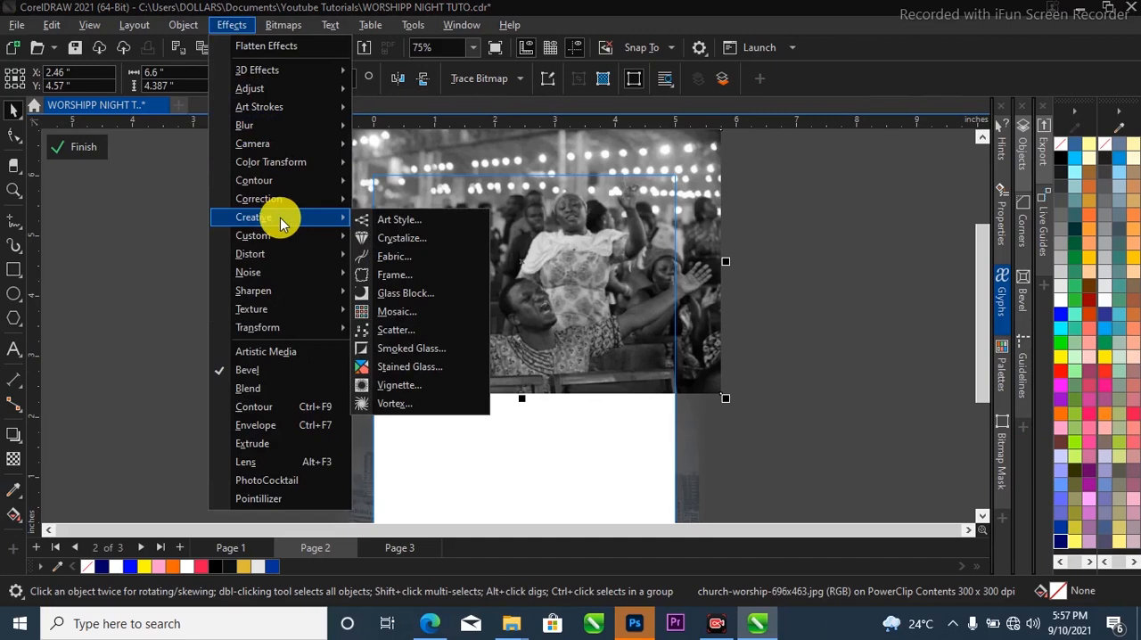
{"action": "left_click", "coordinate": [431, 393]}
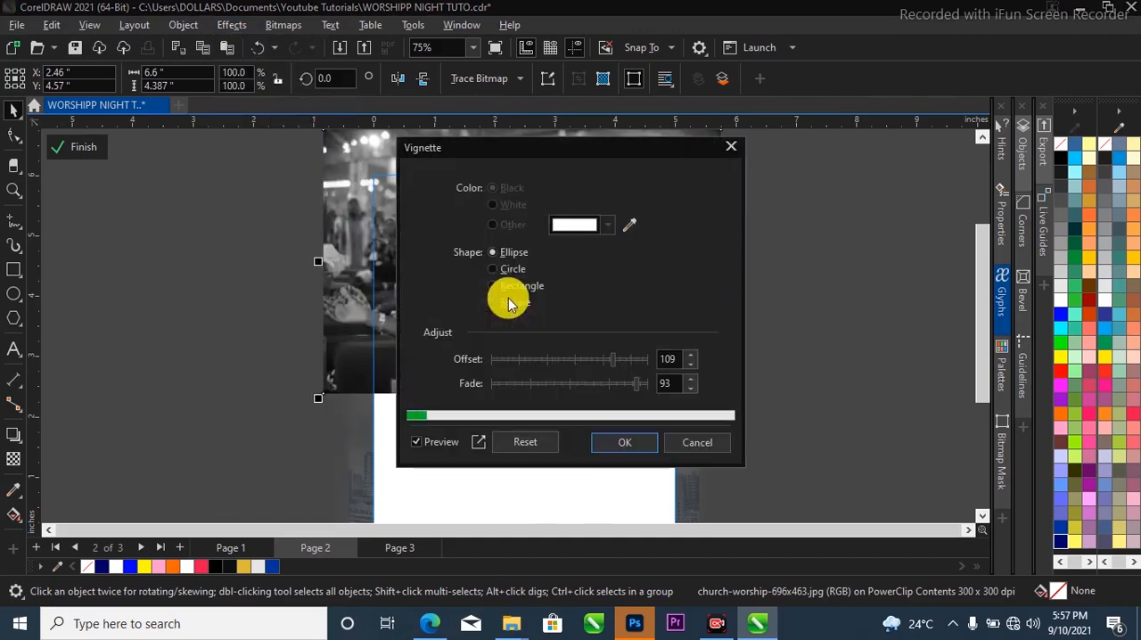
{"action": "left_click_drag", "start_coordinate": [608, 156], "coordinate": [957, 153]}
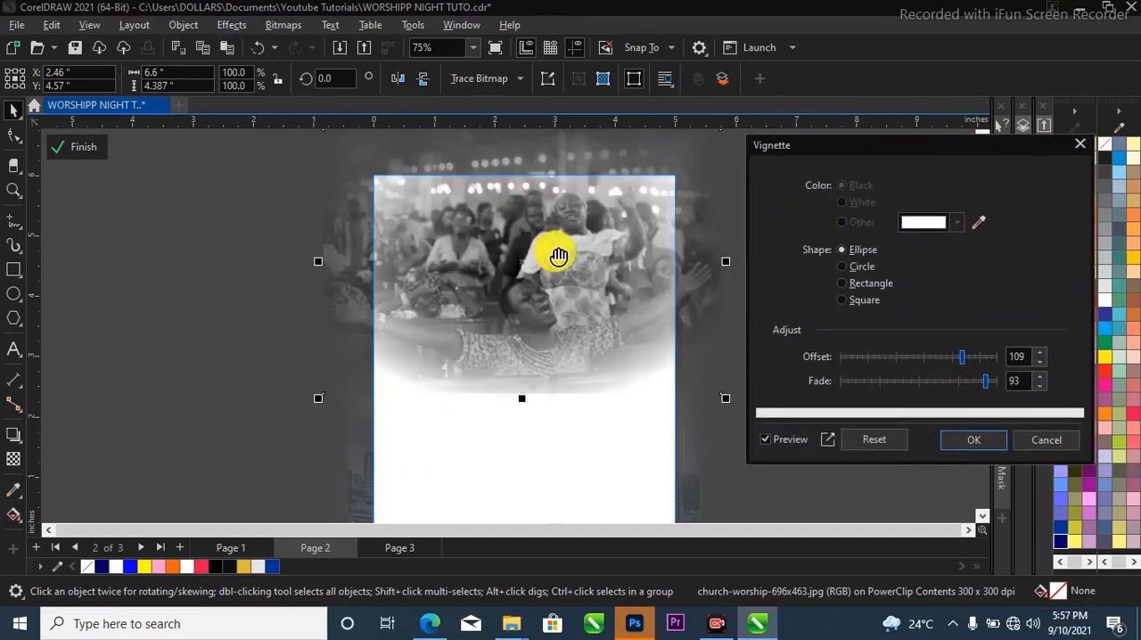
{"action": "left_click", "coordinate": [967, 440]}
Shift the vignetted photo right, scale it to about 5.7 by 3.8 inches, and finish editing the PowerClip.
{"action": "left_click_drag", "start_coordinate": [603, 316], "coordinate": [679, 321]}
{"action": "left_click_drag", "start_coordinate": [805, 410], "coordinate": [772, 391]}
{"action": "left_click_drag", "start_coordinate": [687, 320], "coordinate": [652, 332]}
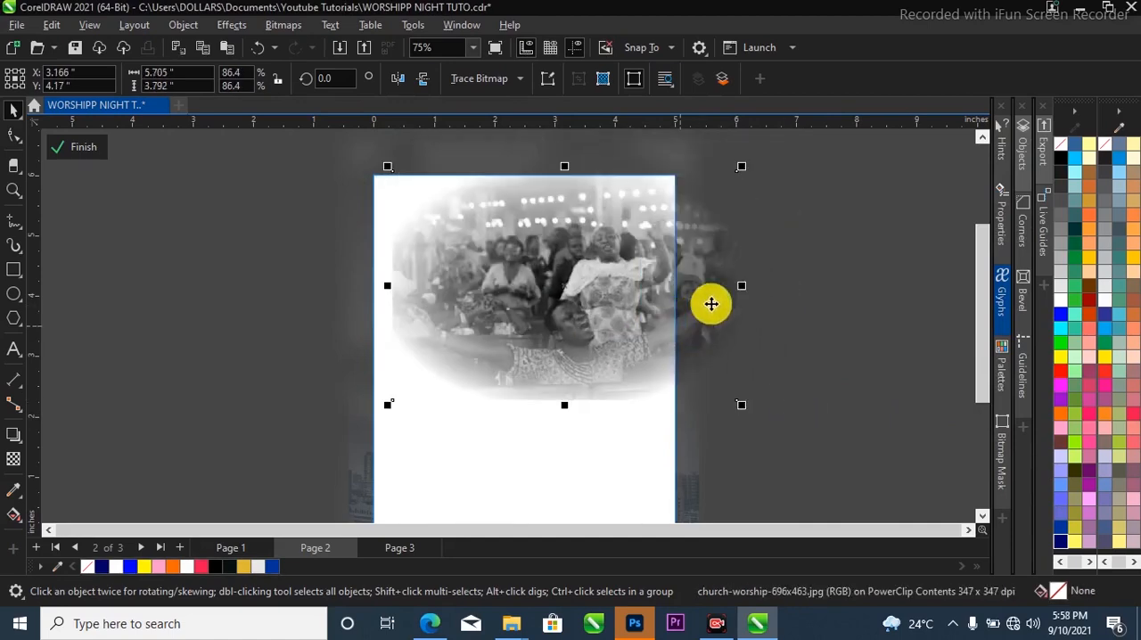
{"action": "left_click", "coordinate": [61, 148]}
{"action": "scroll", "coordinate": [445, 270], "scroll_direction": "down", "scroll_amount": 3}
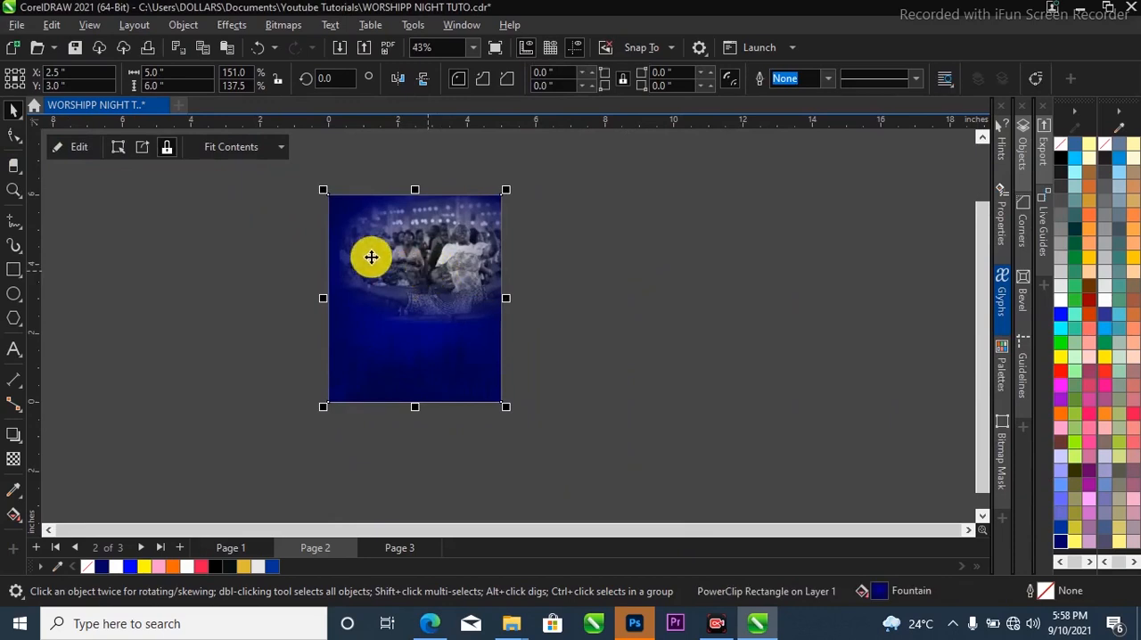
{"action": "scroll", "coordinate": [370, 257], "scroll_direction": "up", "scroll_amount": 1}
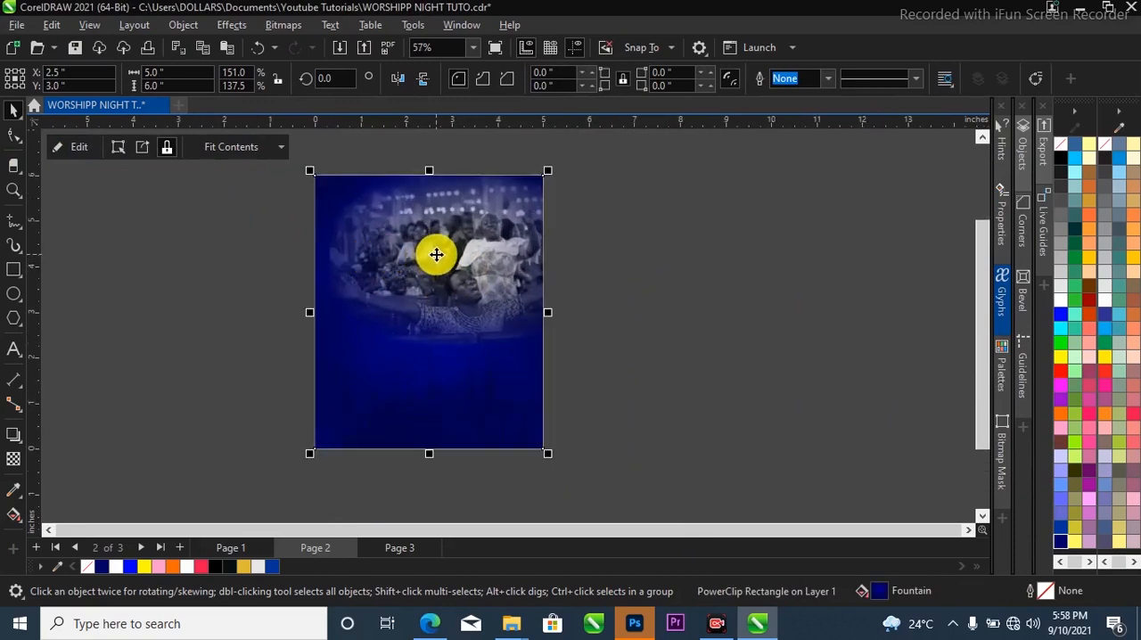
Select the crowd photo within the clipped background and nudge it slightly up and left.
{"action": "left_click", "coordinate": [619, 283]}
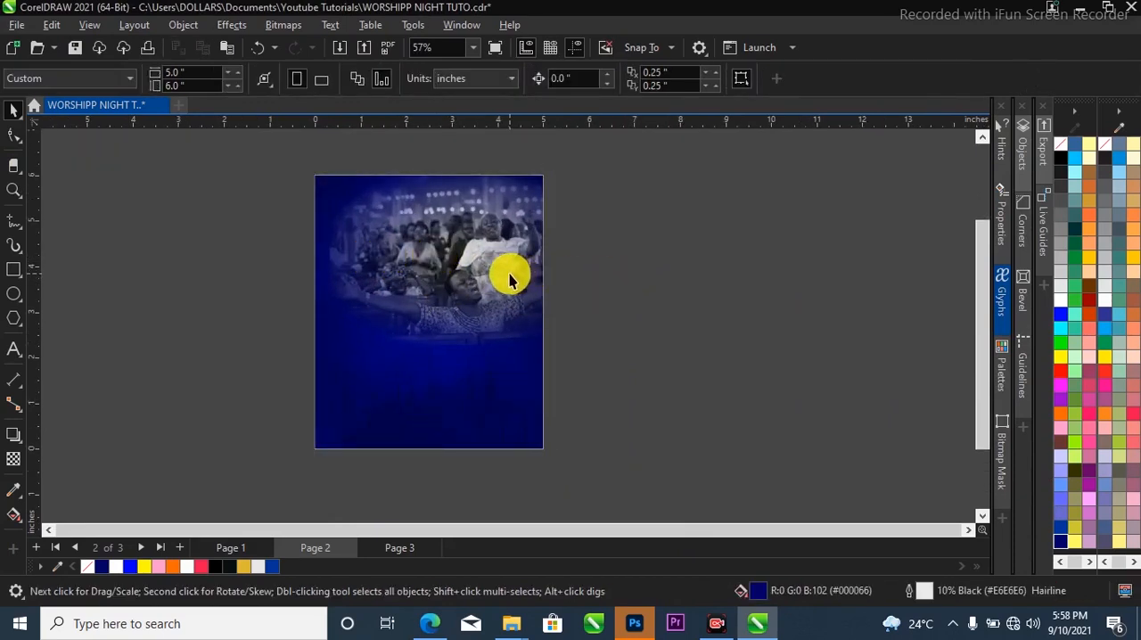
{"action": "left_click", "coordinate": [462, 258]}
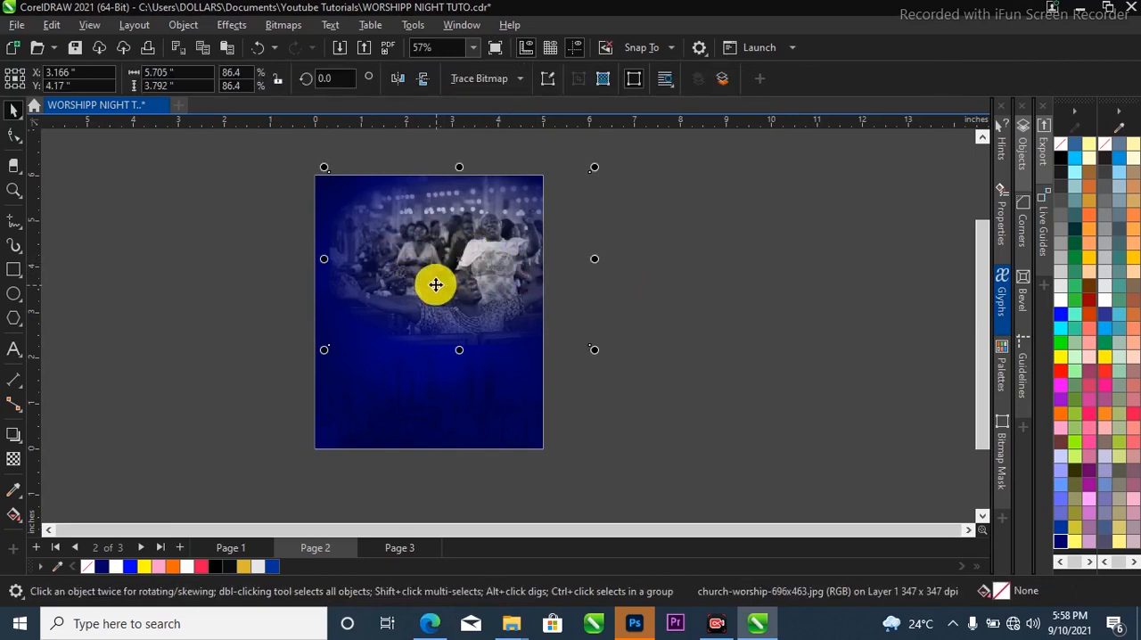
{"action": "mouse_move", "coordinate": [459, 258]}
{"action": "left_mouse_down"}
{"action": "mouse_move", "coordinate": [466, 250]}
{"action": "mouse_move", "coordinate": [456, 253]}
{"action": "left_mouse_up"}
{"action": "scroll", "coordinate": [434, 224], "scroll_direction": "up", "scroll_amount": 2}
{"action": "scroll", "coordinate": [487, 295], "scroll_direction": "down", "scroll_amount": 2}
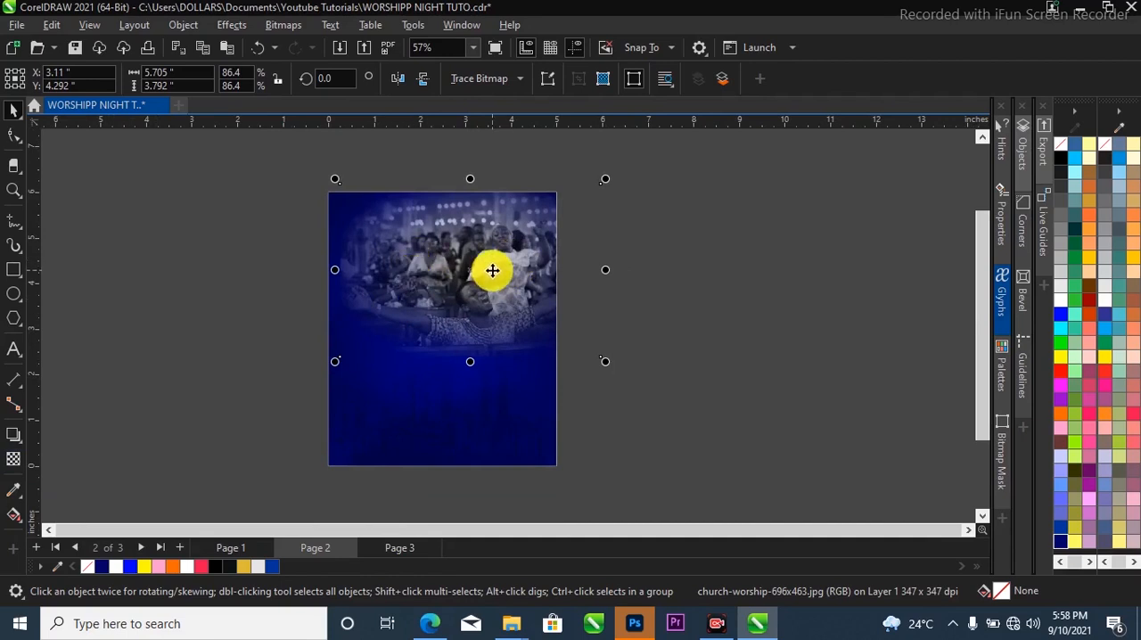
Blend the crowd photo into the background using the Overlay merge mode with a uniform transparency of 32.
{"action": "left_click", "coordinate": [12, 460]}
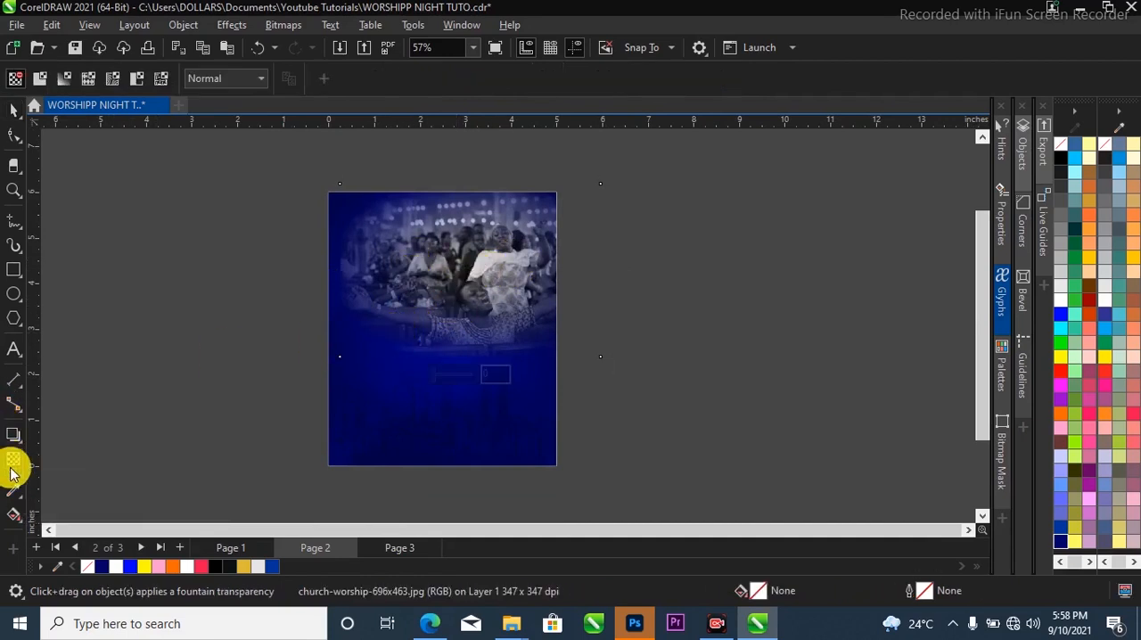
{"action": "left_click", "coordinate": [228, 84]}
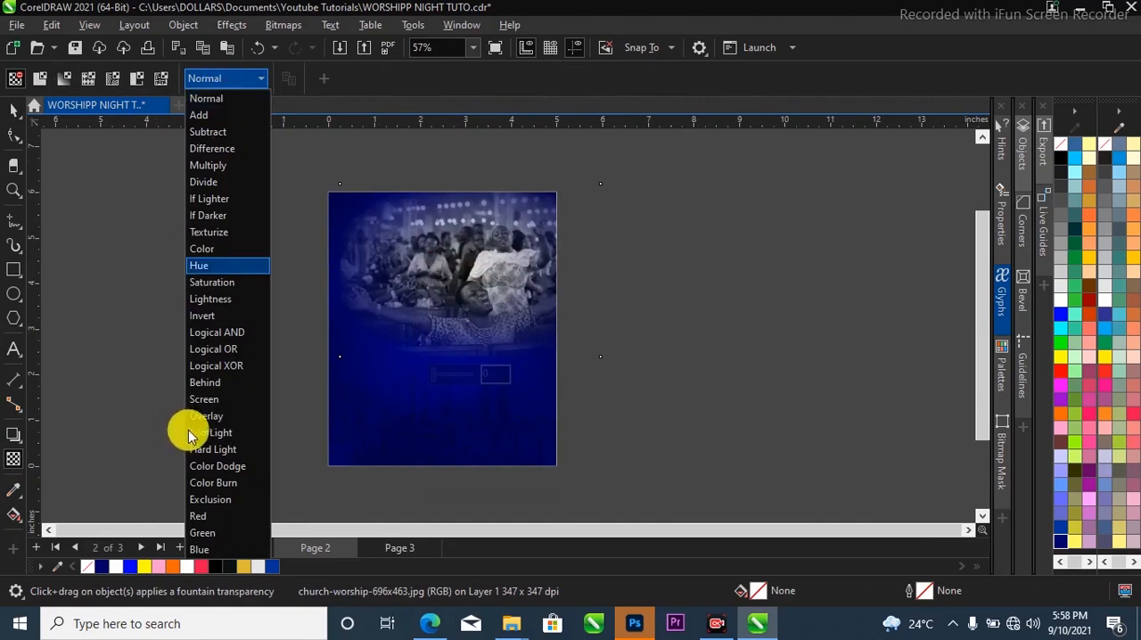
{"action": "left_click", "coordinate": [205, 415]}
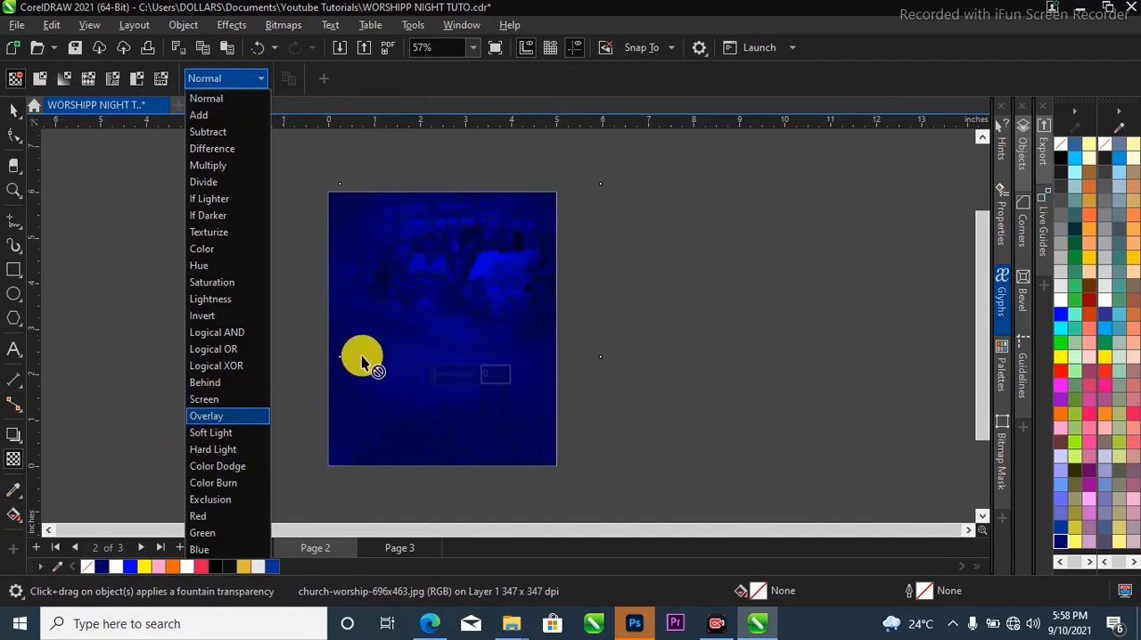
{"action": "left_click", "coordinate": [453, 374]}
{"action": "left_click_drag", "start_coordinate": [448, 372], "coordinate": [433, 374]}
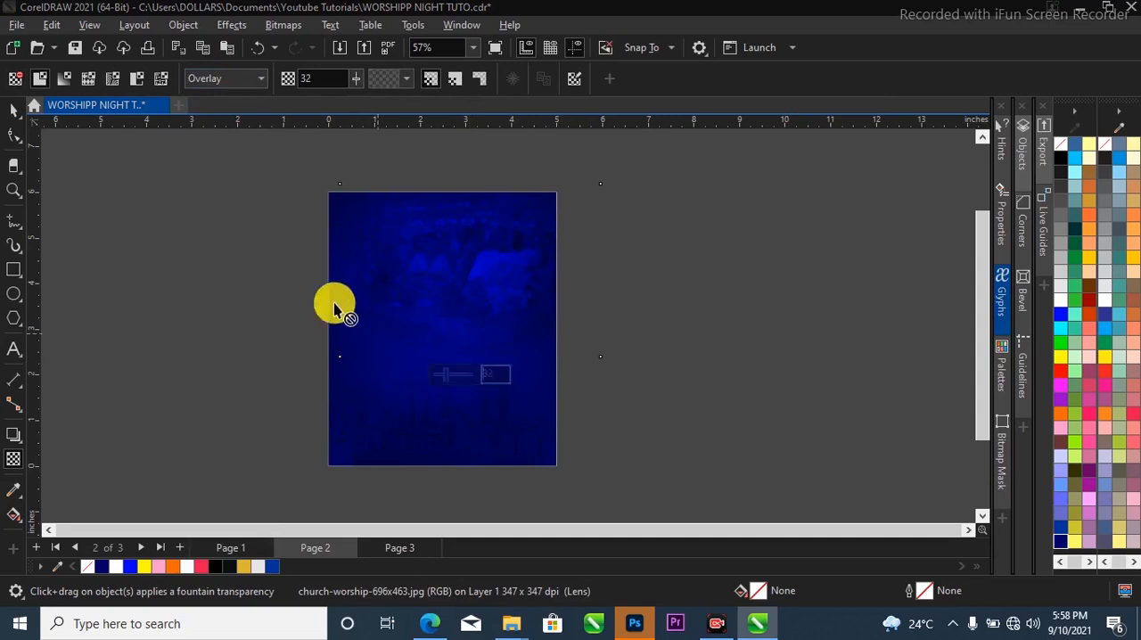
{"action": "left_click", "coordinate": [14, 110]}
Move the overlaid crowd photo right to about X 3.47 and Y 4.25 inches, then deselect it.
{"action": "scroll", "coordinate": [440, 252], "scroll_direction": "up", "scroll_amount": 2}
{"action": "left_click_drag", "start_coordinate": [465, 276], "coordinate": [487, 277]}
{"action": "scroll", "coordinate": [442, 275], "scroll_direction": "down", "scroll_amount": 2}
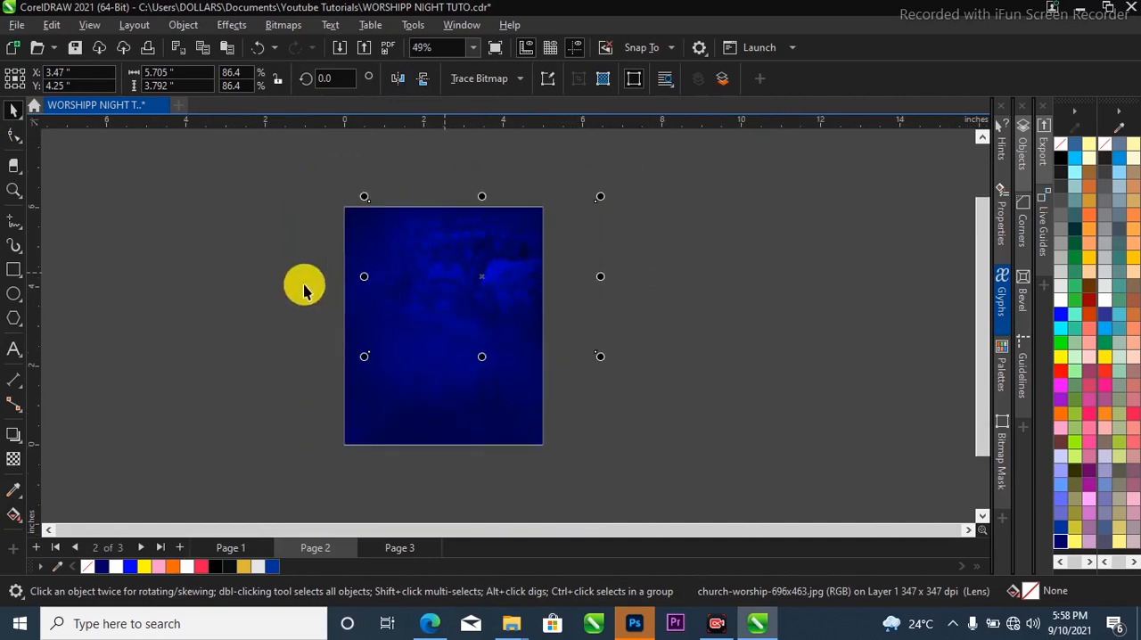
{"action": "left_click", "coordinate": [311, 289]}
Add the two-line title "WORSHIP EXPERIENCE" in gold italic Montserrat Black and enlarge it to about 47 pt.
{"action": "scroll", "coordinate": [445, 339], "scroll_direction": "up", "scroll_amount": 2}
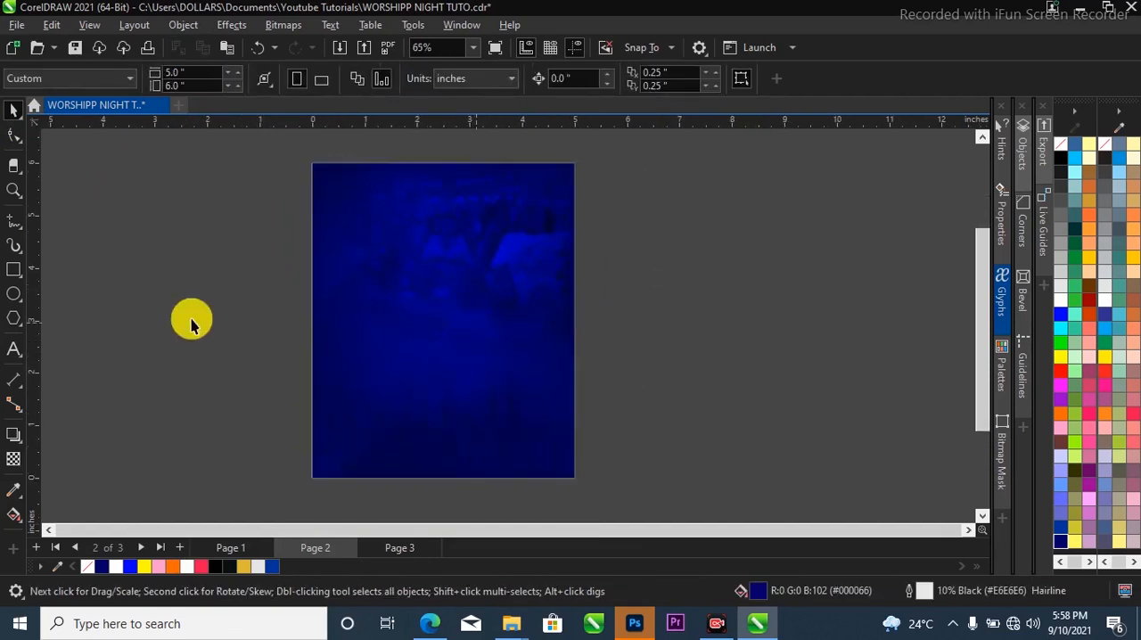
{"action": "left_click", "coordinate": [14, 351]}
{"action": "left_click", "coordinate": [407, 262]}
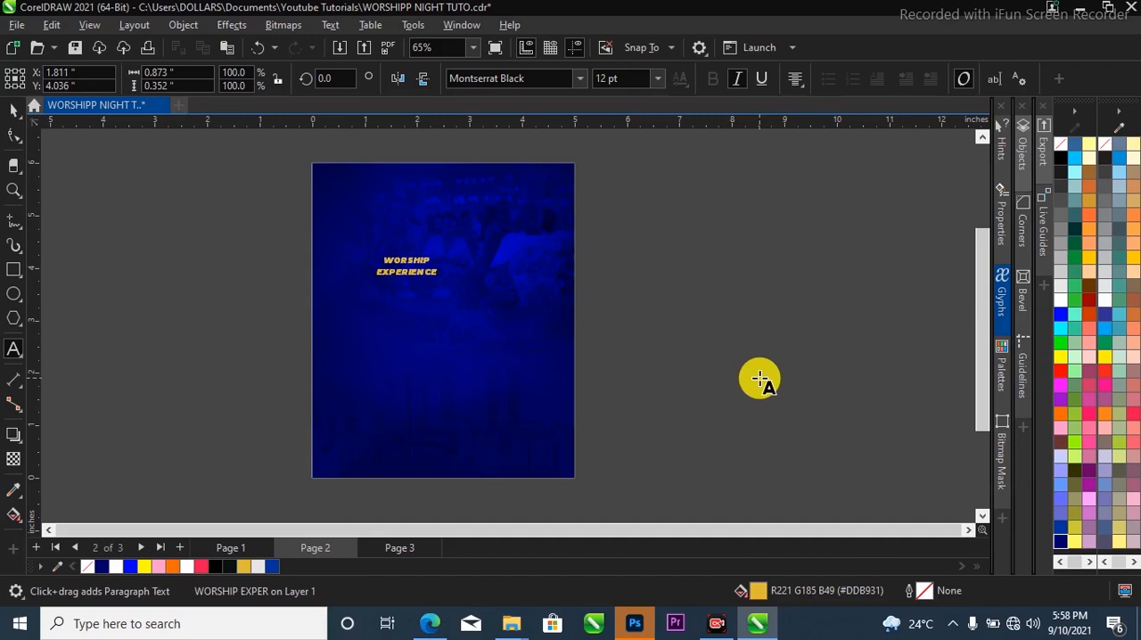
{"action": "left_click", "coordinate": [13, 110]}
{"action": "scroll", "coordinate": [423, 278], "scroll_direction": "up", "scroll_amount": 2}
{"action": "left_click_drag", "start_coordinate": [450, 284], "coordinate": [581, 316]}
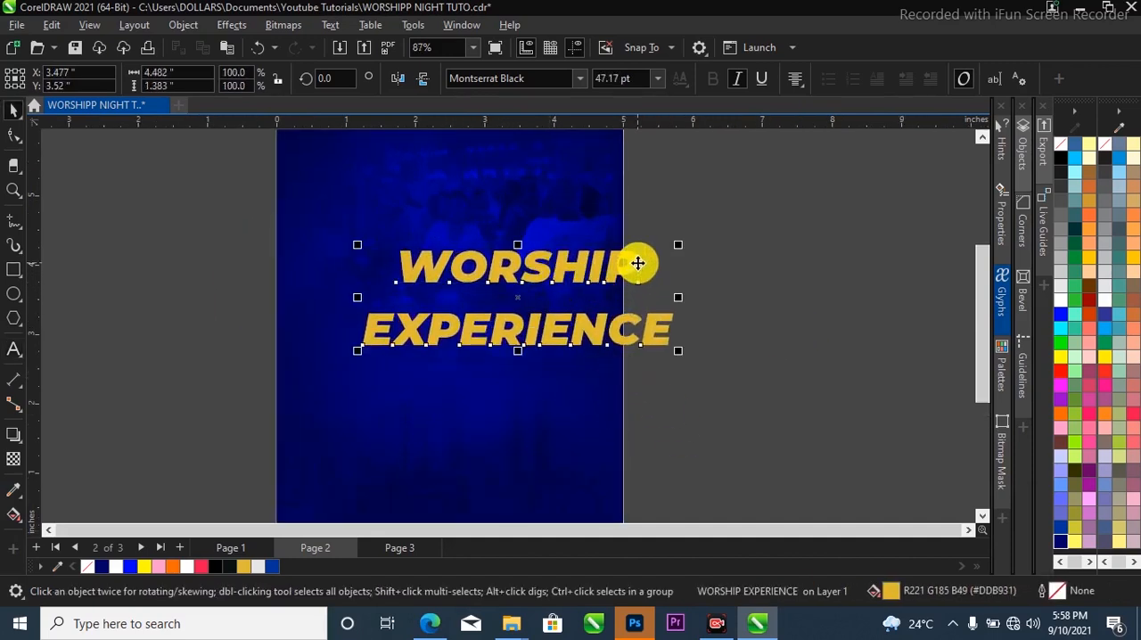
Break the title into separate WOR, SHIP and EXPERIENCE lines, and shift WOR and SHIP left of the EXPERIENCE line's centre.
{"action": "double_click", "coordinate": [525, 266]}
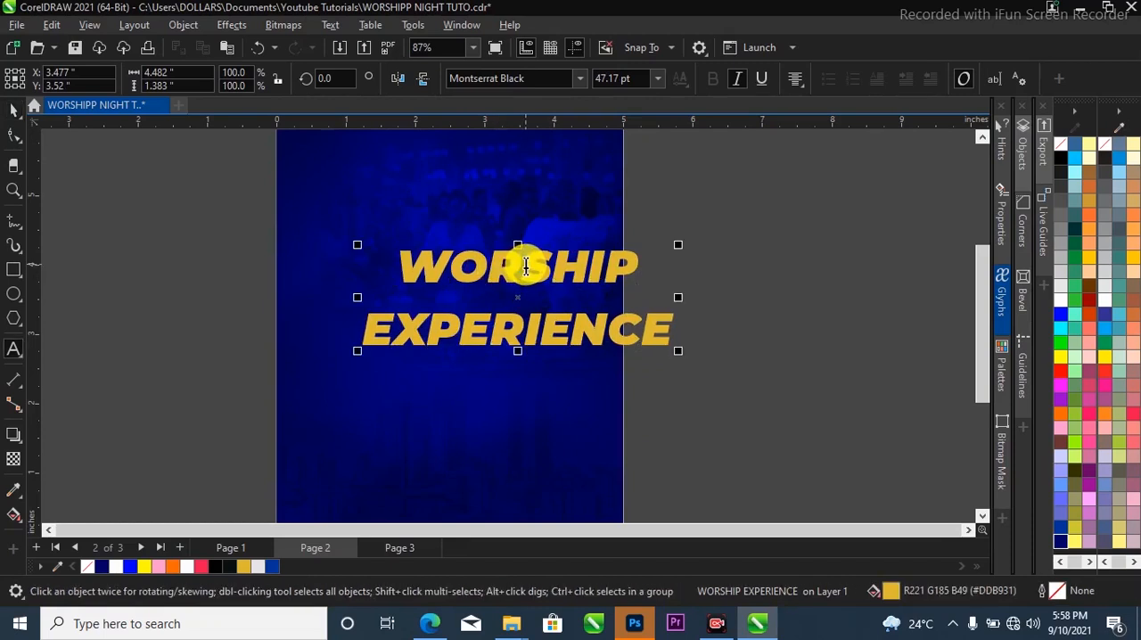
{"action": "key", "text": "Return"}
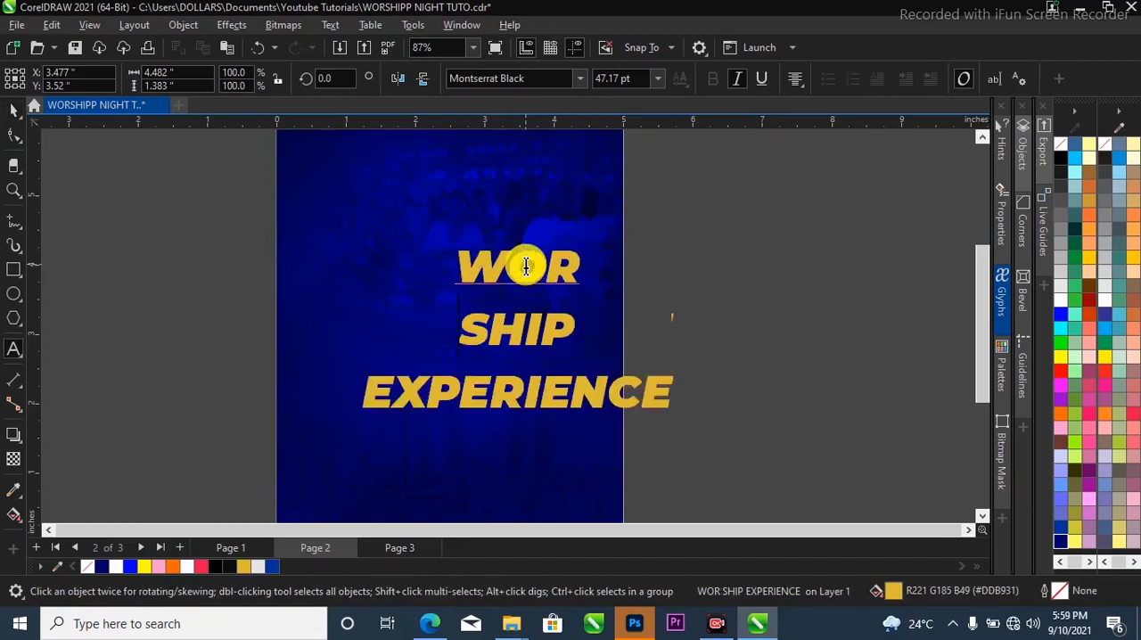
{"action": "key", "text": "ctrl+space"}
{"action": "left_click_drag", "start_coordinate": [514, 265], "coordinate": [466, 325]}
{"action": "left_click", "coordinate": [648, 268]}
Enlarge the WOR line to about 60.5 pt.
{"action": "scroll", "coordinate": [471, 267], "scroll_direction": "up", "scroll_amount": 2}
{"action": "scroll", "coordinate": [472, 269], "scroll_direction": "up", "scroll_amount": 1}
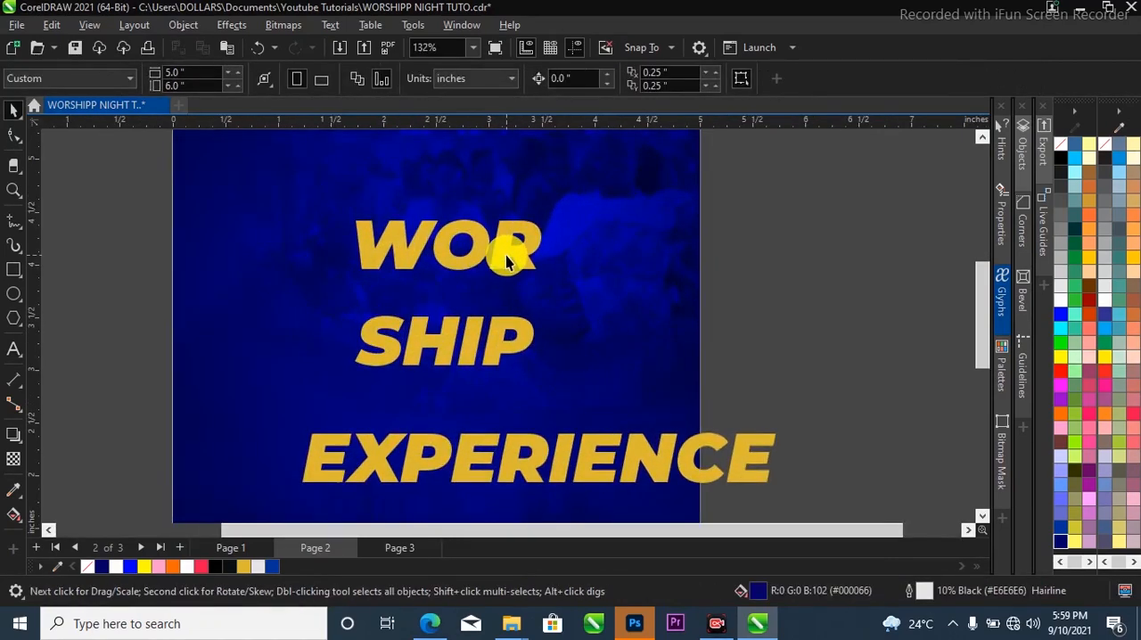
{"action": "left_click", "coordinate": [529, 272]}
{"action": "left_click_drag", "start_coordinate": [588, 312], "coordinate": [619, 324]}
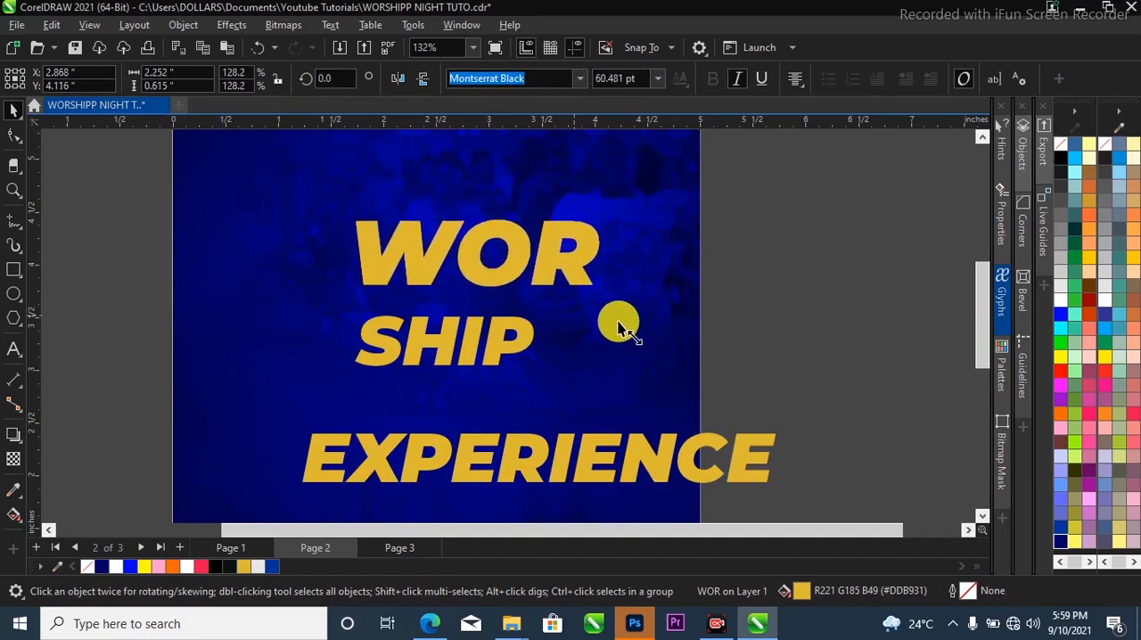
Enlarge the SHIP line to about 68 pt tightly beneath WOR, and select both lines together.
{"action": "left_click", "coordinate": [526, 331]}
{"action": "left_click_drag", "start_coordinate": [546, 372], "coordinate": [613, 412]}
{"action": "left_click_drag", "start_coordinate": [591, 342], "coordinate": [574, 321]}
{"action": "scroll", "coordinate": [567, 308], "scroll_direction": "up", "scroll_amount": 3}
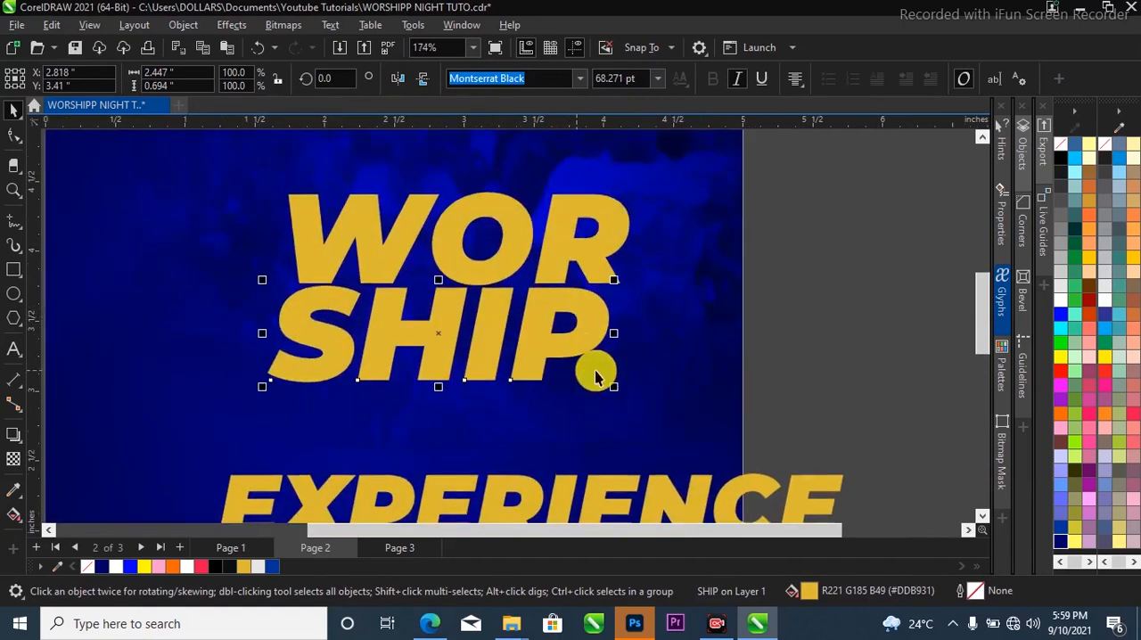
{"action": "left_click", "coordinate": [598, 247], "text": "shift"}
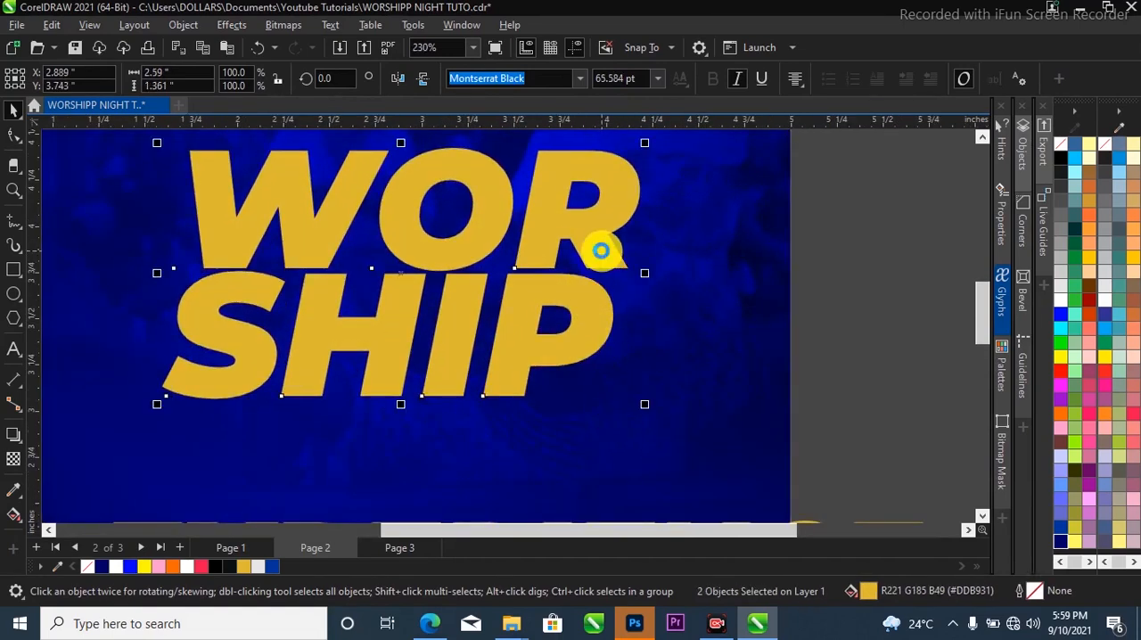
Align the right edges of SHIP and WOR, and enlarge the SHIP line to about 72 pt.
{"action": "key", "text": "c"}
{"action": "key", "text": "Escape"}
{"action": "left_click", "coordinate": [255, 356]}
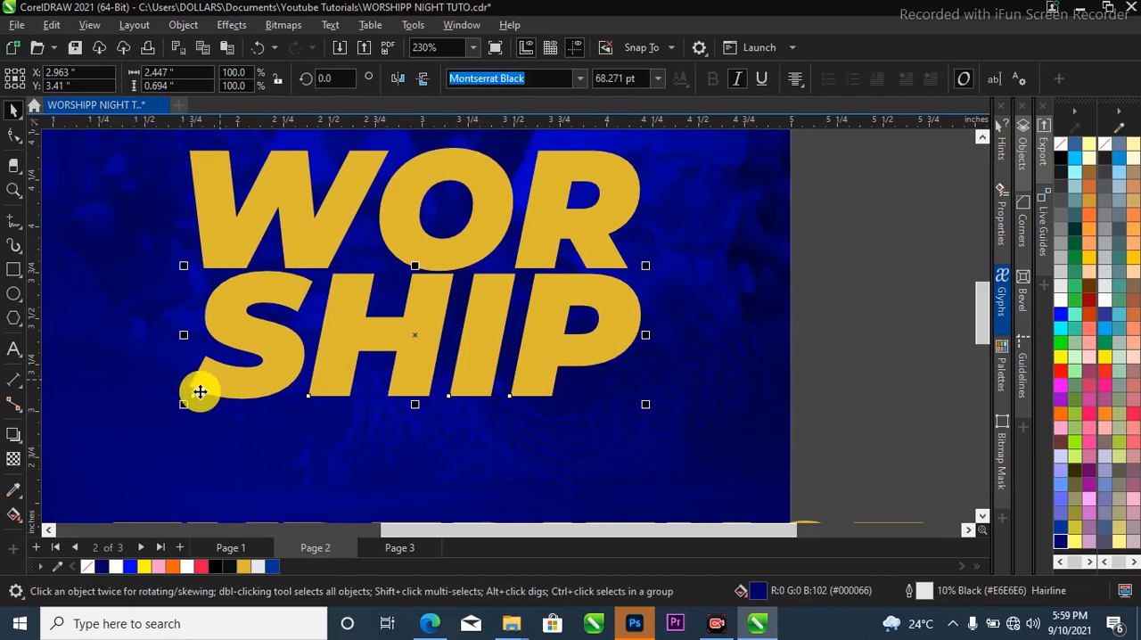
{"action": "left_click_drag", "start_coordinate": [184, 404], "coordinate": [163, 420]}
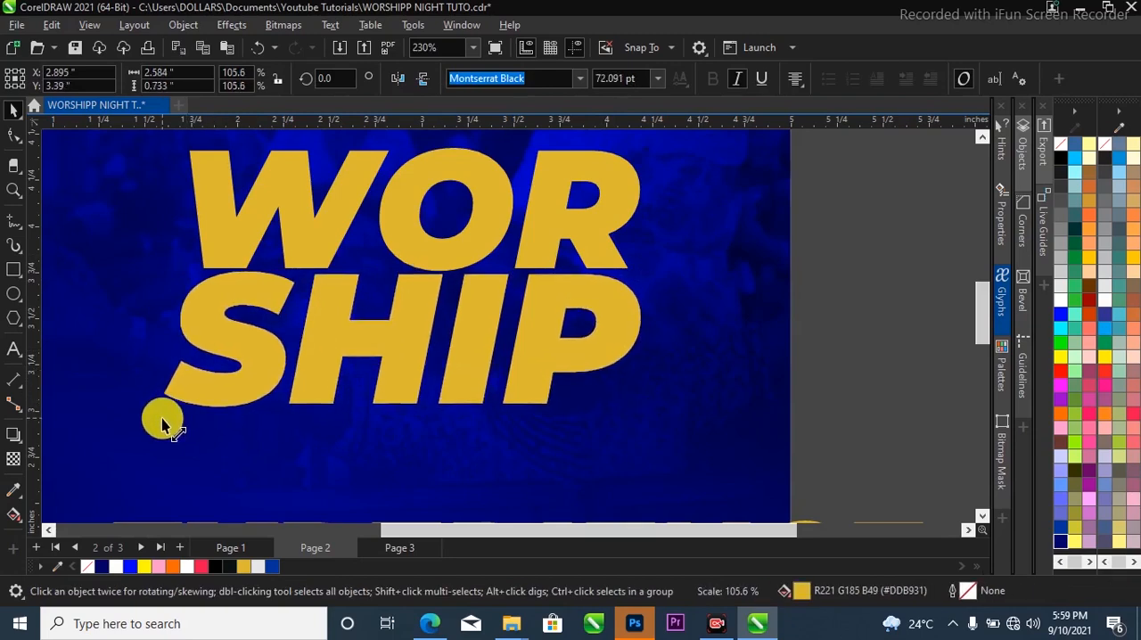
Centre the WOR and SHIP lines together on the page and enlarge the pair to about 2.79 inches wide.
{"action": "left_click", "coordinate": [400, 238], "text": "shift"}
{"action": "scroll", "coordinate": [578, 305], "scroll_direction": "down", "scroll_amount": 4}
{"action": "left_click_drag", "start_coordinate": [578, 326], "coordinate": [584, 354]}
{"action": "scroll", "coordinate": [539, 327], "scroll_direction": "down", "scroll_amount": 1}
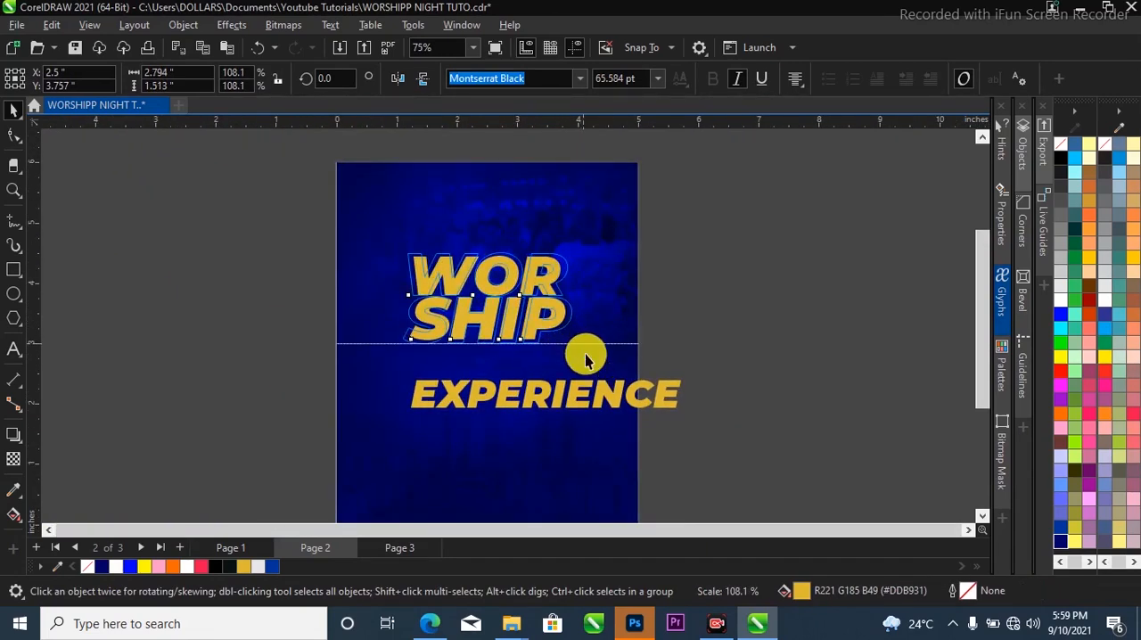
{"action": "scroll", "coordinate": [548, 315], "scroll_direction": "up", "scroll_amount": 1}
{"action": "scroll", "coordinate": [516, 309], "scroll_direction": "up", "scroll_amount": 1}
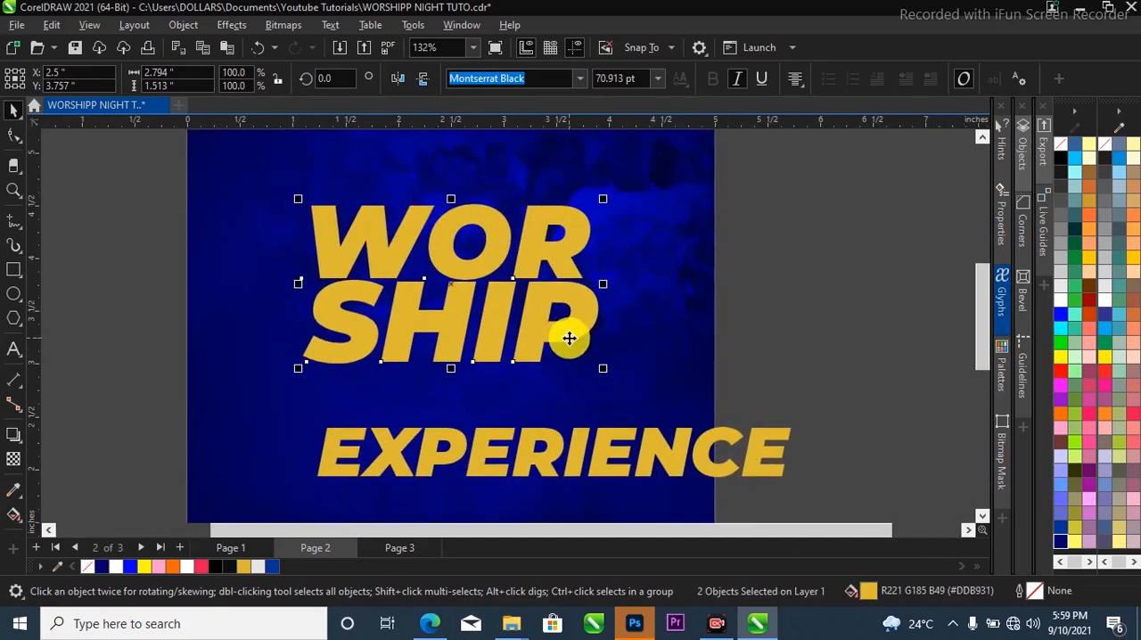
Apply a linear fountain fill to the WOR line, running from gold at its lower left to white at its upper right.
{"action": "scroll", "coordinate": [561, 325], "scroll_direction": "down", "scroll_amount": 1}
{"action": "left_click", "coordinate": [517, 273], "text": "ctrl"}
{"action": "scroll", "coordinate": [548, 298], "scroll_direction": "down", "scroll_amount": 3}
{"action": "scroll", "coordinate": [536, 292], "scroll_direction": "up", "scroll_amount": 1}
{"action": "scroll", "coordinate": [537, 291], "scroll_direction": "up", "scroll_amount": 1}
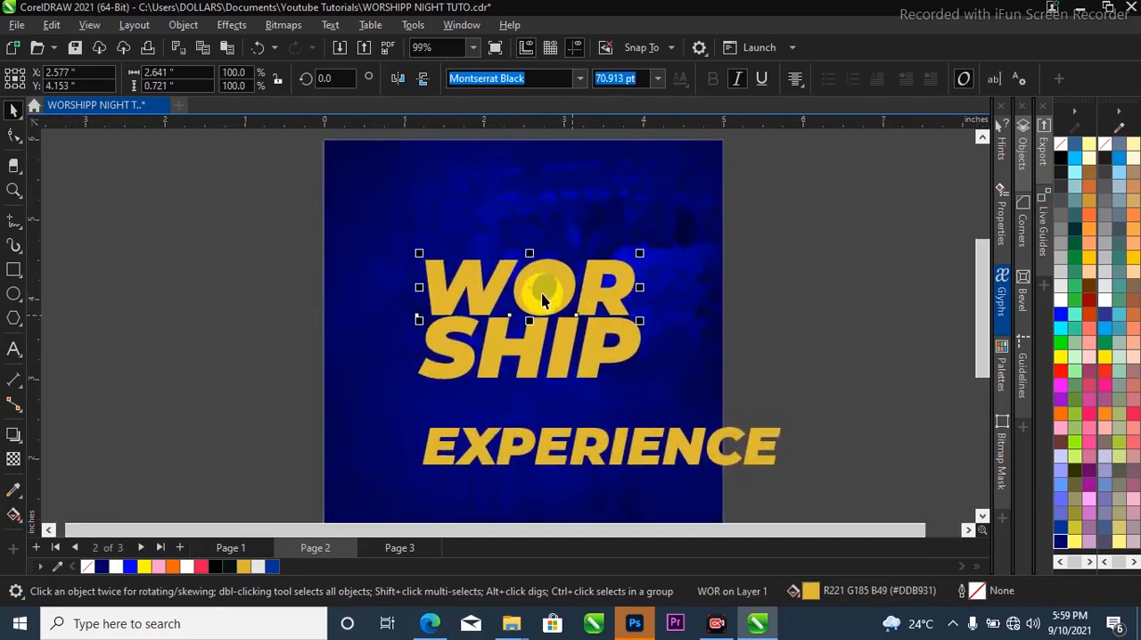
{"action": "key", "text": "g"}
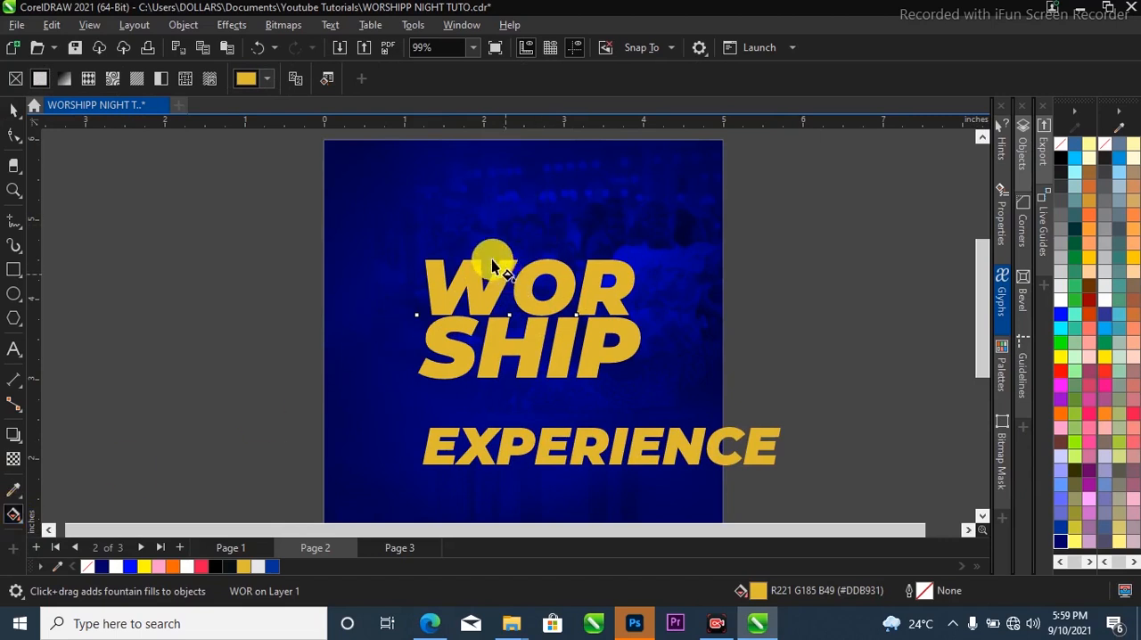
{"action": "left_click_drag", "start_coordinate": [429, 315], "coordinate": [636, 252]}
Set the start colour of WOR's gradient to RGB 200, 144, 0 and copy its hex code.
{"action": "left_click", "coordinate": [430, 313]}
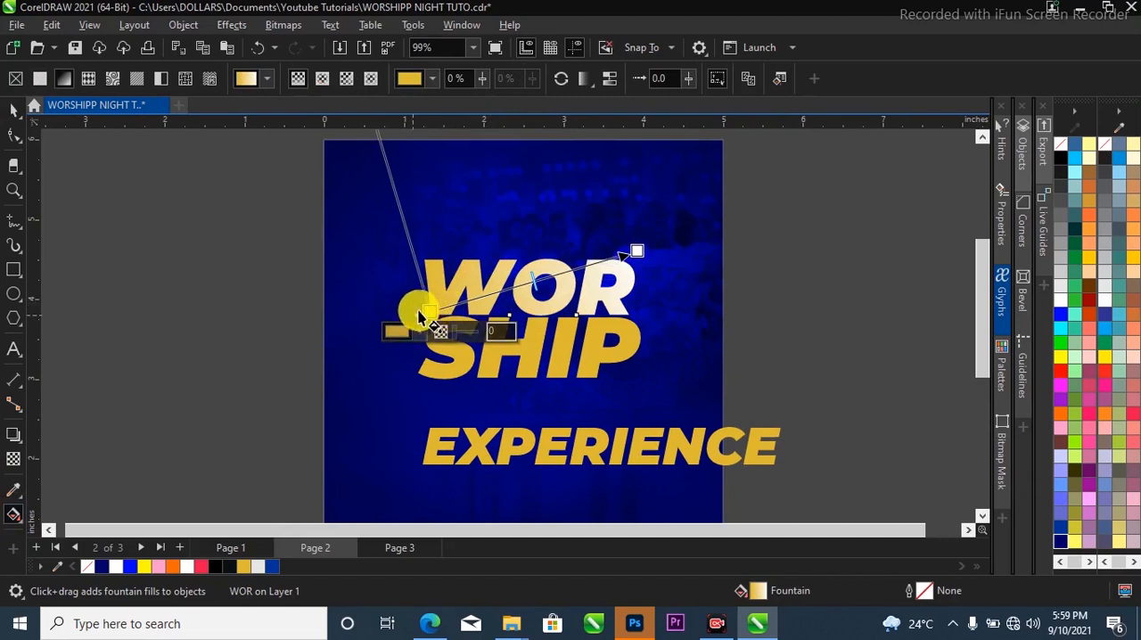
{"action": "left_click", "coordinate": [417, 330]}
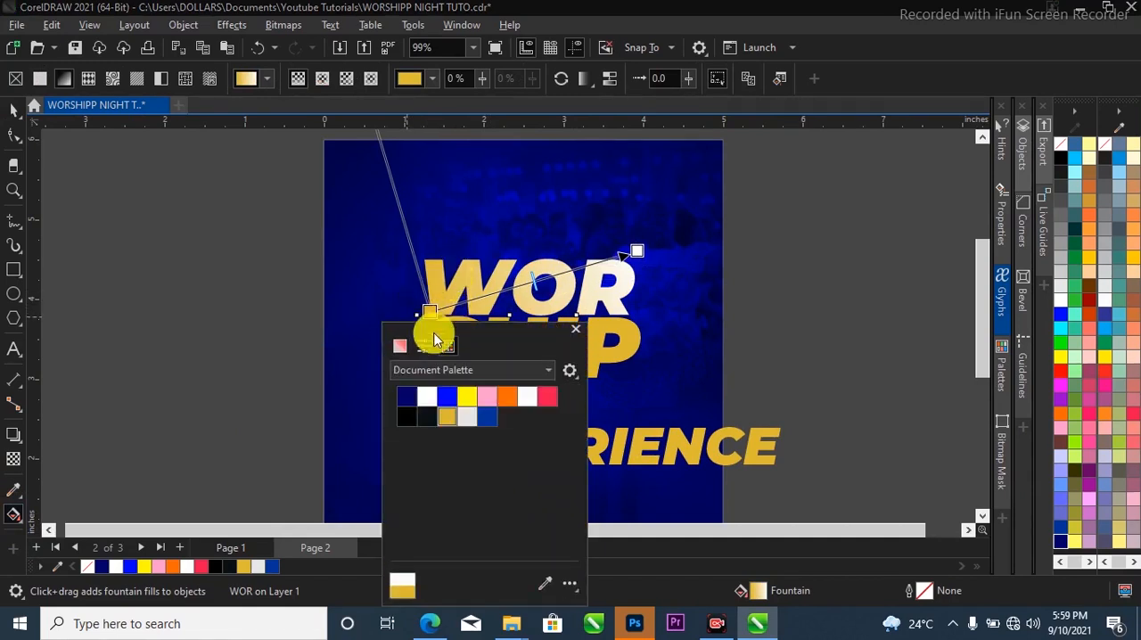
{"action": "left_click", "coordinate": [403, 347]}
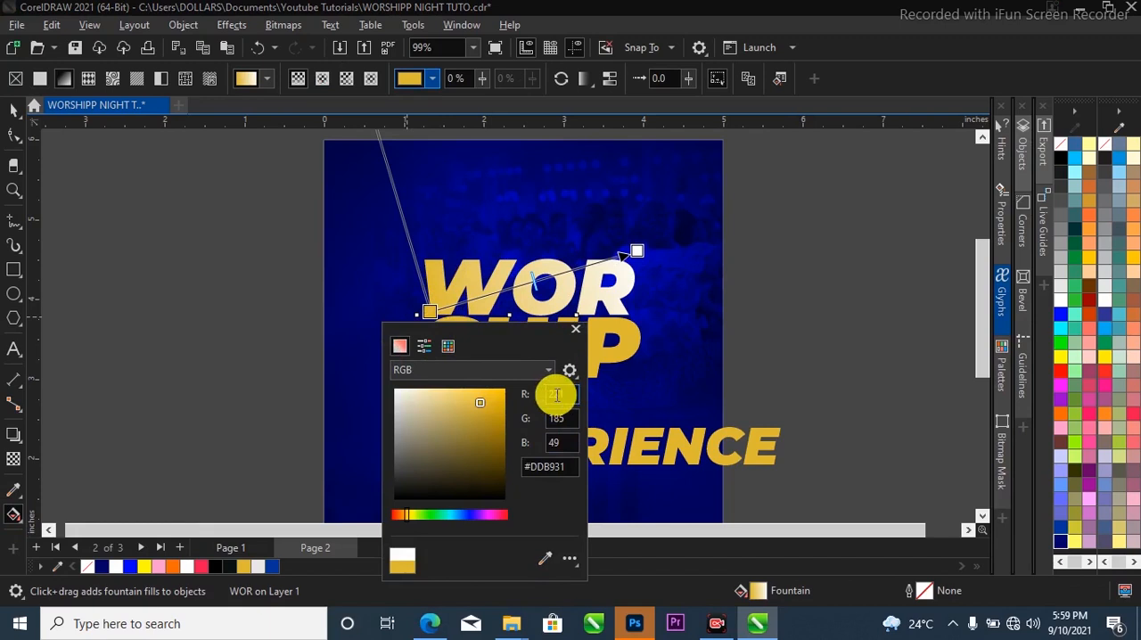
{"action": "left_click", "coordinate": [551, 394]}
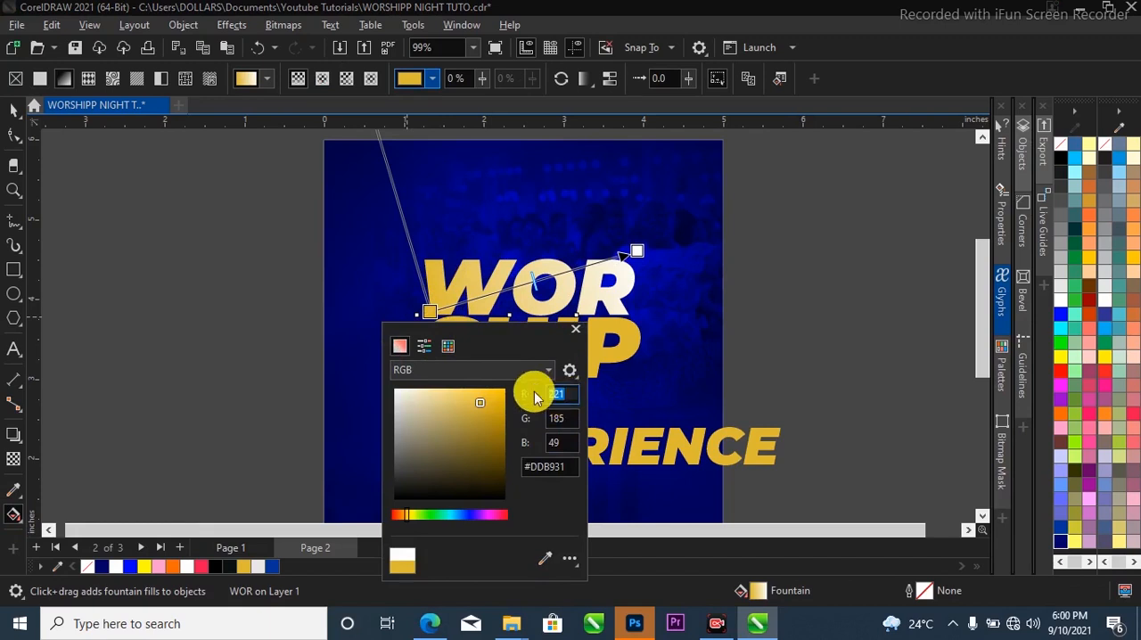
{"action": "key", "text": "Tab"}
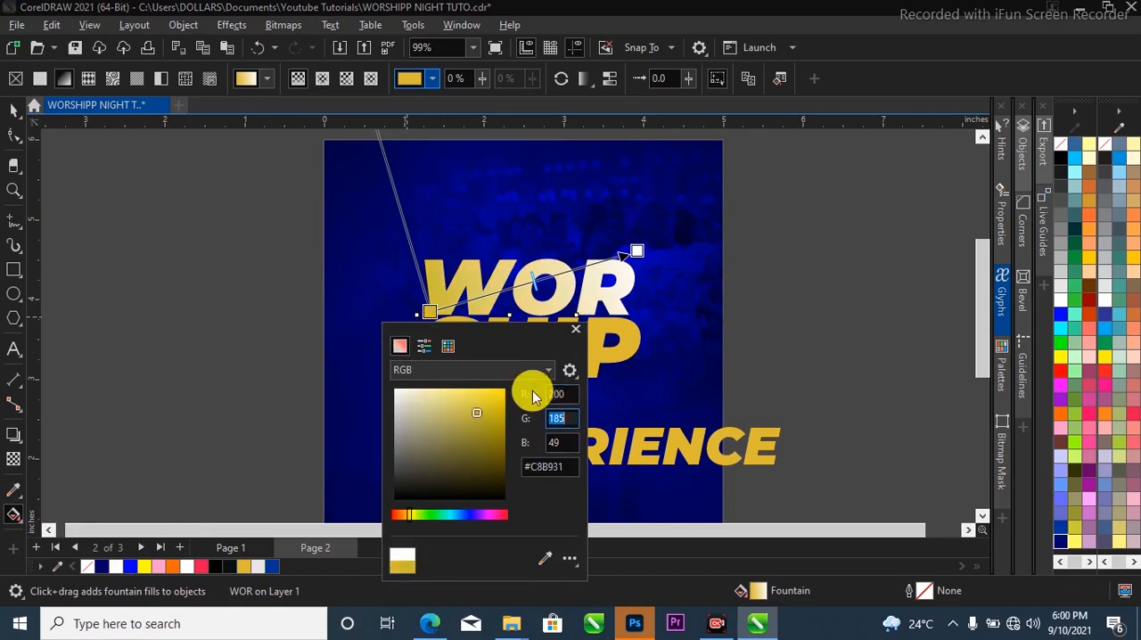
{"action": "type", "text": "1"}
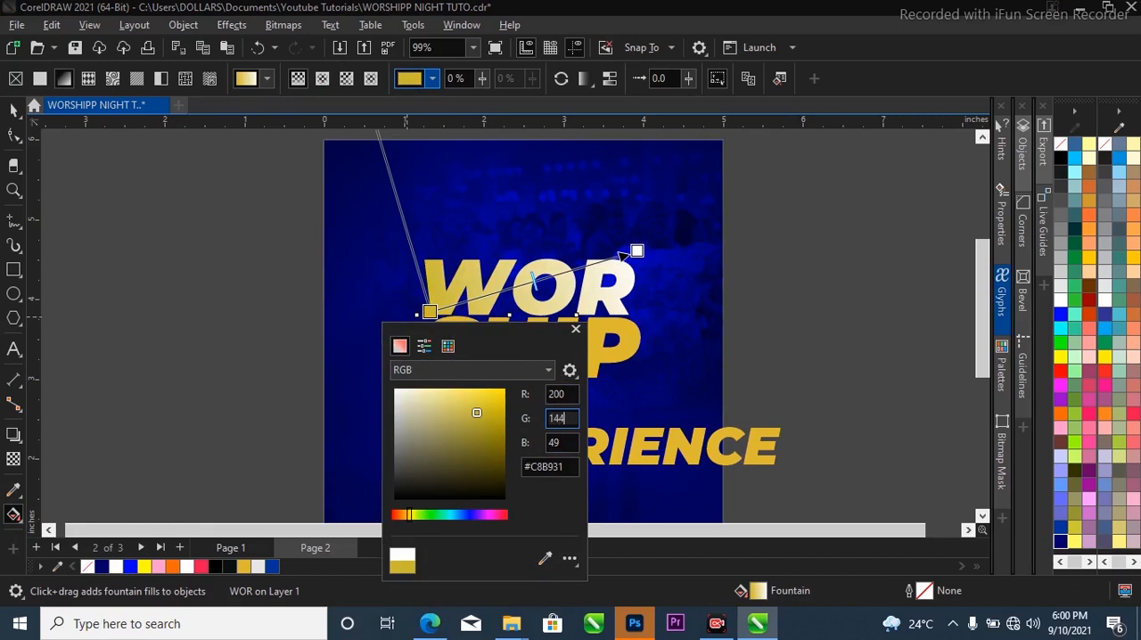
{"action": "type", "text": "44"}
{"action": "key", "text": "Tab"}
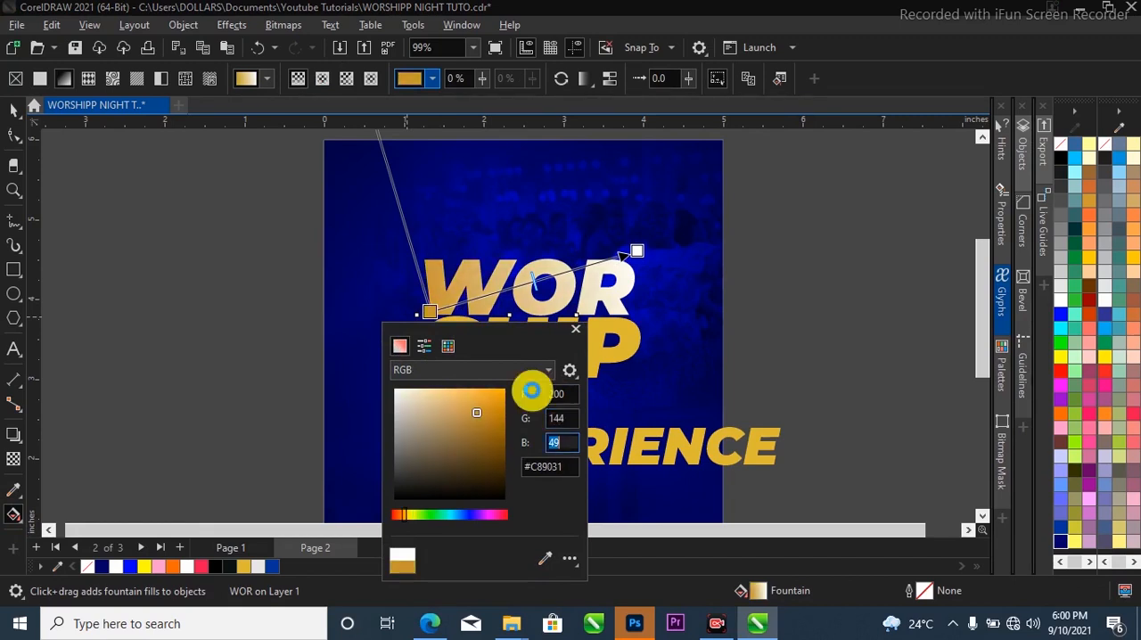
{"action": "type", "text": "0"}
{"action": "left_click", "coordinate": [532, 390]}
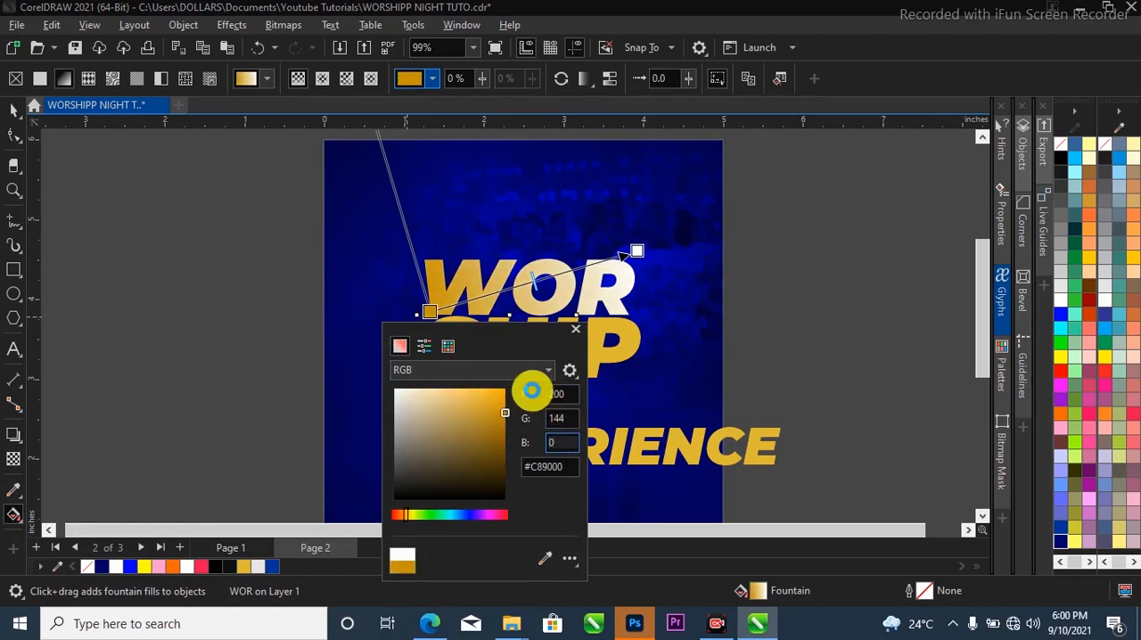
{"action": "left_click_drag", "start_coordinate": [566, 470], "coordinate": [510, 464]}
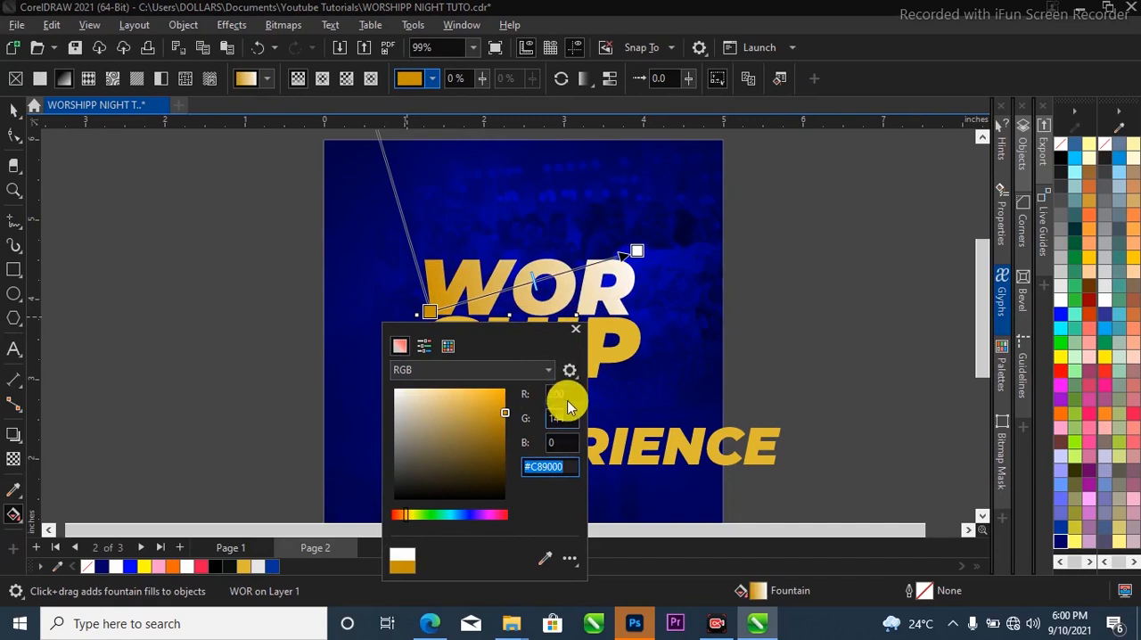
Set the end colour of WOR's gradient to RGB 255, 255, 132.
{"action": "left_click", "coordinate": [637, 252]}
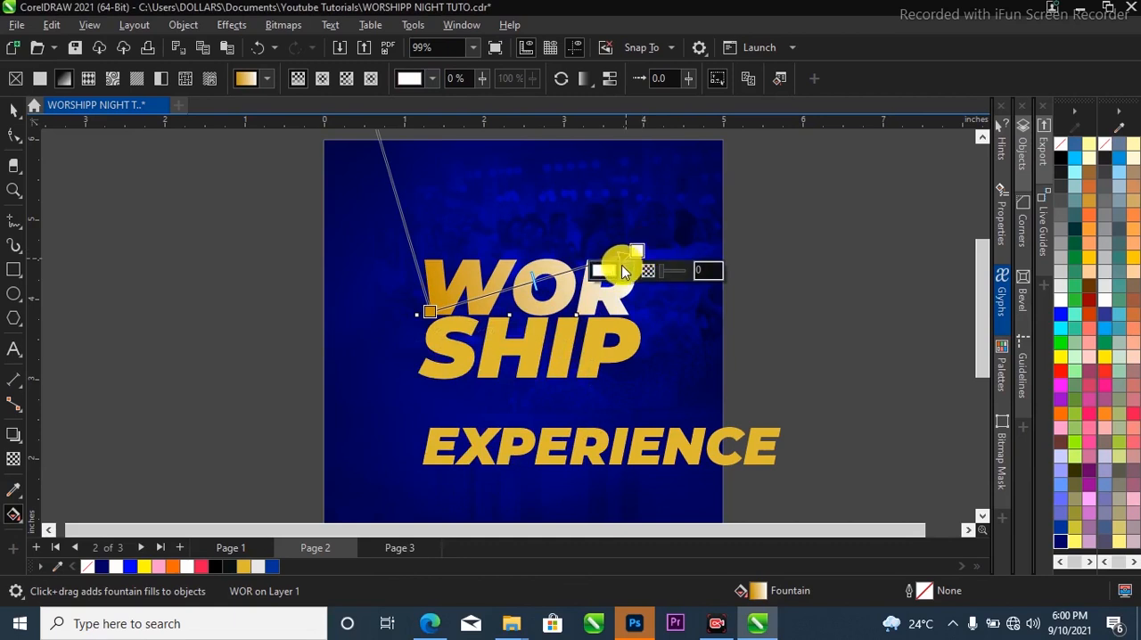
{"action": "left_click", "coordinate": [609, 274]}
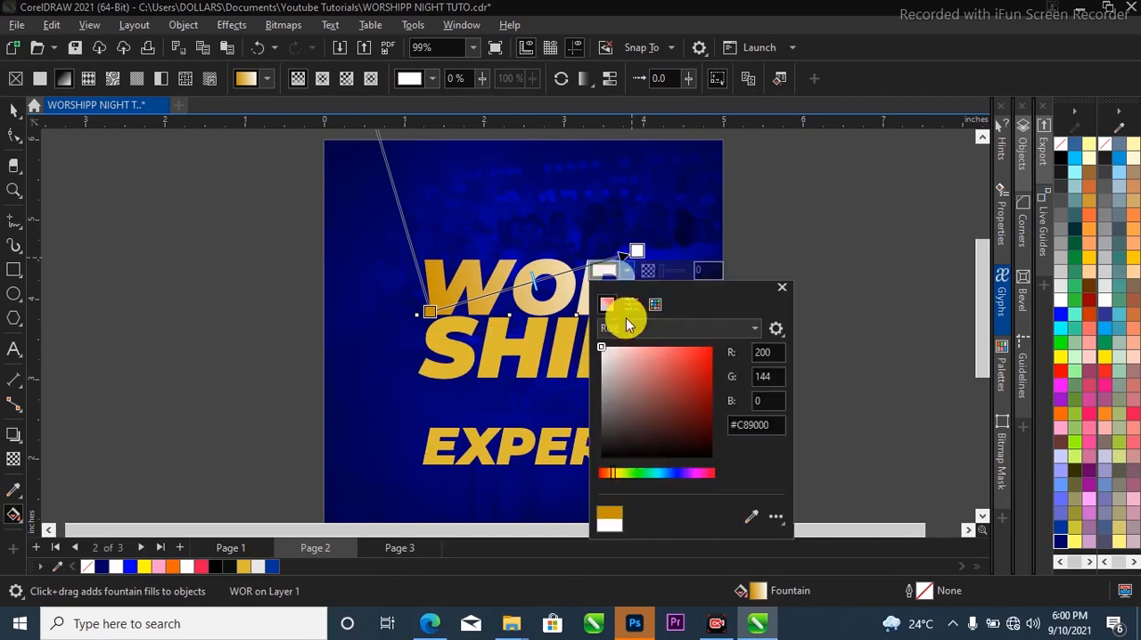
{"action": "left_click", "coordinate": [701, 330]}
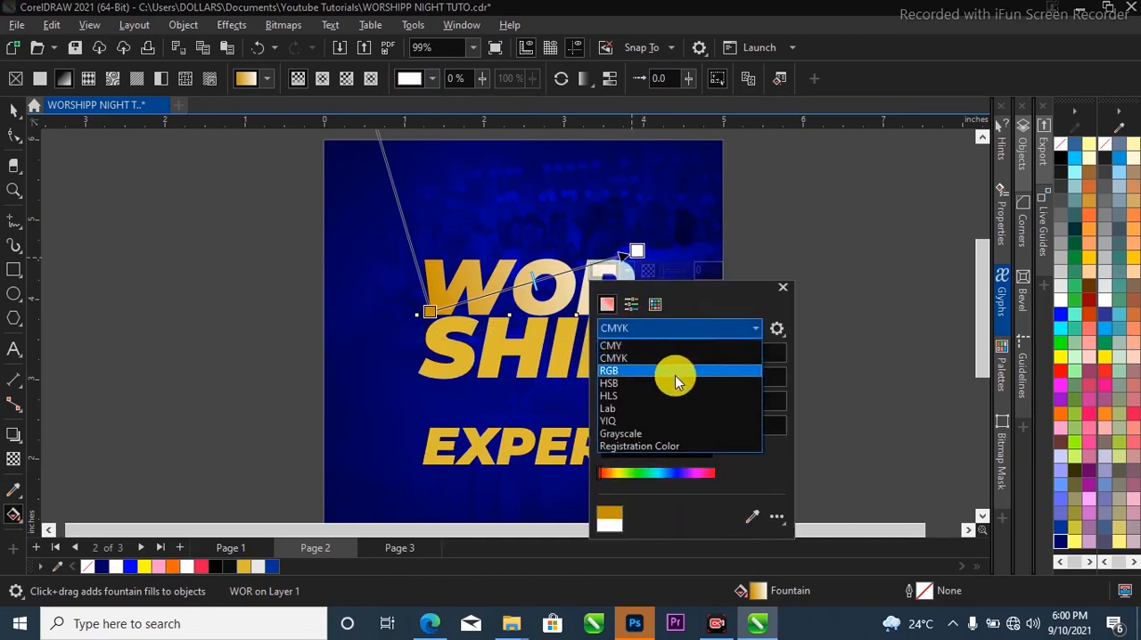
{"action": "left_click", "coordinate": [674, 375]}
{"action": "left_click", "coordinate": [776, 355]}
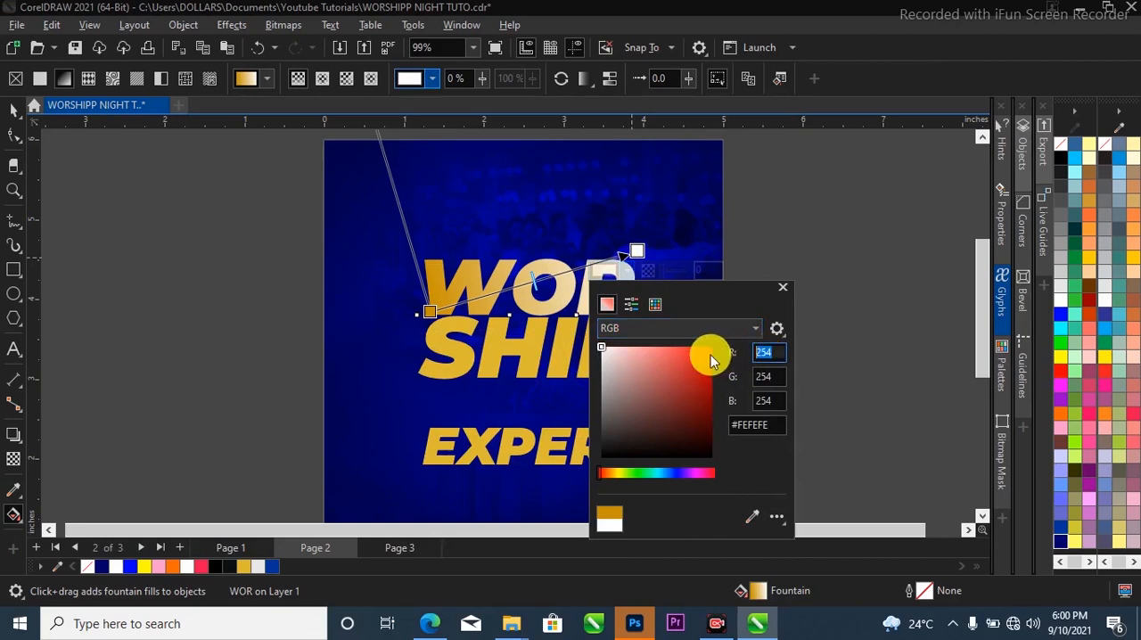
{"action": "type", "text": "255"}
{"action": "left_click", "coordinate": [776, 379]}
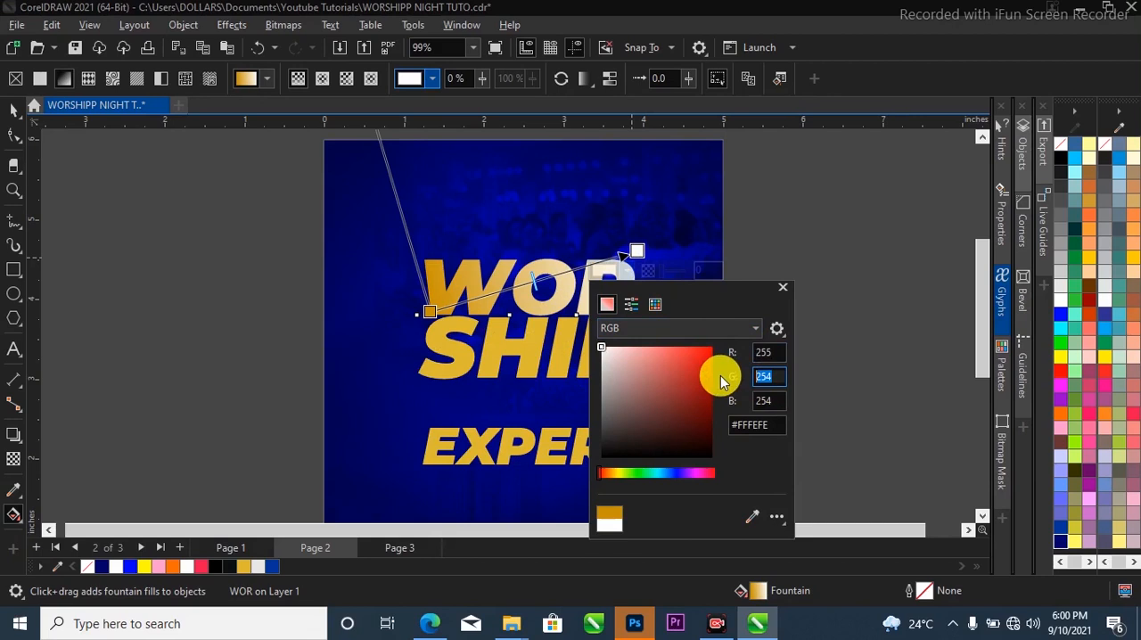
{"action": "type", "text": "255"}
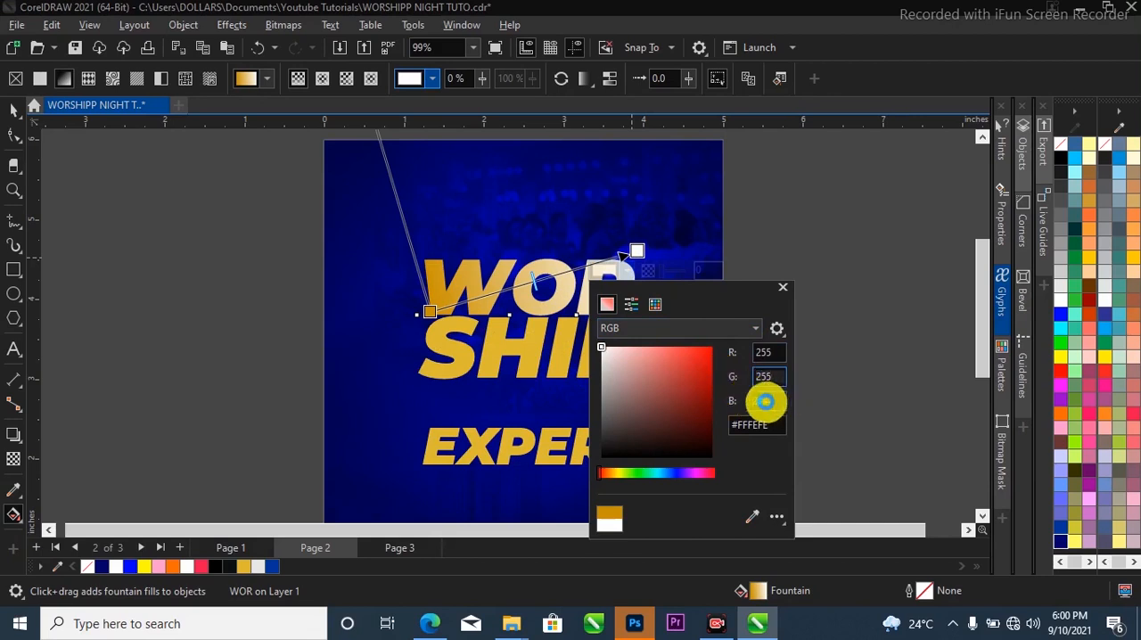
{"action": "left_click", "coordinate": [768, 399]}
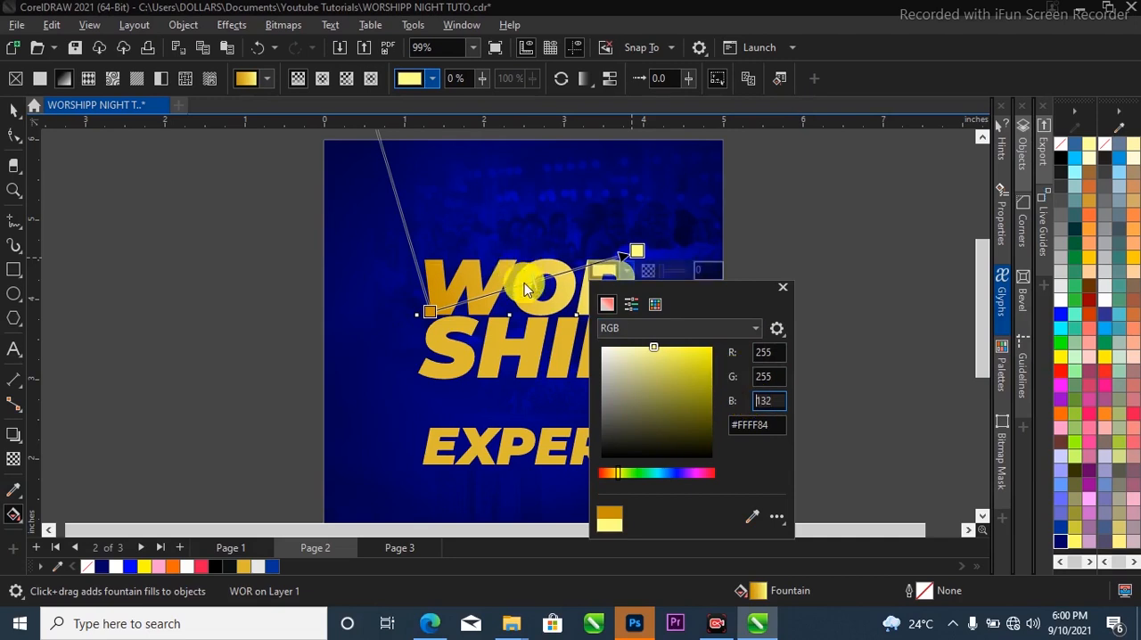
Add intermediate colour stops at 38% and 70% along WOR's gradient, and colour the 70% stop #C89000.
{"action": "left_click", "coordinate": [570, 269]}
{"action": "left_click_drag", "start_coordinate": [570, 270], "coordinate": [508, 288]}
{"action": "left_click", "coordinate": [575, 269]}
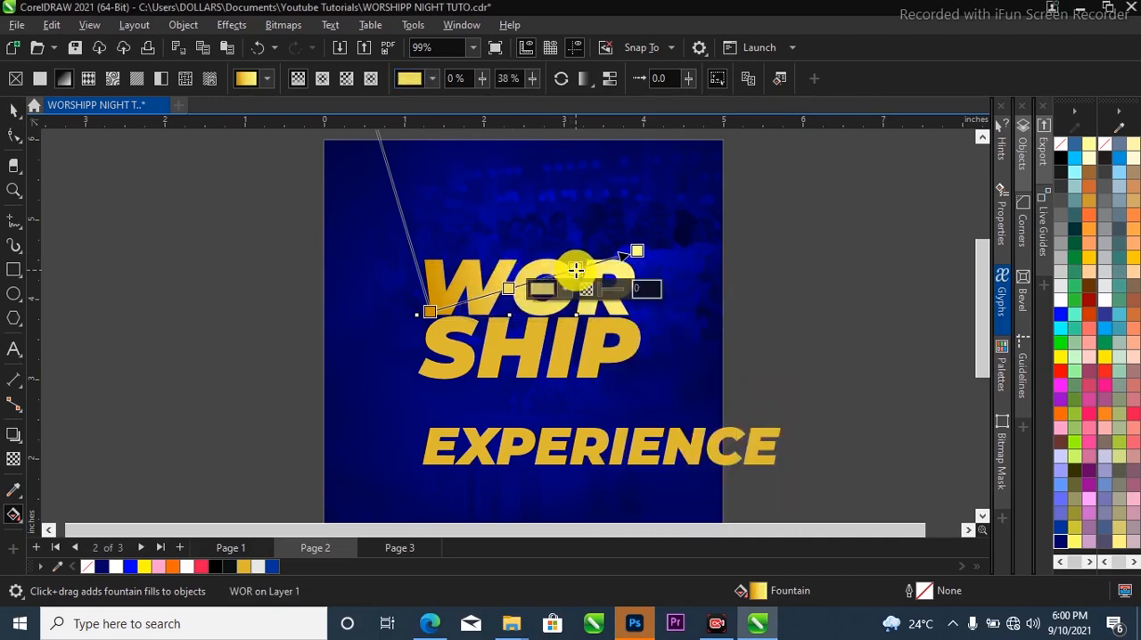
{"action": "left_click", "coordinate": [542, 290]}
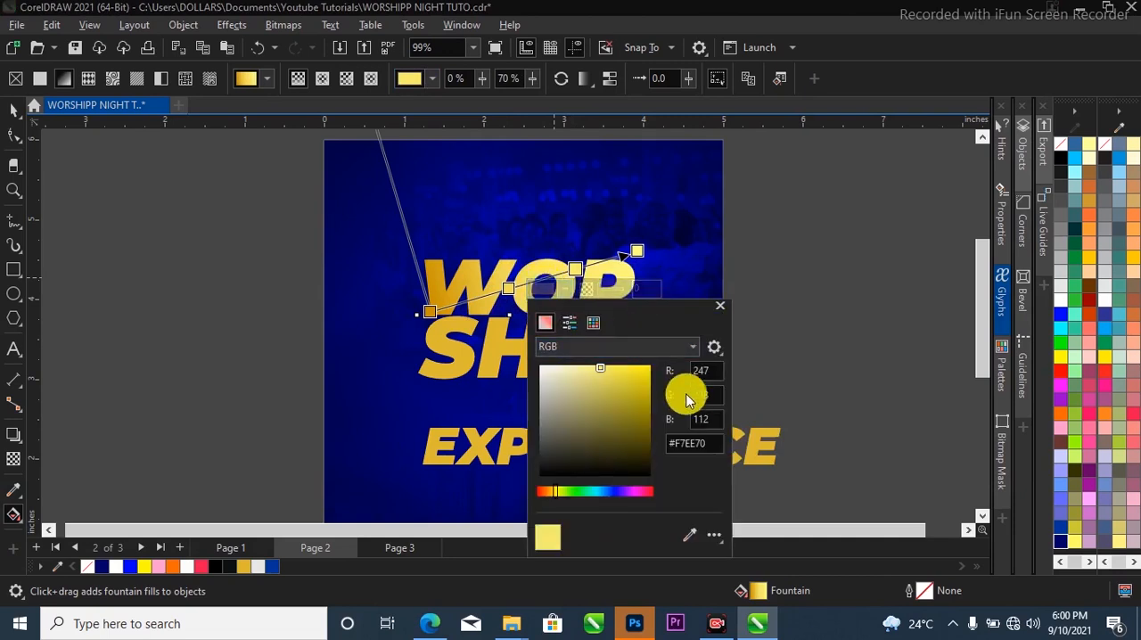
{"action": "left_click_drag", "start_coordinate": [713, 439], "coordinate": [655, 440]}
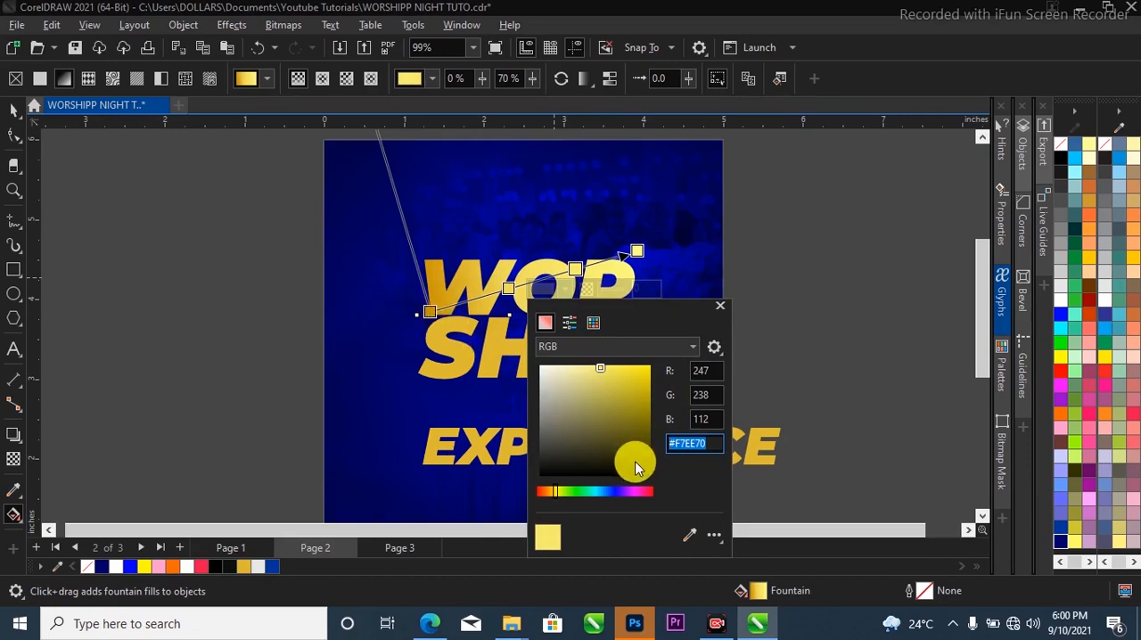
{"action": "type", "text": "#C89000"}
{"action": "key", "text": "Return"}
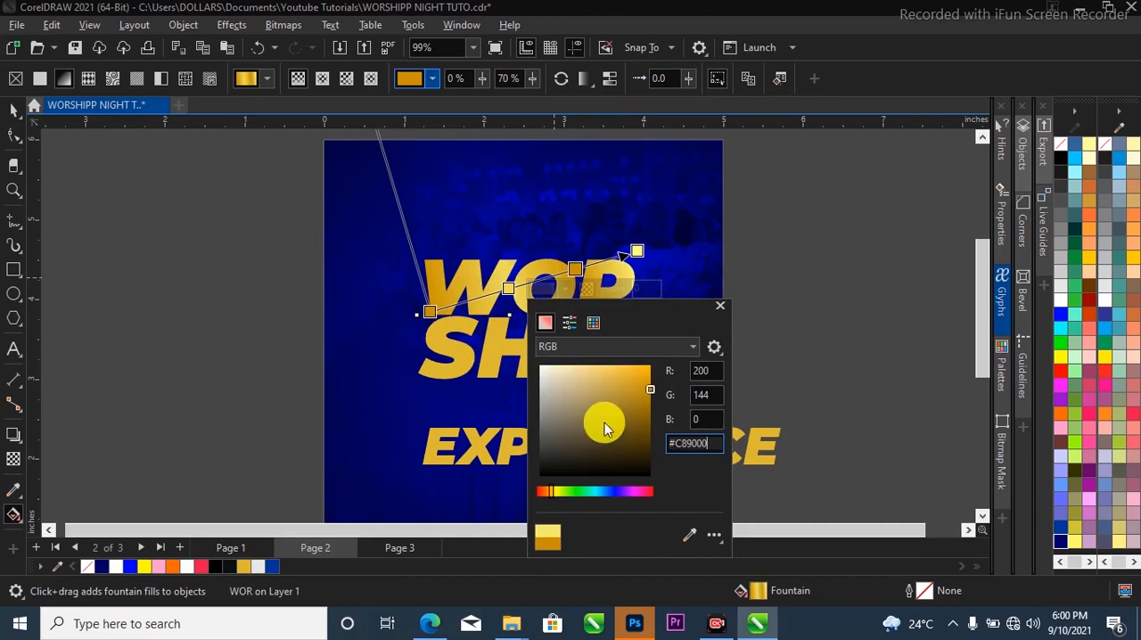
{"action": "left_click", "coordinate": [577, 269]}
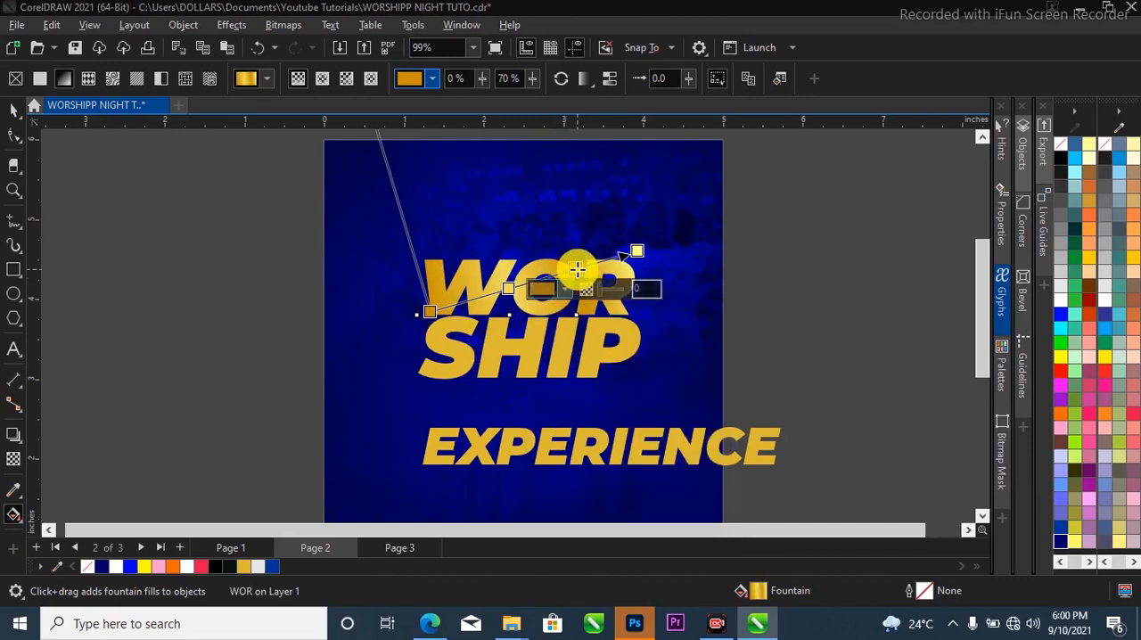
Extend the end of WOR's gradient slightly beyond the upper right of the letter R.
{"action": "left_click", "coordinate": [642, 250]}
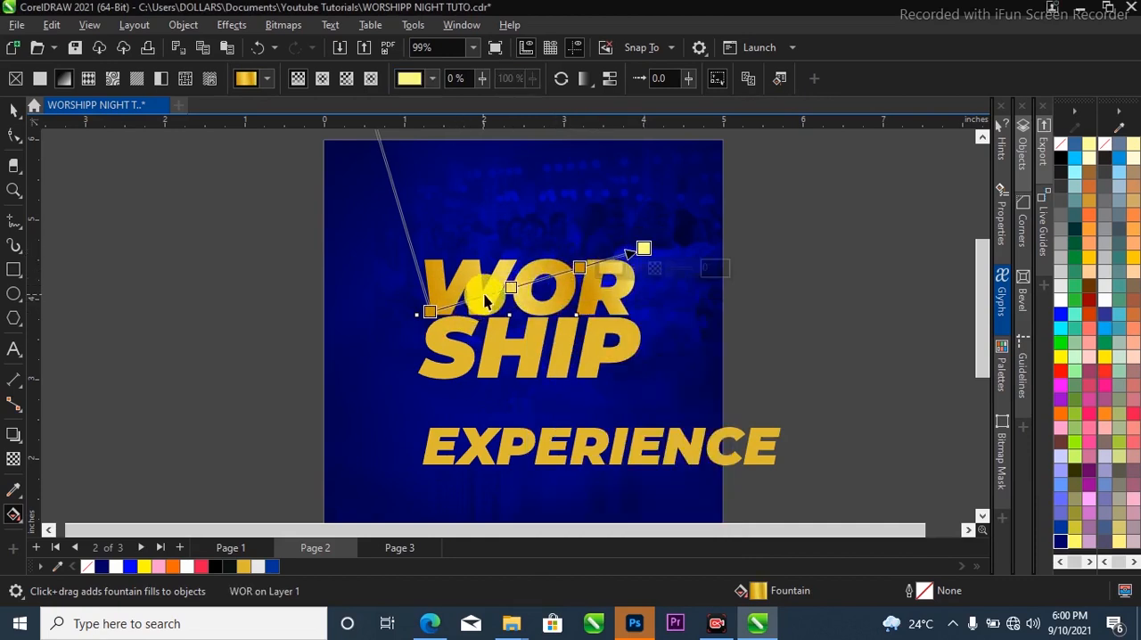
{"action": "key", "text": "space"}
{"action": "scroll", "coordinate": [595, 289], "scroll_direction": "up", "scroll_amount": 1}
{"action": "left_click", "coordinate": [595, 287]}
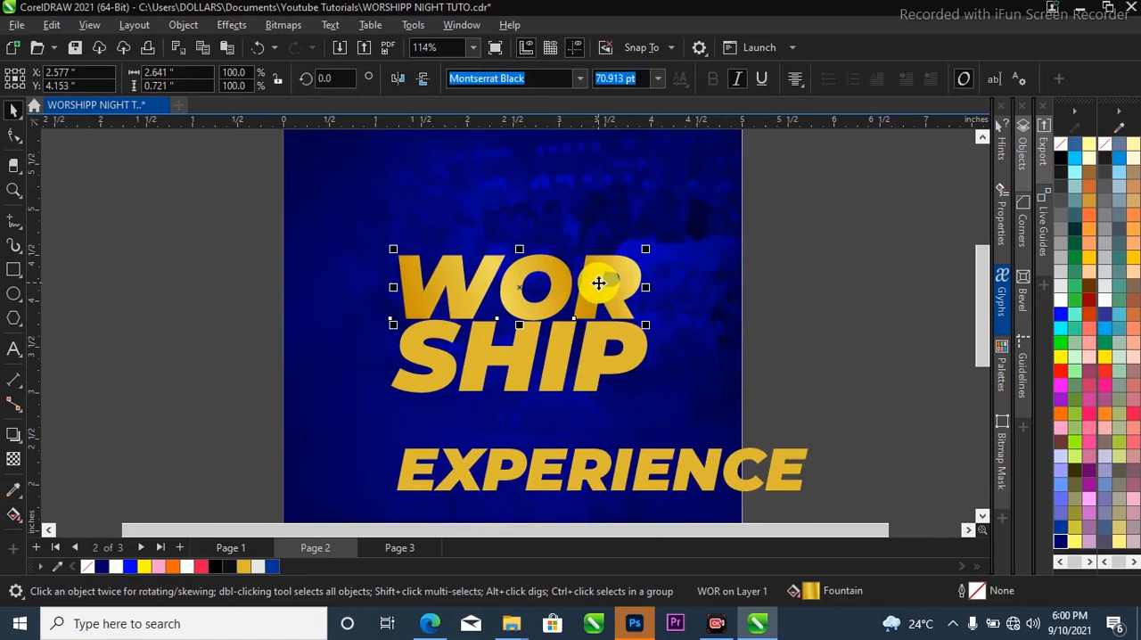
{"action": "scroll", "coordinate": [598, 283], "scroll_direction": "down", "scroll_amount": 2}
{"action": "scroll", "coordinate": [591, 297], "scroll_direction": "up", "scroll_amount": 1}
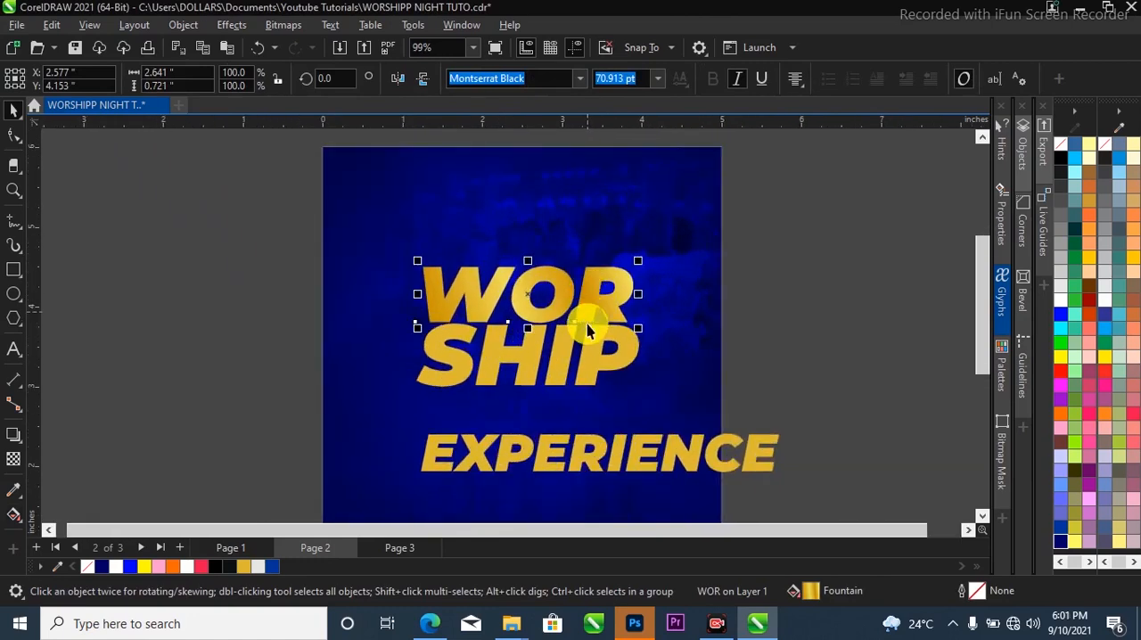
{"action": "scroll", "coordinate": [588, 303], "scroll_direction": "up", "scroll_amount": 1}
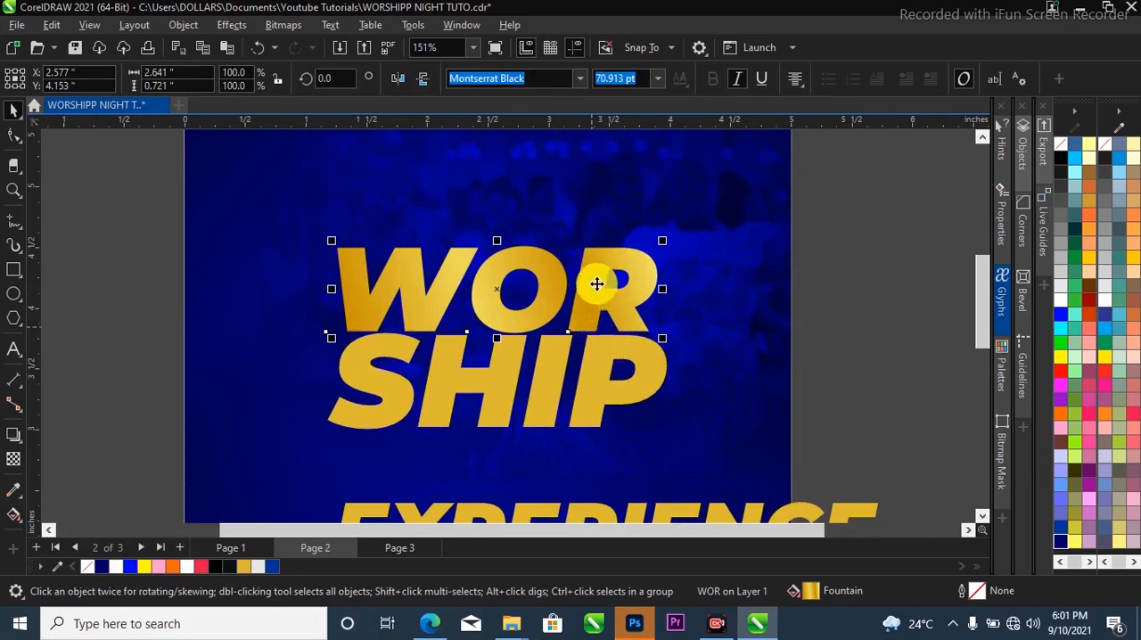
{"action": "scroll", "coordinate": [601, 335], "scroll_direction": "down", "scroll_amount": 1}
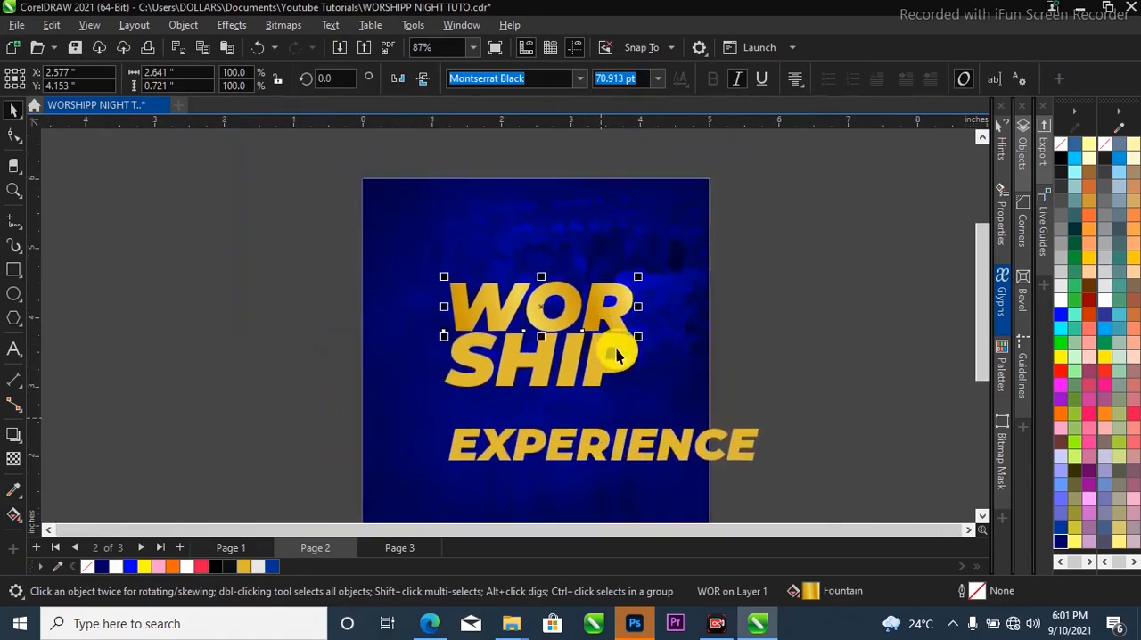
{"action": "scroll", "coordinate": [619, 311], "scroll_direction": "up", "scroll_amount": 1}
Copy the gold gradient fill from WOR onto the SHIP text.
{"action": "key", "text": "g"}
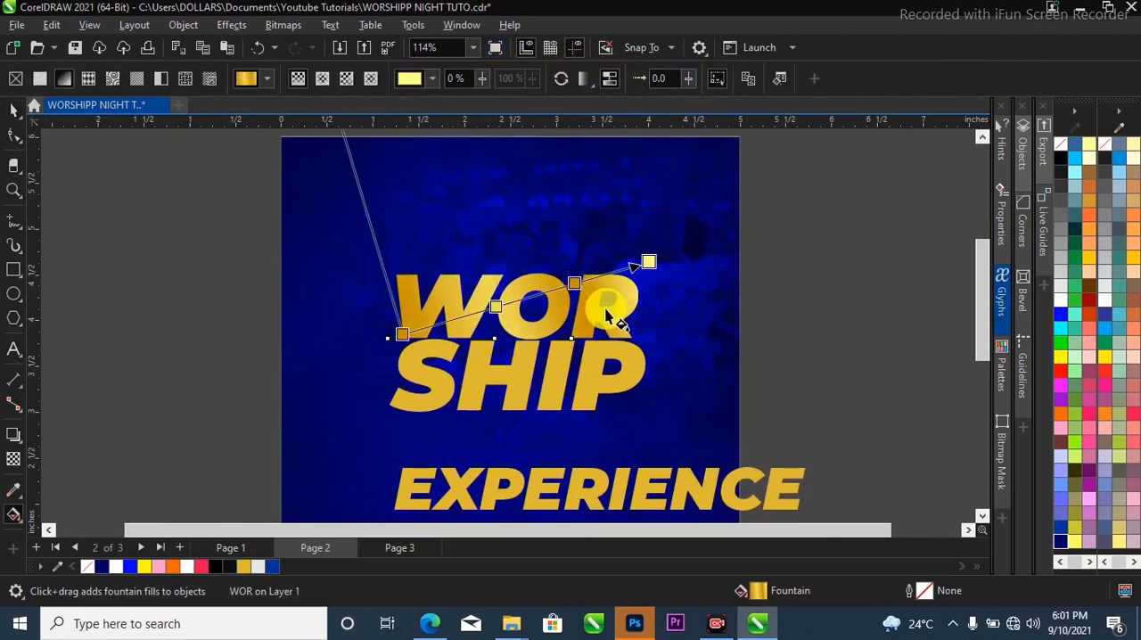
{"action": "scroll", "coordinate": [603, 305], "scroll_direction": "down", "scroll_amount": 1}
{"action": "left_click", "coordinate": [9, 107]}
{"action": "scroll", "coordinate": [491, 326], "scroll_direction": "up", "scroll_amount": 1}
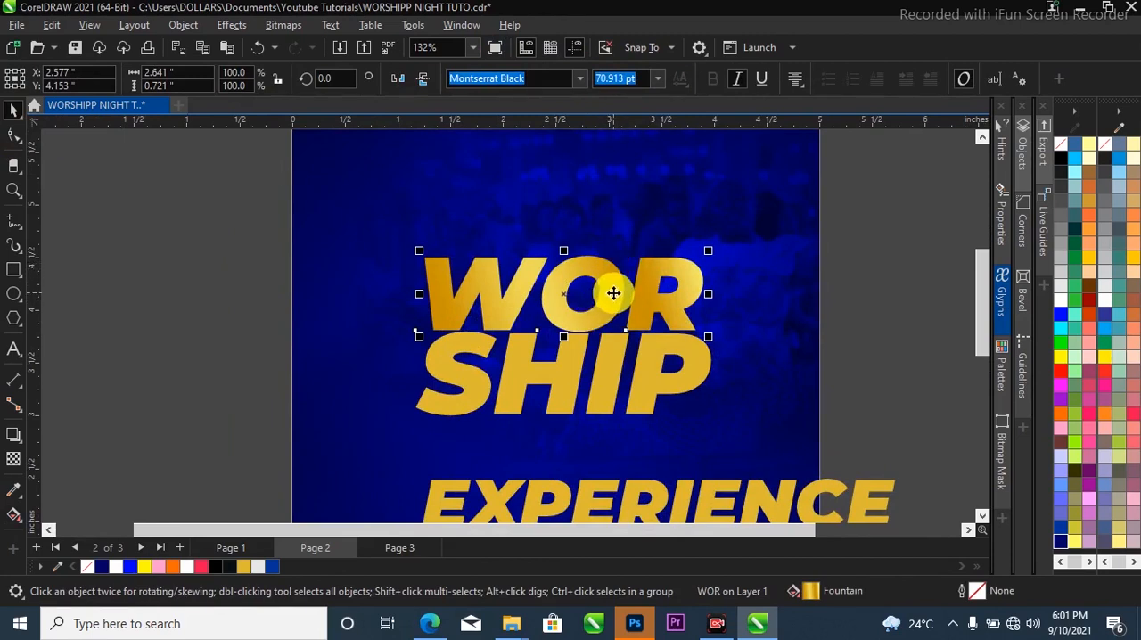
{"action": "left_click_drag", "start_coordinate": [615, 277], "coordinate": [615, 360]}
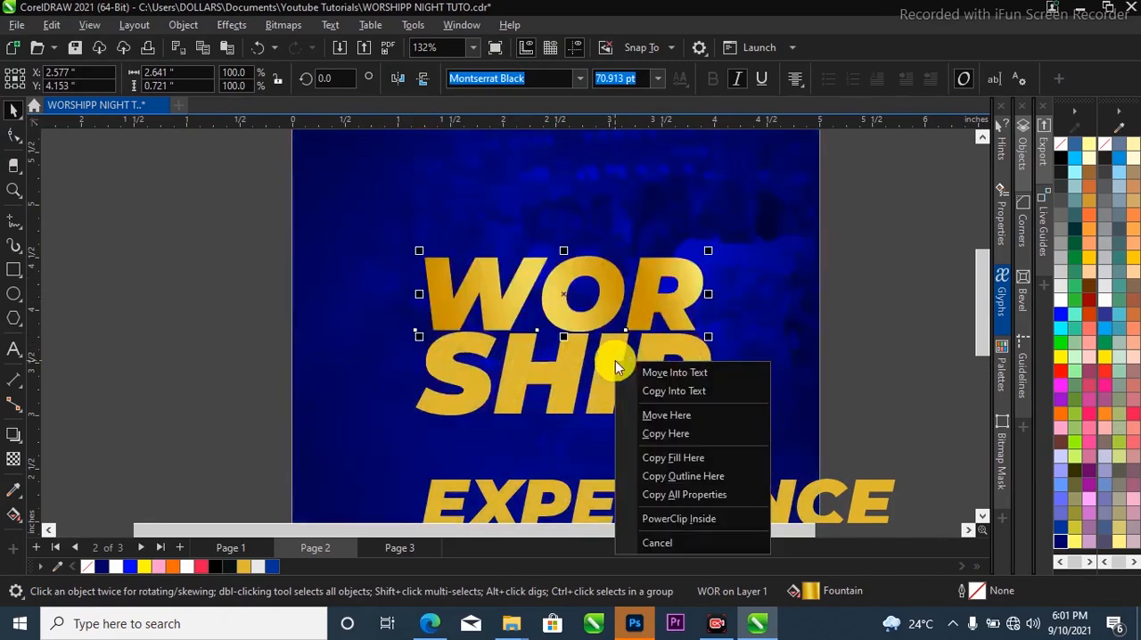
{"action": "left_click", "coordinate": [679, 460]}
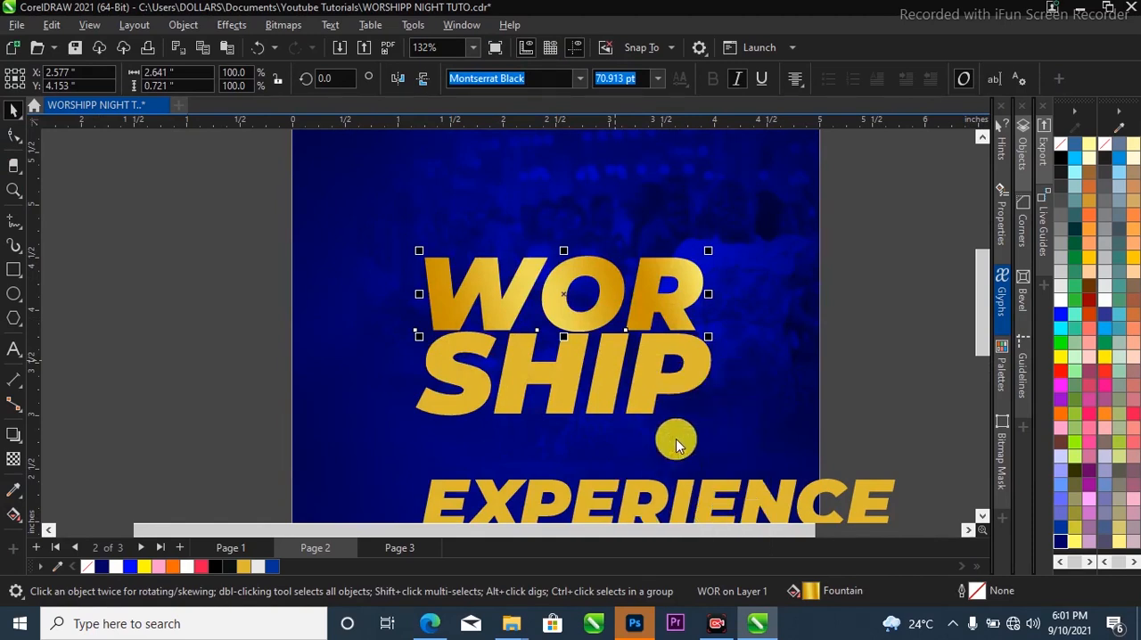
Centre the EXPERIENCE text beneath SHIP and copy SHIP's gold gradient fill onto it.
{"action": "left_click", "coordinate": [657, 383]}
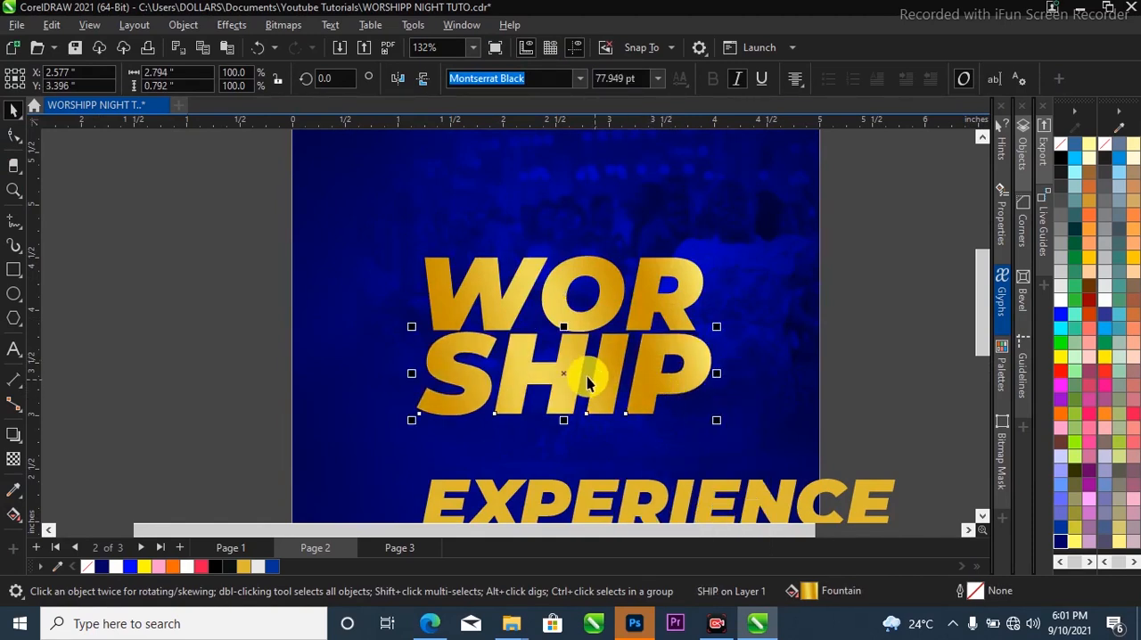
{"action": "scroll", "coordinate": [571, 377], "scroll_direction": "down", "scroll_amount": 2}
{"action": "left_click", "coordinate": [678, 339]}
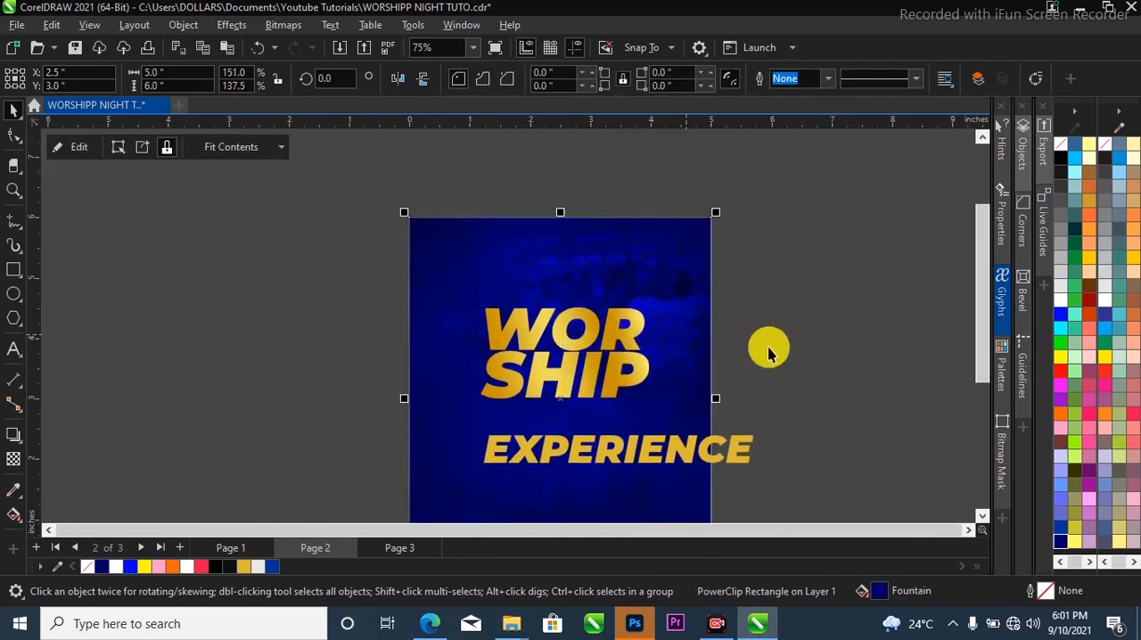
{"action": "left_click", "coordinate": [769, 344]}
{"action": "left_click_drag", "start_coordinate": [699, 459], "coordinate": [642, 436]}
{"action": "left_click", "coordinate": [623, 376]}
{"action": "left_click_drag", "start_coordinate": [623, 377], "coordinate": [627, 425]}
{"action": "left_click", "coordinate": [673, 328]}
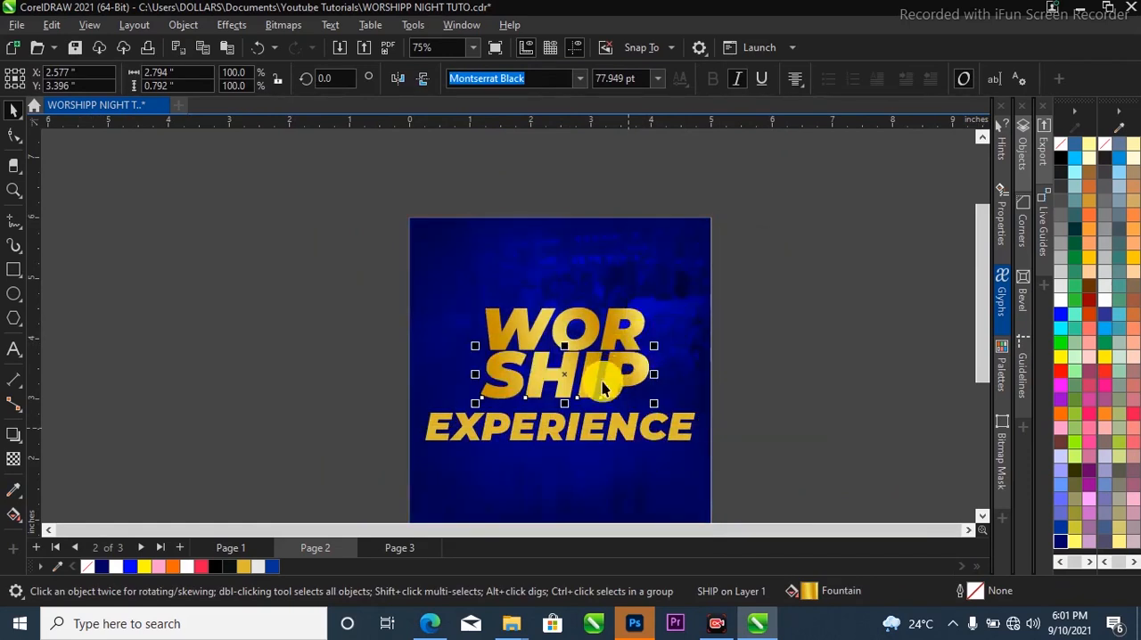
{"action": "left_click", "coordinate": [695, 424]}
Scale EXPERIENCE down to SHIP's width of 2.794 inches and place it directly under SHIP.
{"action": "left_click_drag", "start_coordinate": [702, 412], "coordinate": [624, 409]}
{"action": "key", "text": "ctrl+z"}
{"action": "left_click", "coordinate": [693, 413]}
{"action": "scroll", "coordinate": [617, 416], "scroll_direction": "up", "scroll_amount": 1}
{"action": "scroll", "coordinate": [618, 408], "scroll_direction": "up", "scroll_amount": 2}
{"action": "scroll", "coordinate": [611, 377], "scroll_direction": "down", "scroll_amount": 3}
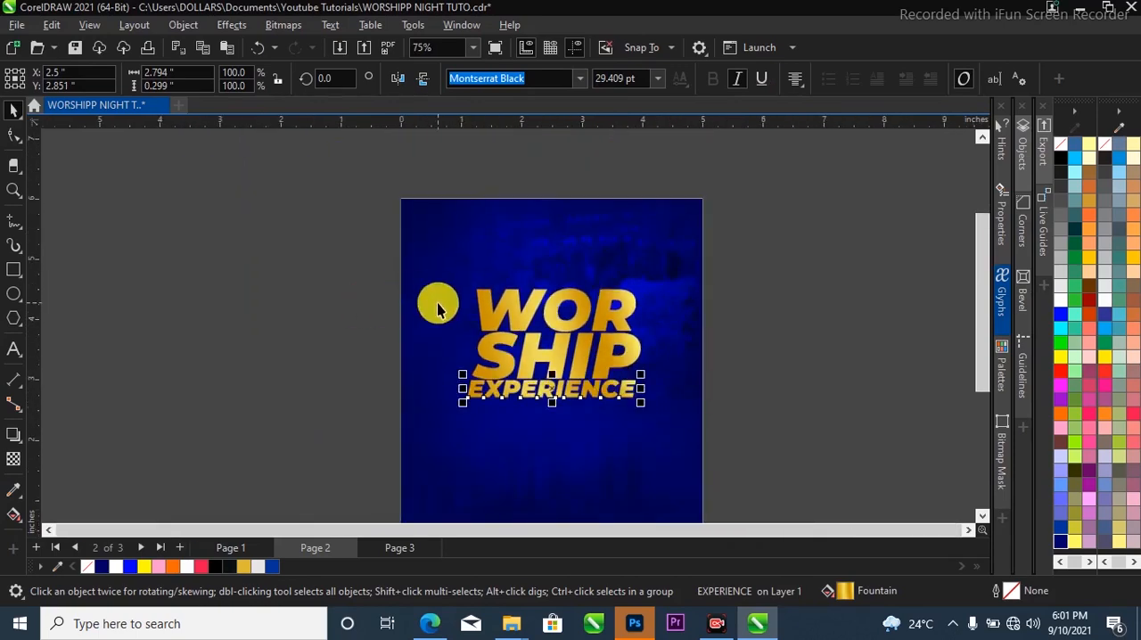
Replace the letter O in WOR with spaces to leave a wide gap between W and R.
{"action": "scroll", "coordinate": [553, 299], "scroll_direction": "up", "scroll_amount": 3}
{"action": "double_click", "coordinate": [603, 311]}
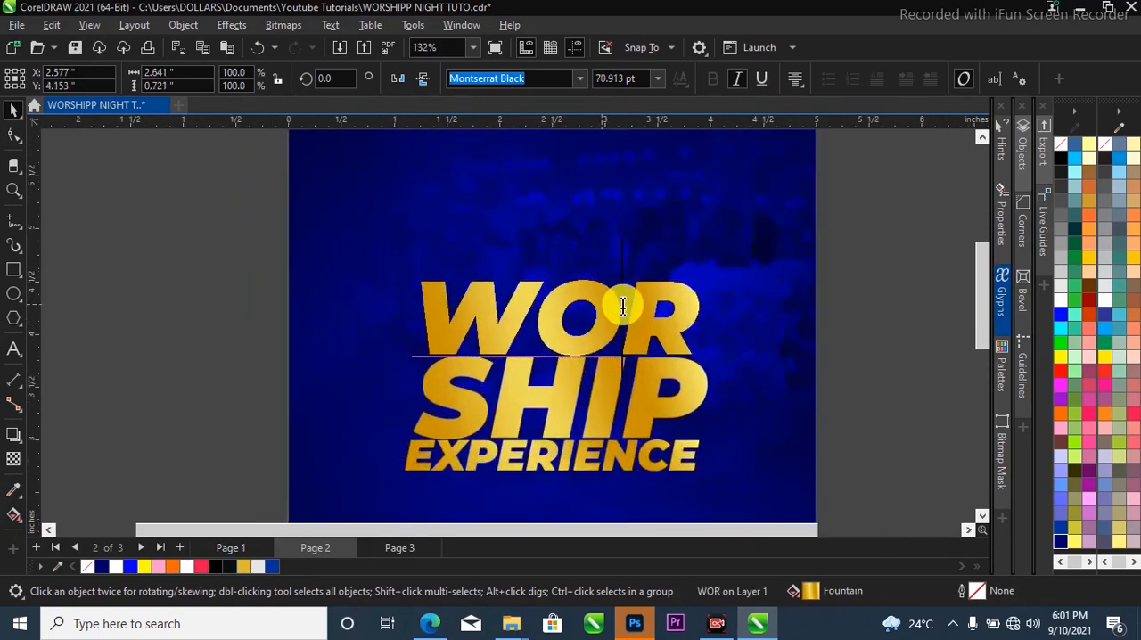
{"action": "left_click_drag", "start_coordinate": [624, 307], "coordinate": [568, 311]}
{"action": "key", "text": "BackSpace"}
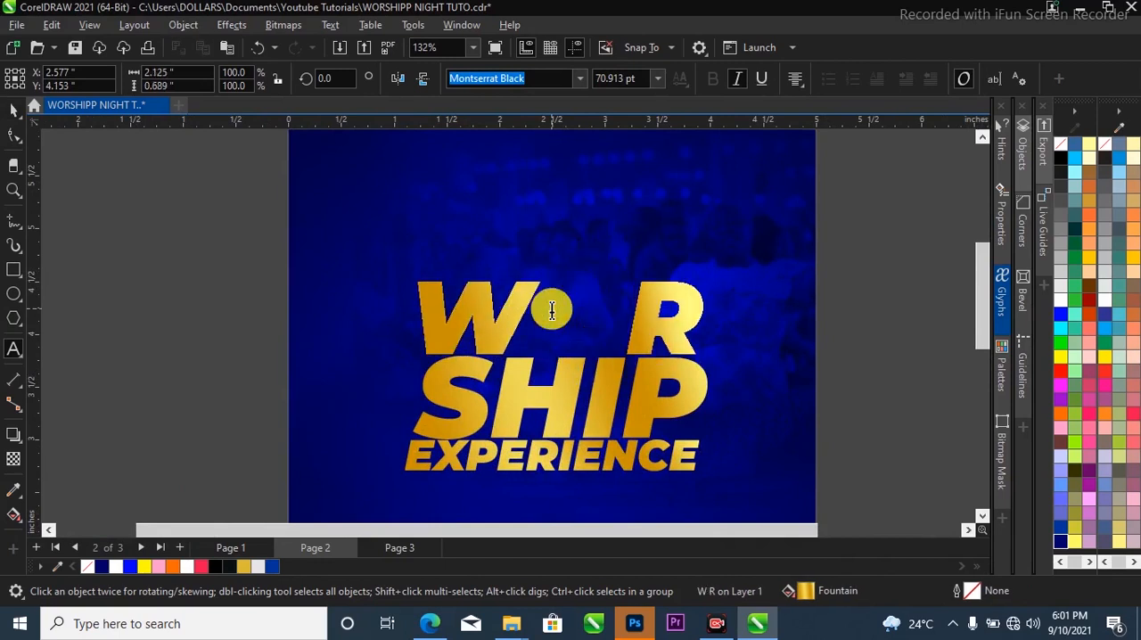
{"action": "key", "text": "ctrl+space"}
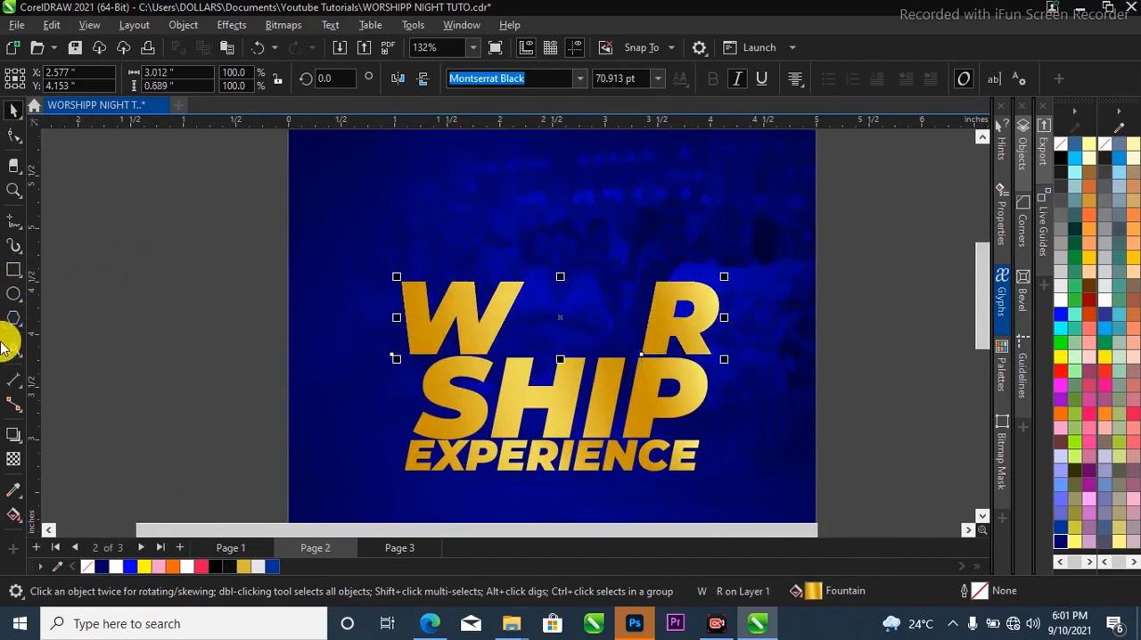
Draw a circle about 1.2 inches in diameter in the gap between W and R.
{"action": "left_click", "coordinate": [12, 294]}
{"action": "left_click_drag", "start_coordinate": [575, 283], "coordinate": [640, 376]}
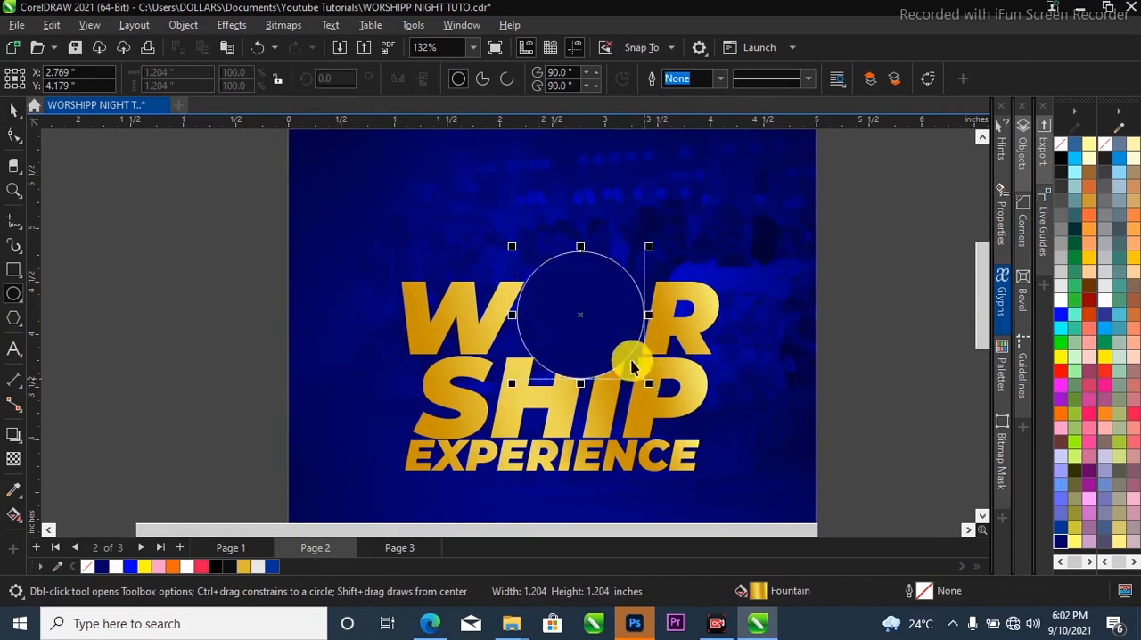
{"action": "key", "text": "space"}
Copy the gold gradient fill from the W R text onto the circle and set its outline to None.
{"action": "scroll", "coordinate": [455, 320], "scroll_direction": "up", "scroll_amount": 1}
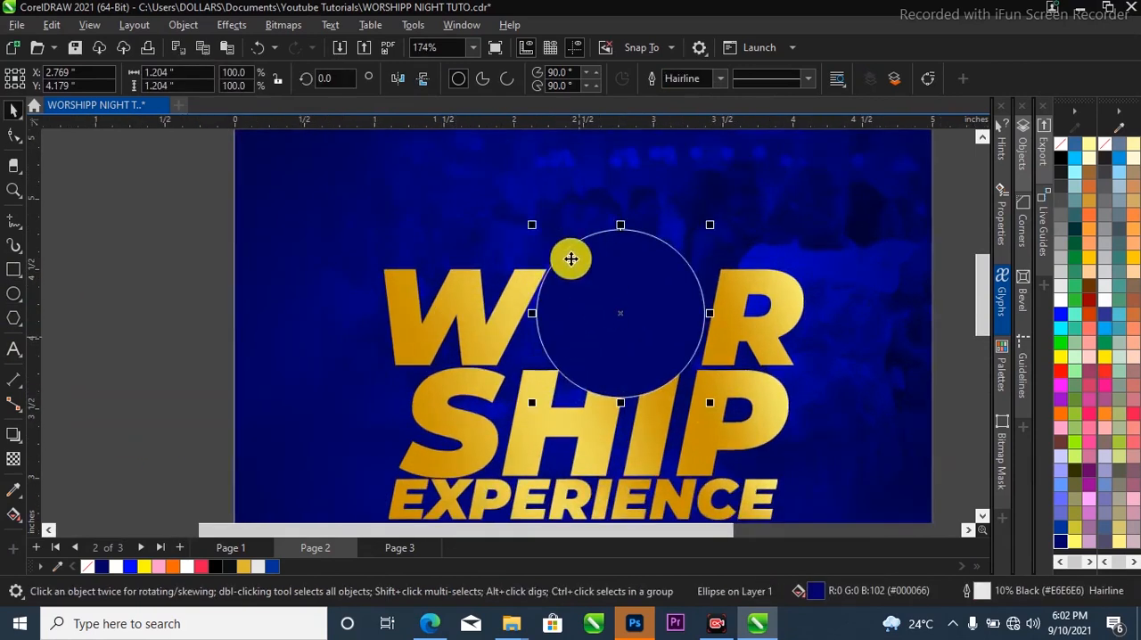
{"action": "left_click", "coordinate": [468, 306]}
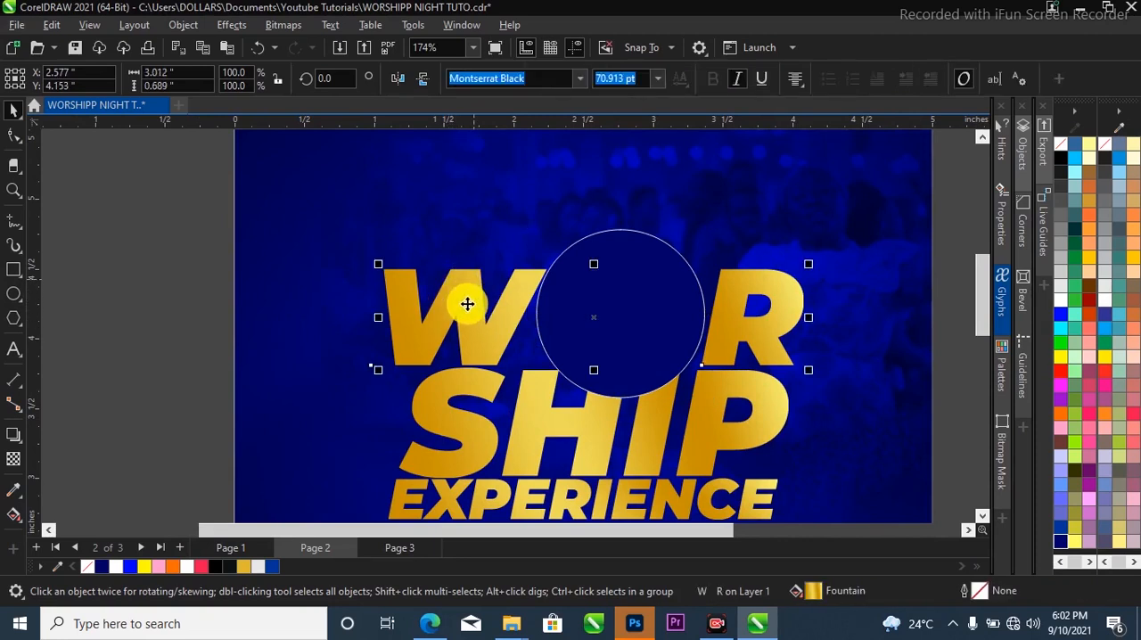
{"action": "left_click_drag", "start_coordinate": [471, 306], "coordinate": [569, 290]}
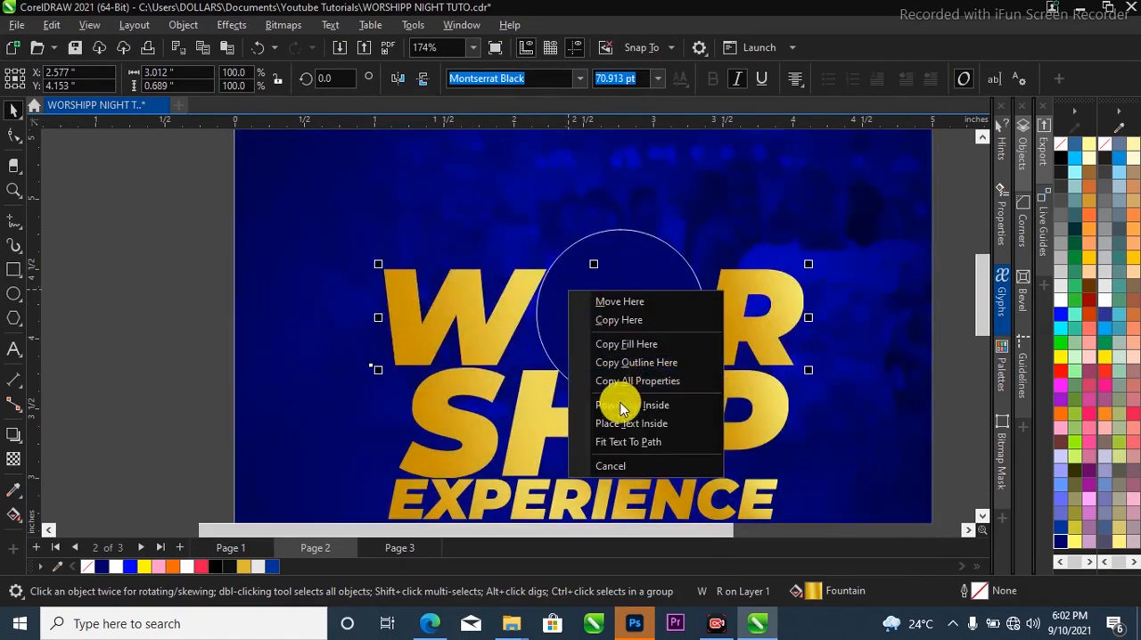
{"action": "left_click", "coordinate": [621, 347]}
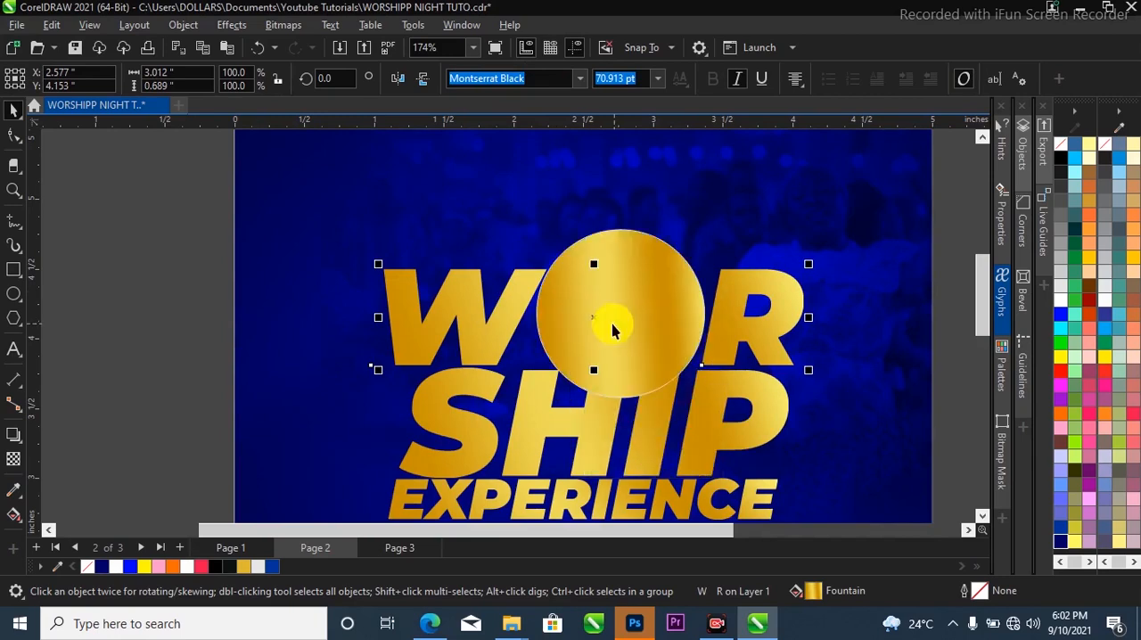
{"action": "left_click", "coordinate": [611, 315]}
{"action": "scroll", "coordinate": [547, 306], "scroll_direction": "down", "scroll_amount": 2}
{"action": "scroll", "coordinate": [631, 295], "scroll_direction": "up", "scroll_amount": 1}
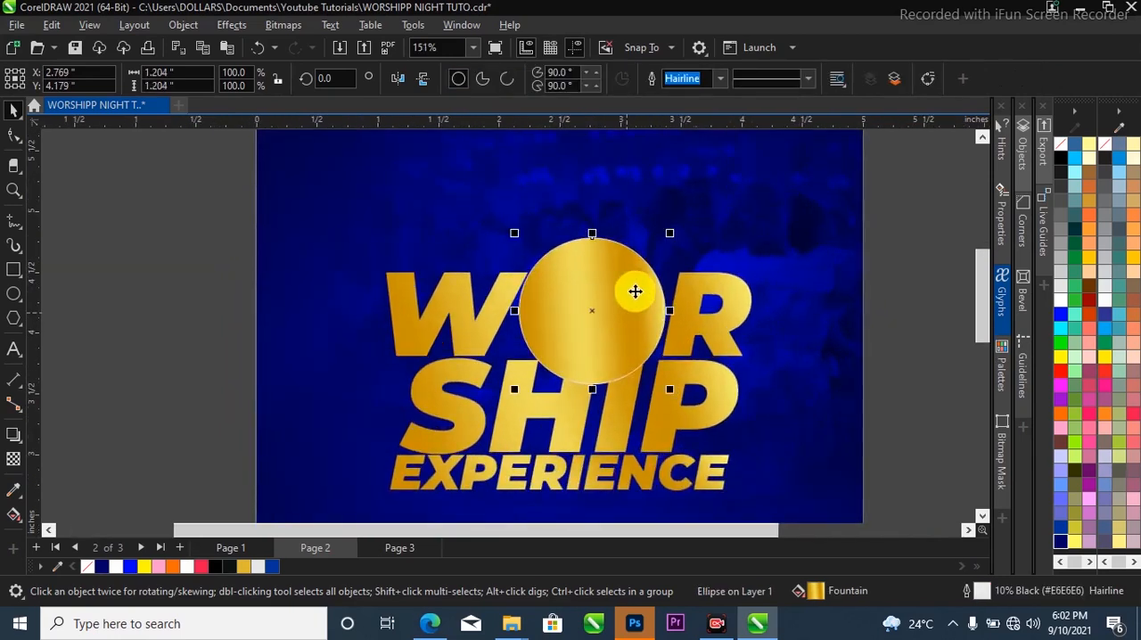
{"action": "left_click", "coordinate": [719, 78]}
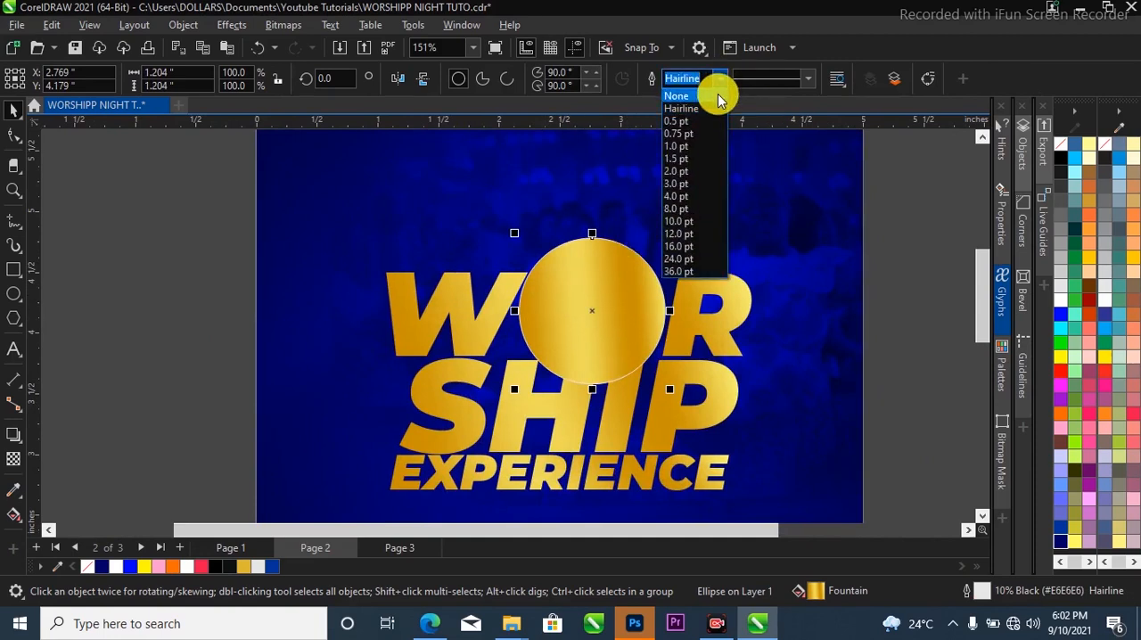
{"action": "left_click", "coordinate": [717, 96]}
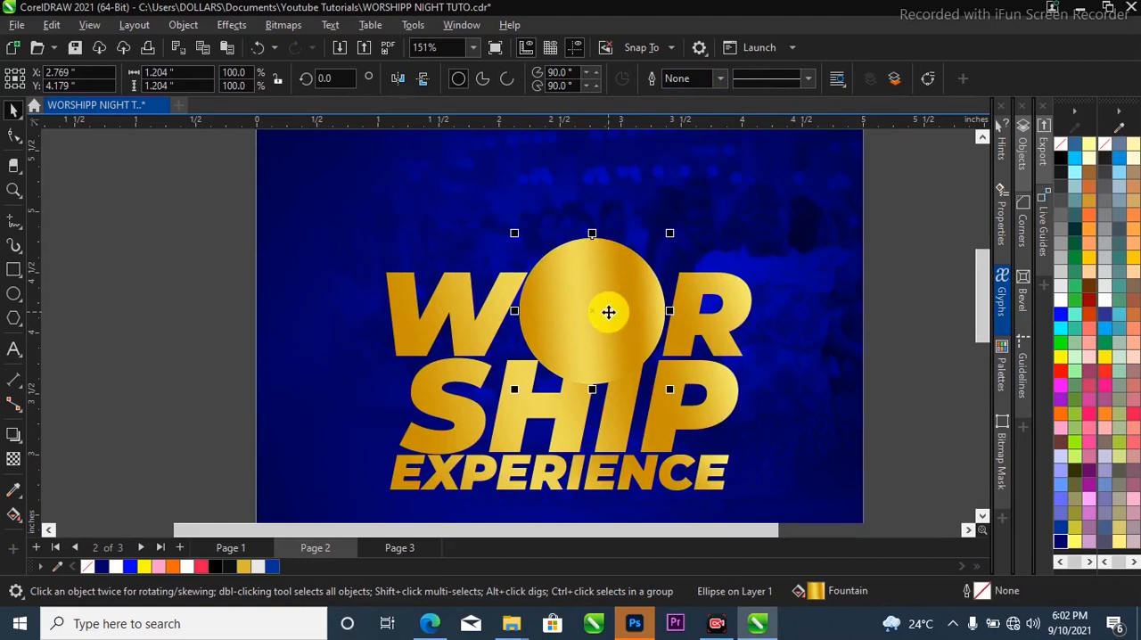
Stretch the circle's gradient beyond its edges so the gold bands spread out more softly.
{"action": "left_click_drag", "start_coordinate": [671, 212], "coordinate": [835, 219]}
{"action": "left_click_drag", "start_coordinate": [522, 372], "coordinate": [430, 369]}
{"action": "key", "text": "space"}
{"action": "scroll", "coordinate": [650, 313], "scroll_direction": "up", "scroll_amount": 2}
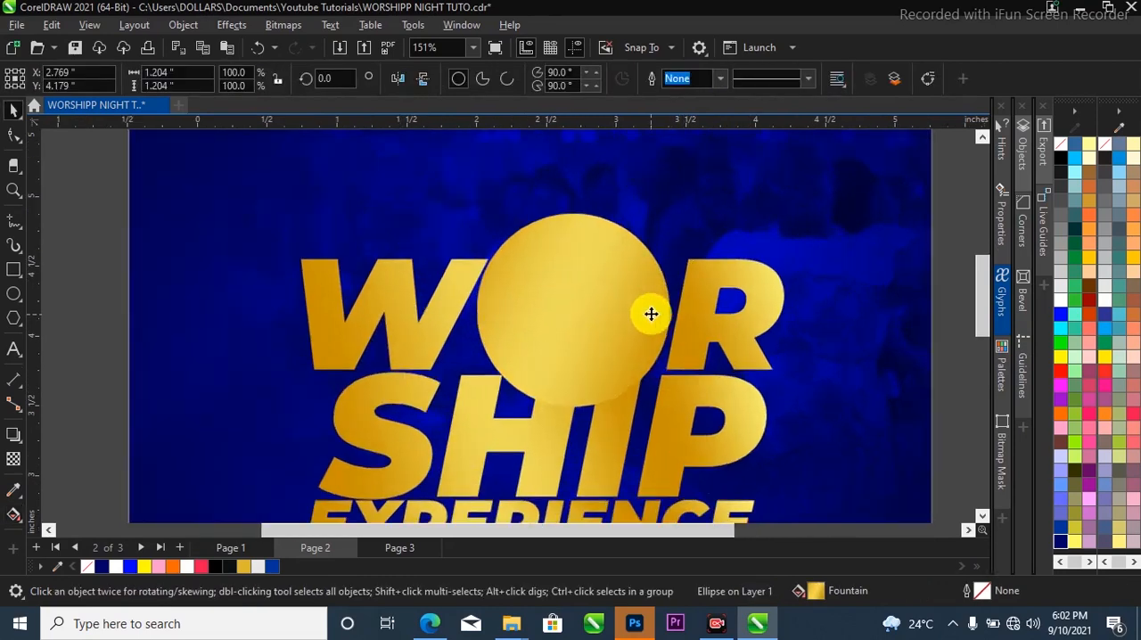
{"action": "scroll", "coordinate": [675, 212], "scroll_direction": "down", "scroll_amount": 1}
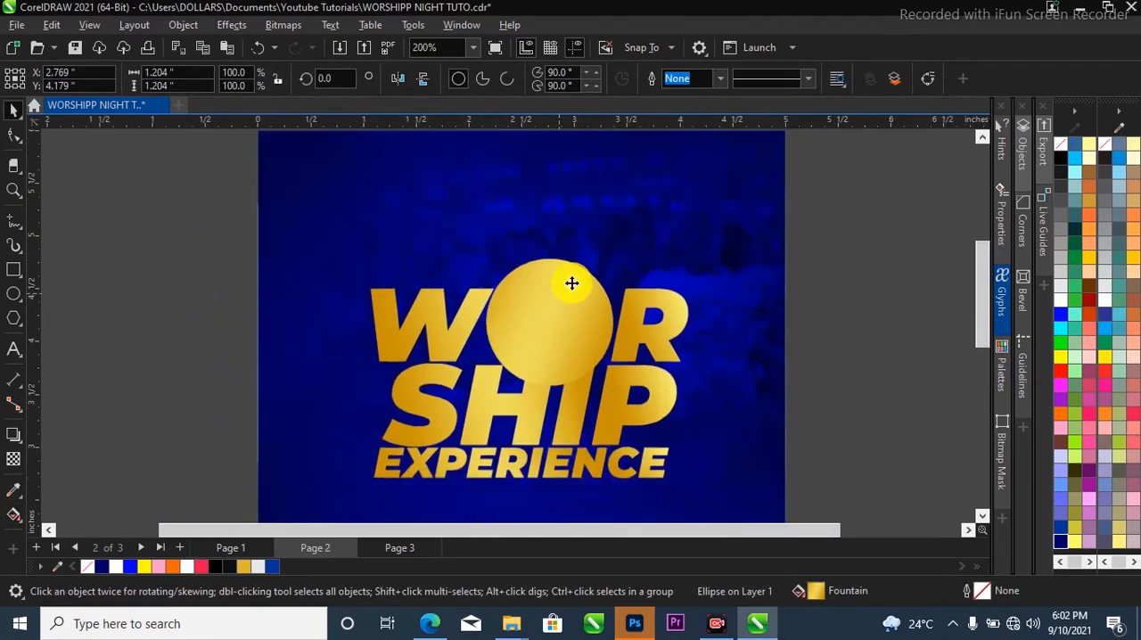
Create a smaller concentric copy of the circle, about 0.86 inches in diameter.
{"action": "mouse_move", "coordinate": [625, 254]}
{"action": "left_mouse_down"}
{"action": "mouse_move", "coordinate": [594, 256]}
{"action": "mouse_move", "coordinate": [606, 257]}
{"action": "left_mouse_up"}
{"action": "right_click", "coordinate": [606, 257]}
{"action": "left_click", "coordinate": [574, 292]}
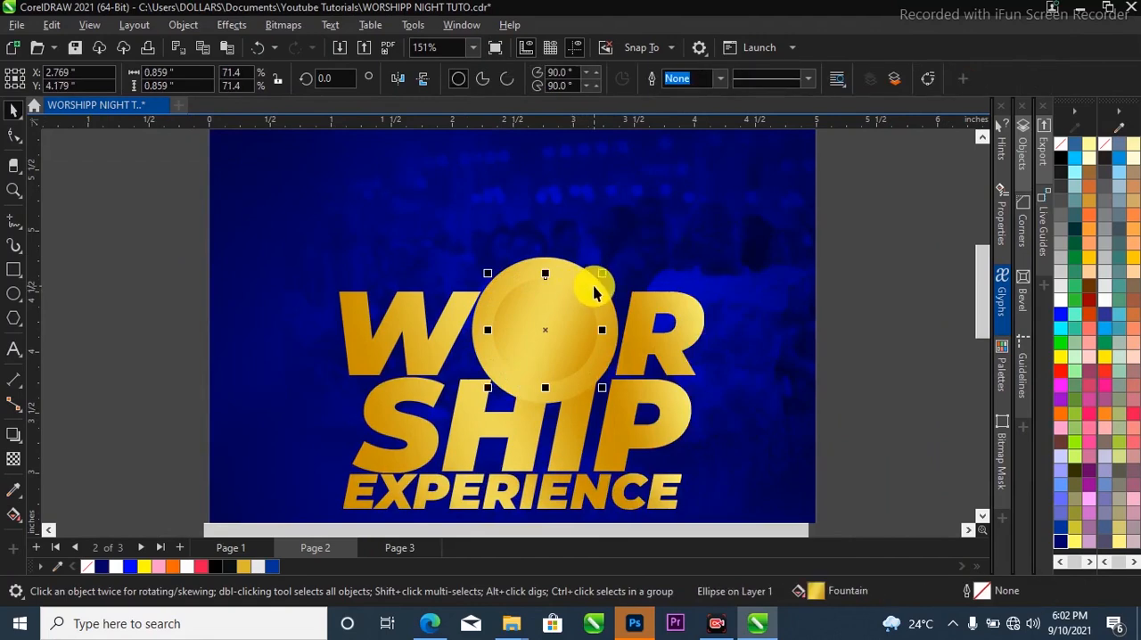
{"action": "scroll", "coordinate": [597, 283], "scroll_direction": "up", "scroll_amount": 3}
{"action": "scroll", "coordinate": [591, 308], "scroll_direction": "down", "scroll_amount": 4}
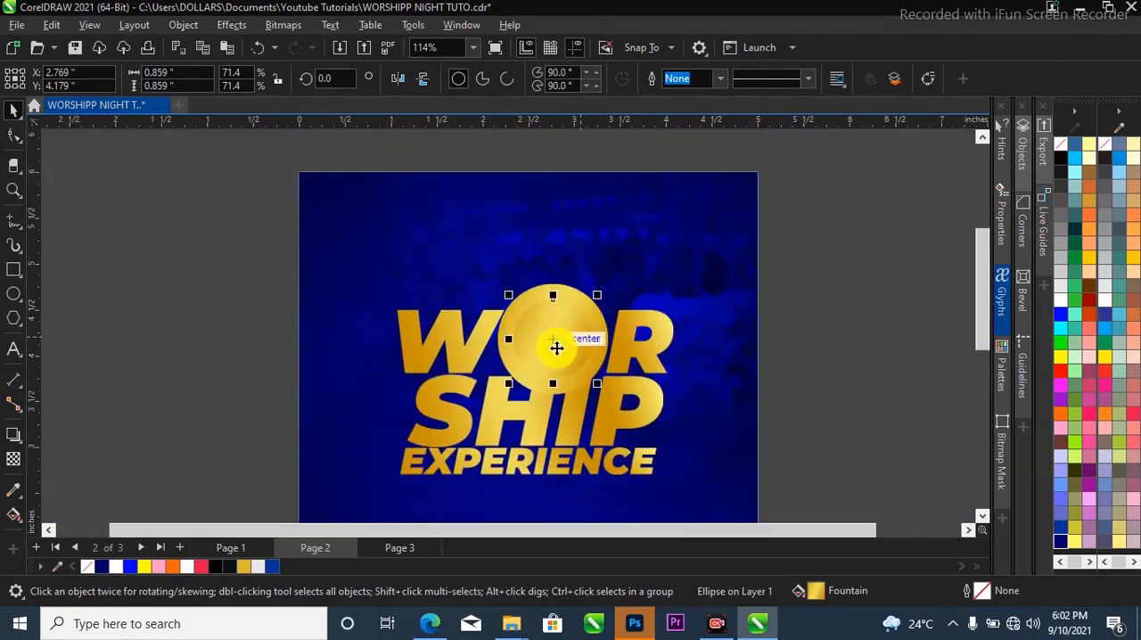
Subtract the small circle from the large one with Back minus front to form a ring-shaped O.
{"action": "left_click", "coordinate": [602, 332], "text": "shift"}
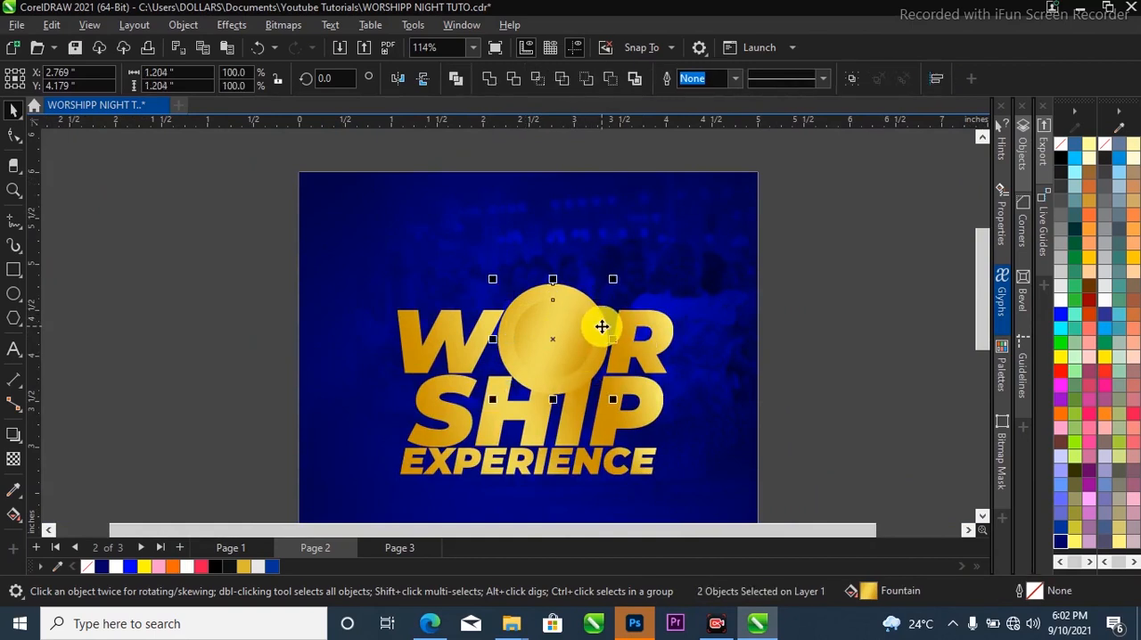
{"action": "left_click", "coordinate": [610, 80]}
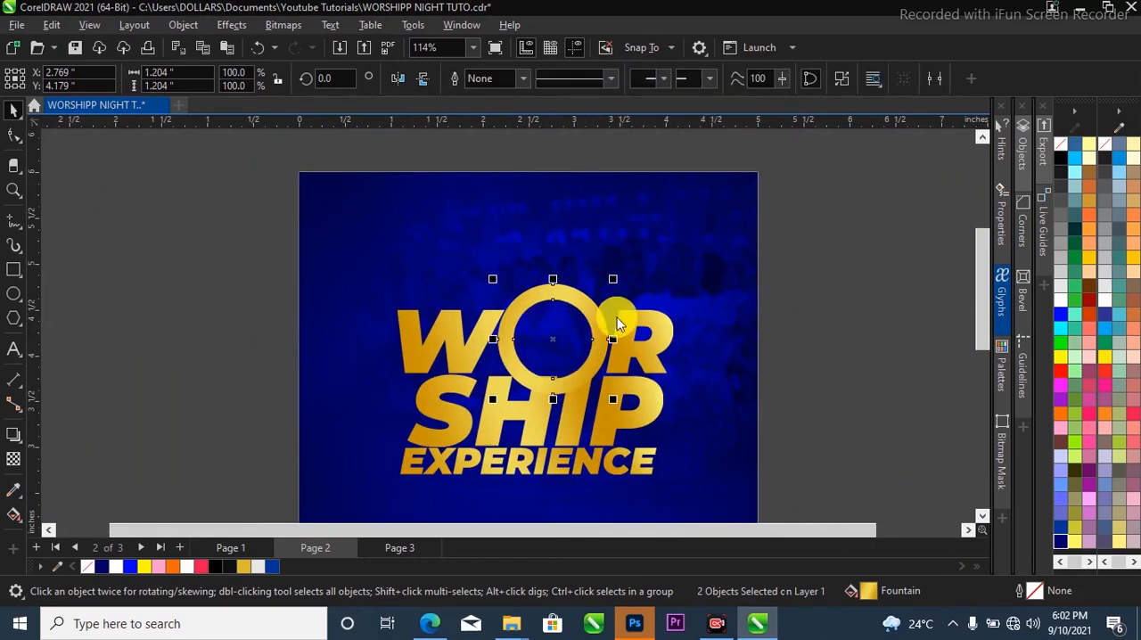
{"action": "scroll", "coordinate": [588, 281], "scroll_direction": "up", "scroll_amount": 1}
{"action": "scroll", "coordinate": [581, 286], "scroll_direction": "down", "scroll_amount": 2}
{"action": "key", "text": "Escape"}
{"action": "scroll", "coordinate": [588, 356], "scroll_direction": "up", "scroll_amount": 4}
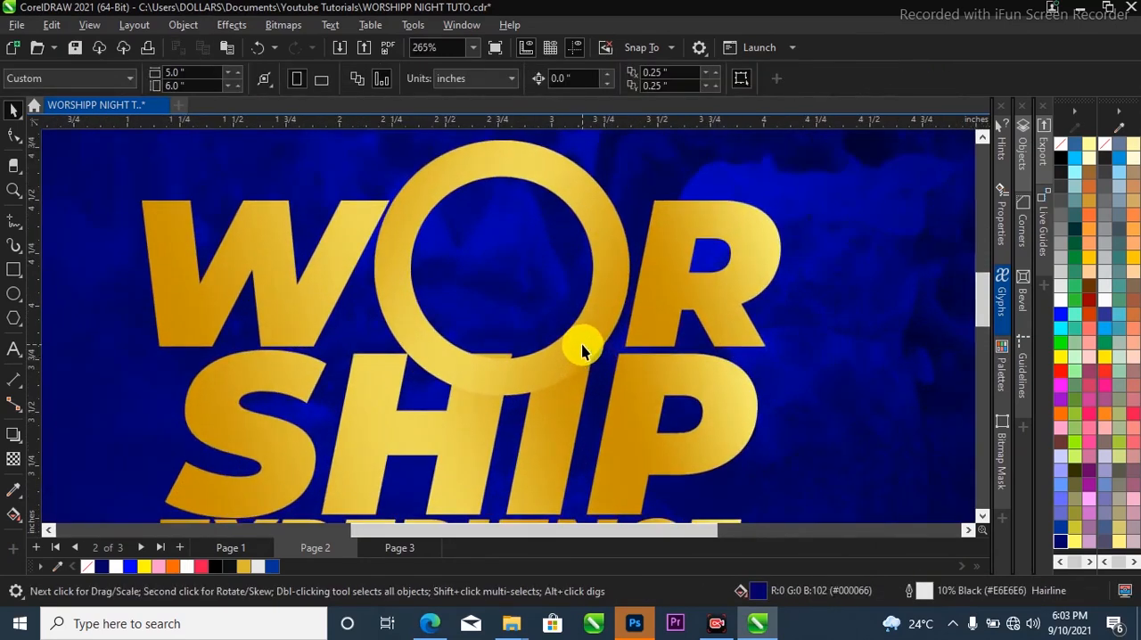
{"action": "left_click", "coordinate": [582, 346]}
{"action": "left_click_drag", "start_coordinate": [584, 341], "coordinate": [593, 331]}
{"action": "key", "text": "ctrl+z"}
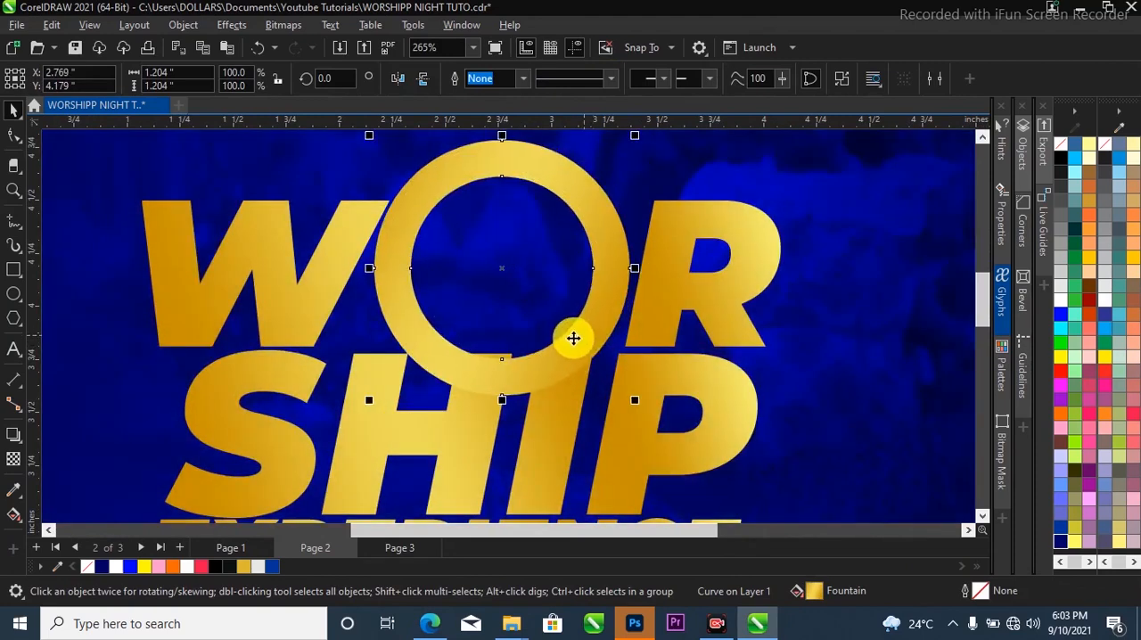
Move SHIP slightly down and left to X 2.5, Y 3.345 inches, and trim it with the ring.
{"action": "left_click", "coordinate": [668, 374]}
{"action": "left_click_drag", "start_coordinate": [670, 374], "coordinate": [660, 378]}
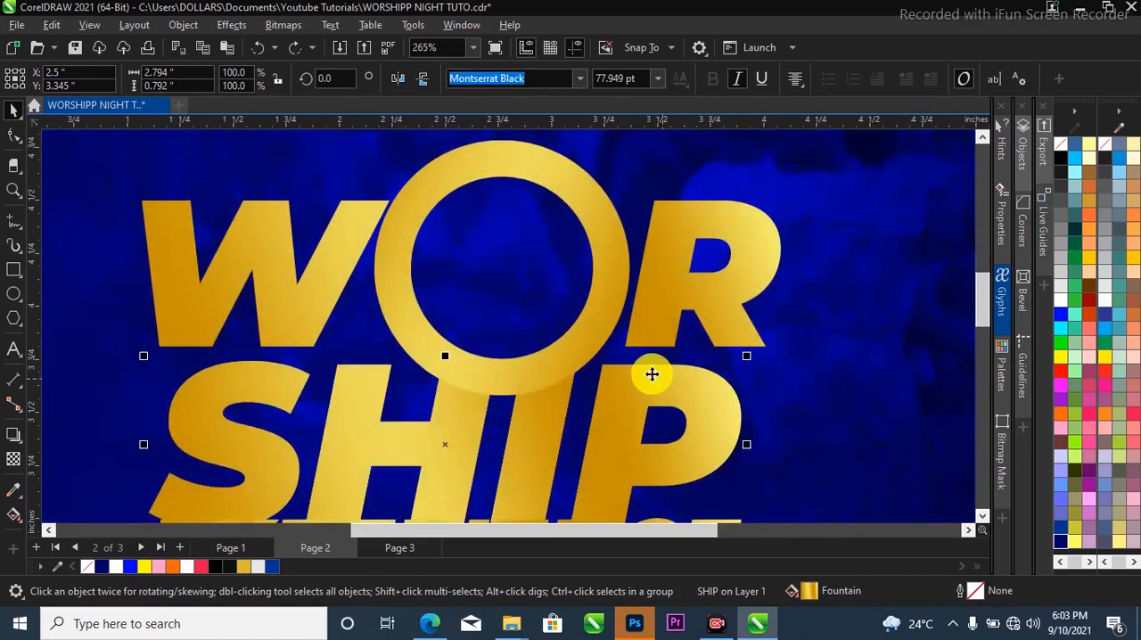
{"action": "left_click", "coordinate": [603, 211]}
{"action": "scroll", "coordinate": [597, 241], "scroll_direction": "down", "scroll_amount": 2}
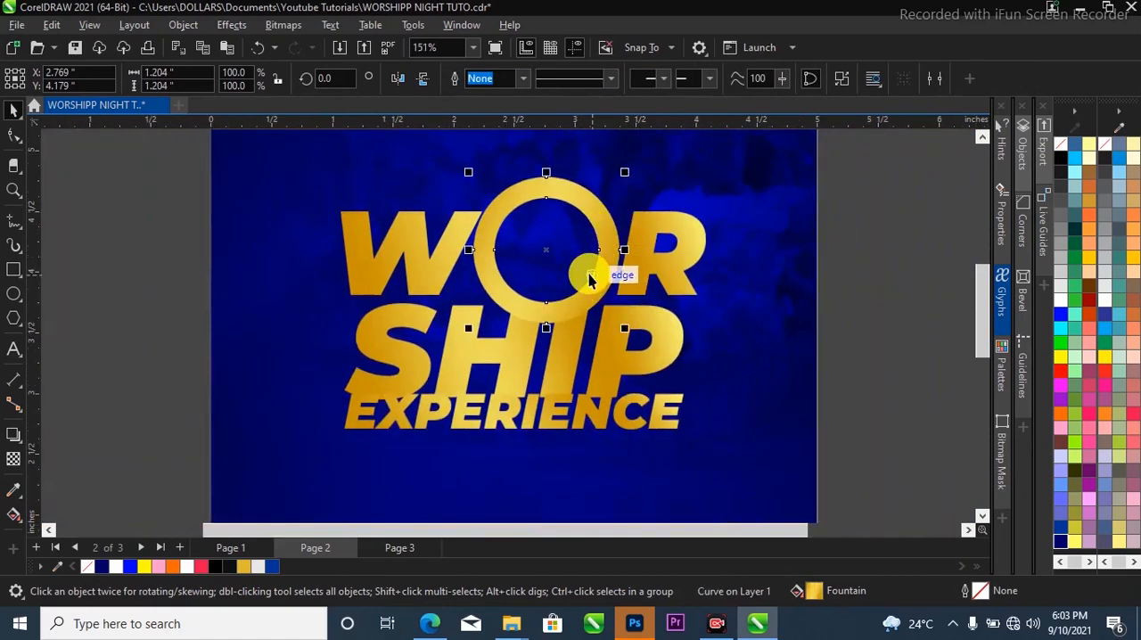
{"action": "left_click", "coordinate": [650, 323], "text": "shift"}
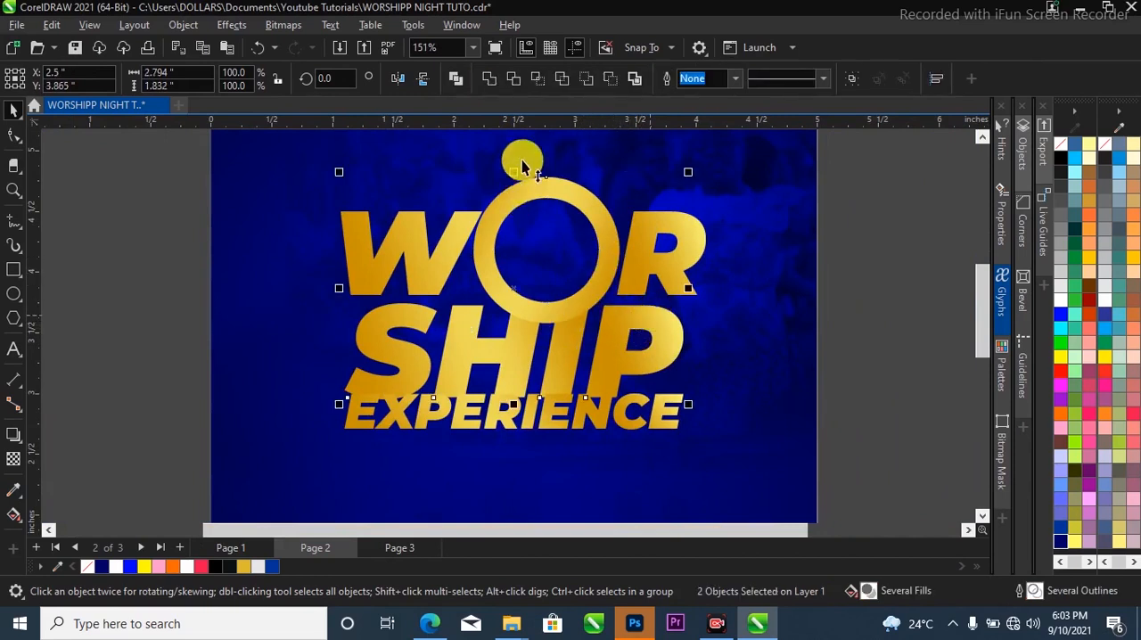
{"action": "left_click", "coordinate": [514, 80]}
Move the ring slightly up to X 2.791, Y 4.263 inches, leaving a curved gap above SHIP's trimmed letters.
{"action": "scroll", "coordinate": [615, 314], "scroll_direction": "up", "scroll_amount": 2}
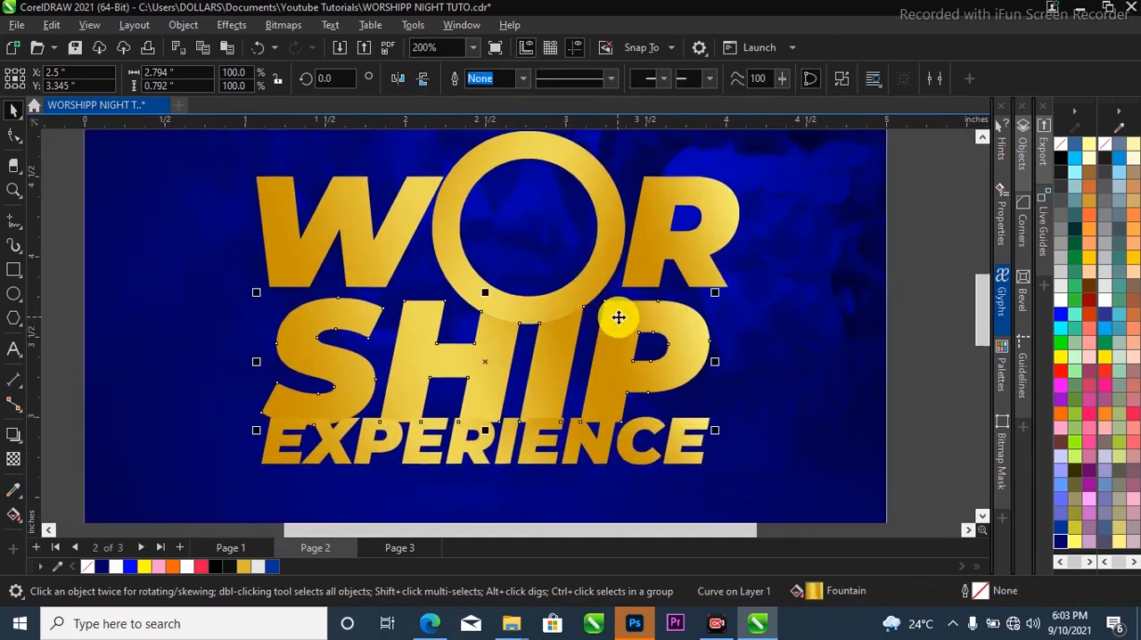
{"action": "scroll", "coordinate": [548, 296], "scroll_direction": "up", "scroll_amount": 5}
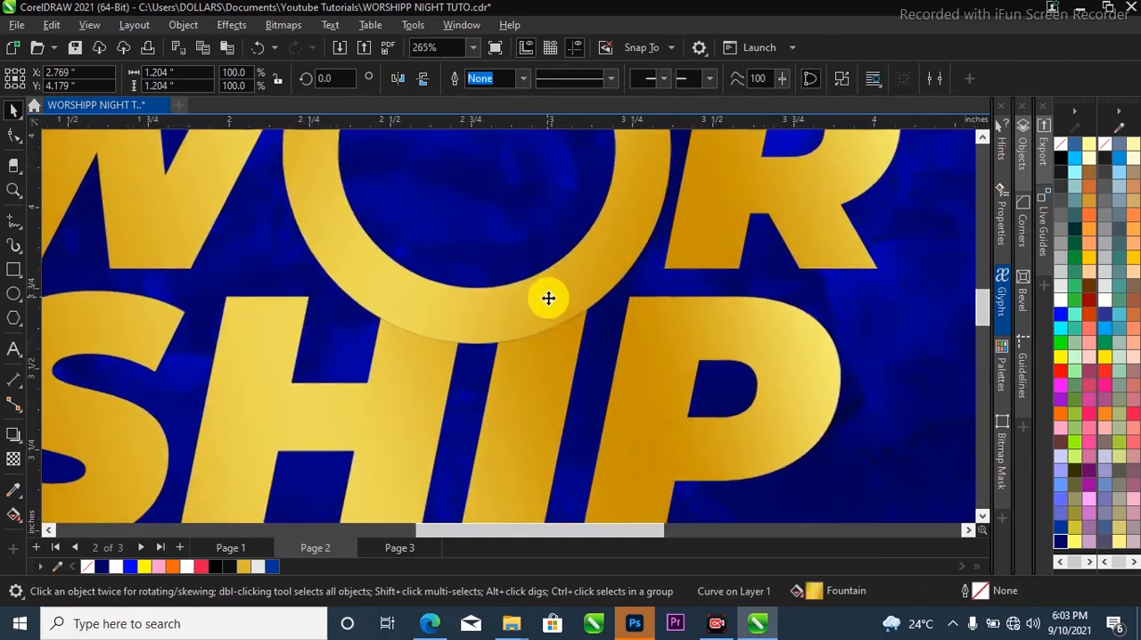
{"action": "scroll", "coordinate": [556, 273], "scroll_direction": "down", "scroll_amount": 5}
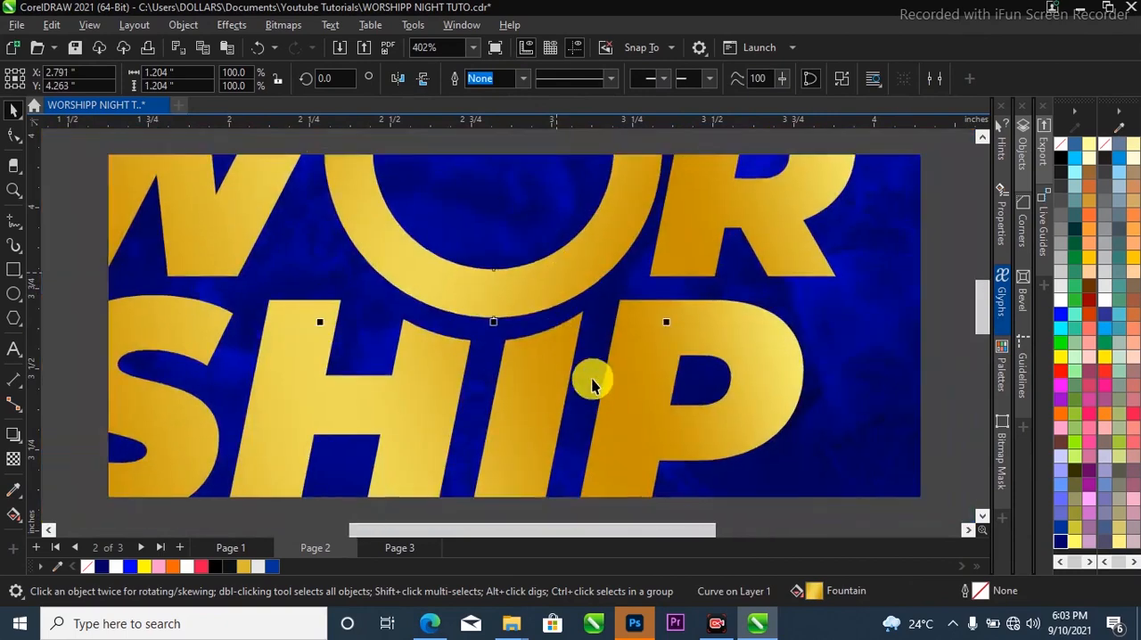
{"action": "scroll", "coordinate": [571, 357], "scroll_direction": "up", "scroll_amount": 1}
{"action": "scroll", "coordinate": [312, 285], "scroll_direction": "down", "scroll_amount": 4}
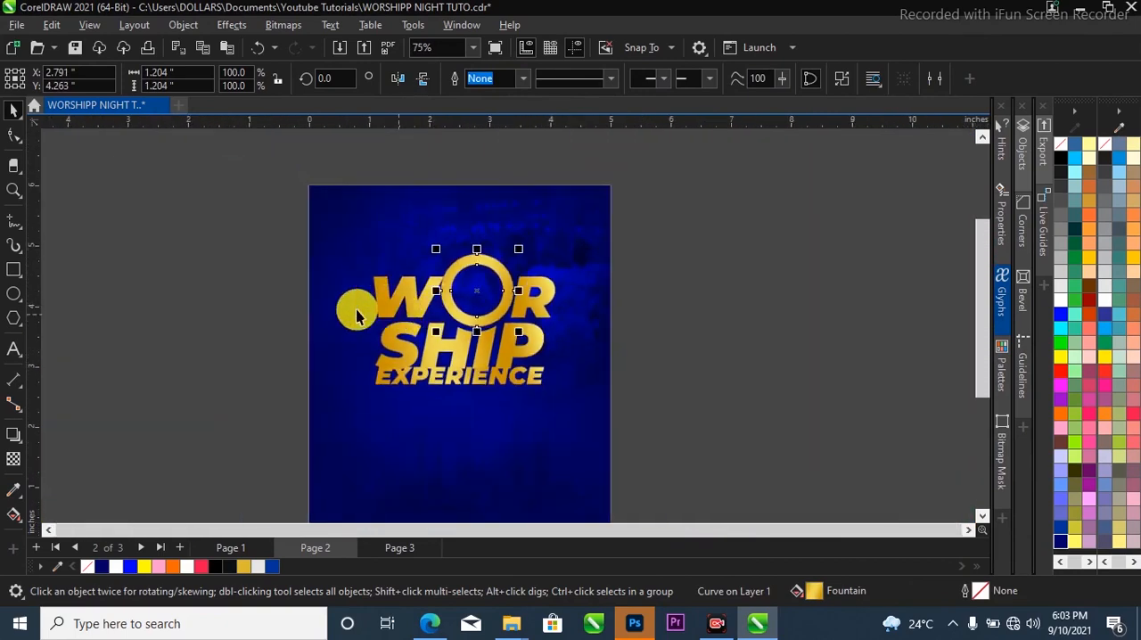
{"action": "scroll", "coordinate": [335, 310], "scroll_direction": "up", "scroll_amount": 2}
{"action": "left_click", "coordinate": [229, 324]}
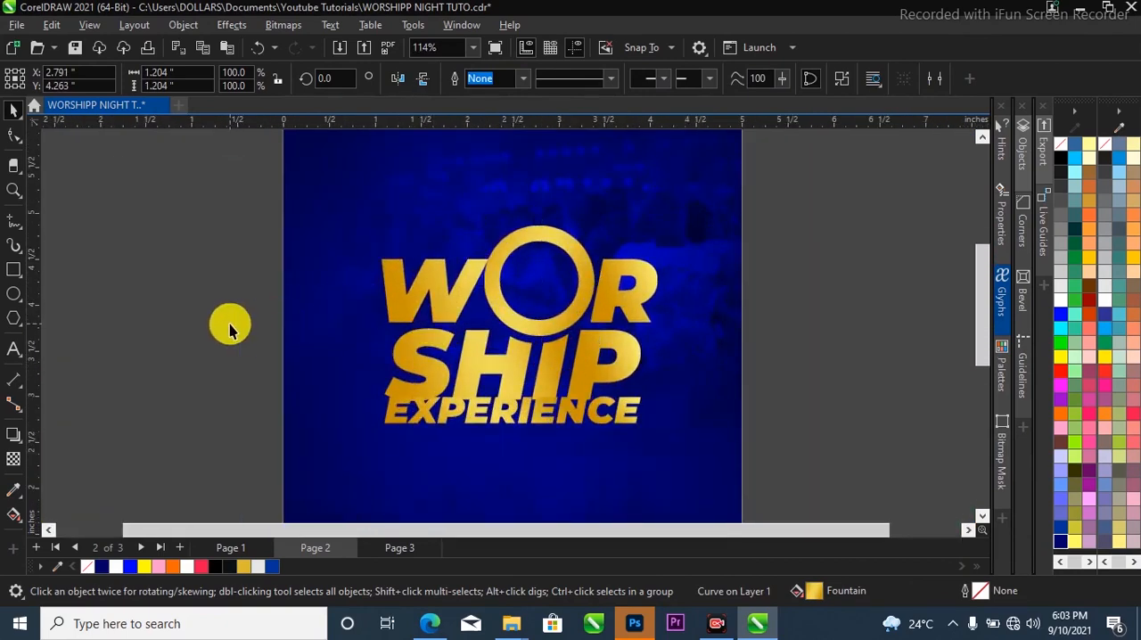
Add the text THE in gold 12 pt Montserrat Black and move it inside the ring-shaped O.
{"action": "left_click", "coordinate": [11, 347]}
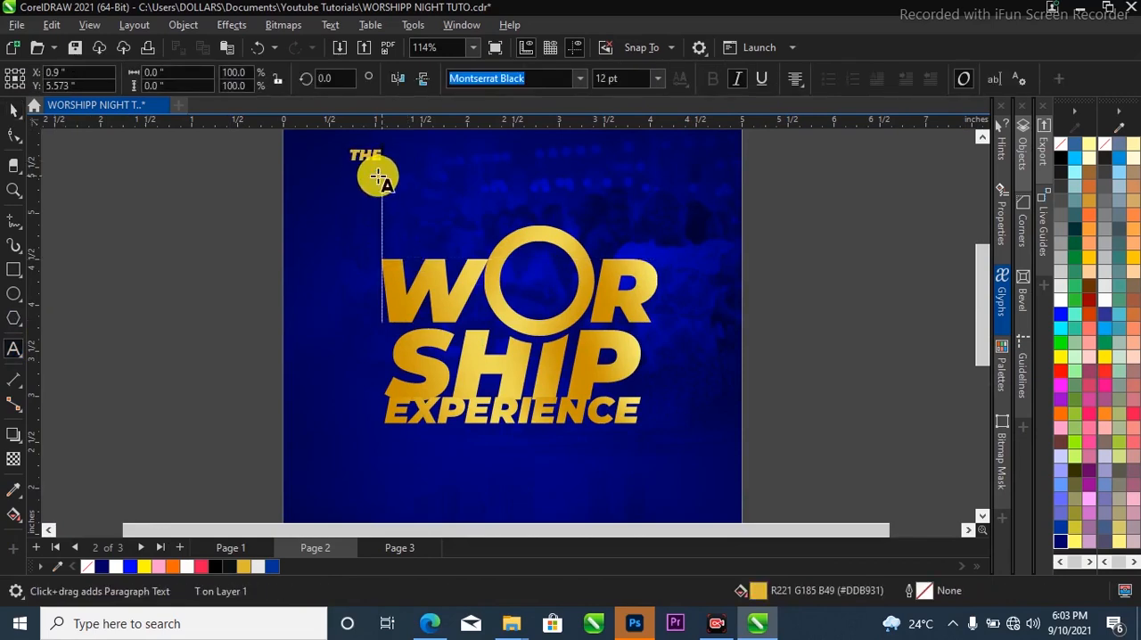
{"action": "key", "text": "ctrl+space"}
{"action": "left_click_drag", "start_coordinate": [364, 158], "coordinate": [530, 282]}
{"action": "scroll", "coordinate": [571, 258], "scroll_direction": "up", "scroll_amount": 3}
{"action": "left_click", "coordinate": [624, 254]}
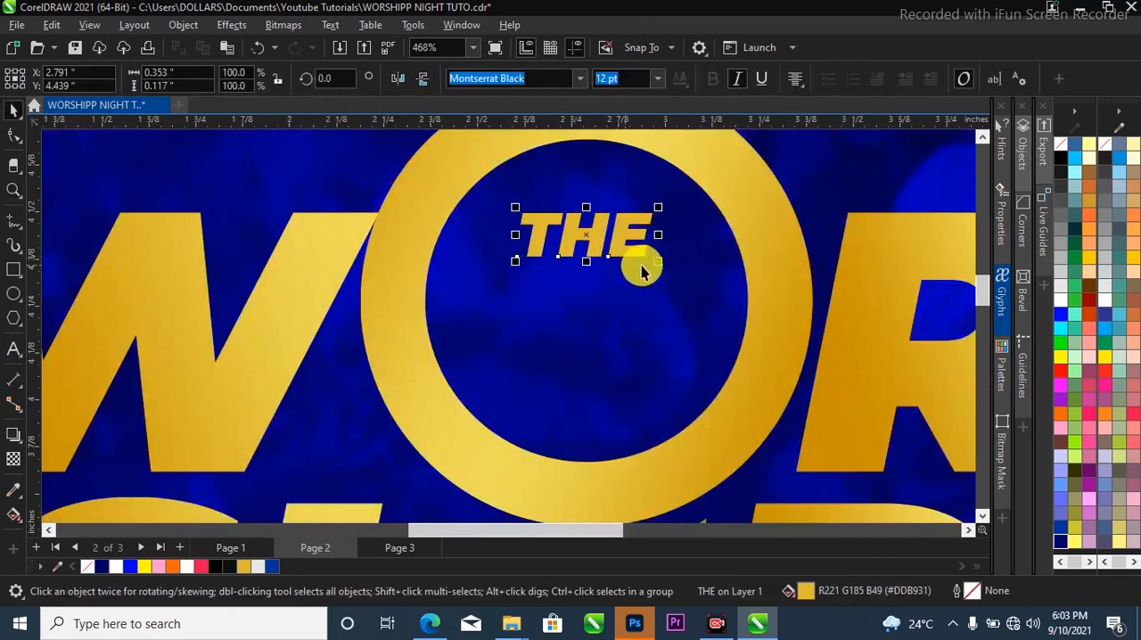
Enlarge THE to about 0.76 inches wide and centre it inside the ring at X 2.791, Y 4.263 inches.
{"action": "left_click_drag", "start_coordinate": [654, 262], "coordinate": [729, 400]}
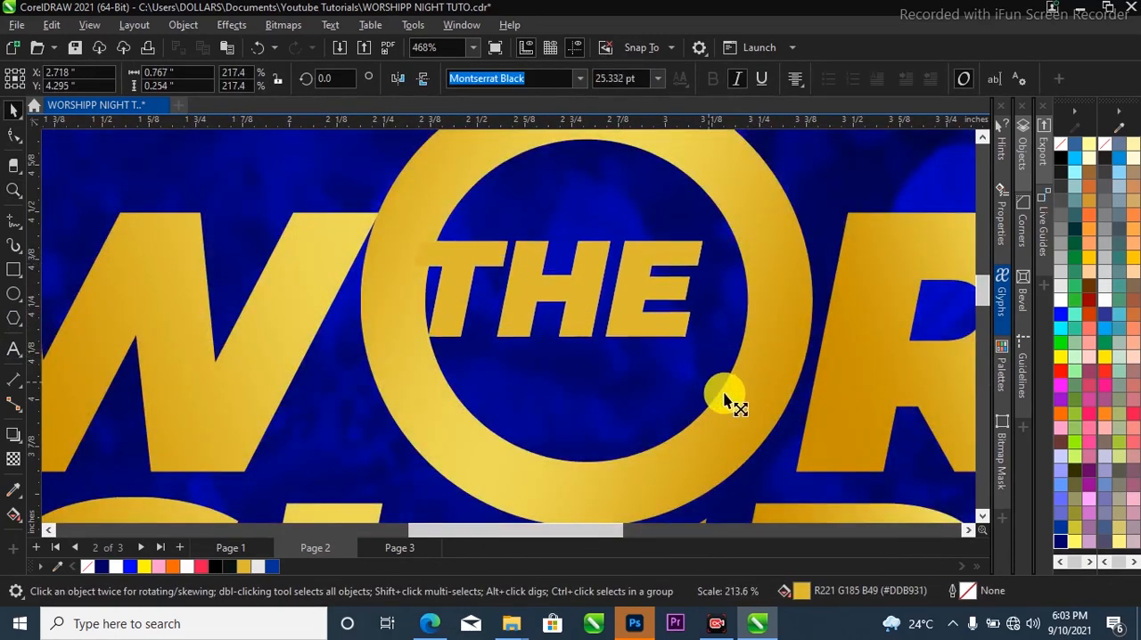
{"action": "left_click_drag", "start_coordinate": [671, 303], "coordinate": [697, 314]}
{"action": "left_click_drag", "start_coordinate": [750, 247], "coordinate": [737, 252]}
{"action": "scroll", "coordinate": [560, 318], "scroll_direction": "down", "scroll_amount": 3}
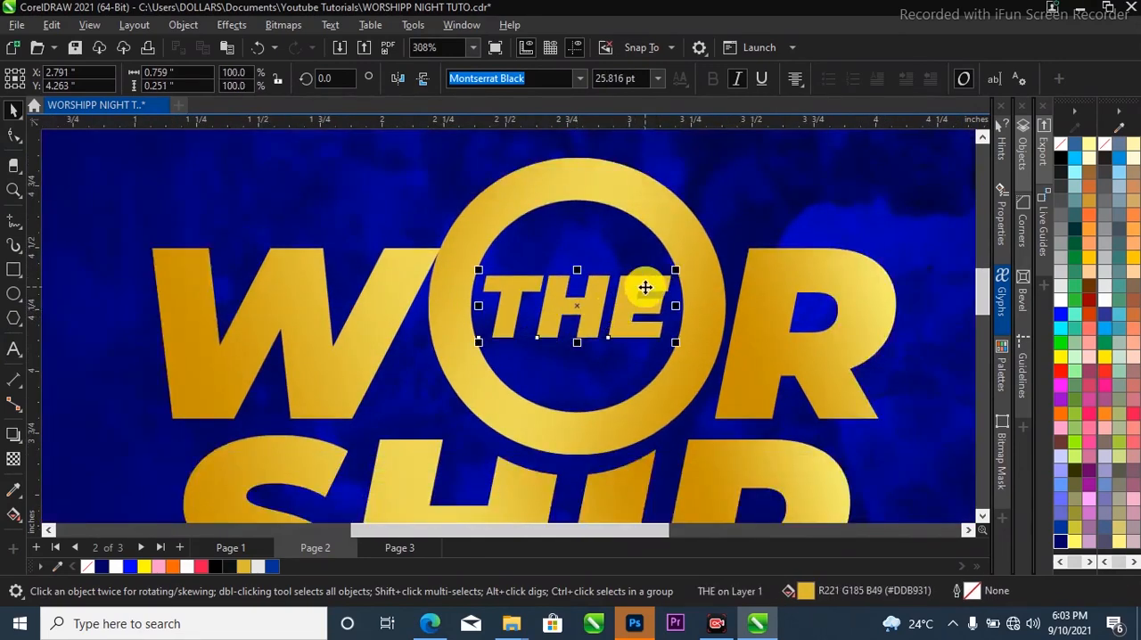
Copy the ring's gold gradient fill onto the text THE.
{"action": "left_click", "coordinate": [686, 243]}
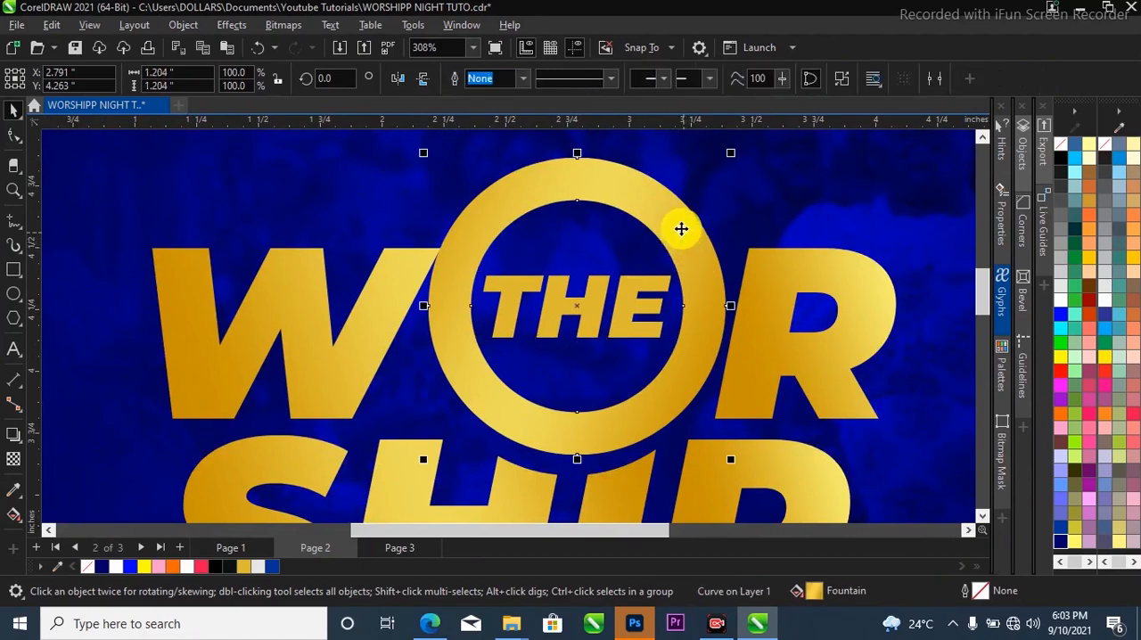
{"action": "left_click_drag", "start_coordinate": [673, 232], "coordinate": [635, 303]}
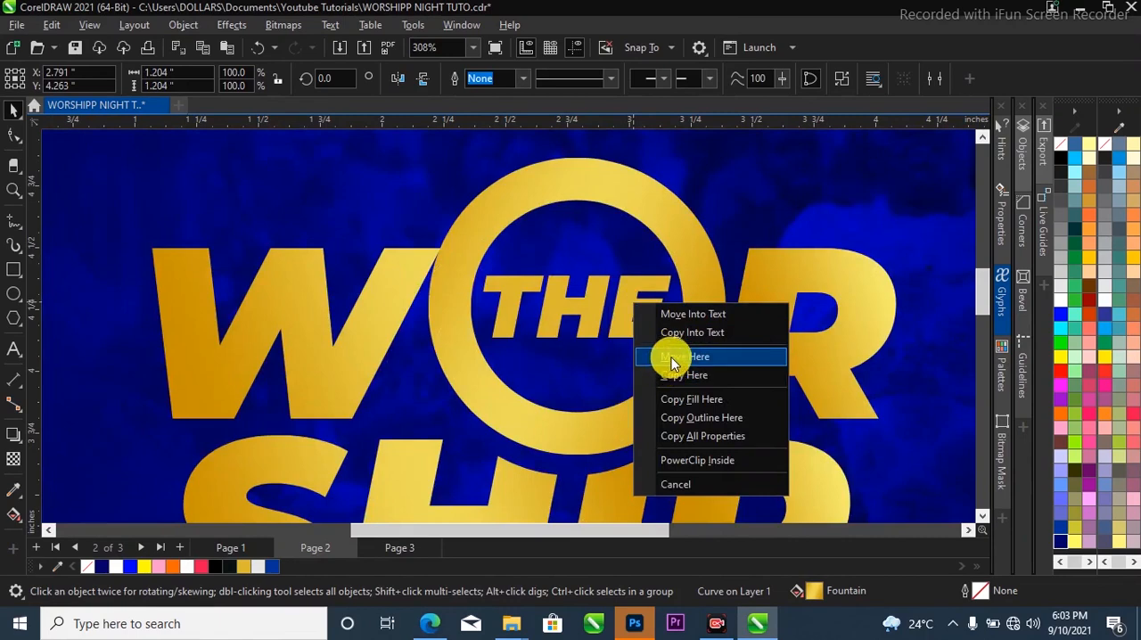
{"action": "left_click", "coordinate": [695, 401]}
{"action": "scroll", "coordinate": [561, 294], "scroll_direction": "down", "scroll_amount": 5}
{"action": "left_click", "coordinate": [782, 346]}
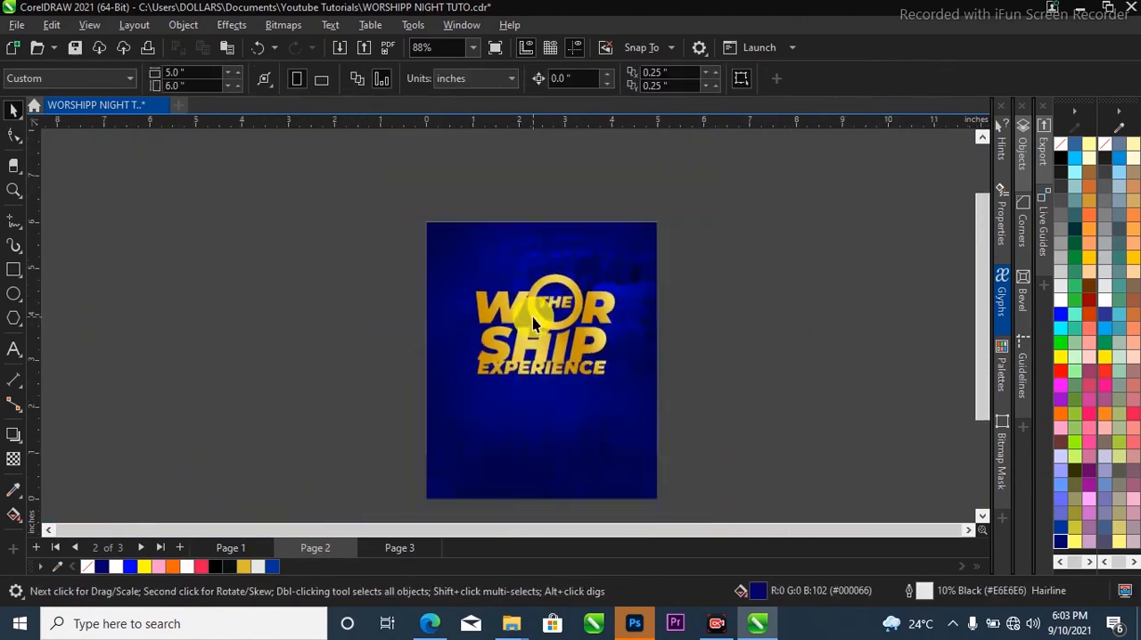
Move EXPERIENCE slightly down to X 2.487, Y 2.776 inches, leaving a narrow gap below SHIP.
{"action": "scroll", "coordinate": [555, 381], "scroll_direction": "up", "scroll_amount": 6}
{"action": "scroll", "coordinate": [581, 378], "scroll_direction": "up", "scroll_amount": 1}
{"action": "left_click_drag", "start_coordinate": [586, 396], "coordinate": [578, 401]}
{"action": "scroll", "coordinate": [570, 383], "scroll_direction": "down", "scroll_amount": 7}
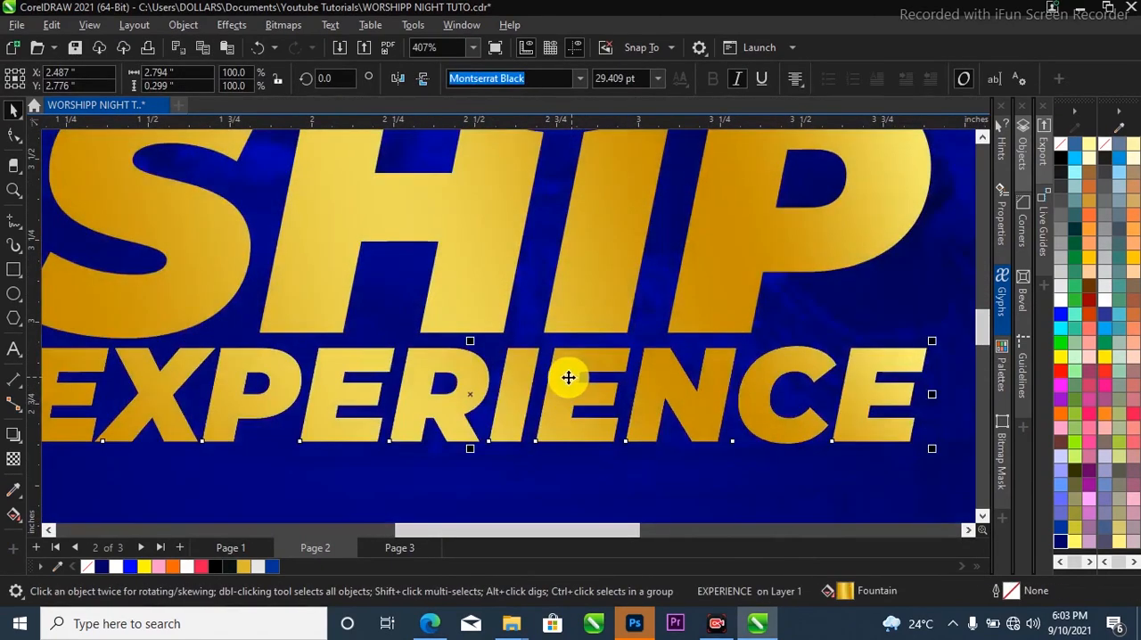
{"action": "scroll", "coordinate": [517, 267], "scroll_direction": "up", "scroll_amount": 4}
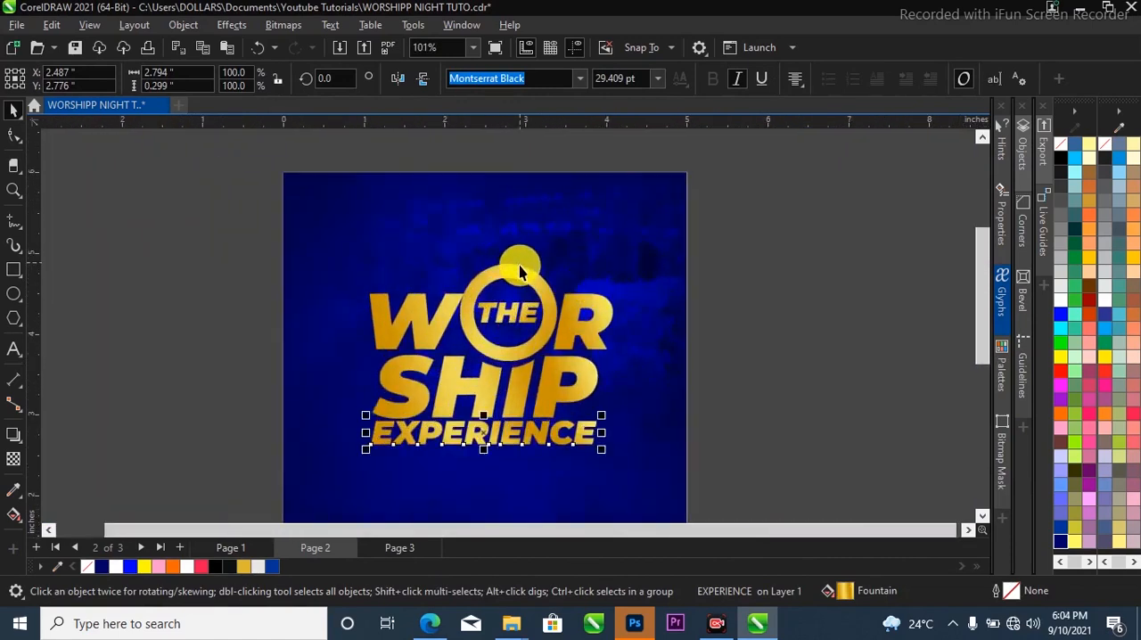
Shrink the ring to about 1.195 inches, and scale it down slightly further together with THE.
{"action": "left_click", "coordinate": [557, 272]}
{"action": "left_click_drag", "start_coordinate": [592, 250], "coordinate": [590, 250]}
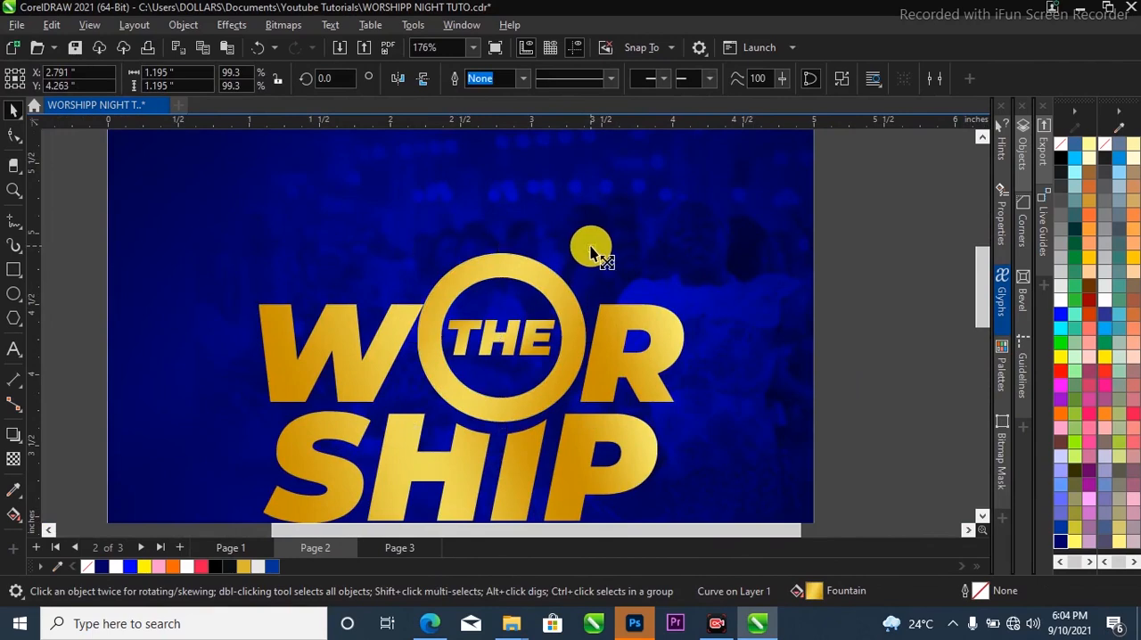
{"action": "scroll", "coordinate": [531, 328], "scroll_direction": "up", "scroll_amount": 2}
{"action": "left_click", "coordinate": [531, 330]}
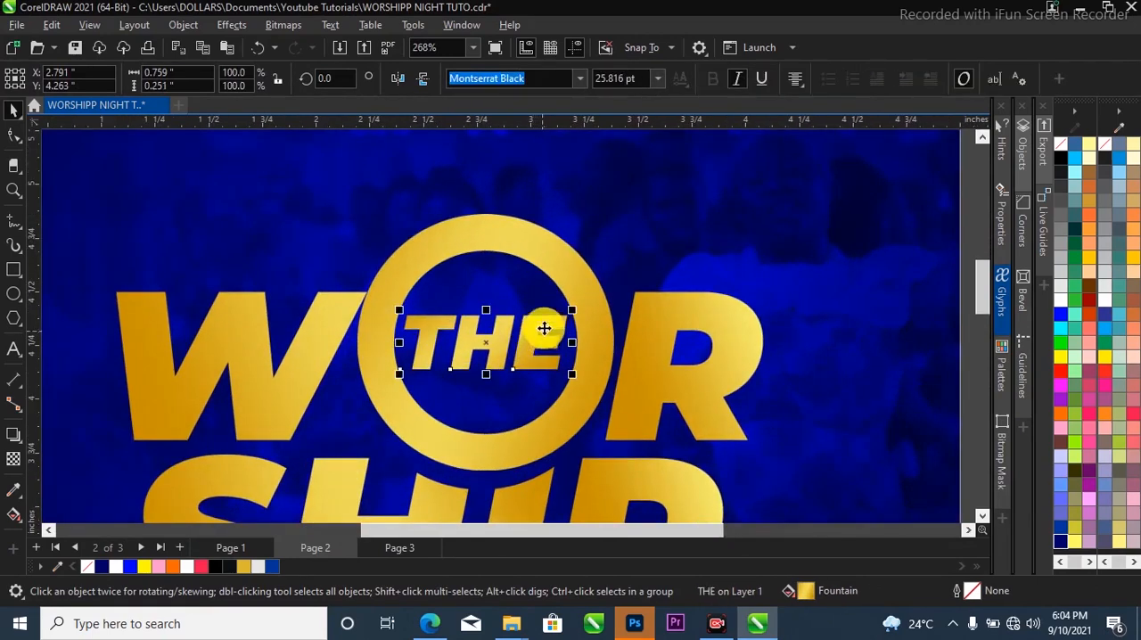
{"action": "left_click", "coordinate": [571, 294], "text": "shift"}
{"action": "left_click_drag", "start_coordinate": [614, 213], "coordinate": [571, 288]}
Tighten the spacing of the W R text with the Shape tool so the R sits closer to the ring.
{"action": "left_click", "coordinate": [694, 303]}
{"action": "key", "text": "F10"}
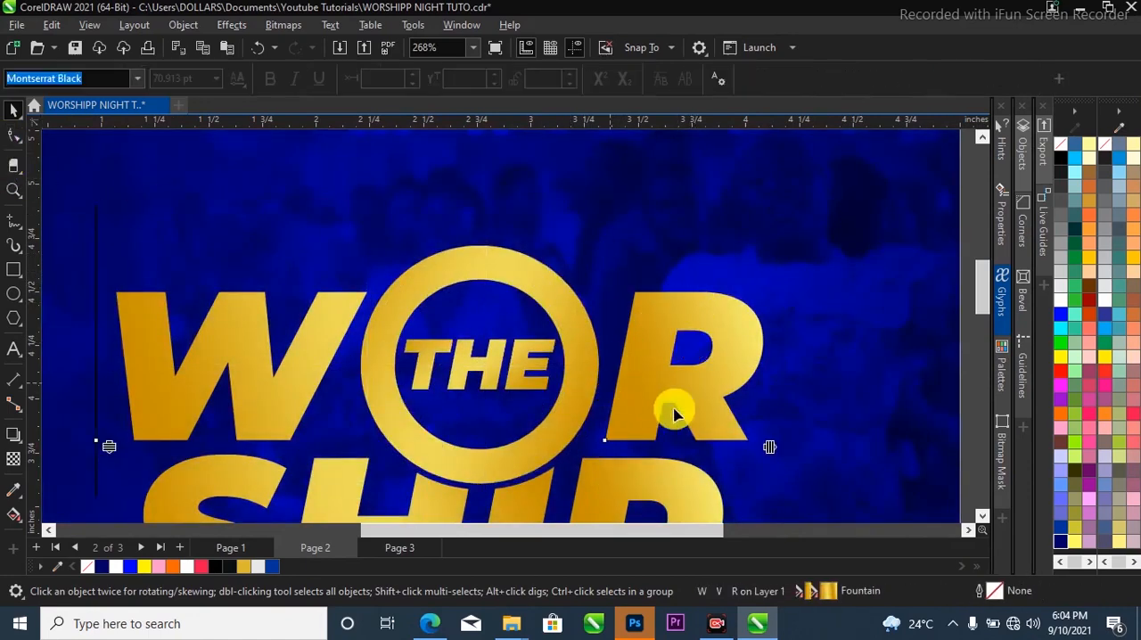
{"action": "left_click_drag", "start_coordinate": [760, 453], "coordinate": [636, 445]}
{"action": "scroll", "coordinate": [601, 332], "scroll_direction": "down", "scroll_amount": 2}
{"action": "scroll", "coordinate": [579, 314], "scroll_direction": "down", "scroll_amount": 2}
{"action": "key", "text": "space"}
Select all the title pieces and group them.
{"action": "left_click", "coordinate": [865, 307]}
{"action": "left_click_drag", "start_coordinate": [804, 265], "coordinate": [317, 471]}
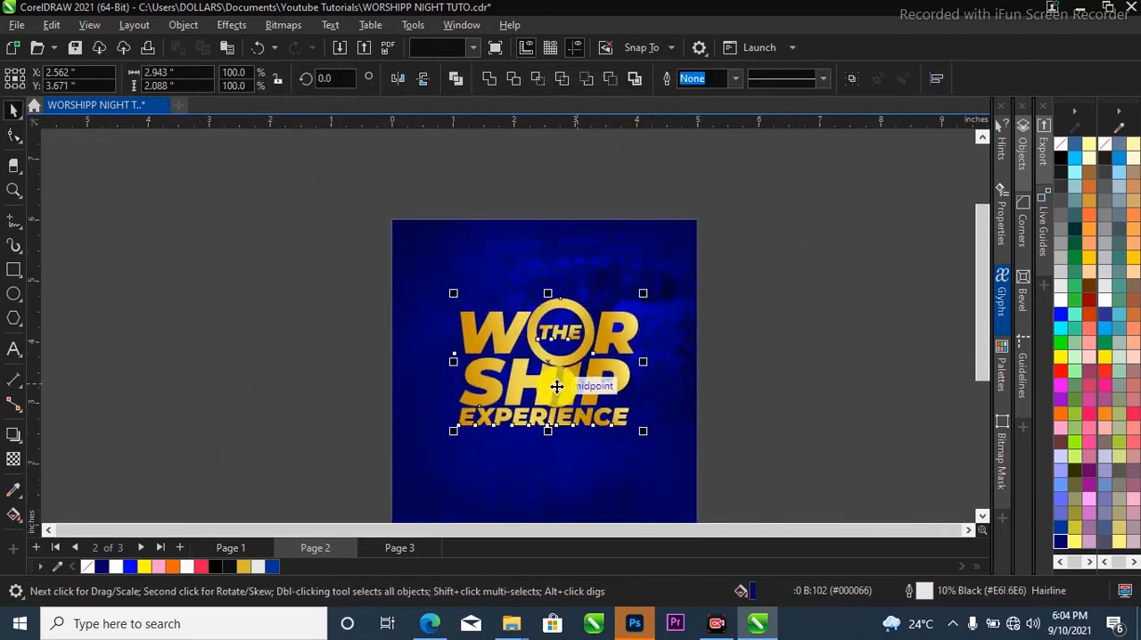
{"action": "scroll", "coordinate": [566, 356], "scroll_direction": "up", "scroll_amount": 2}
{"action": "key", "text": "ctrl+g"}
{"action": "scroll", "coordinate": [517, 270], "scroll_direction": "down", "scroll_amount": 2}
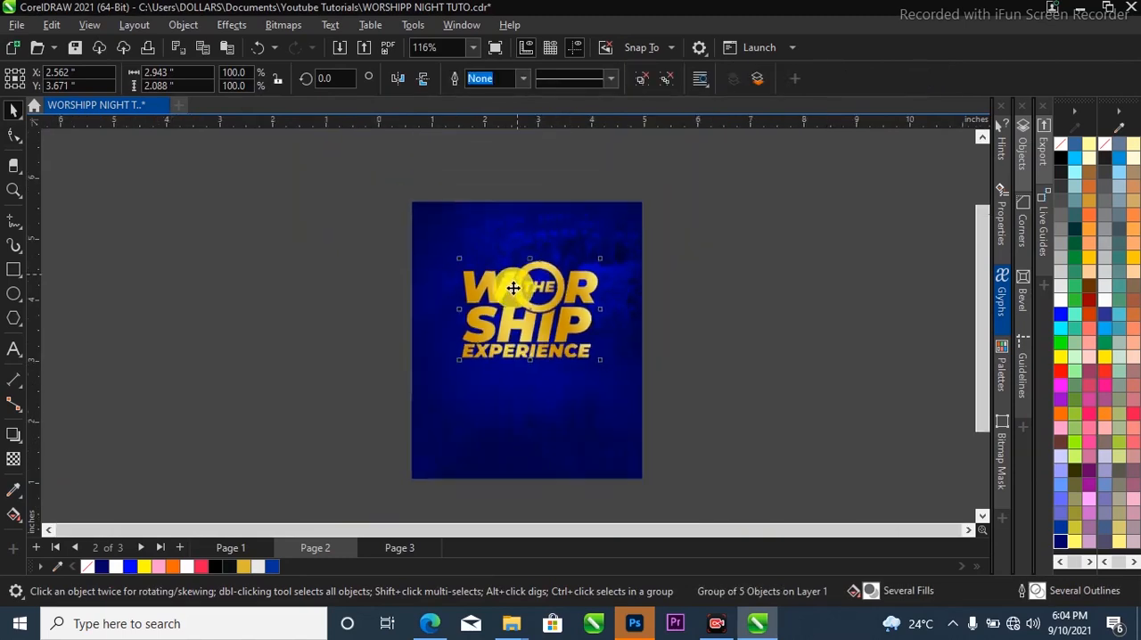
Centre the title group horizontally on the page background at X 2.5 inches.
{"action": "left_click", "coordinate": [543, 416], "text": "shift"}
{"action": "key", "text": "c"}
{"action": "scroll", "coordinate": [489, 268], "scroll_direction": "up", "scroll_amount": 1}
{"action": "left_click", "coordinate": [498, 336]}
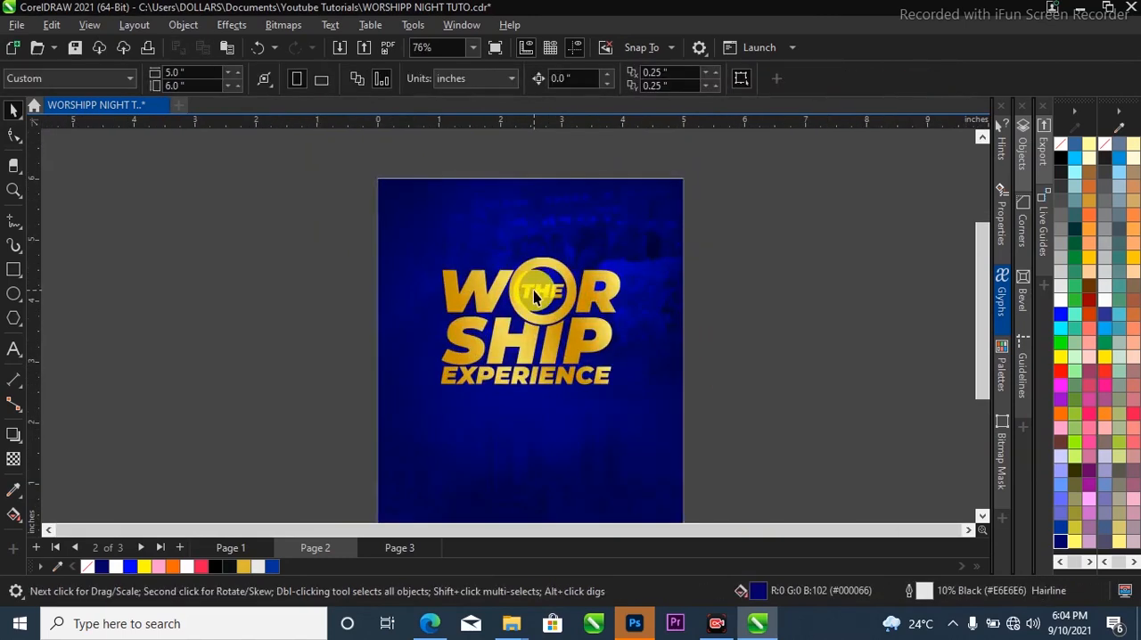
Apply a one-step outside contour with a 0.13 inch offset to the title group.
{"action": "left_click", "coordinate": [19, 442]}
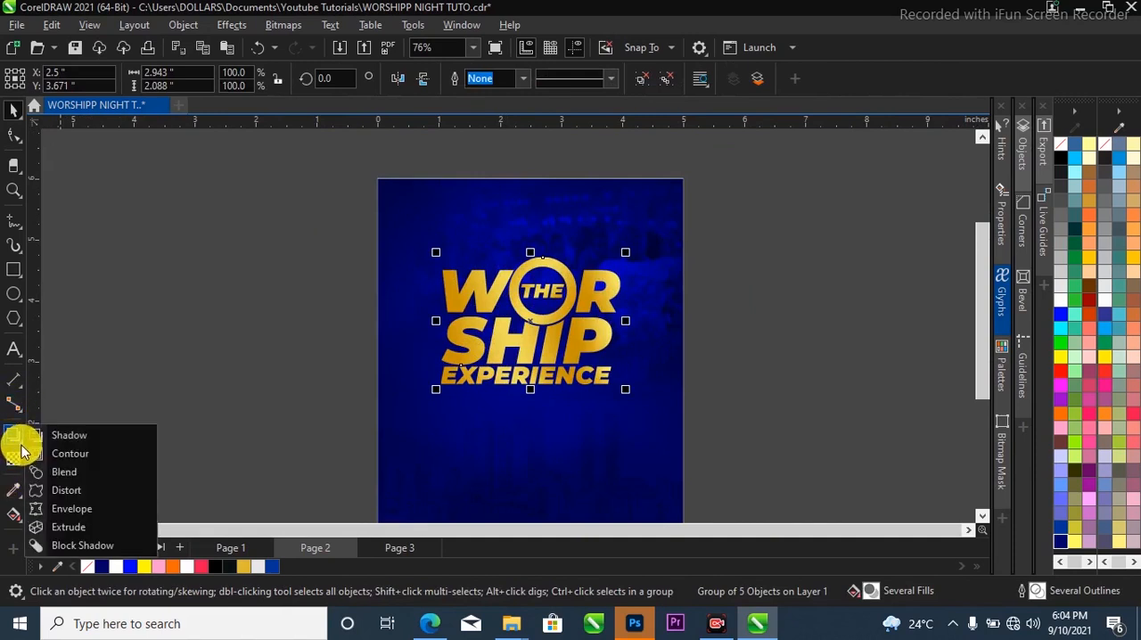
{"action": "left_click", "coordinate": [77, 456]}
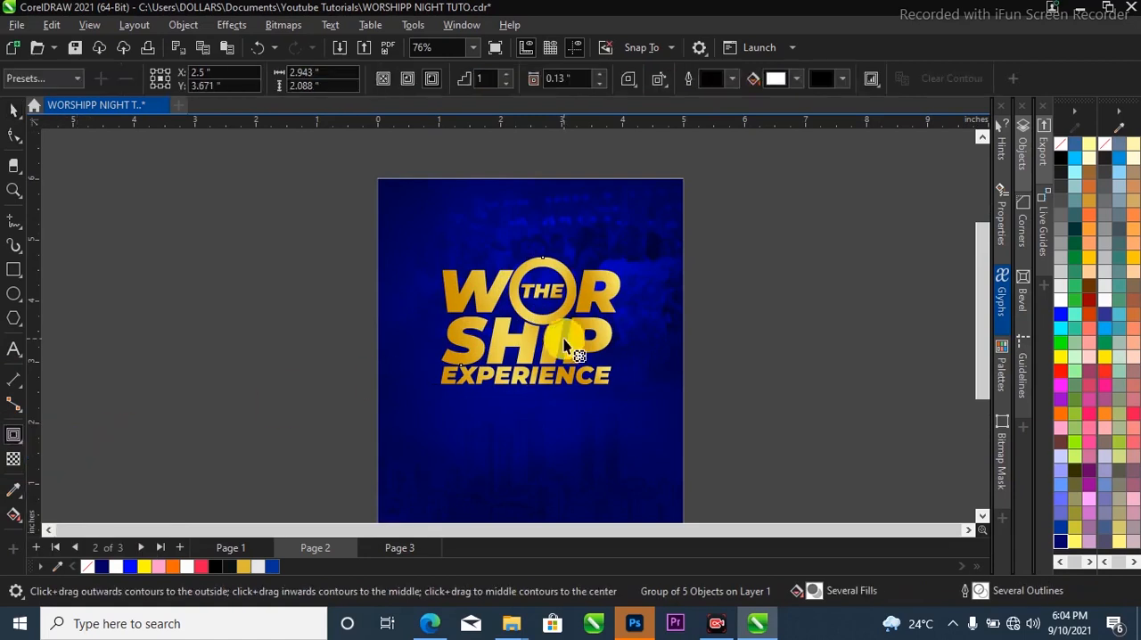
{"action": "left_click", "coordinate": [435, 77]}
{"action": "left_click", "coordinate": [426, 78]}
{"action": "scroll", "coordinate": [575, 268], "scroll_direction": "up", "scroll_amount": 1}
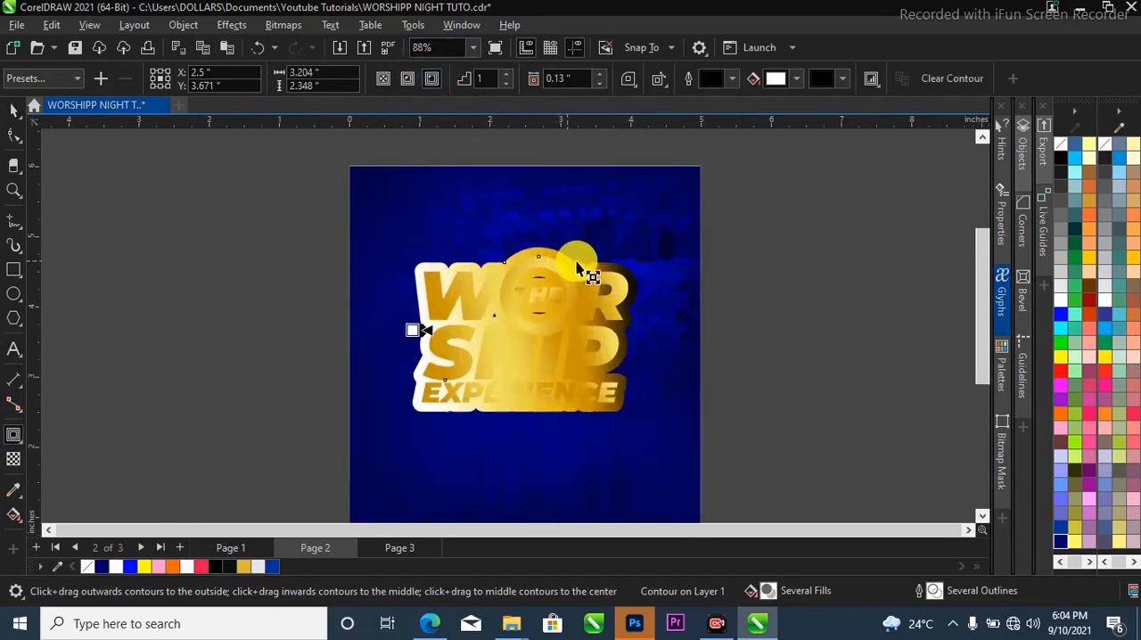
Break the contour apart from the title group and select the gradient contour shape.
{"action": "left_click", "coordinate": [10, 110]}
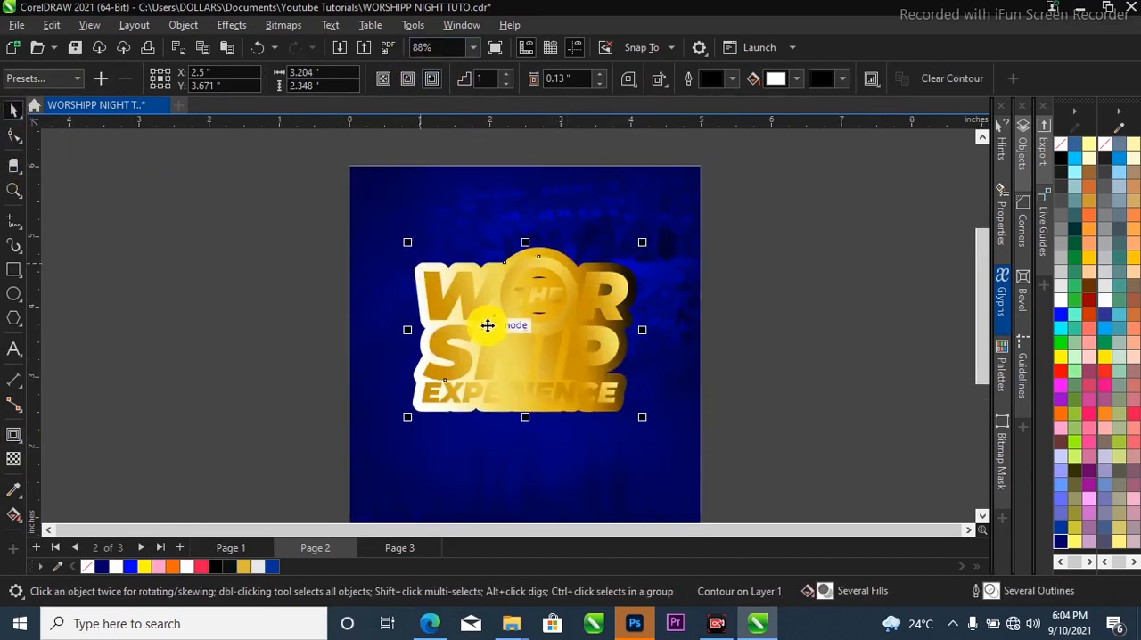
{"action": "left_click", "coordinate": [511, 339]}
{"action": "left_click", "coordinate": [198, 247]}
{"action": "scroll", "coordinate": [649, 298], "scroll_direction": "up", "scroll_amount": 3}
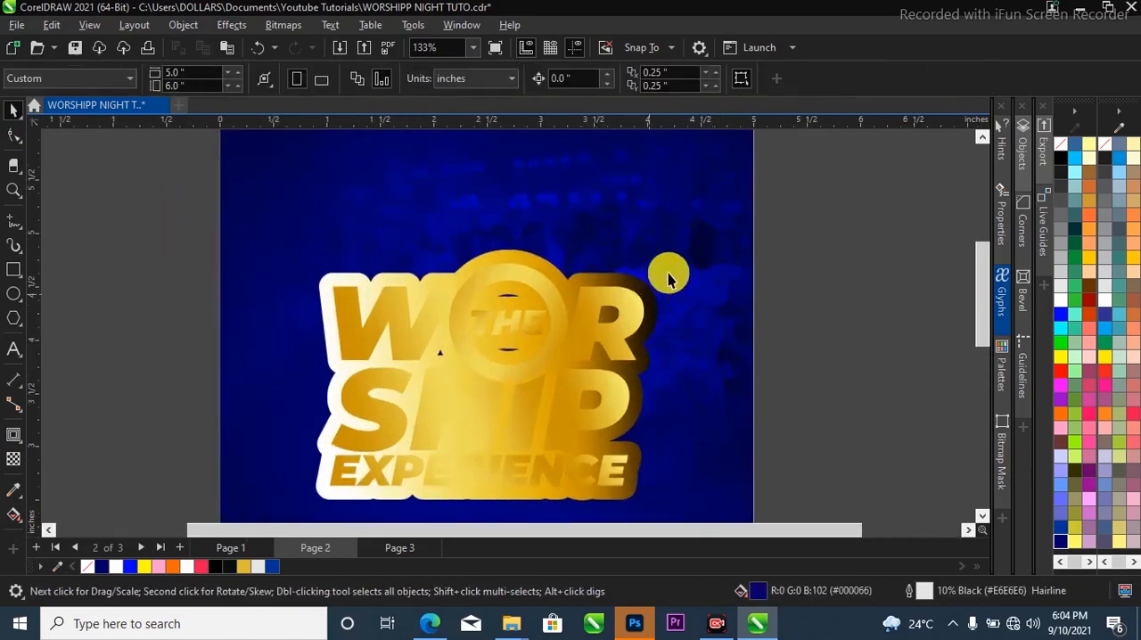
{"action": "left_click", "coordinate": [657, 282]}
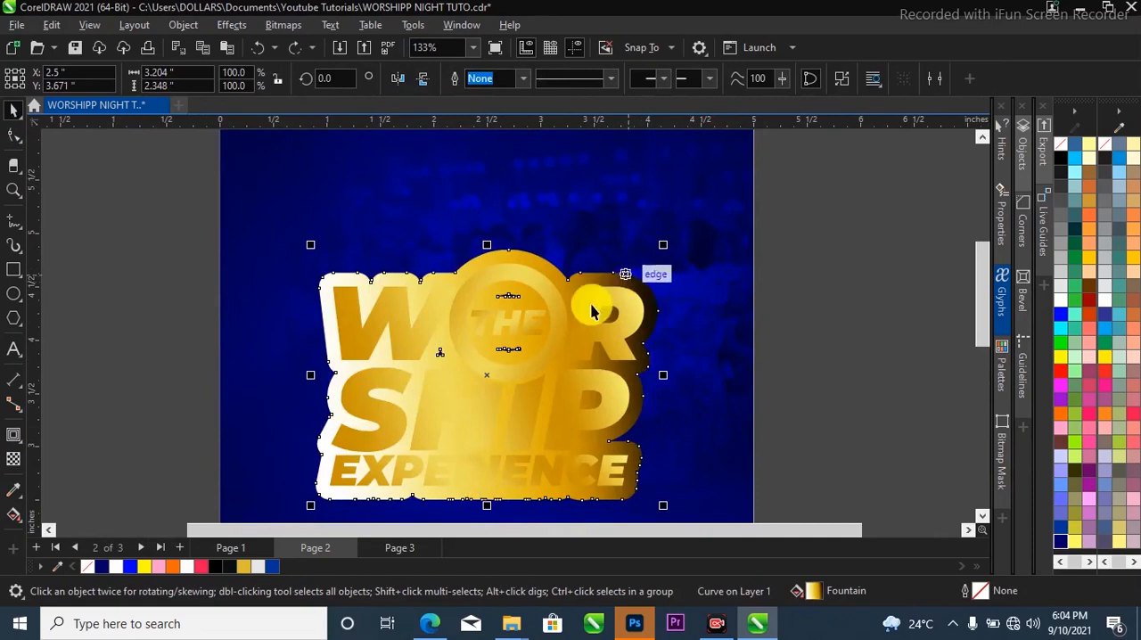
Give the contour shape a white outline 3.0 pt wide.
{"action": "right_click", "coordinate": [187, 567]}
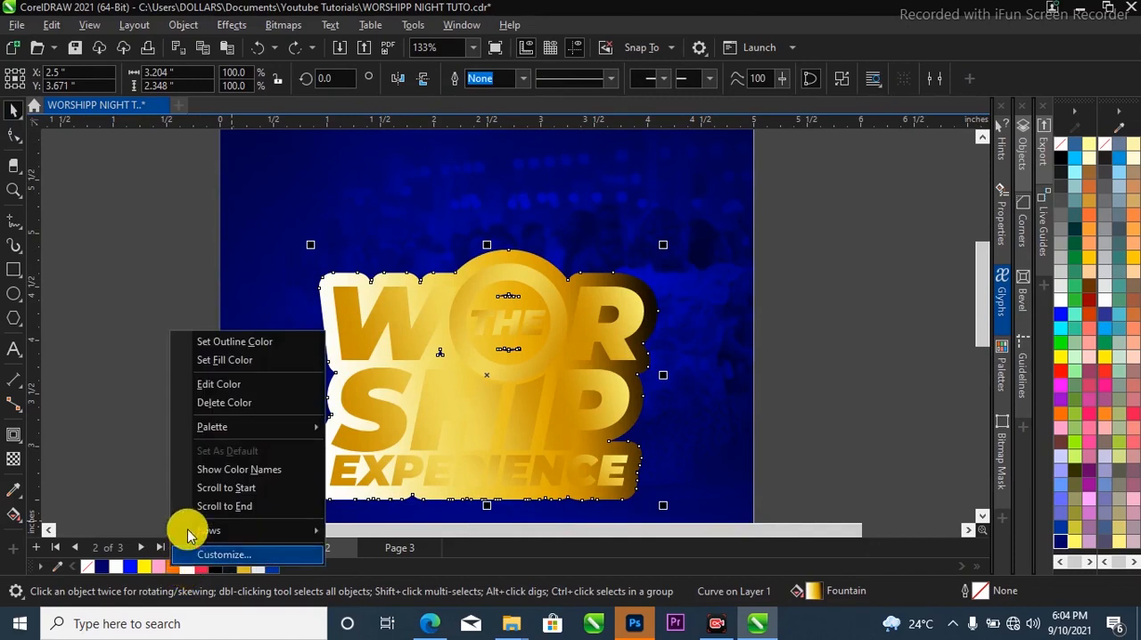
{"action": "left_click", "coordinate": [268, 344]}
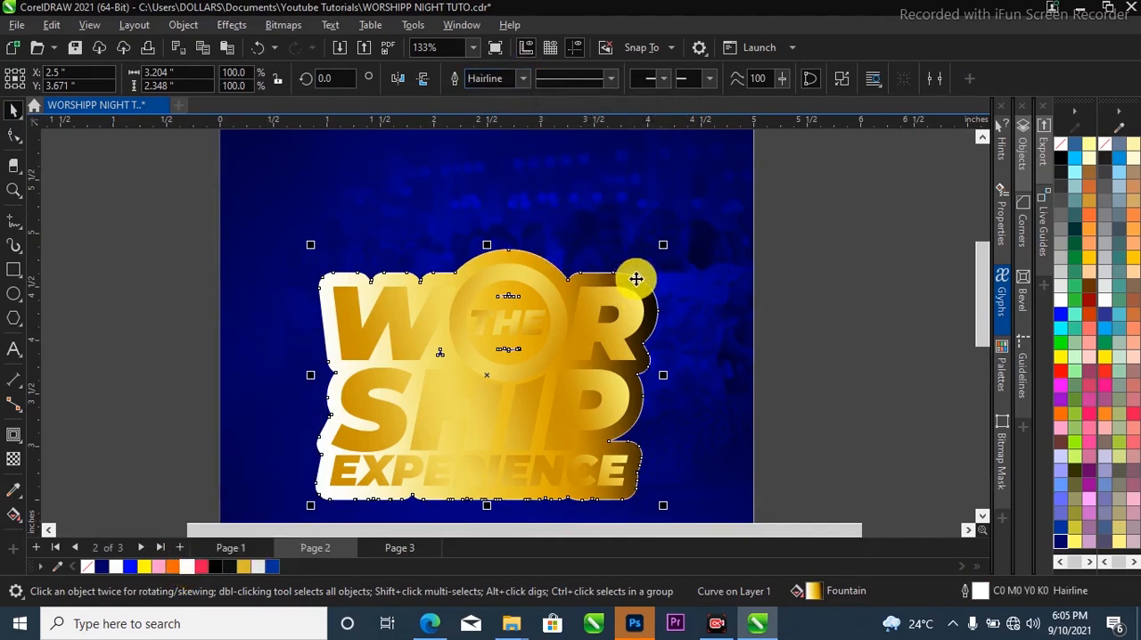
{"action": "left_click", "coordinate": [524, 78]}
{"action": "left_click", "coordinate": [479, 184]}
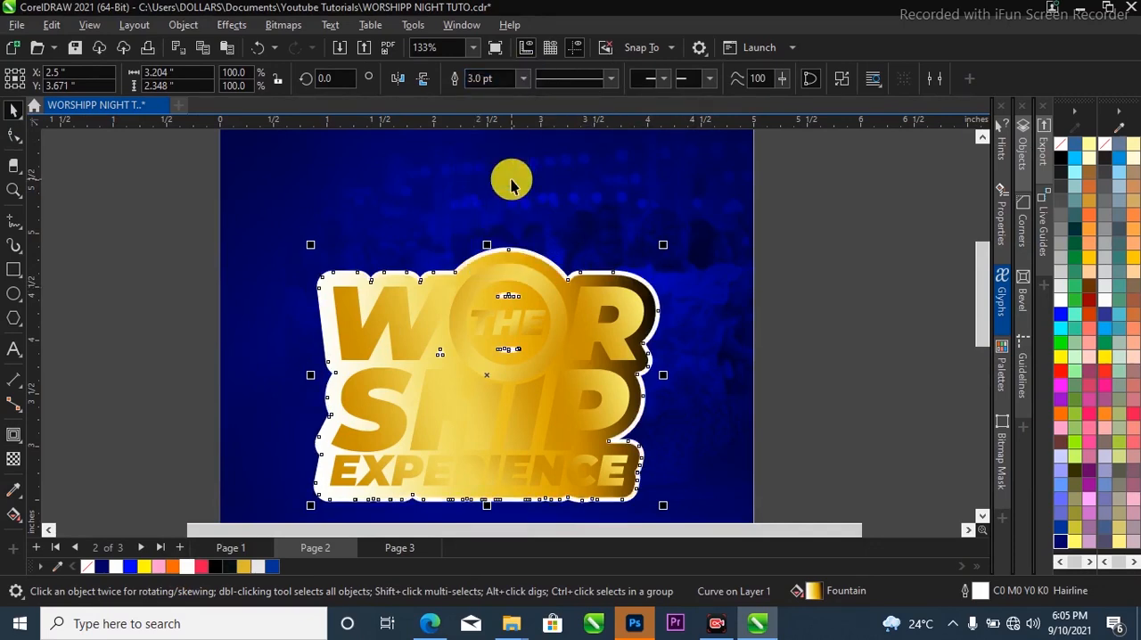
Convert the contour shape's white outline into a separate object.
{"action": "scroll", "coordinate": [601, 286], "scroll_direction": "up", "scroll_amount": 1}
{"action": "scroll", "coordinate": [626, 260], "scroll_direction": "down", "scroll_amount": 1}
{"action": "left_click", "coordinate": [627, 259]}
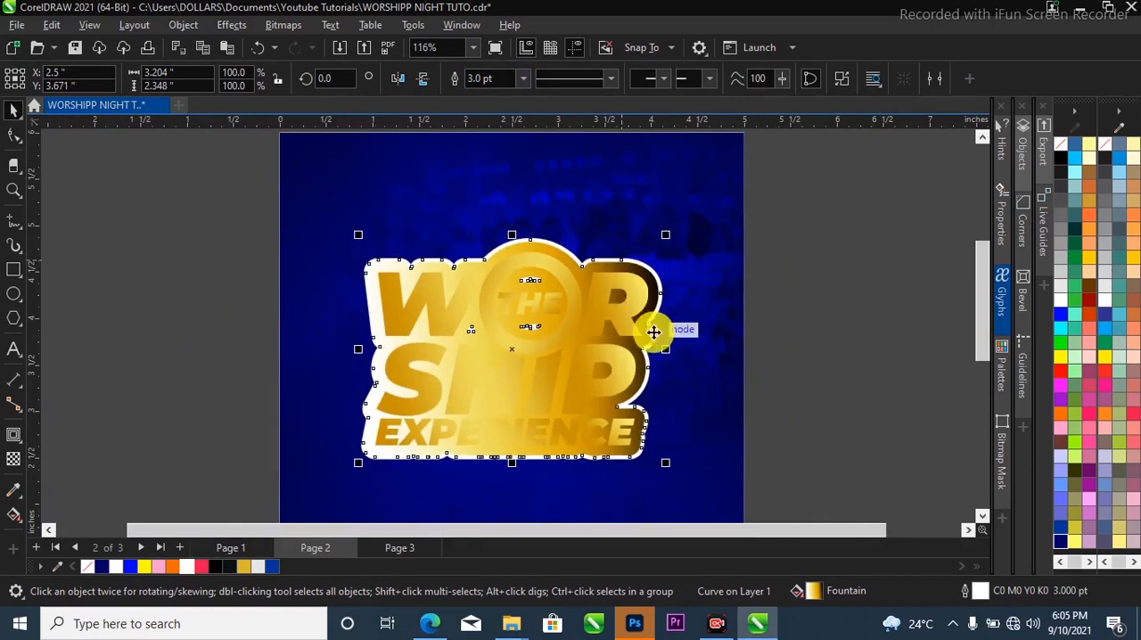
{"action": "scroll", "coordinate": [629, 254], "scroll_direction": "up", "scroll_amount": 1}
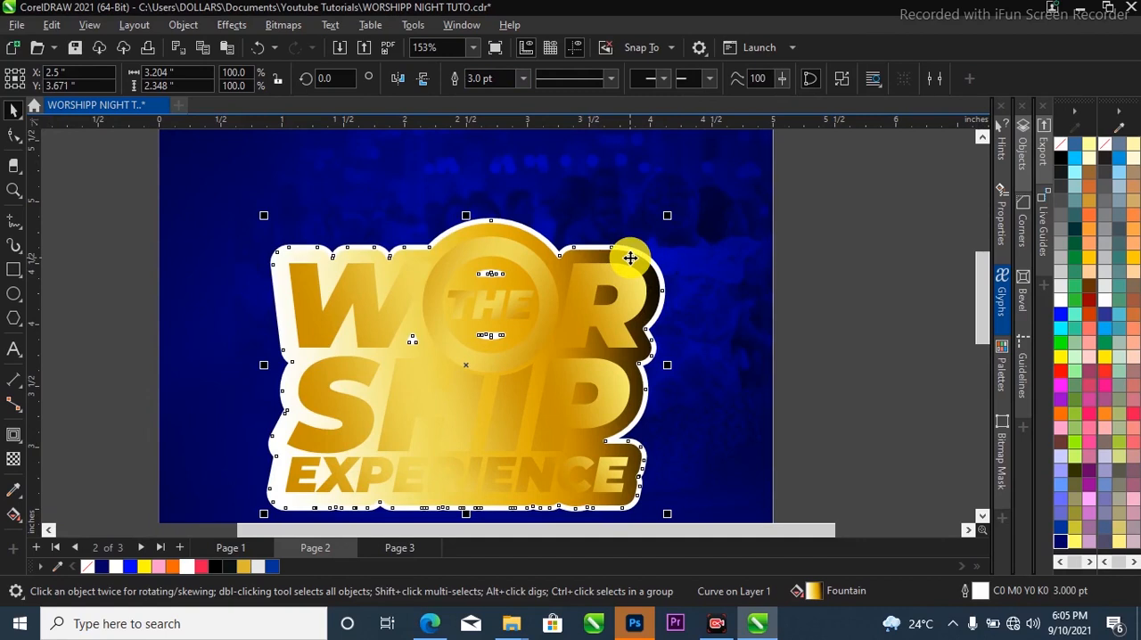
{"action": "left_click", "coordinate": [642, 257]}
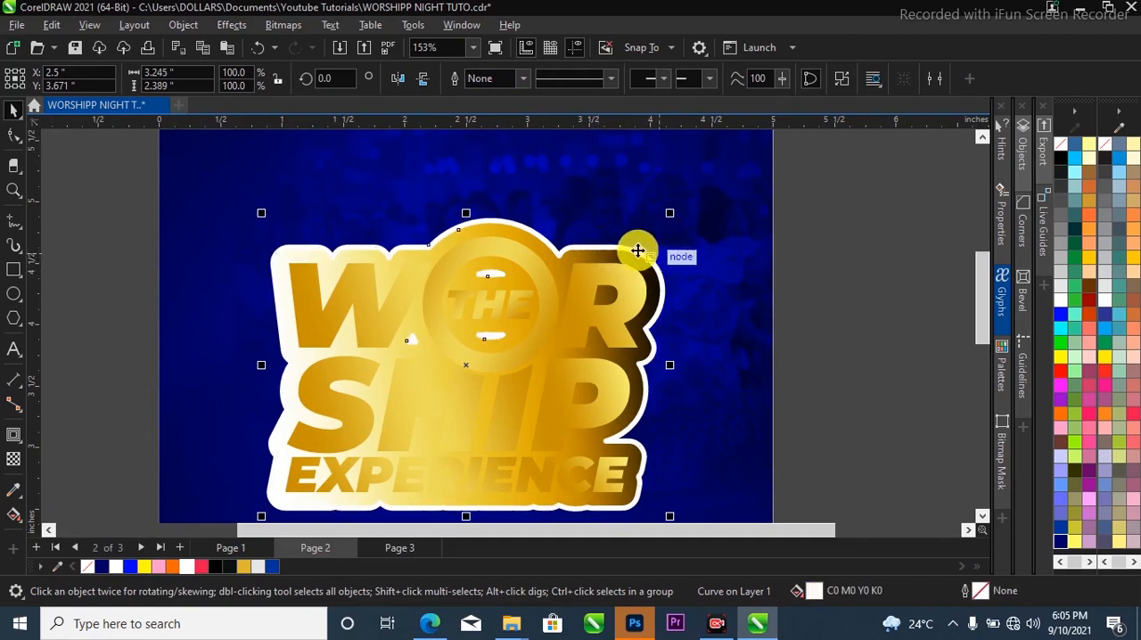
Drag the gradient-filled contour shape away from the title and delete it, keeping the white outline.
{"action": "scroll", "coordinate": [687, 270], "scroll_direction": "down", "scroll_amount": 2}
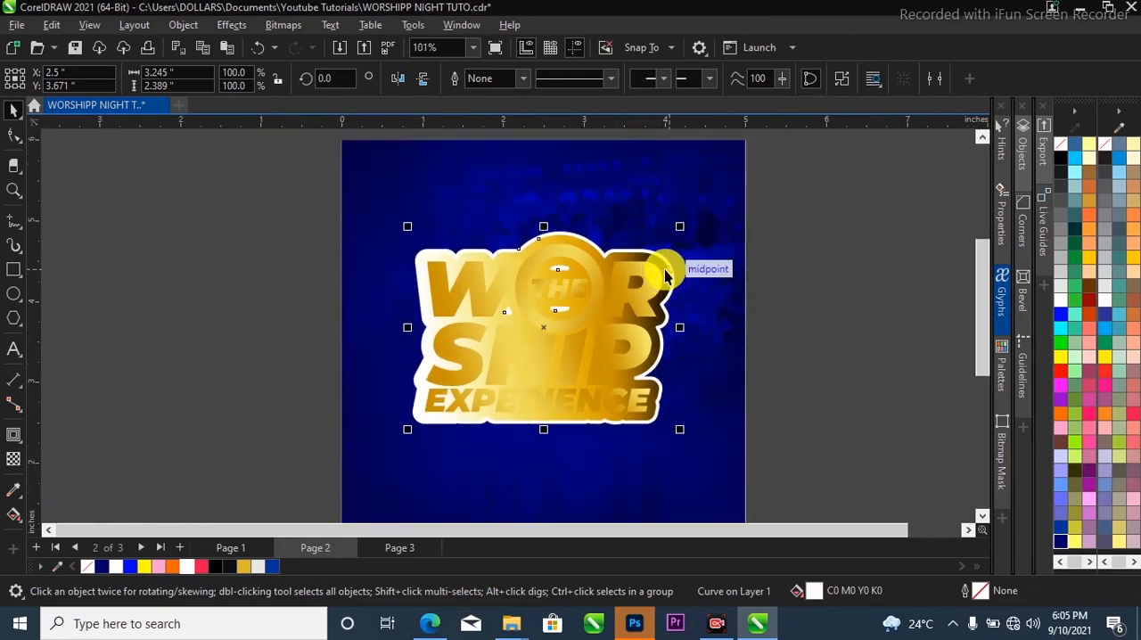
{"action": "scroll", "coordinate": [664, 269], "scroll_direction": "up", "scroll_amount": 3}
{"action": "scroll", "coordinate": [652, 270], "scroll_direction": "down", "scroll_amount": 2}
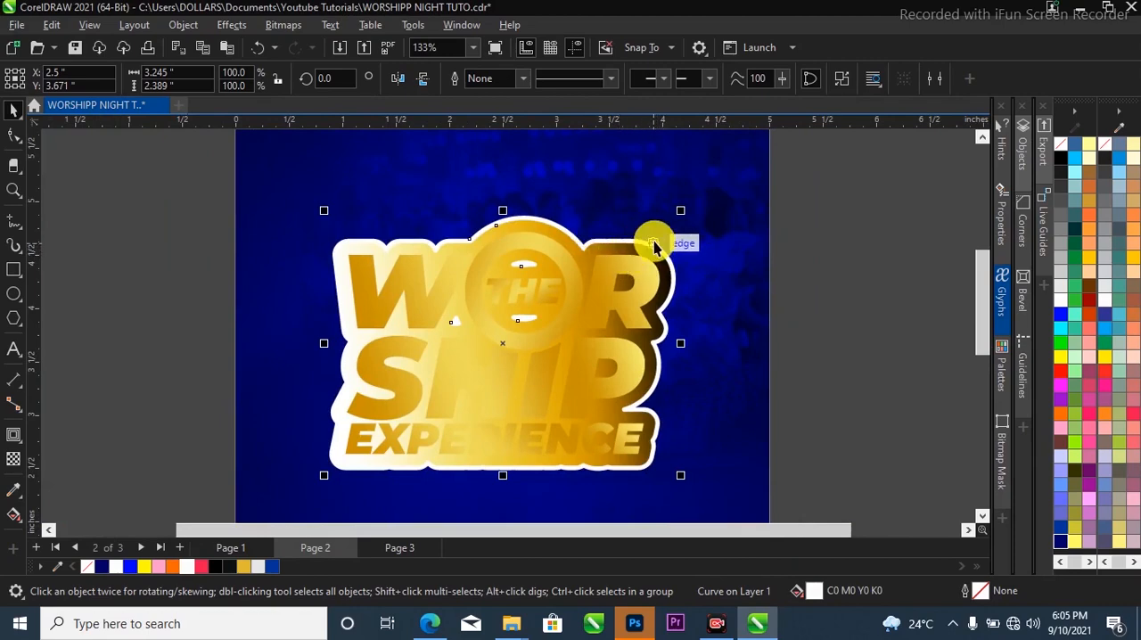
{"action": "scroll", "coordinate": [643, 240], "scroll_direction": "up", "scroll_amount": 2}
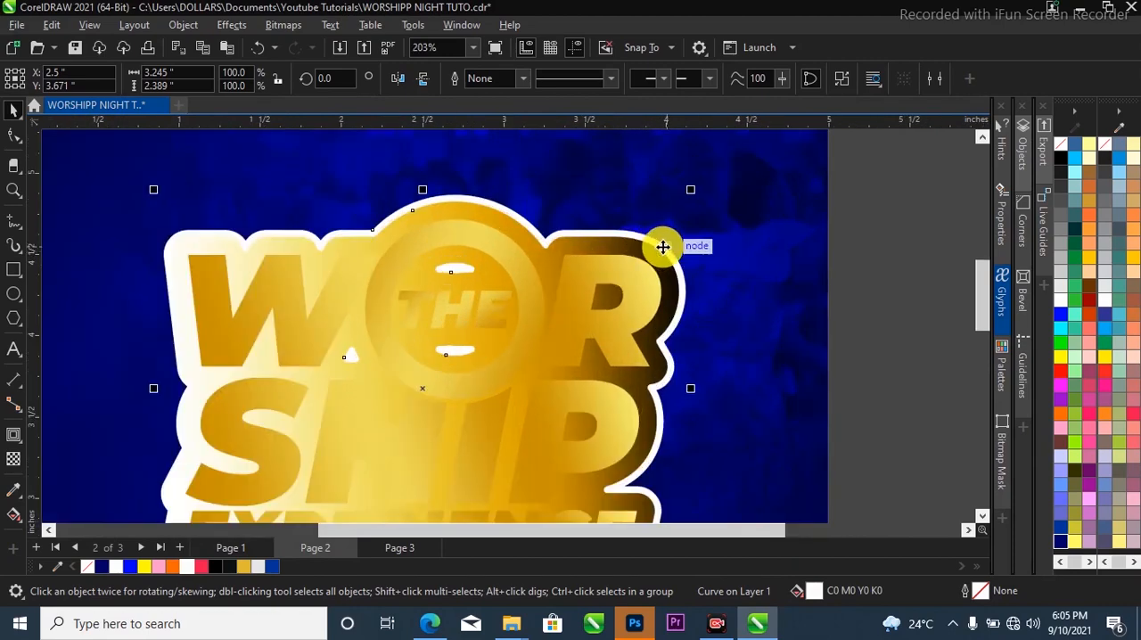
{"action": "scroll", "coordinate": [662, 247], "scroll_direction": "up", "scroll_amount": 1}
{"action": "scroll", "coordinate": [662, 247], "scroll_direction": "down", "scroll_amount": 3}
{"action": "key", "text": "Escape"}
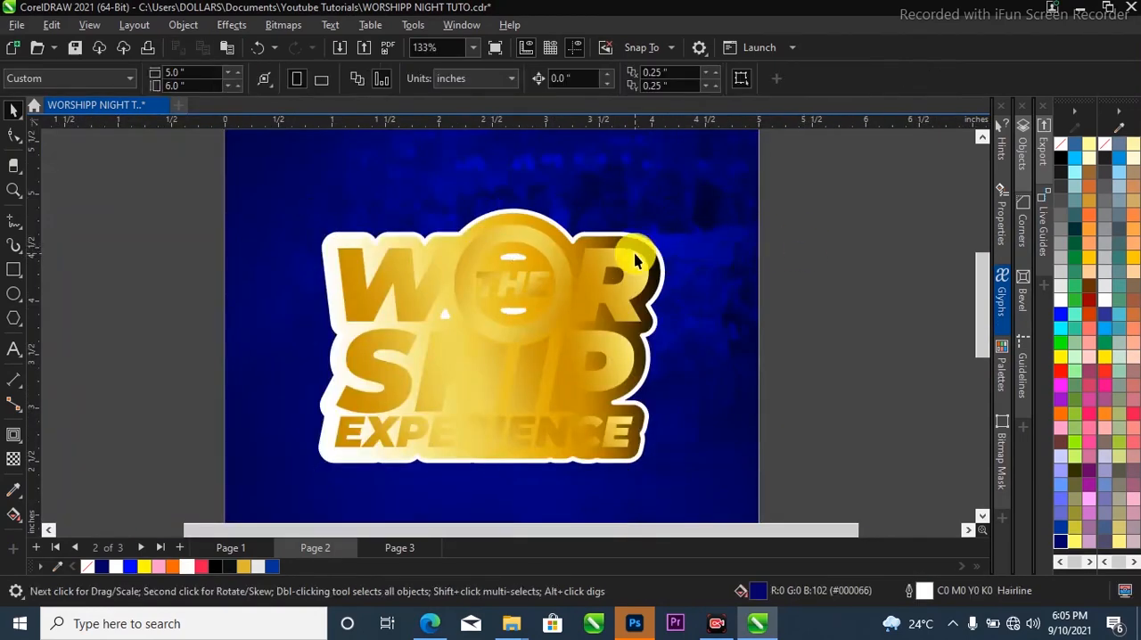
{"action": "left_click_drag", "start_coordinate": [638, 252], "coordinate": [758, 271]}
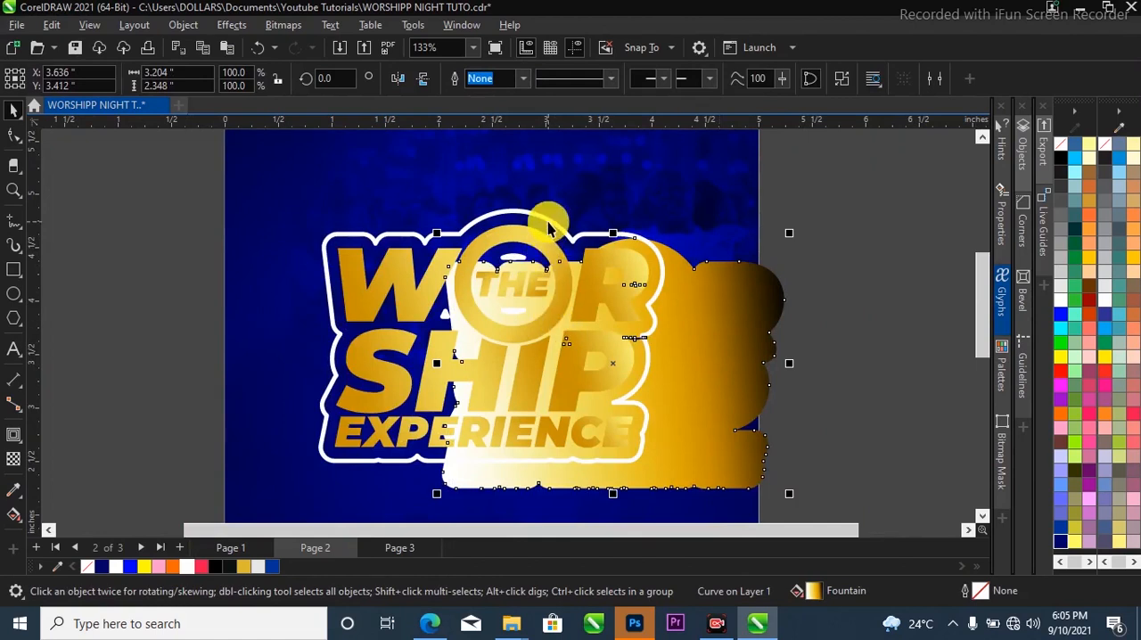
{"action": "key", "text": "Delete"}
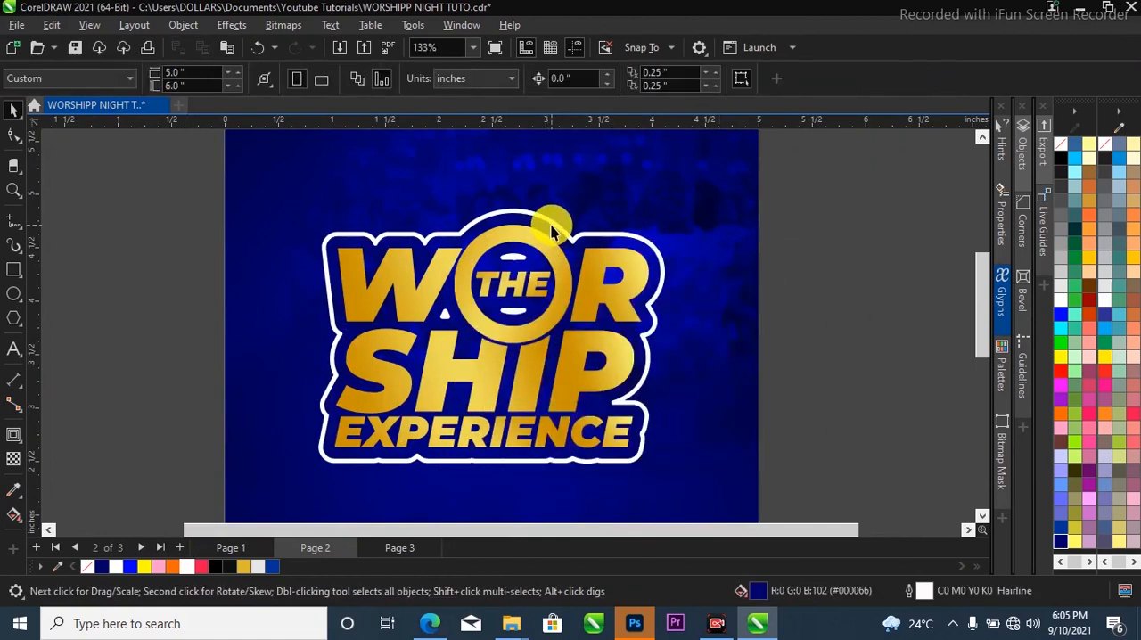
Copy the gold gradient fill of the title onto the white outline shape surrounding it.
{"action": "scroll", "coordinate": [559, 229], "scroll_direction": "up", "scroll_amount": 3}
{"action": "left_click", "coordinate": [533, 225]}
{"action": "scroll", "coordinate": [533, 224], "scroll_direction": "down", "scroll_amount": 1}
{"action": "scroll", "coordinate": [539, 249], "scroll_direction": "down", "scroll_amount": 2}
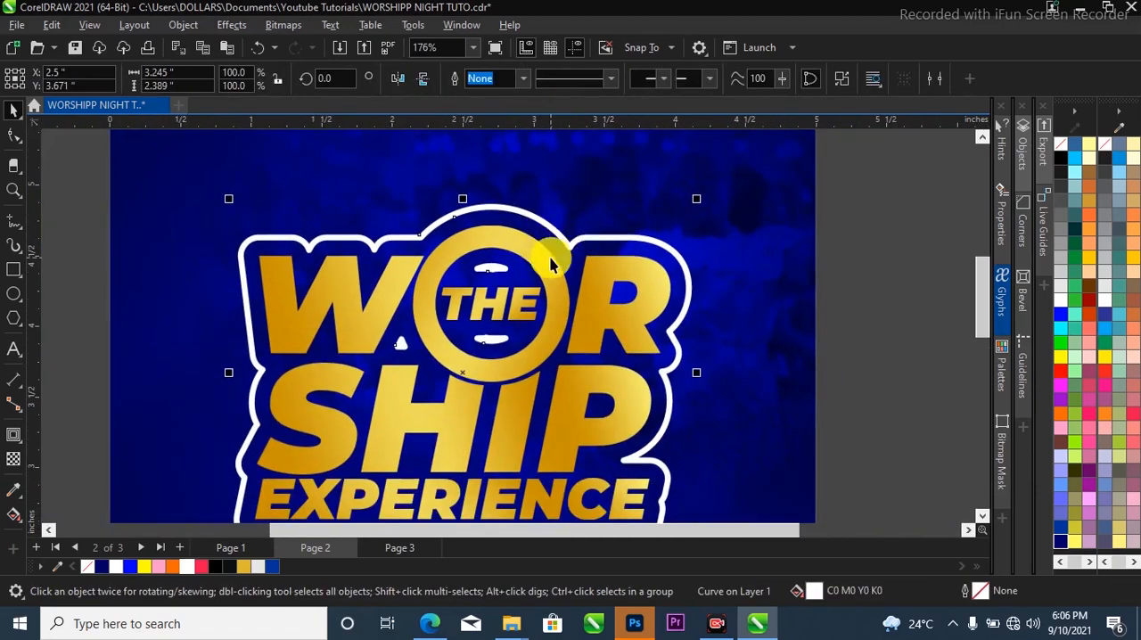
{"action": "left_click", "coordinate": [556, 288]}
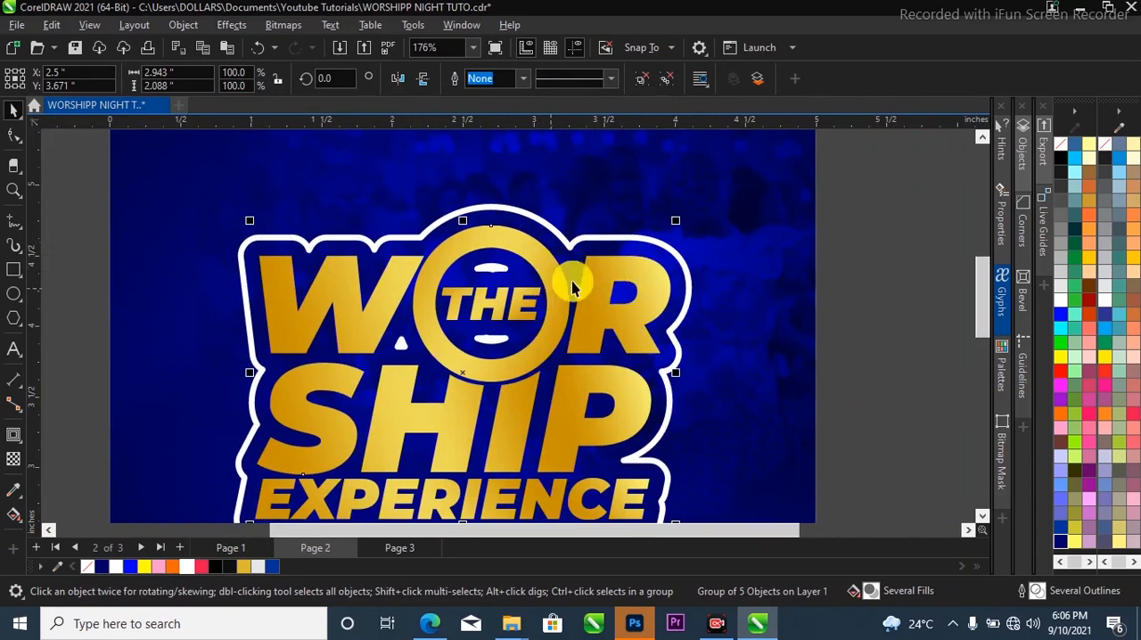
{"action": "left_click_drag", "start_coordinate": [620, 264], "coordinate": [668, 255]}
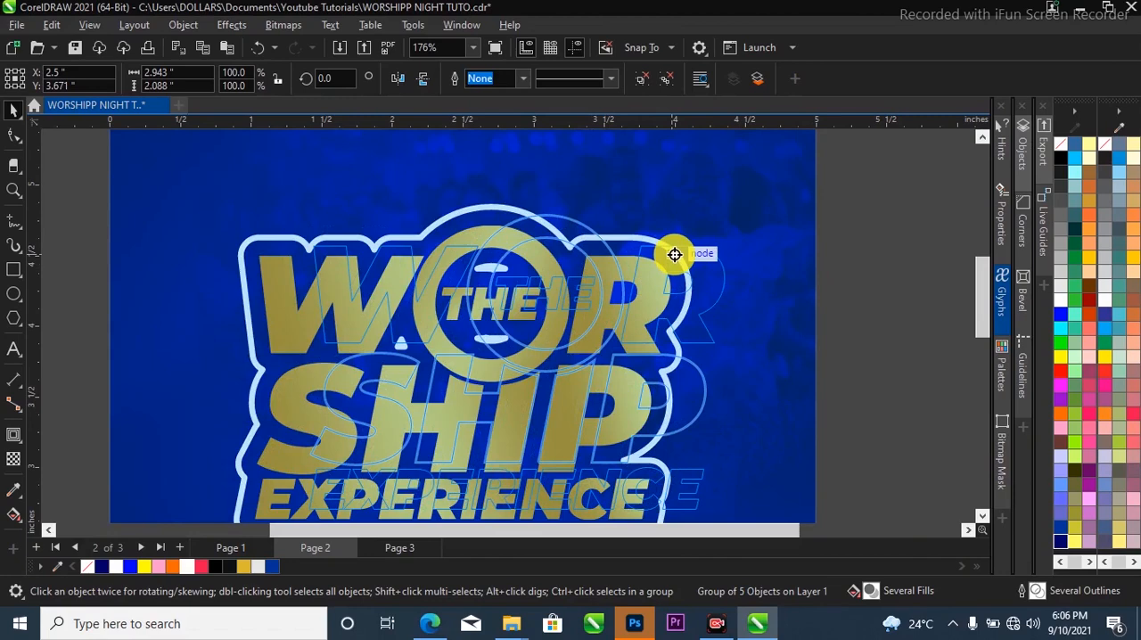
{"action": "left_click_drag", "start_coordinate": [675, 255], "coordinate": [677, 257]}
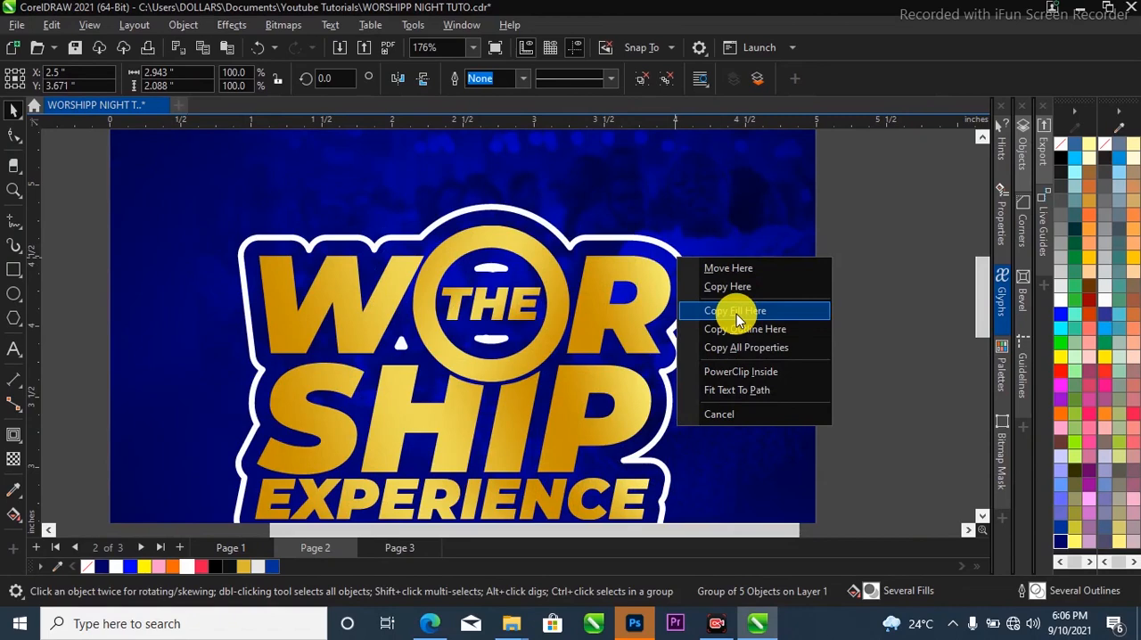
{"action": "left_click", "coordinate": [736, 312]}
Select the title together with its gold outline shape and group them.
{"action": "scroll", "coordinate": [734, 311], "scroll_direction": "down", "scroll_amount": 4}
{"action": "left_click", "coordinate": [736, 262]}
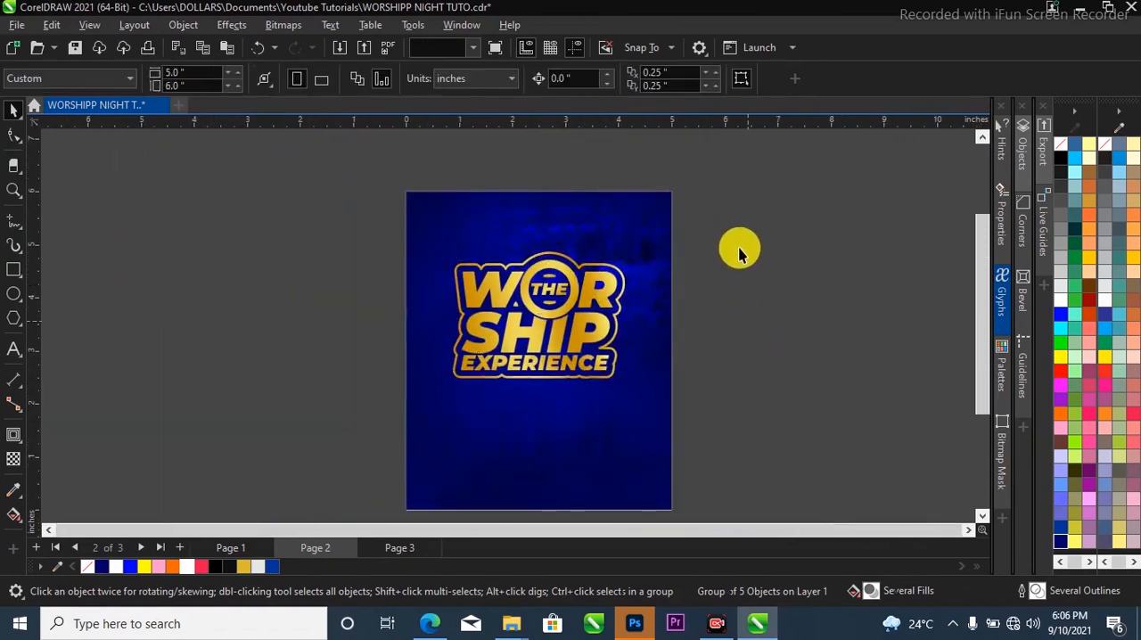
{"action": "left_click_drag", "start_coordinate": [746, 222], "coordinate": [360, 419]}
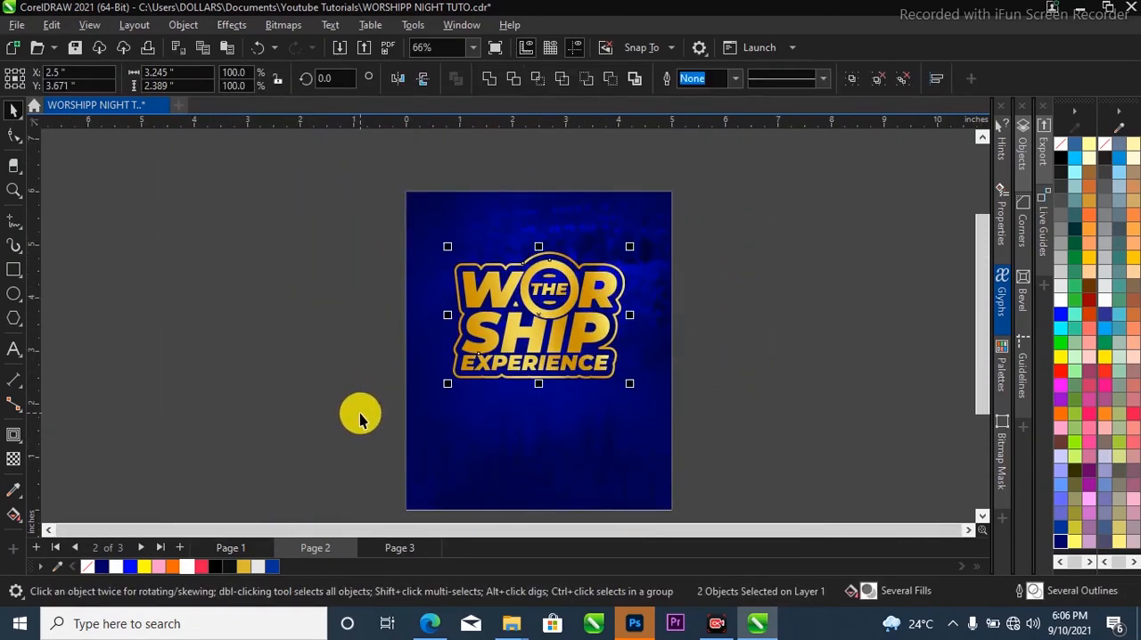
{"action": "key", "text": "ctrl+g"}
Fill the title group black as a backing copy and offset the gold title slightly up and left over it.
{"action": "scroll", "coordinate": [535, 274], "scroll_direction": "up", "scroll_amount": 2}
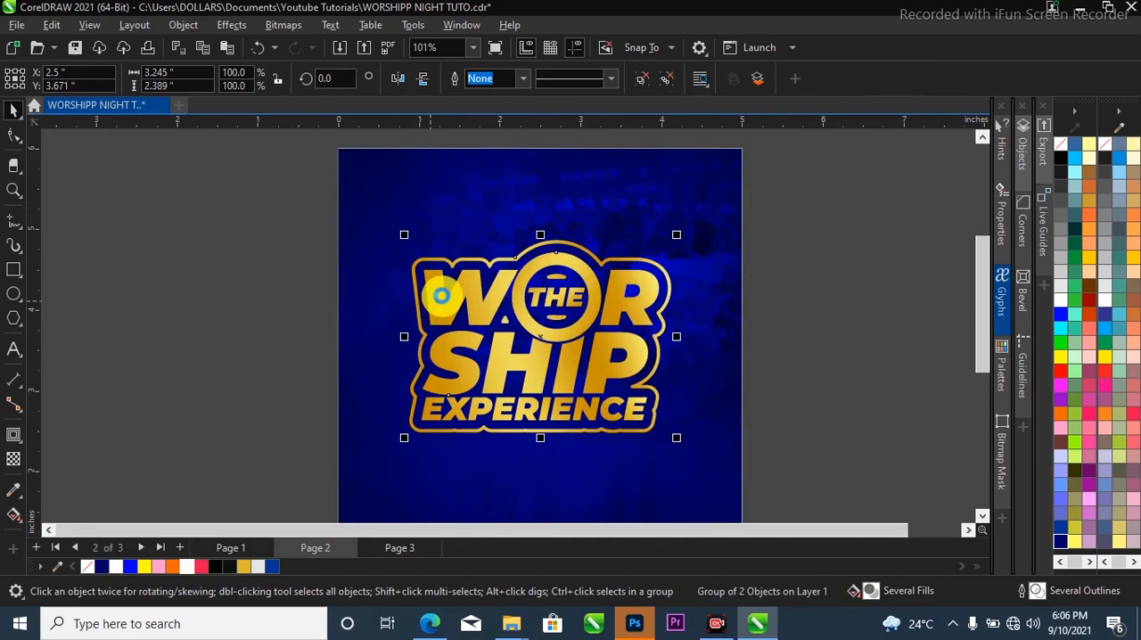
{"action": "left_click", "coordinate": [217, 569]}
{"action": "scroll", "coordinate": [606, 347], "scroll_direction": "up", "scroll_amount": 2}
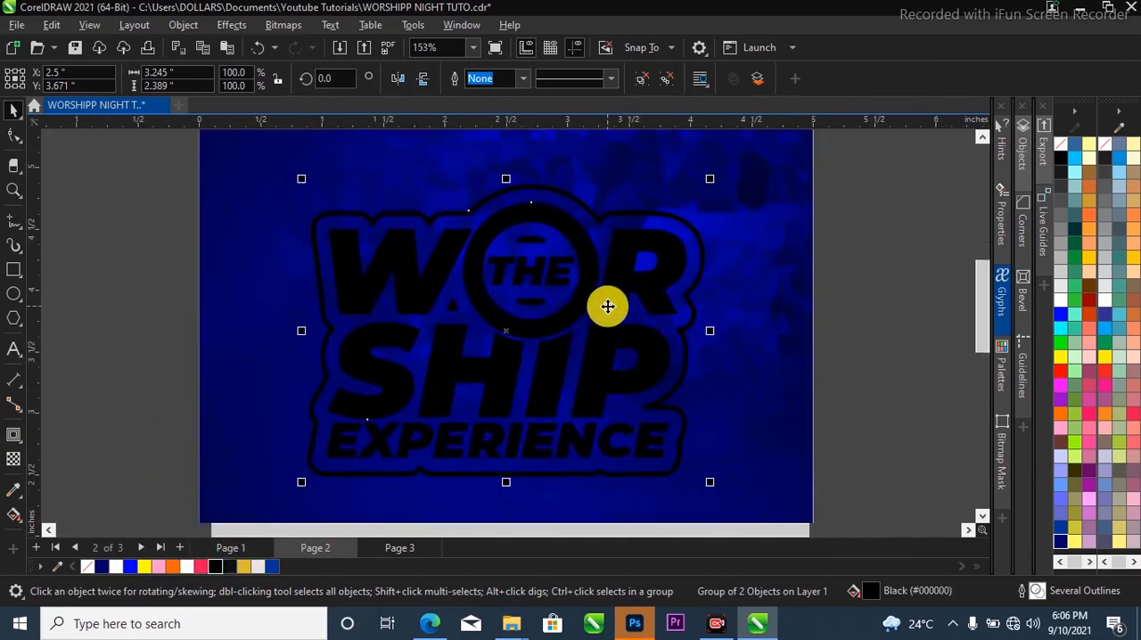
{"action": "key", "text": "ctrl+z"}
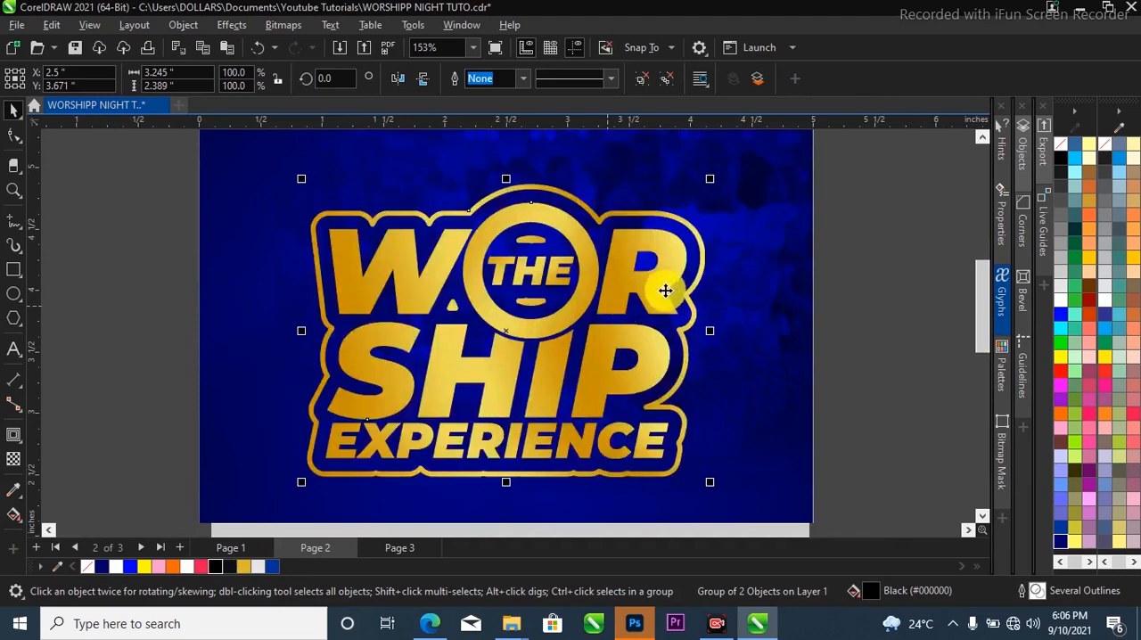
{"action": "scroll", "coordinate": [664, 284], "scroll_direction": "up", "scroll_amount": 3}
{"action": "mouse_move", "coordinate": [678, 260]}
{"action": "left_mouse_down"}
{"action": "mouse_move", "coordinate": [669, 256]}
{"action": "mouse_move", "coordinate": [683, 247]}
{"action": "mouse_move", "coordinate": [672, 248]}
{"action": "left_mouse_up"}
{"action": "scroll", "coordinate": [688, 251], "scroll_direction": "up", "scroll_amount": 2}
{"action": "scroll", "coordinate": [677, 269], "scroll_direction": "down", "scroll_amount": 1}
{"action": "scroll", "coordinate": [682, 285], "scroll_direction": "down", "scroll_amount": 4}
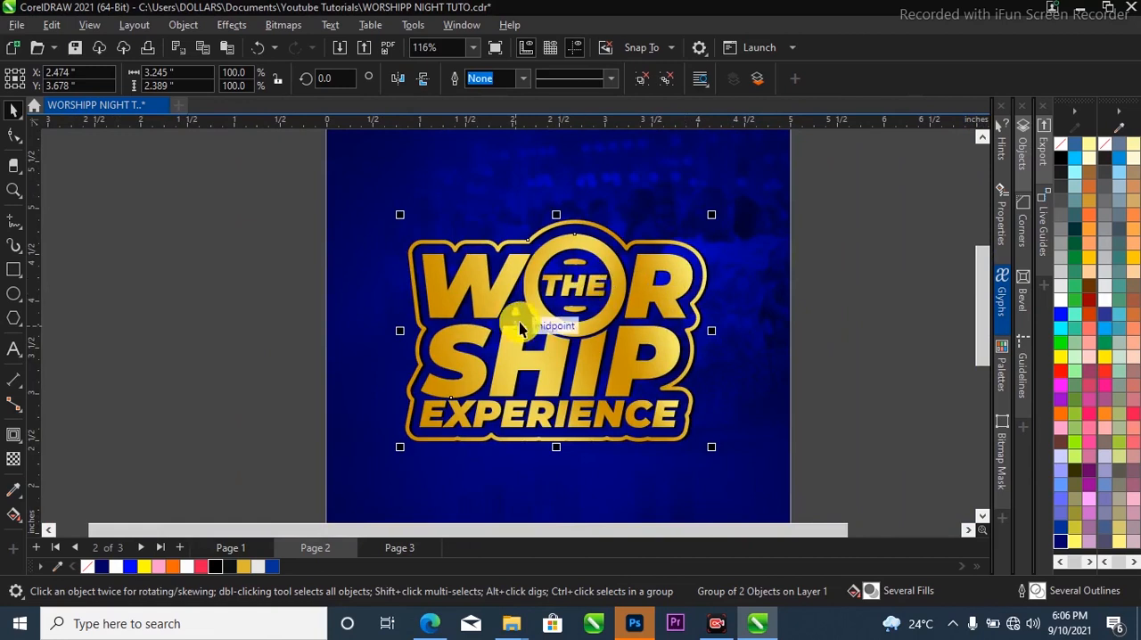
Add a black drop shadow to the gold title group in Multiply mode, with 50 opacity and 15 feather.
{"action": "left_click", "coordinate": [24, 446]}
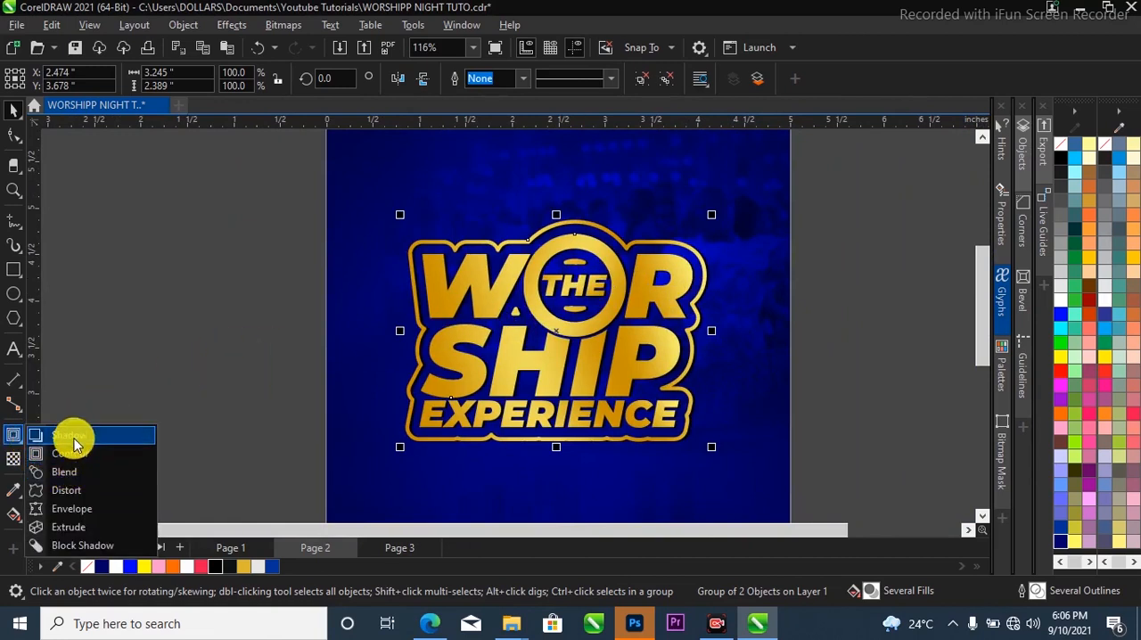
{"action": "left_click", "coordinate": [71, 436]}
{"action": "left_click_drag", "start_coordinate": [406, 332], "coordinate": [706, 332]}
{"action": "scroll", "coordinate": [707, 333], "scroll_direction": "down", "scroll_amount": 1}
{"action": "key", "text": "space"}
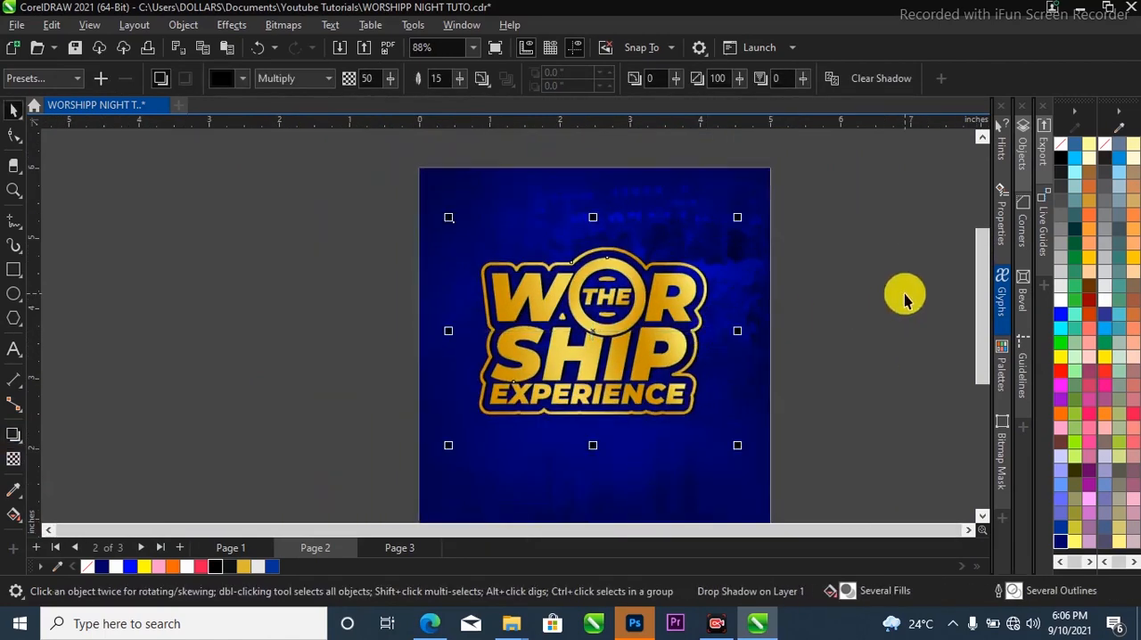
Select all the title objects including the drop shadow and group them.
{"action": "left_click", "coordinate": [885, 224]}
{"action": "left_click_drag", "start_coordinate": [886, 225], "coordinate": [280, 481]}
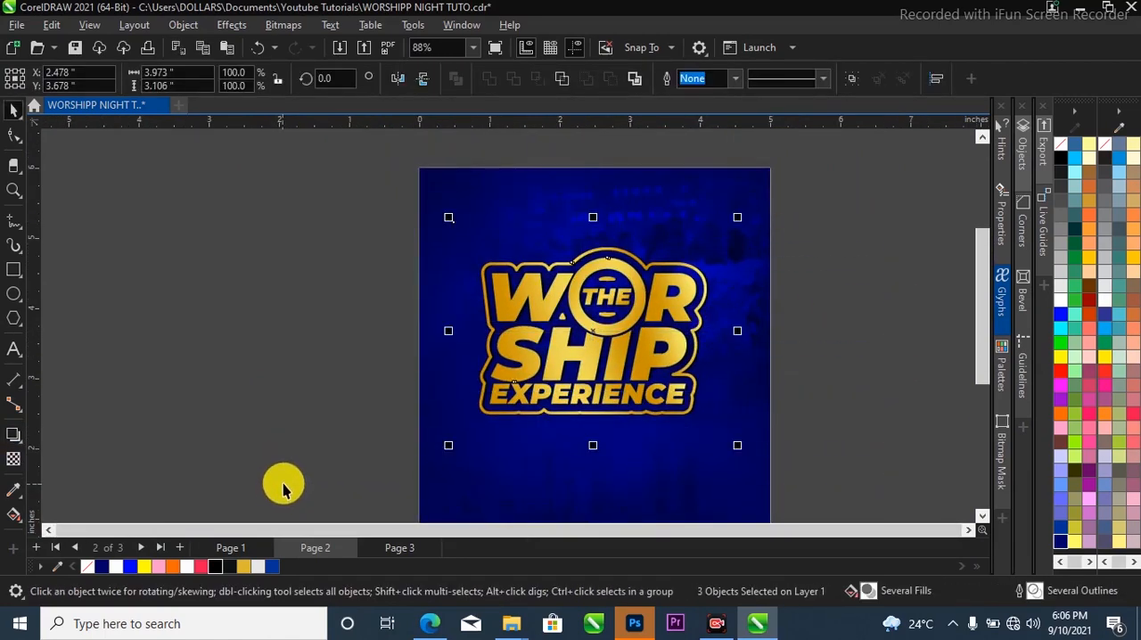
{"action": "scroll", "coordinate": [479, 328], "scroll_direction": "down", "scroll_amount": 2}
{"action": "key", "text": "ctrl+g"}
{"action": "scroll", "coordinate": [557, 398], "scroll_direction": "up", "scroll_amount": 1}
{"action": "left_click", "coordinate": [739, 351]}
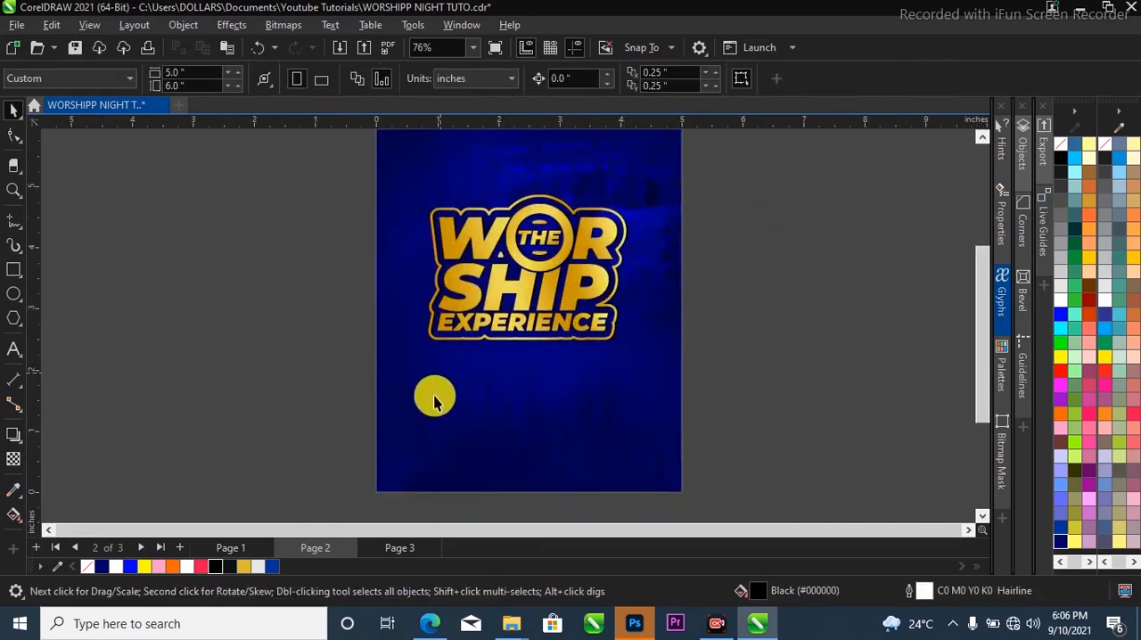
Copy the cut-out photos of the two speakers from Page 3 to the lower part of the flyer on Page 2.
{"action": "left_click", "coordinate": [399, 547]}
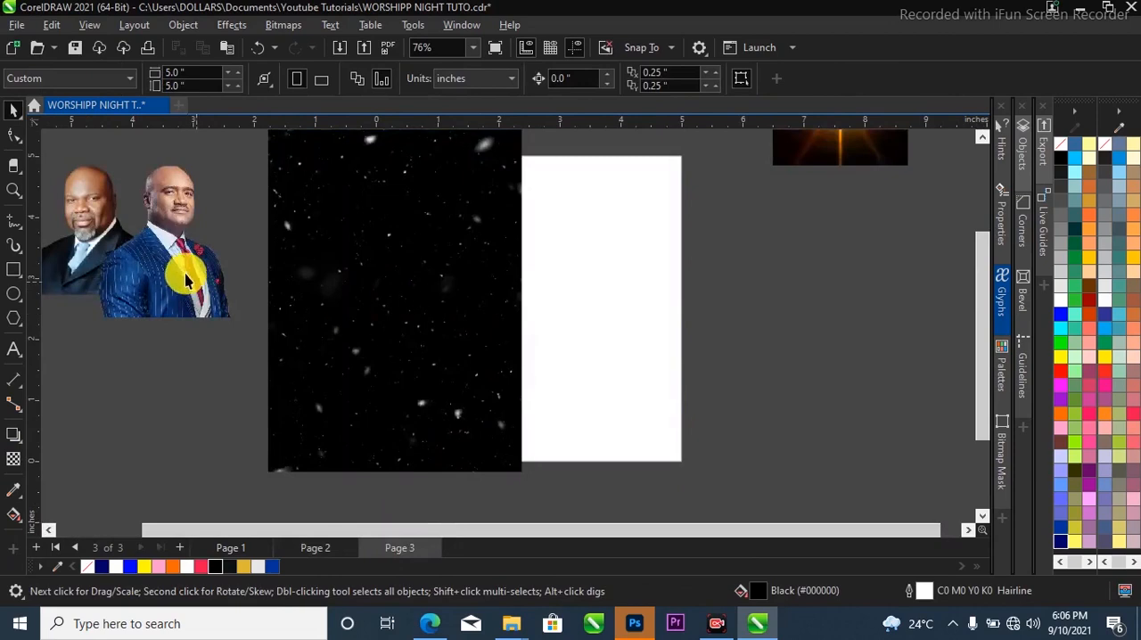
{"action": "left_click_drag", "start_coordinate": [423, 410], "coordinate": [586, 486]}
{"action": "scroll", "coordinate": [580, 497], "scroll_direction": "up", "scroll_amount": 1}
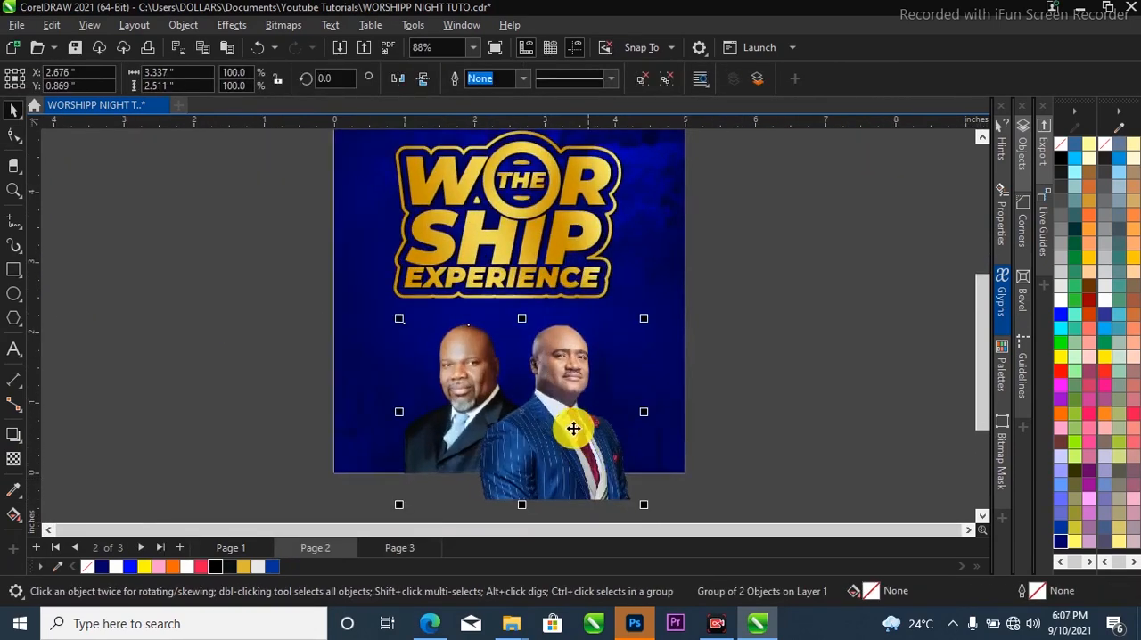
PowerClip the grouped speaker photos inside the blue flyer background.
{"action": "scroll", "coordinate": [606, 460], "scroll_direction": "down", "scroll_amount": 1}
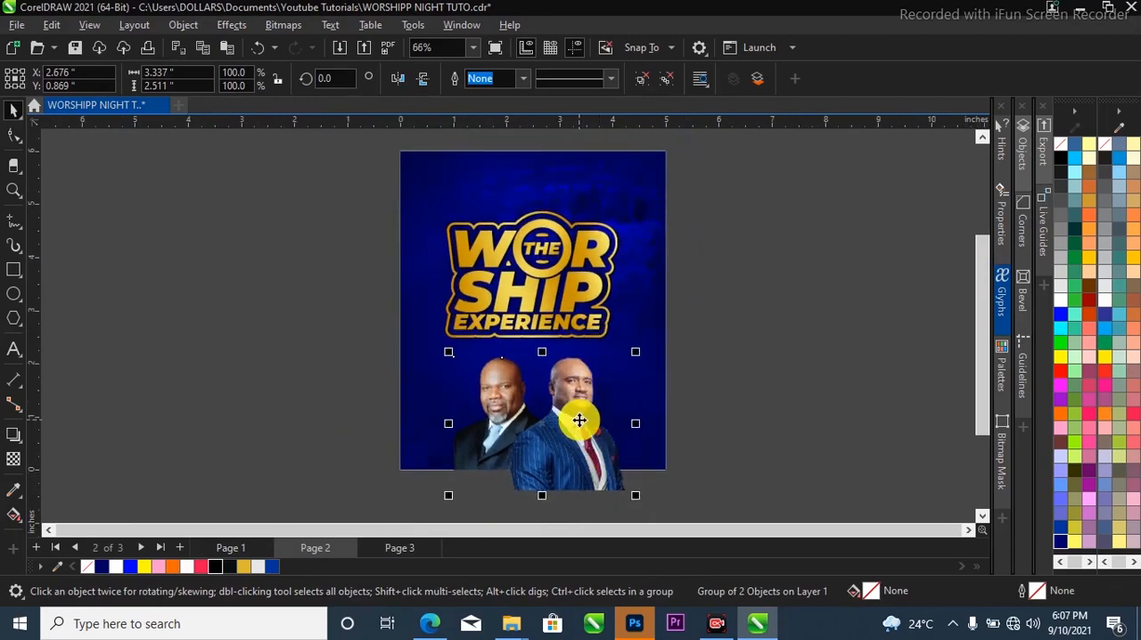
{"action": "right_click", "coordinate": [579, 421]}
{"action": "left_click", "coordinate": [649, 313]}
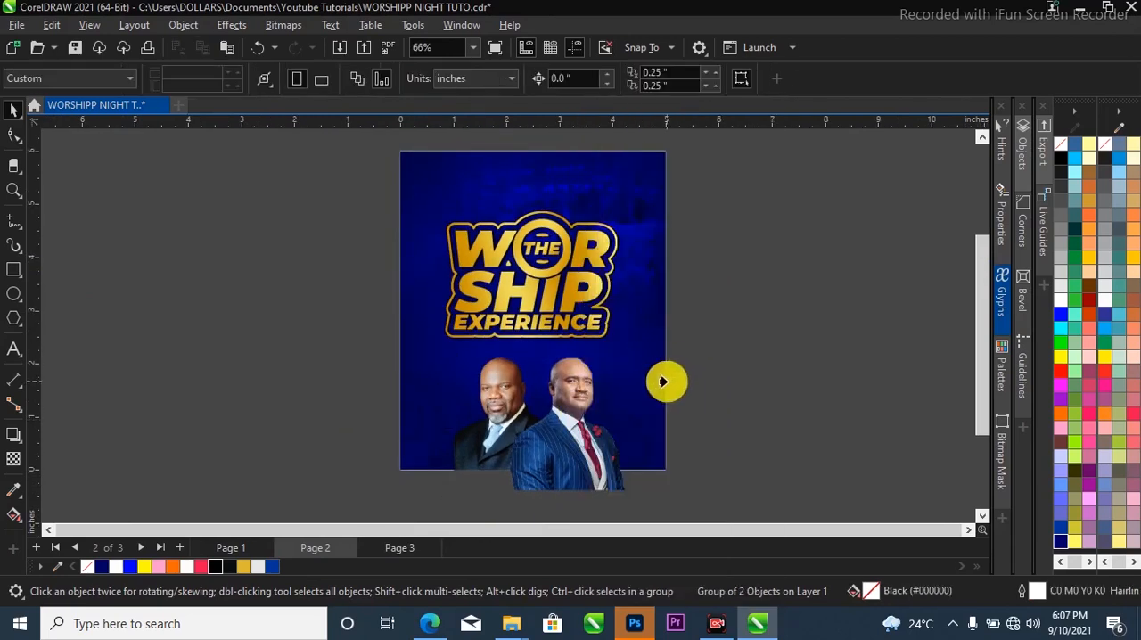
{"action": "left_click", "coordinate": [662, 381]}
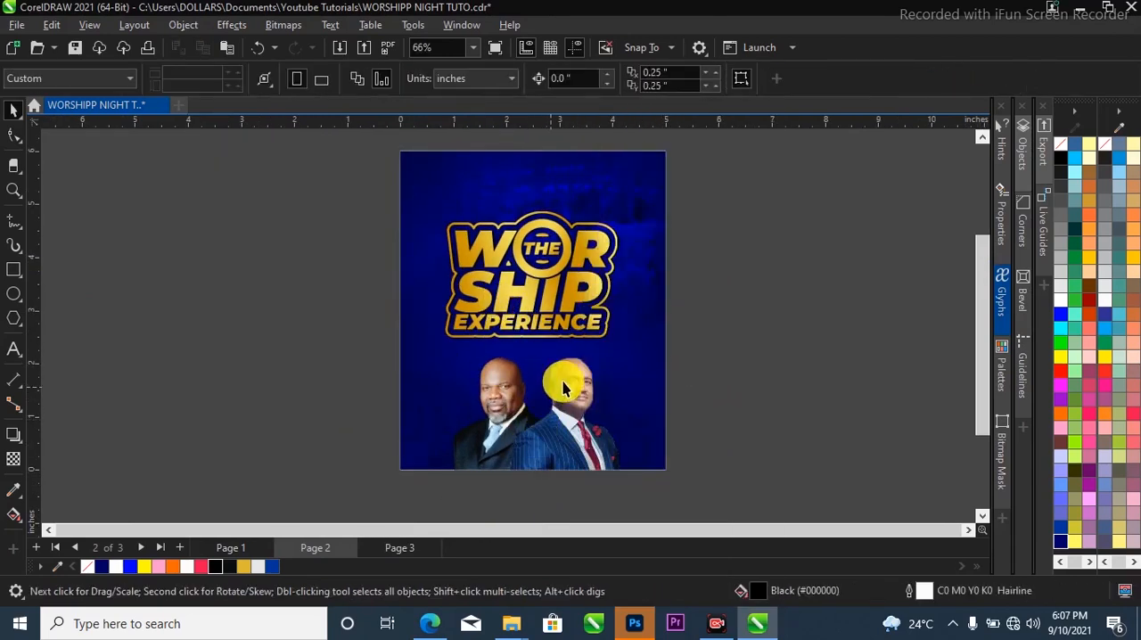
Scale the title group down slightly, move it up above the speakers, and centre it horizontally on the background.
{"action": "left_click_drag", "start_coordinate": [344, 186], "coordinate": [606, 339]}
{"action": "scroll", "coordinate": [600, 224], "scroll_direction": "up", "scroll_amount": 1}
{"action": "left_click_drag", "start_coordinate": [624, 197], "coordinate": [641, 181]}
{"action": "left_click_drag", "start_coordinate": [595, 224], "coordinate": [609, 217]}
{"action": "left_click", "coordinate": [667, 295], "text": "shift"}
{"action": "key", "text": "c"}
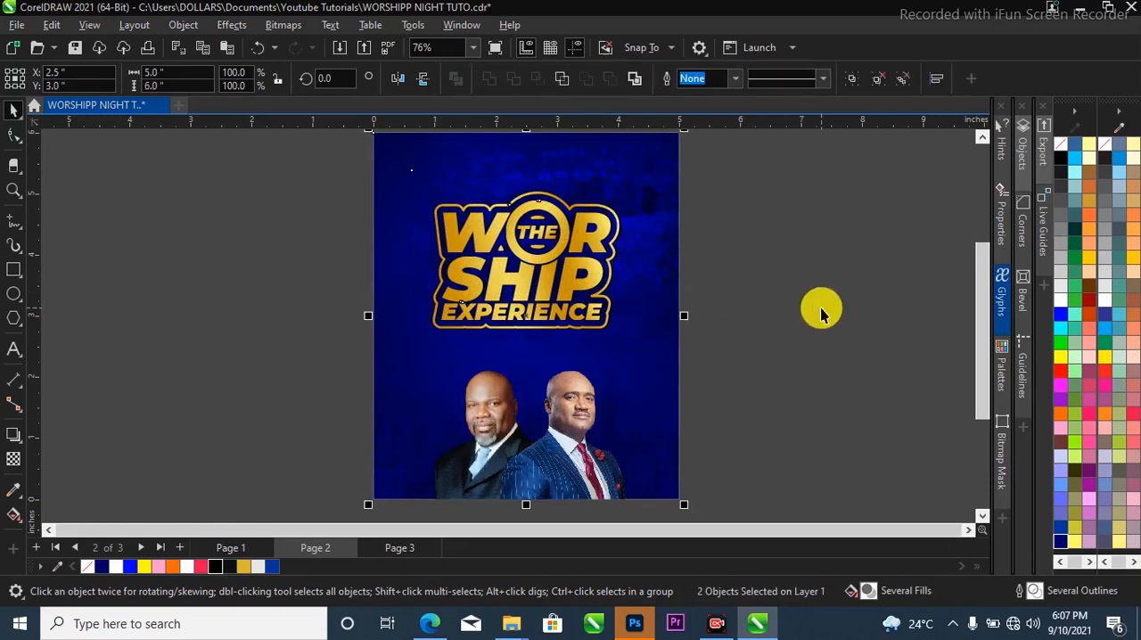
{"action": "left_click", "coordinate": [820, 311]}
Copy the Bright Light Intl Church logo and name from Page 1 to the top of the flyer on Page 2.
{"action": "left_click", "coordinate": [254, 546]}
{"action": "scroll", "coordinate": [425, 369], "scroll_direction": "down", "scroll_amount": 3}
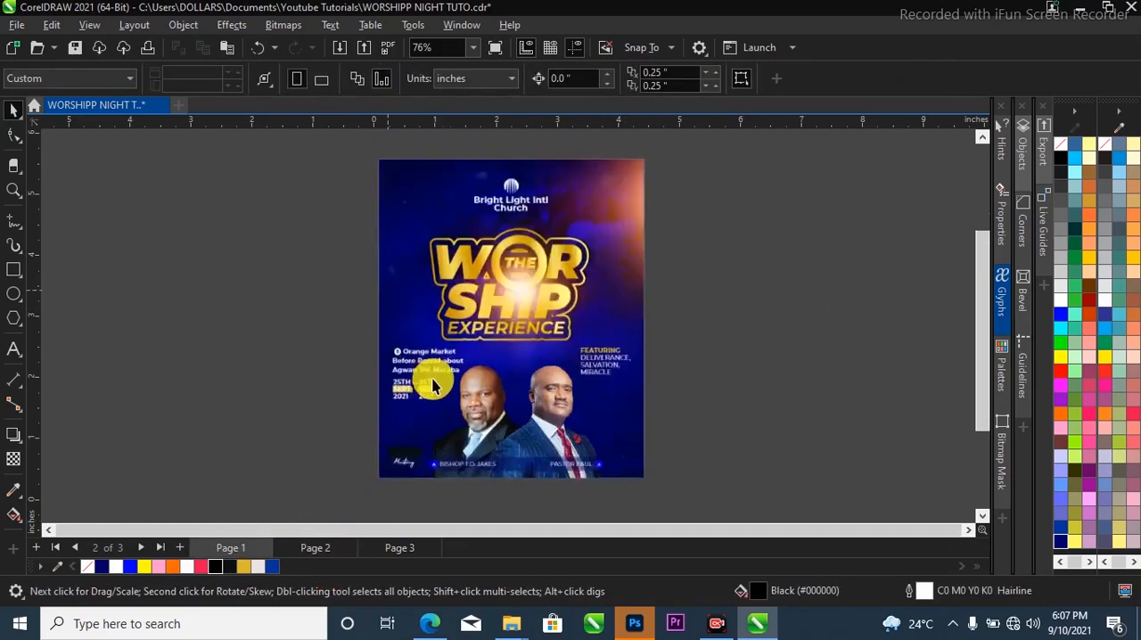
{"action": "left_click_drag", "start_coordinate": [360, 191], "coordinate": [630, 265]}
{"action": "scroll", "coordinate": [499, 245], "scroll_direction": "up", "scroll_amount": 4}
{"action": "scroll", "coordinate": [499, 312], "scroll_direction": "down", "scroll_amount": 2}
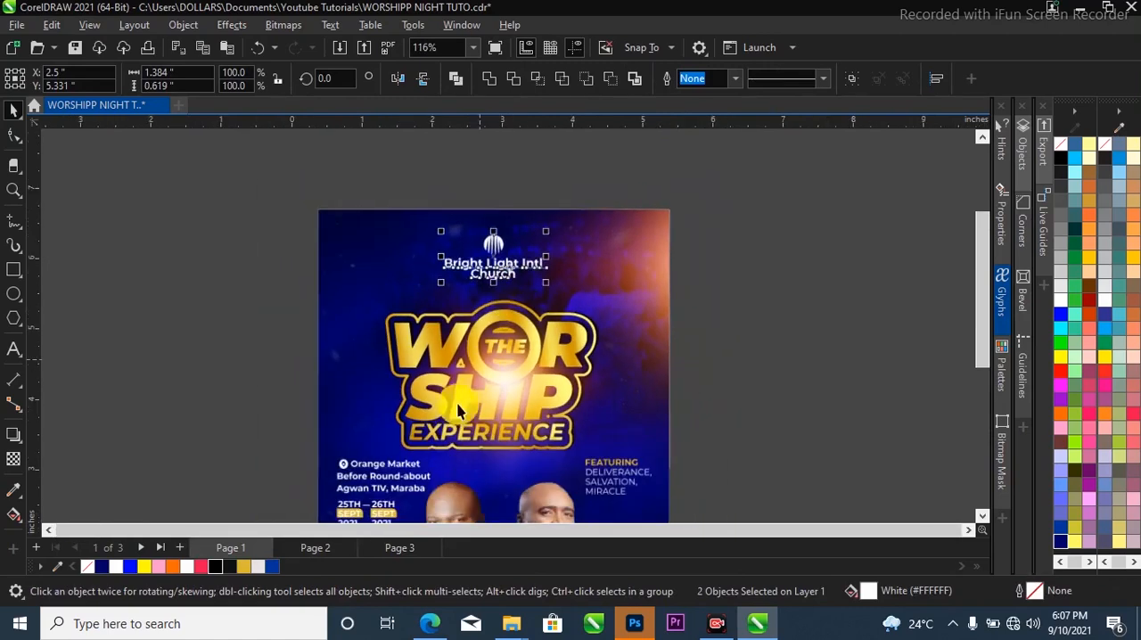
{"action": "left_click", "coordinate": [331, 548]}
{"action": "scroll", "coordinate": [488, 287], "scroll_direction": "up", "scroll_amount": 1}
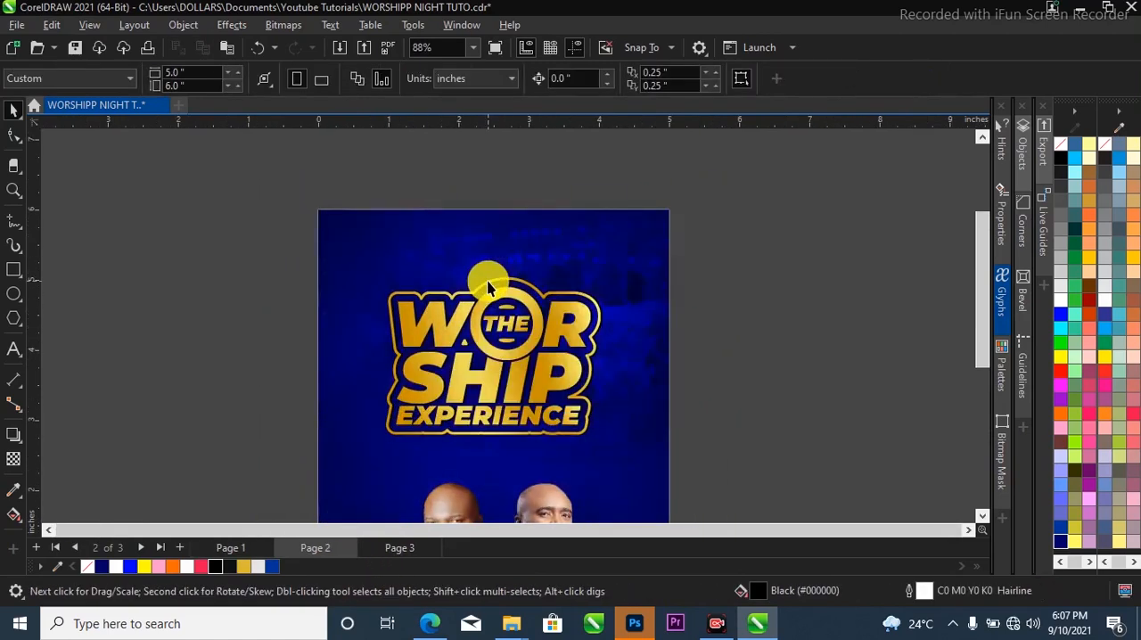
{"action": "scroll", "coordinate": [489, 280], "scroll_direction": "up", "scroll_amount": 2}
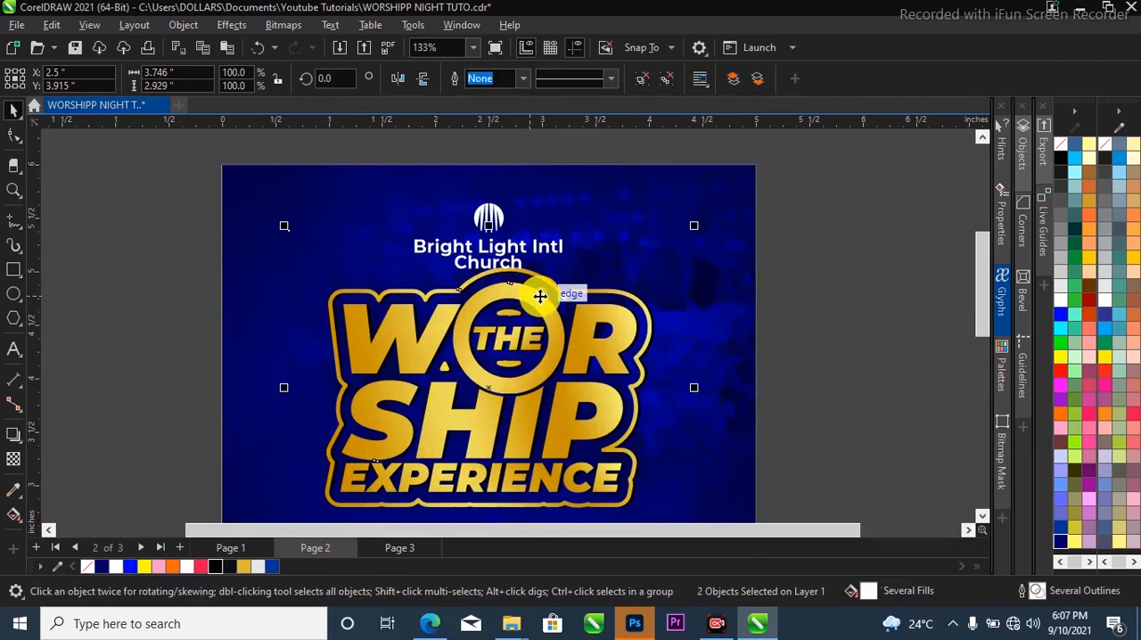
Move the title group down to clear the church name and centre it horizontally on the background.
{"action": "scroll", "coordinate": [537, 297], "scroll_direction": "up", "scroll_amount": 2}
{"action": "mouse_move", "coordinate": [517, 293]}
{"action": "left_mouse_down"}
{"action": "mouse_move", "coordinate": [511, 324]}
{"action": "mouse_move", "coordinate": [496, 287]}
{"action": "left_mouse_up"}
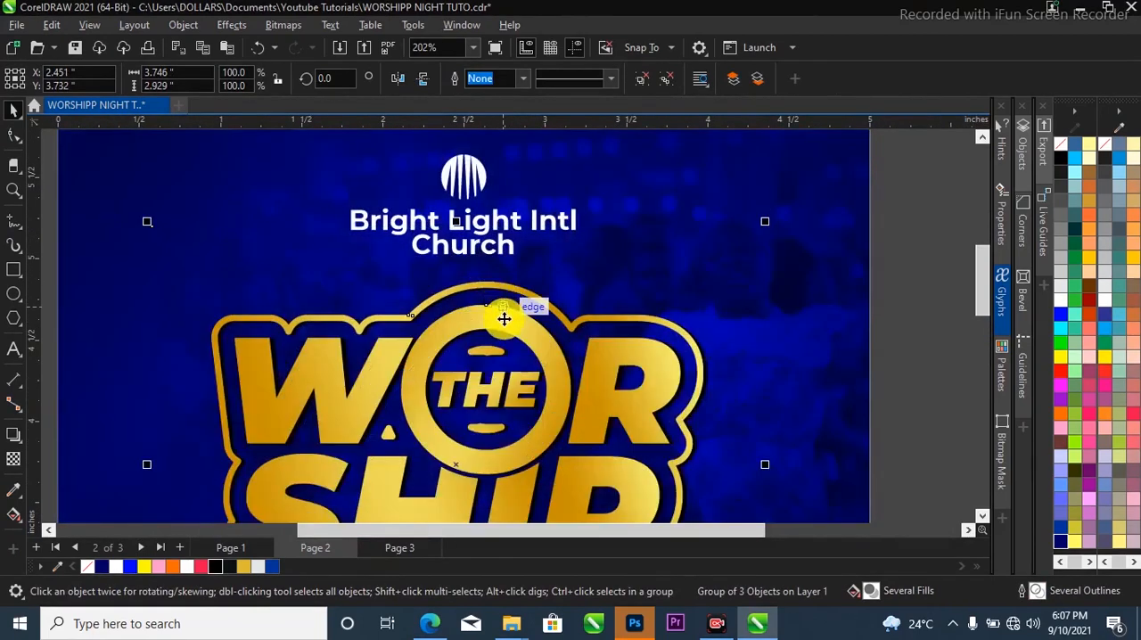
{"action": "scroll", "coordinate": [504, 316], "scroll_direction": "down", "scroll_amount": 1}
{"action": "scroll", "coordinate": [311, 214], "scroll_direction": "down", "scroll_amount": 4}
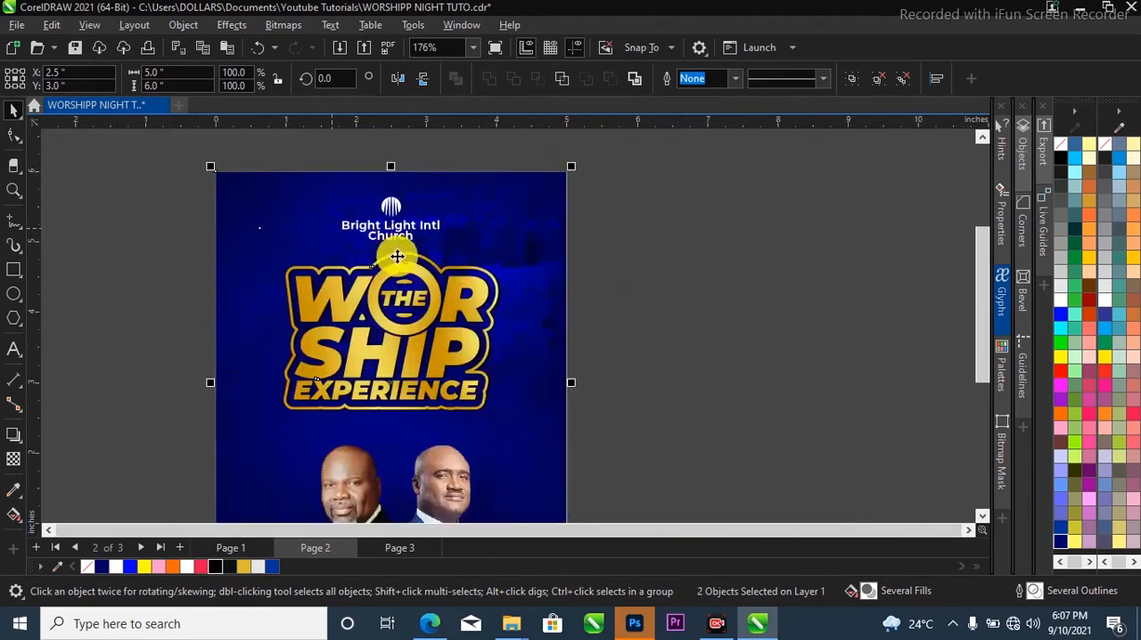
{"action": "key", "text": "Escape"}
{"action": "scroll", "coordinate": [234, 336], "scroll_direction": "up", "scroll_amount": 1}
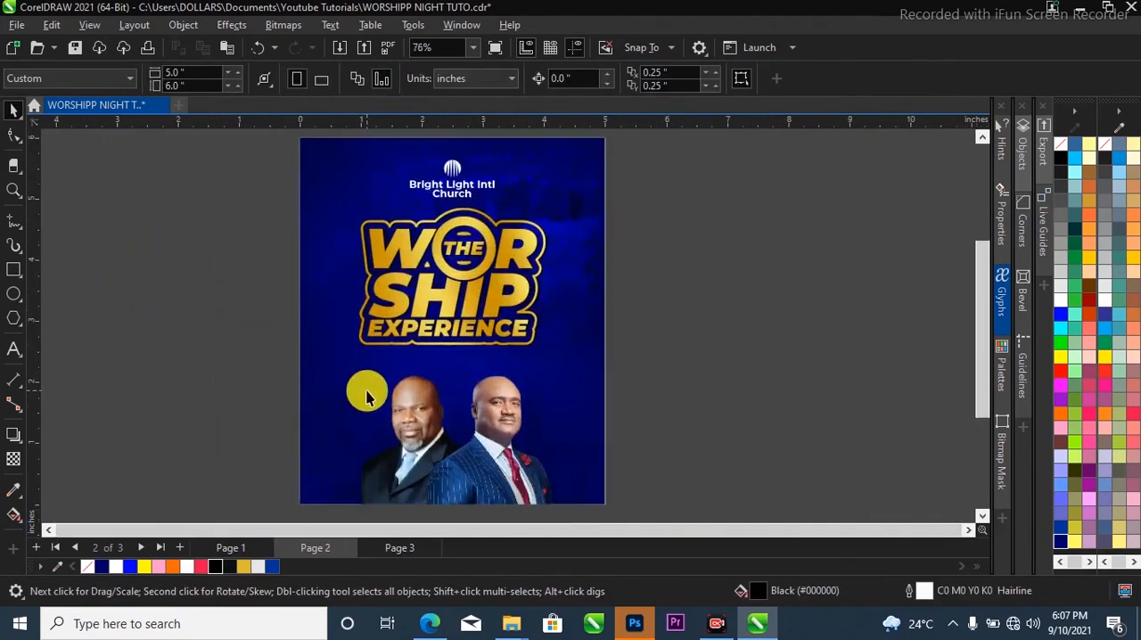
Copy the venue, date and FEATURING text blocks from Page 1 to the same place on the Page 2 flyer.
{"action": "left_click", "coordinate": [231, 545]}
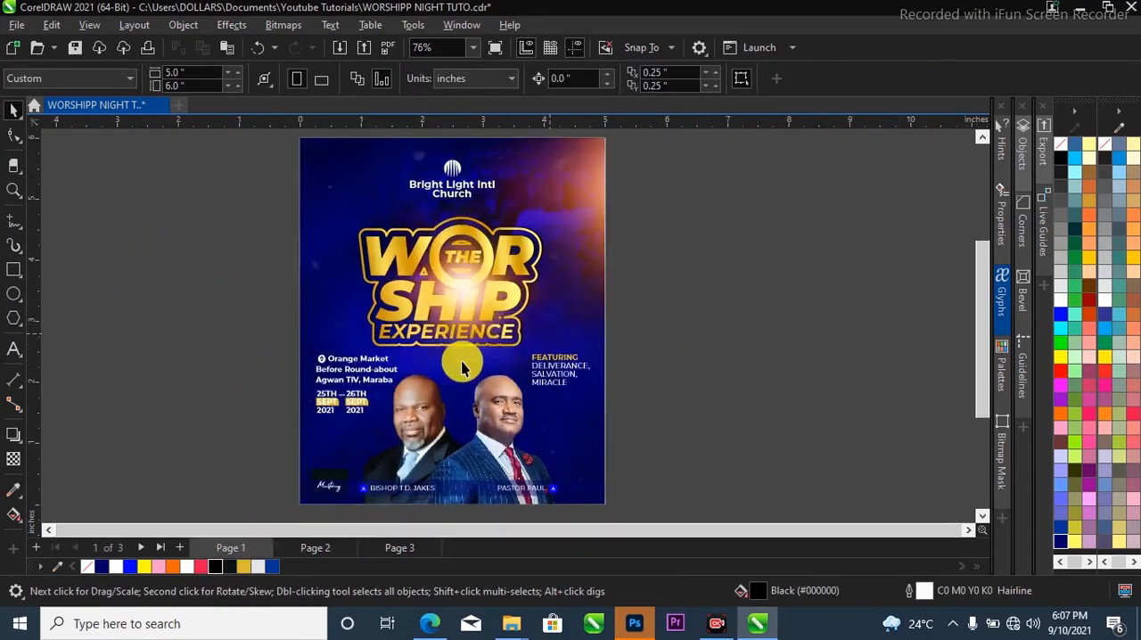
{"action": "left_click_drag", "start_coordinate": [274, 313], "coordinate": [656, 437]}
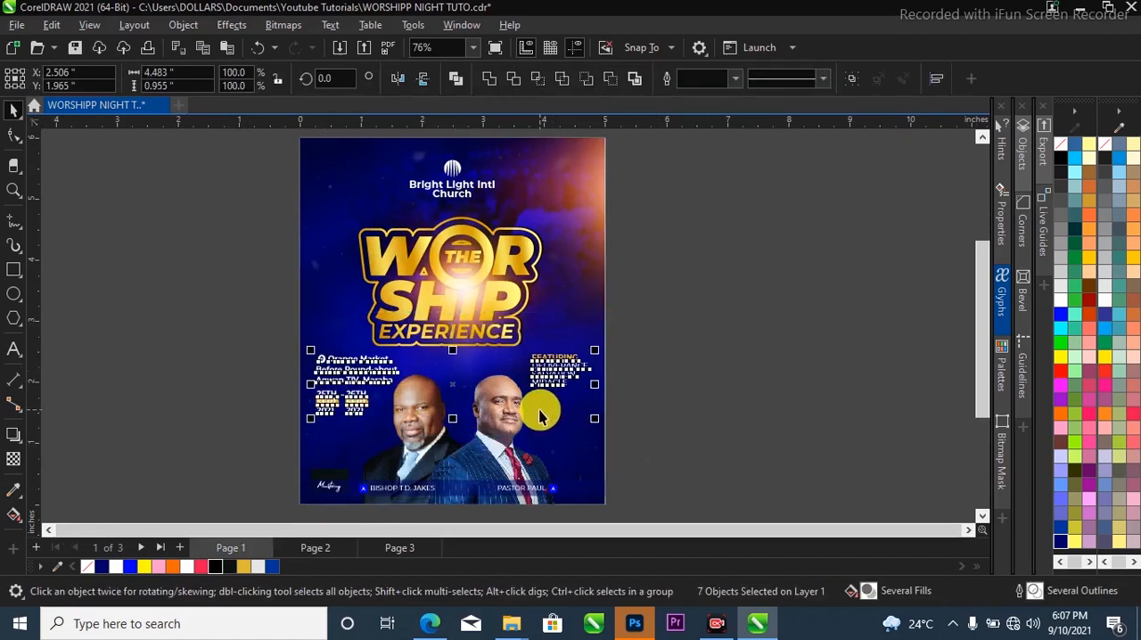
{"action": "left_click", "coordinate": [319, 547]}
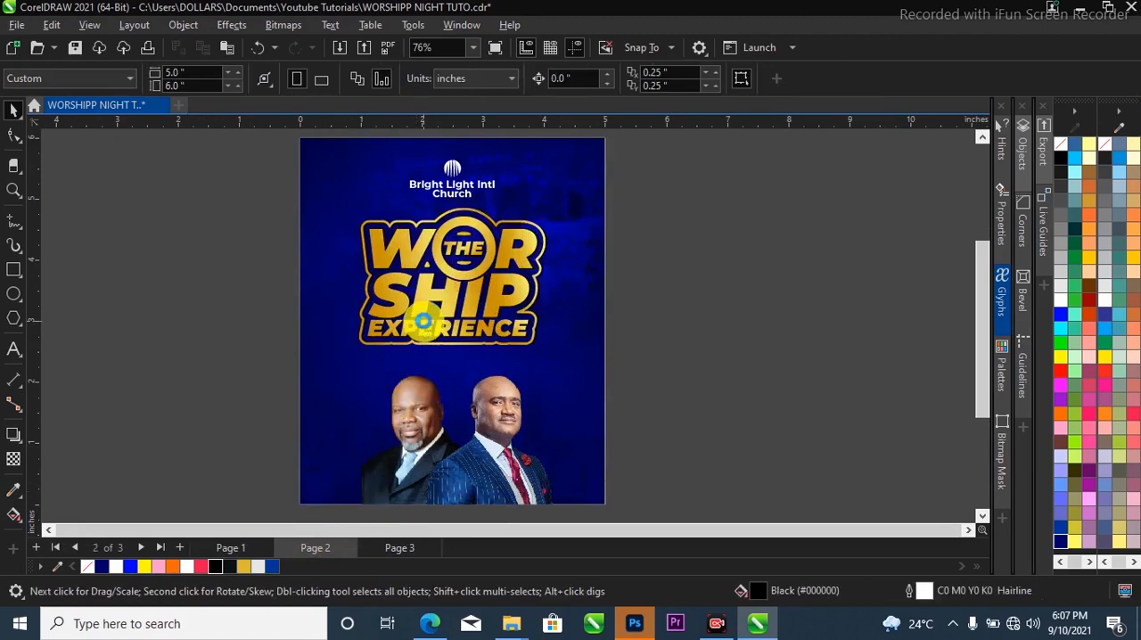
{"action": "key", "text": "ctrl+v"}
{"action": "left_click", "coordinate": [662, 305]}
{"action": "scroll", "coordinate": [515, 367], "scroll_direction": "up", "scroll_amount": 2}
{"action": "scroll", "coordinate": [594, 285], "scroll_direction": "down", "scroll_amount": 3}
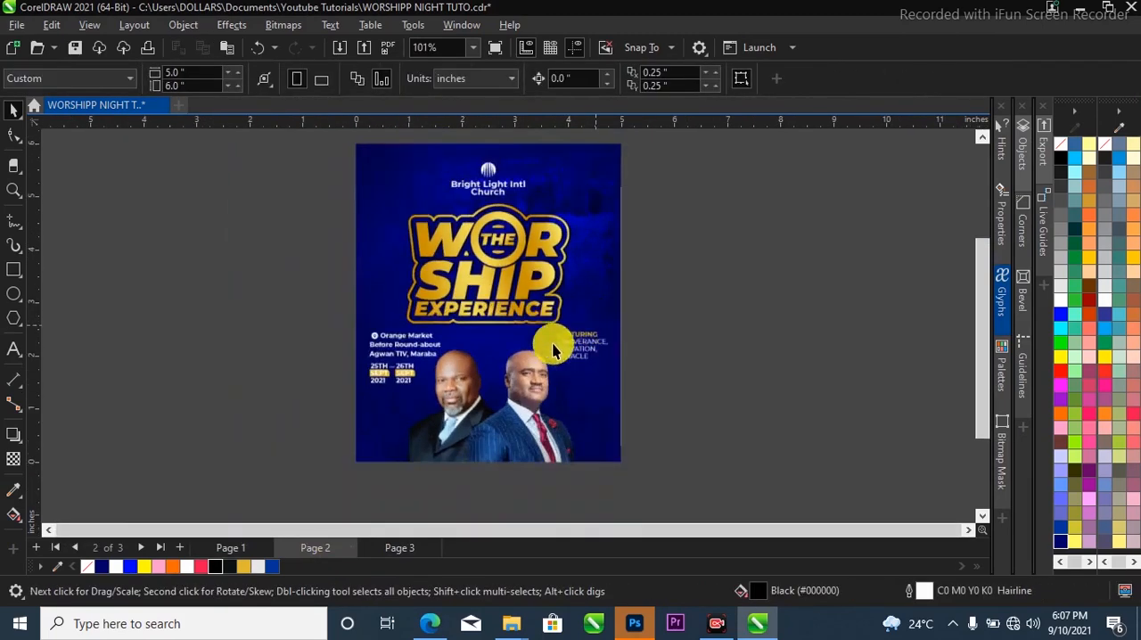
Draw a horizontal rectangle about 4.83 by 0.24 inches across the speakers' lower bodies.
{"action": "scroll", "coordinate": [389, 484], "scroll_direction": "up", "scroll_amount": 3}
{"action": "scroll", "coordinate": [247, 422], "scroll_direction": "up", "scroll_amount": 2}
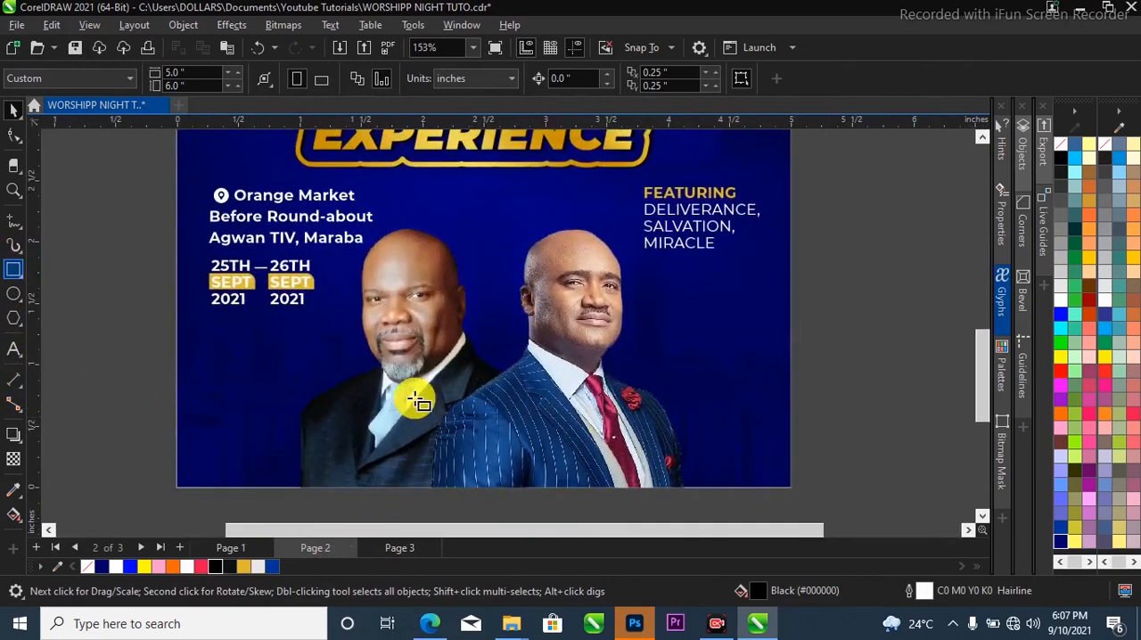
{"action": "left_click_drag", "start_coordinate": [838, 426], "coordinate": [229, 466]}
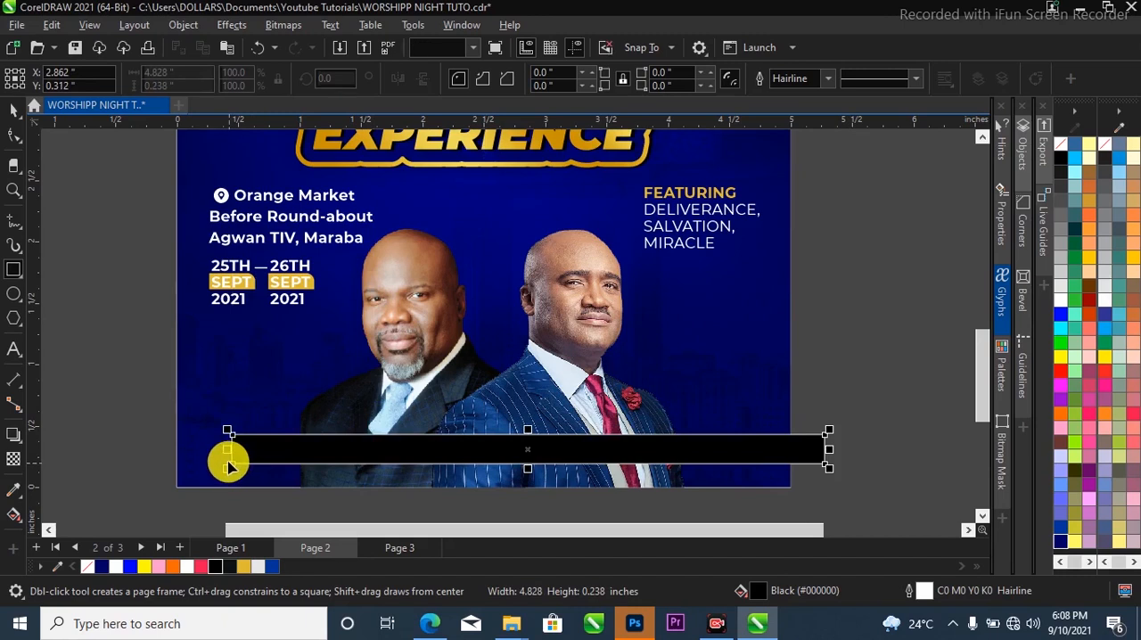
{"action": "key", "text": "space"}
Fill the rectangle with Deep Navy Blue (#000066) and set its outline width to None.
{"action": "left_click", "coordinate": [103, 568]}
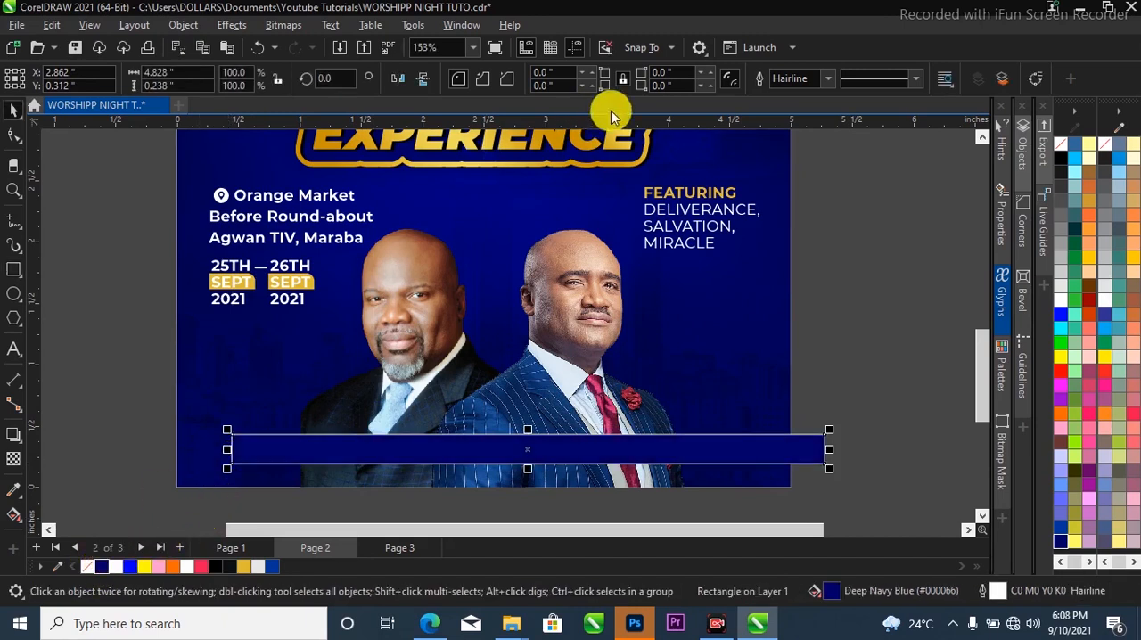
{"action": "left_click", "coordinate": [832, 81]}
{"action": "left_click", "coordinate": [813, 96]}
Apply a uniform transparency of 50 to the navy bar across the speakers' lower bodies.
{"action": "left_click", "coordinate": [13, 460]}
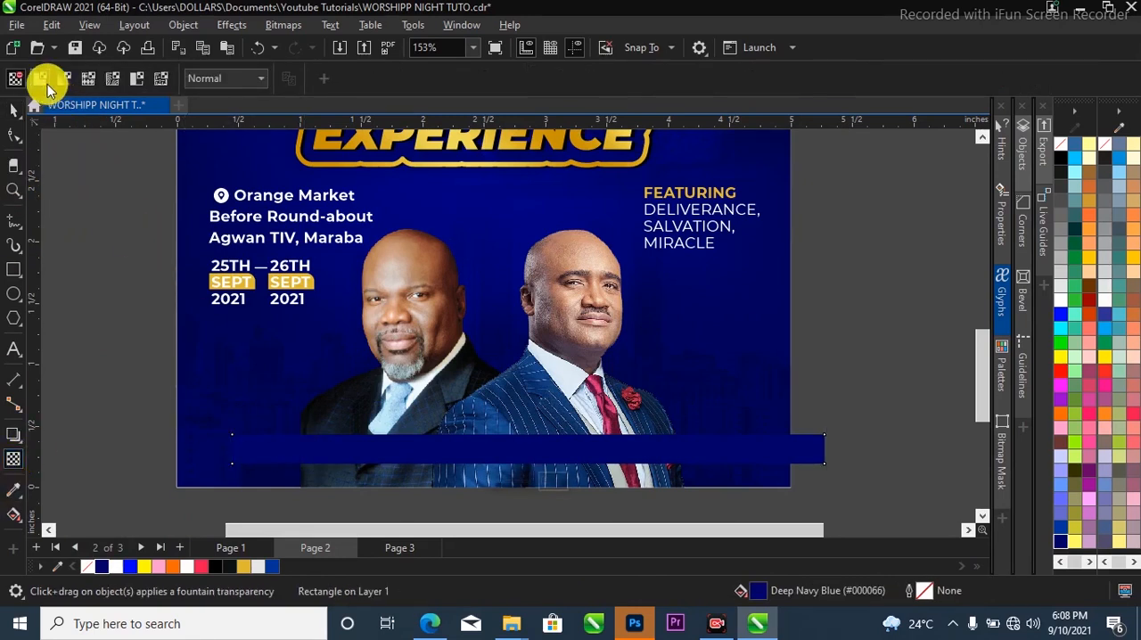
{"action": "left_click", "coordinate": [42, 80]}
{"action": "left_click", "coordinate": [12, 109]}
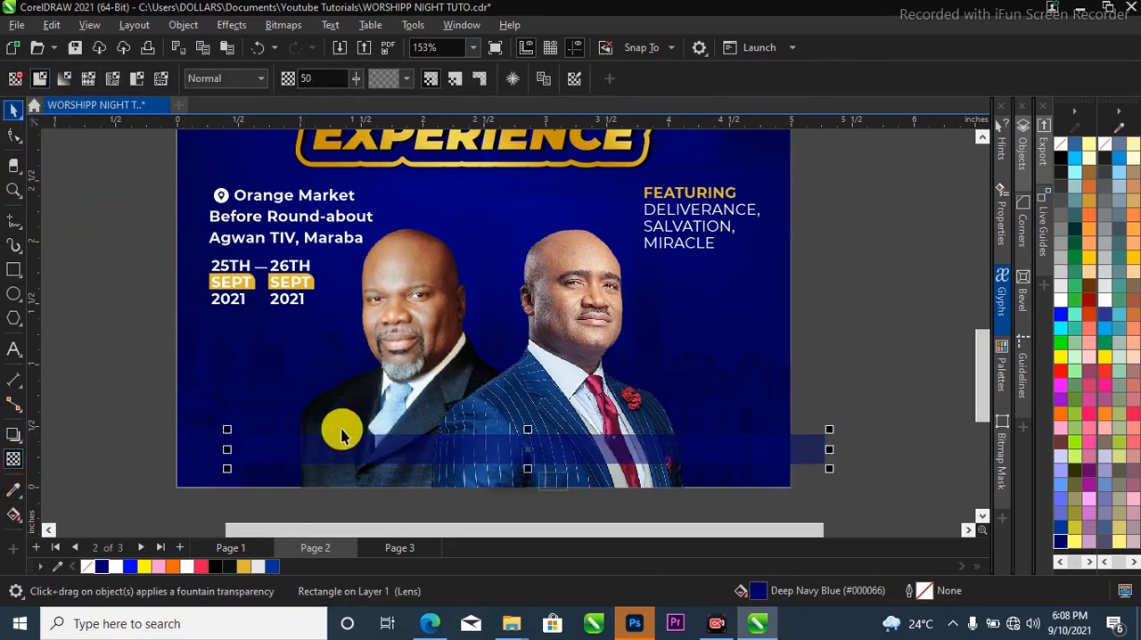
Draw a small rectangle about 0.72 by 0.42 inches beside the bearded speaker, near the flyer's lower left corner.
{"action": "scroll", "coordinate": [74, 356], "scroll_direction": "up", "scroll_amount": 1}
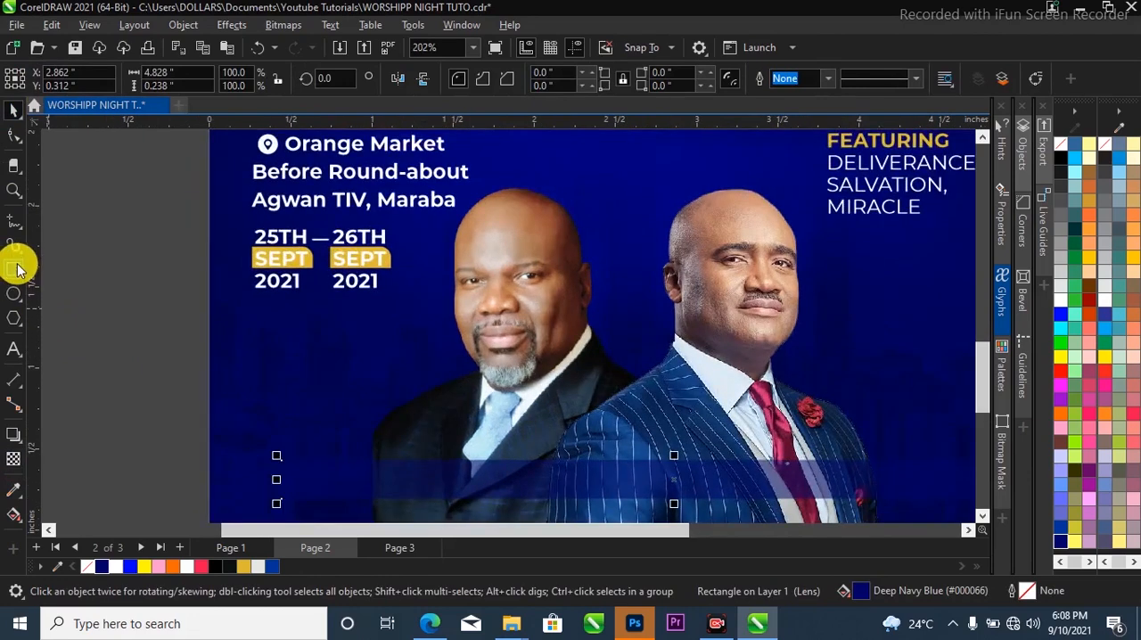
{"action": "left_click", "coordinate": [19, 270]}
{"action": "left_click_drag", "start_coordinate": [274, 427], "coordinate": [365, 473]}
{"action": "scroll", "coordinate": [357, 428], "scroll_direction": "down", "scroll_amount": 1}
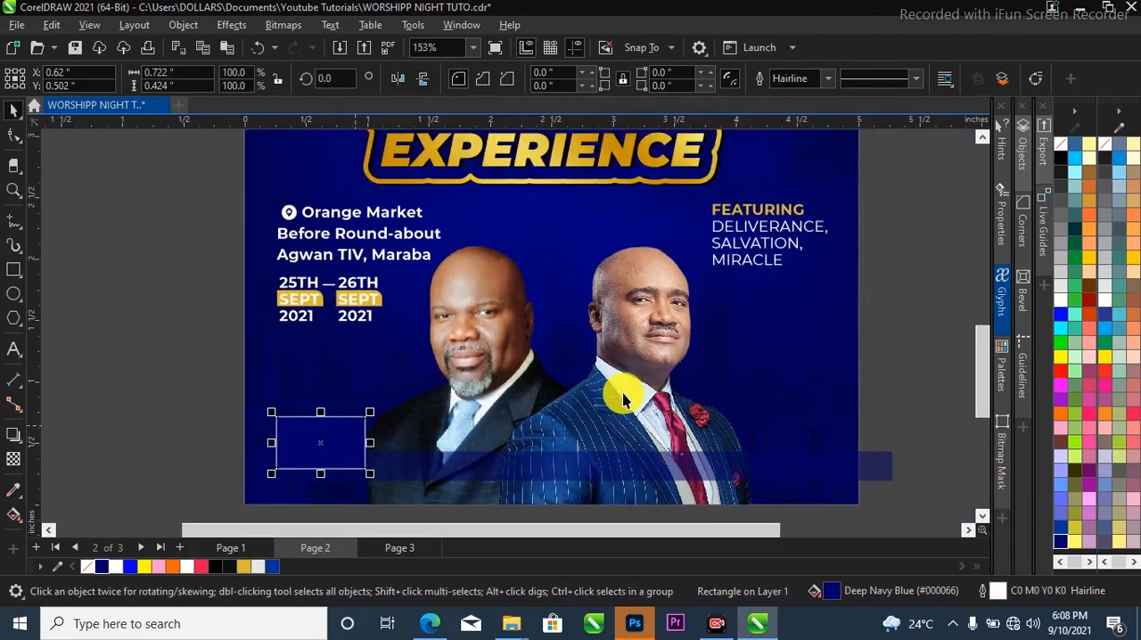
Move the group of two speaker photos slightly down on the flyer.
{"action": "left_click", "coordinate": [661, 389], "text": "ctrl"}
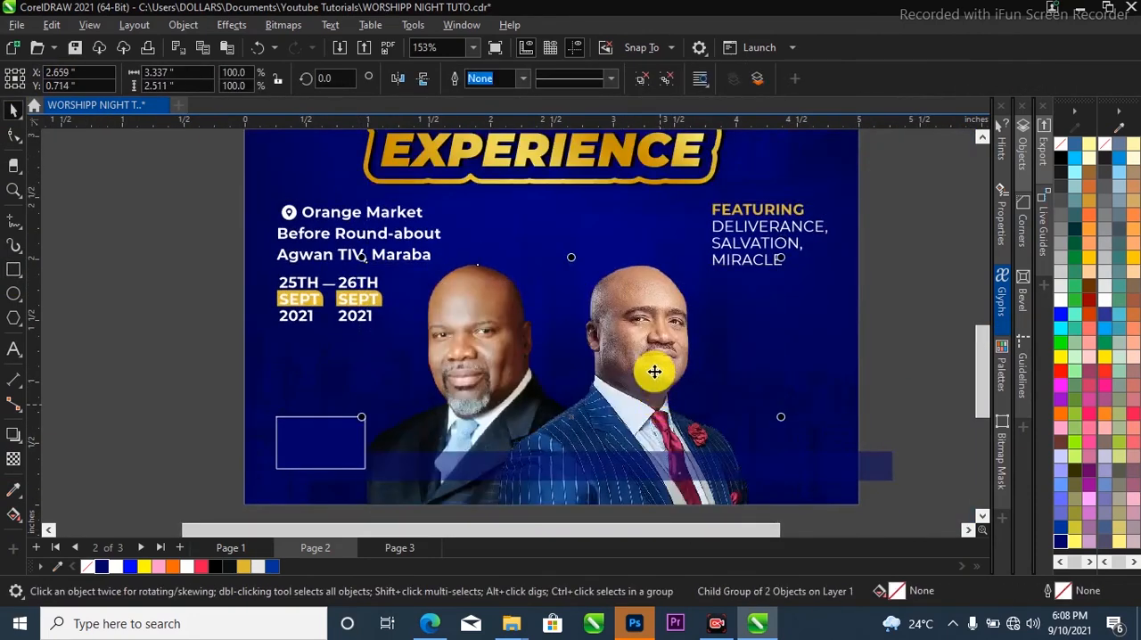
{"action": "scroll", "coordinate": [655, 357], "scroll_direction": "down", "scroll_amount": 2}
{"action": "scroll", "coordinate": [652, 362], "scroll_direction": "up", "scroll_amount": 3}
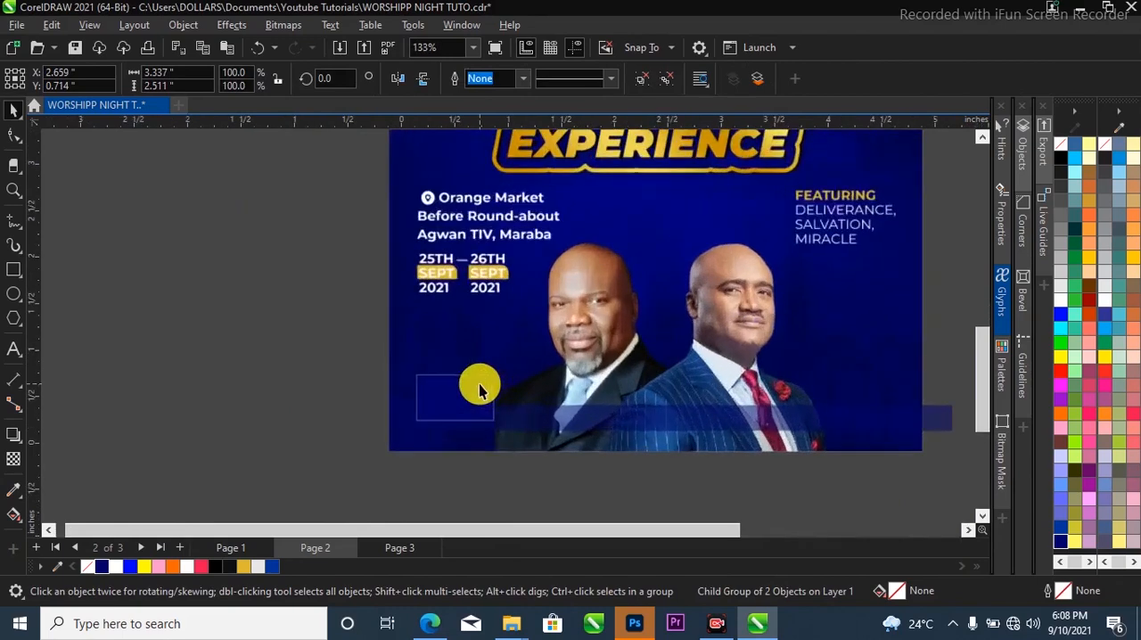
Fill the small rectangle with near-black and set its outline width to None.
{"action": "left_click", "coordinate": [448, 408]}
{"action": "scroll", "coordinate": [464, 406], "scroll_direction": "up", "scroll_amount": 2}
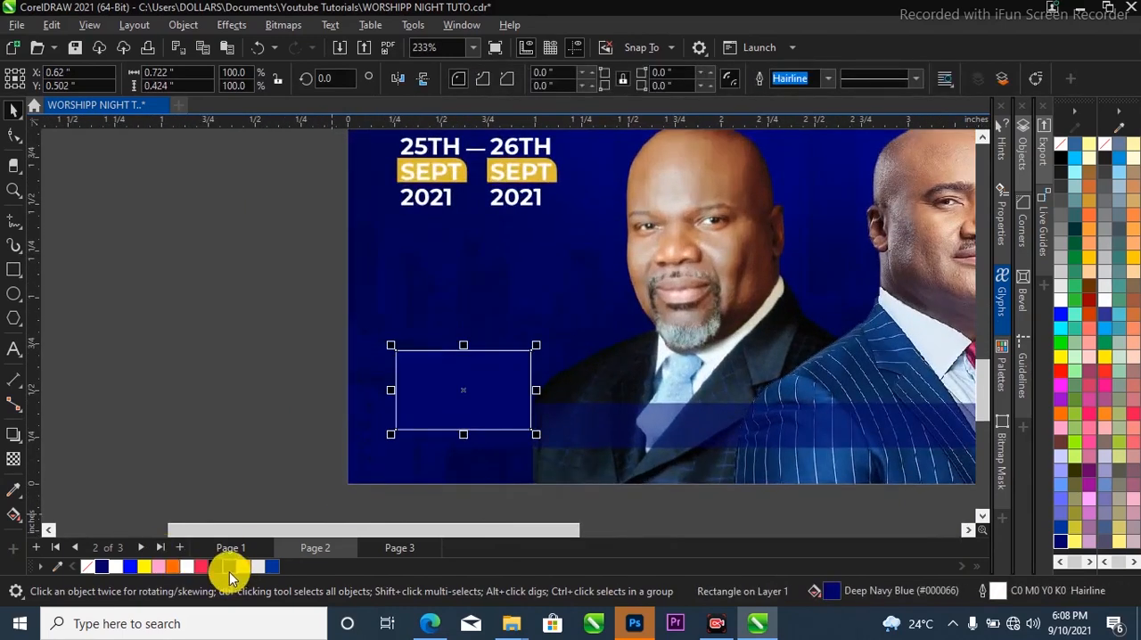
{"action": "left_click", "coordinate": [827, 78]}
{"action": "left_click", "coordinate": [823, 105]}
{"action": "scroll", "coordinate": [487, 453], "scroll_direction": "up", "scroll_amount": 2}
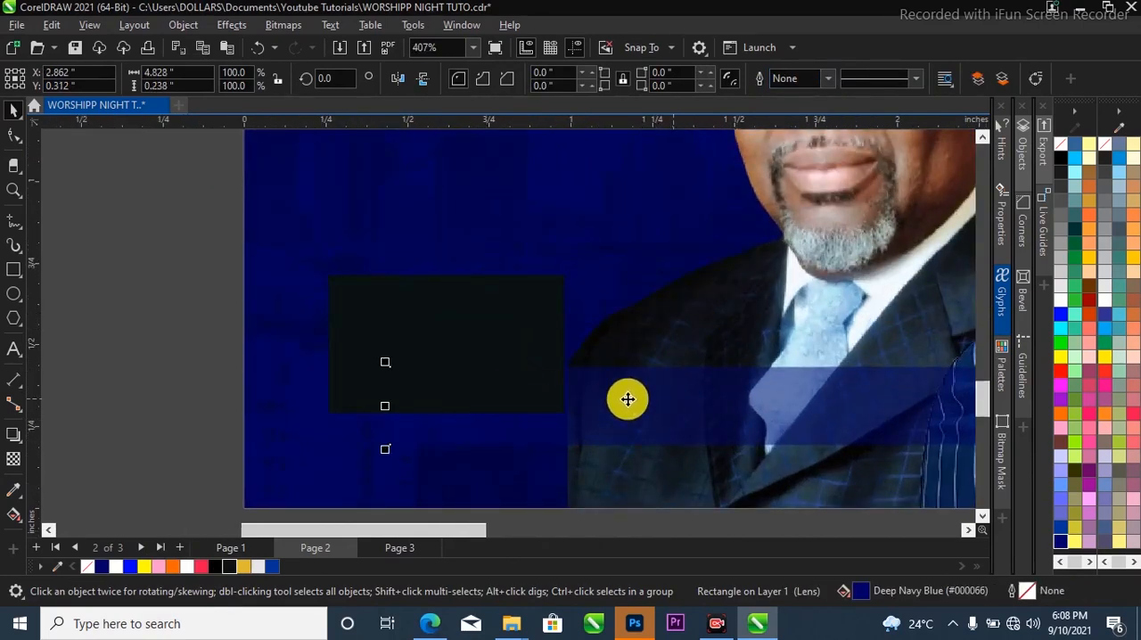
{"action": "scroll", "coordinate": [600, 407], "scroll_direction": "down", "scroll_amount": 2}
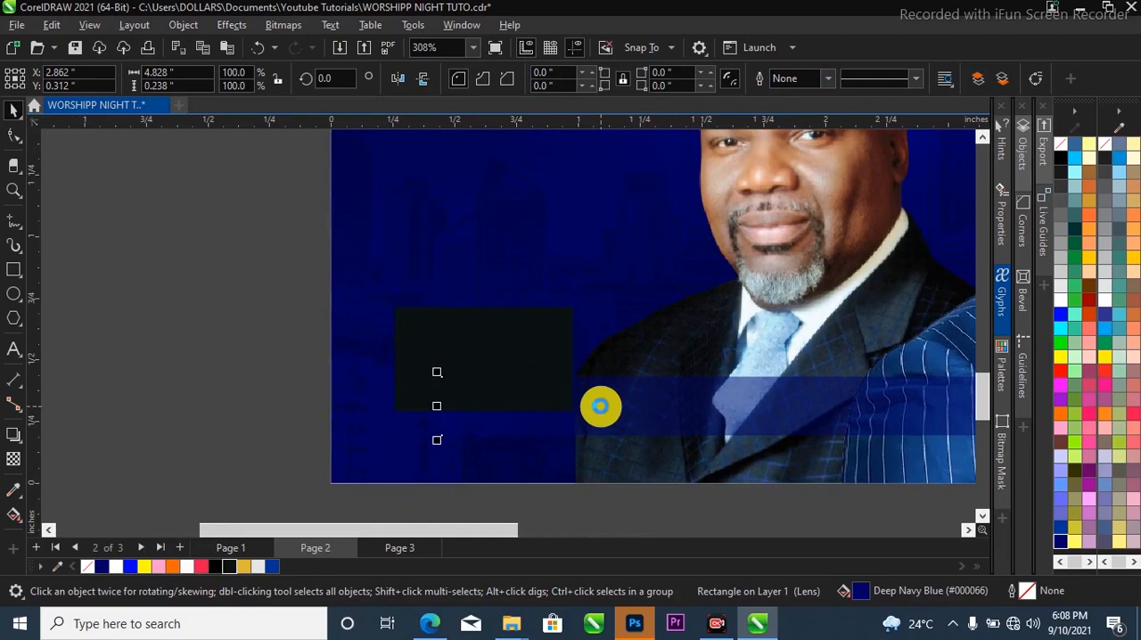
Extend the navy bar to line up with the dark rectangle's left edge, and move the dark rectangle slightly down.
{"action": "left_click_drag", "start_coordinate": [437, 410], "coordinate": [394, 403]}
{"action": "left_click", "coordinate": [474, 349]}
{"action": "scroll", "coordinate": [489, 333], "scroll_direction": "up", "scroll_amount": 3}
{"action": "left_click_drag", "start_coordinate": [489, 333], "coordinate": [489, 346]}
{"action": "scroll", "coordinate": [484, 328], "scroll_direction": "down", "scroll_amount": 3}
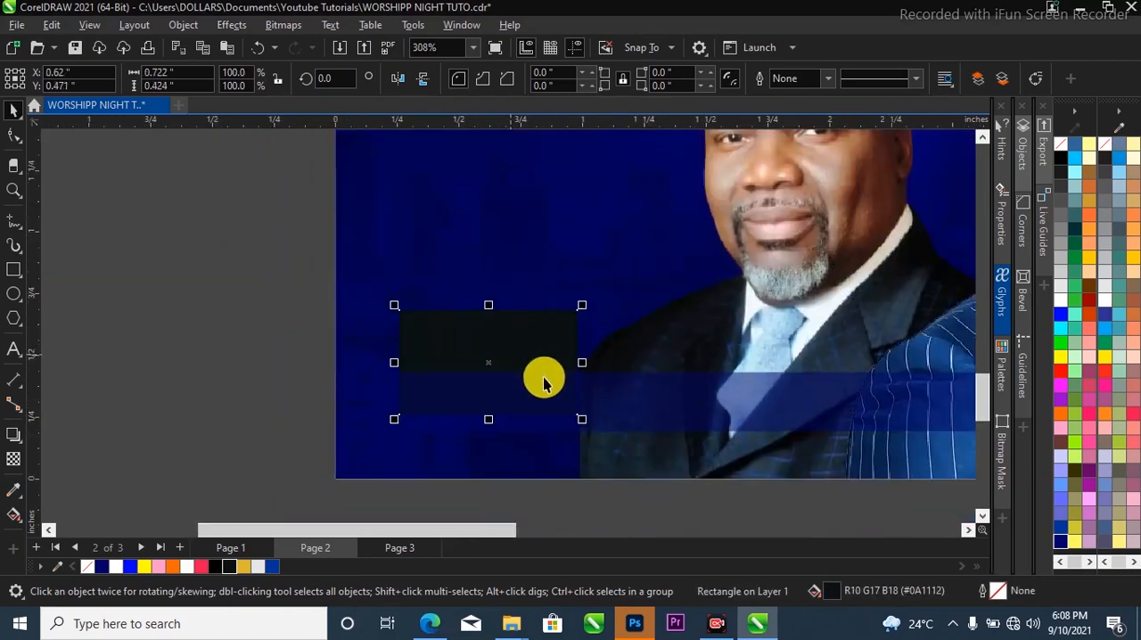
PowerClip the navy bar and the dark rectangle together inside the flyer's background.
{"action": "scroll", "coordinate": [543, 381], "scroll_direction": "down", "scroll_amount": 3}
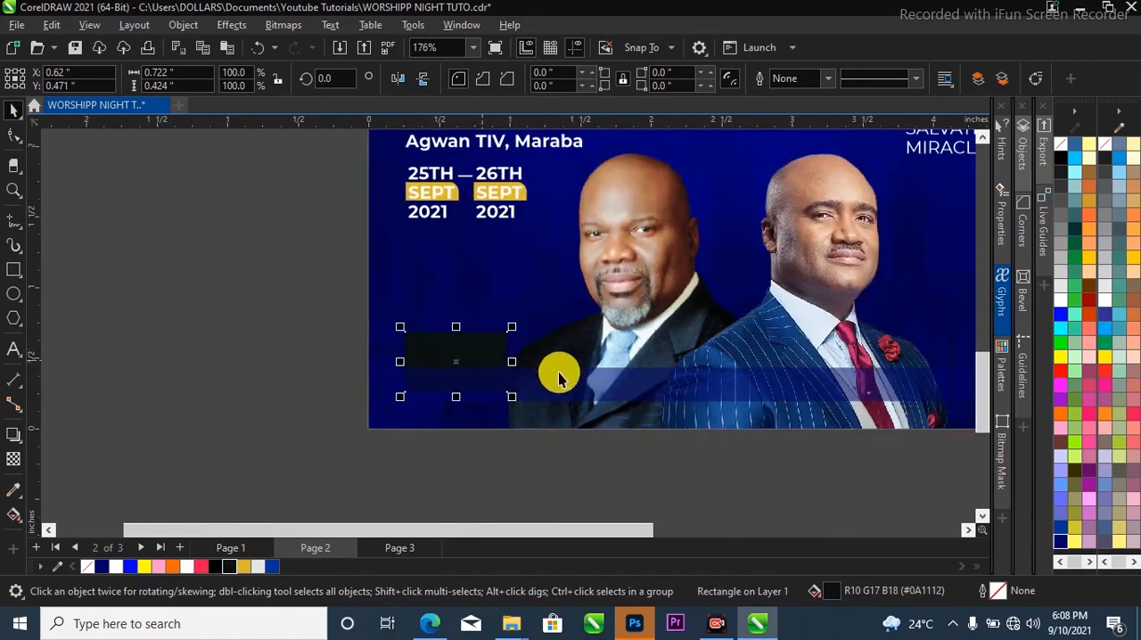
{"action": "left_click", "coordinate": [584, 380], "text": "shift"}
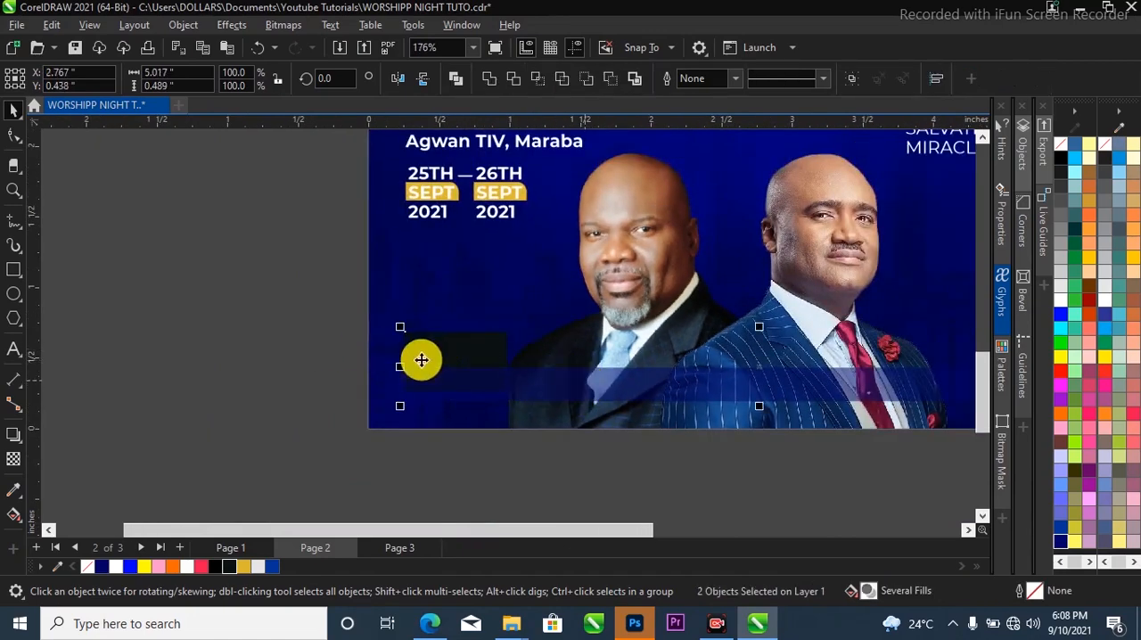
{"action": "scroll", "coordinate": [419, 359], "scroll_direction": "down", "scroll_amount": 3}
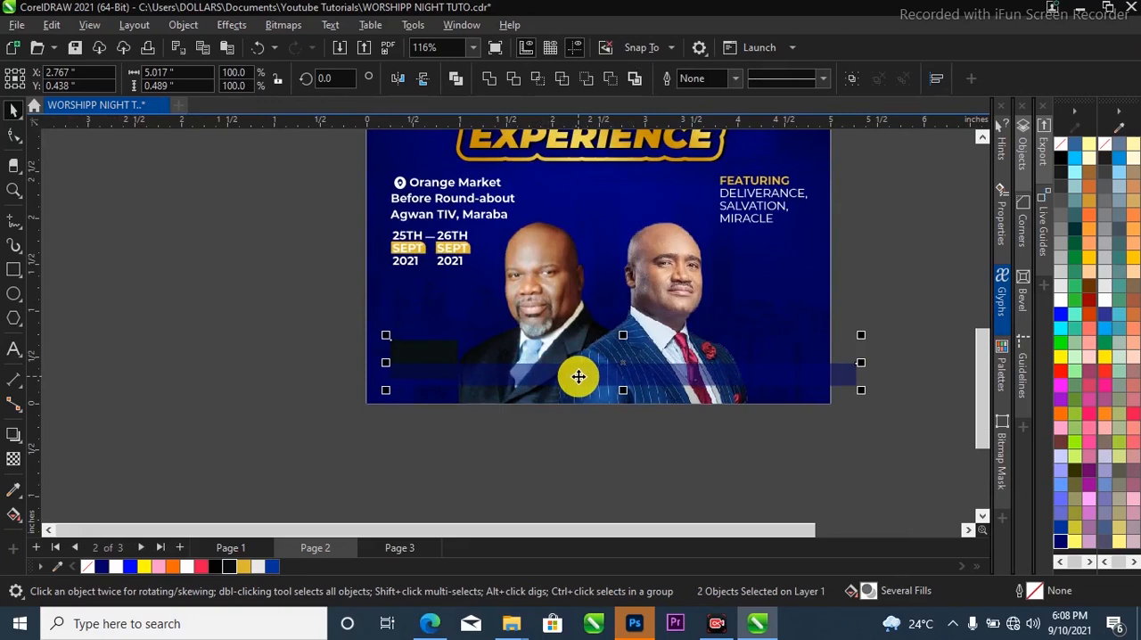
{"action": "right_click", "coordinate": [579, 377]}
{"action": "left_click", "coordinate": [604, 353]}
{"action": "left_click", "coordinate": [781, 315]}
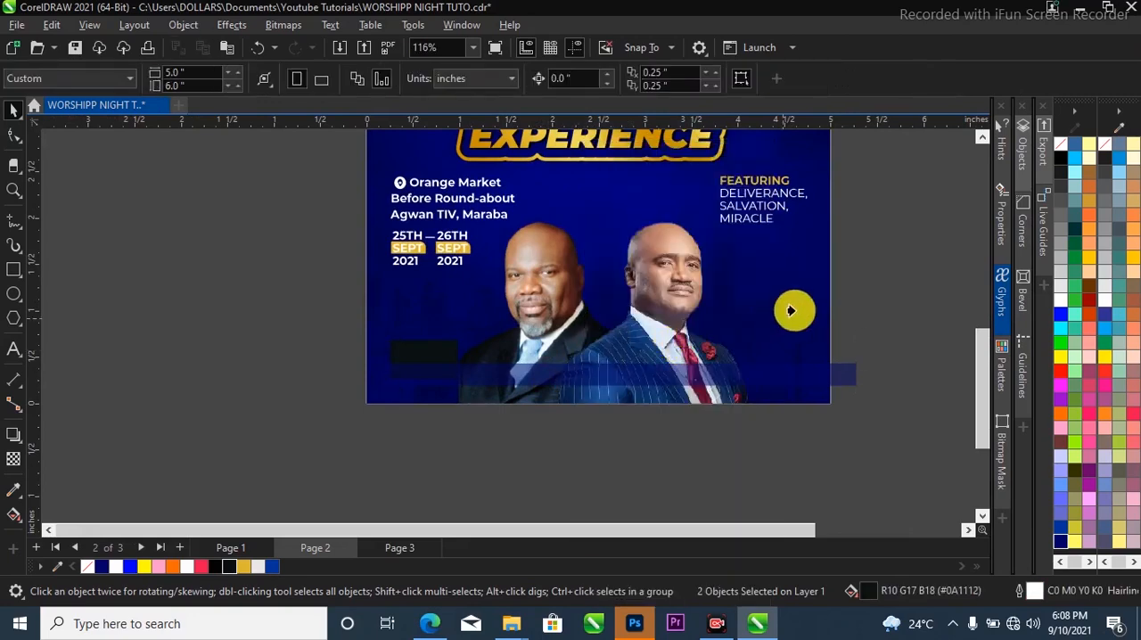
Draw a square of about 0.113 inches on the navy bar over the bearded speaker's jacket, filled Deep Navy Blue with outline None.
{"action": "scroll", "coordinate": [709, 358], "scroll_direction": "up", "scroll_amount": 2}
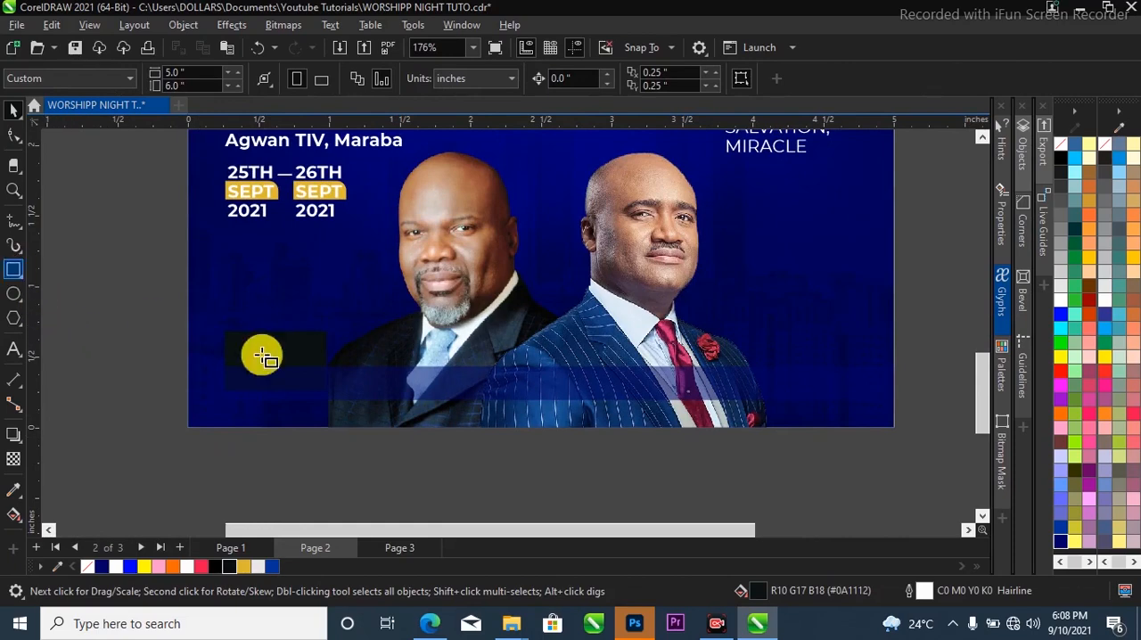
{"action": "scroll", "coordinate": [352, 380], "scroll_direction": "up", "scroll_amount": 5}
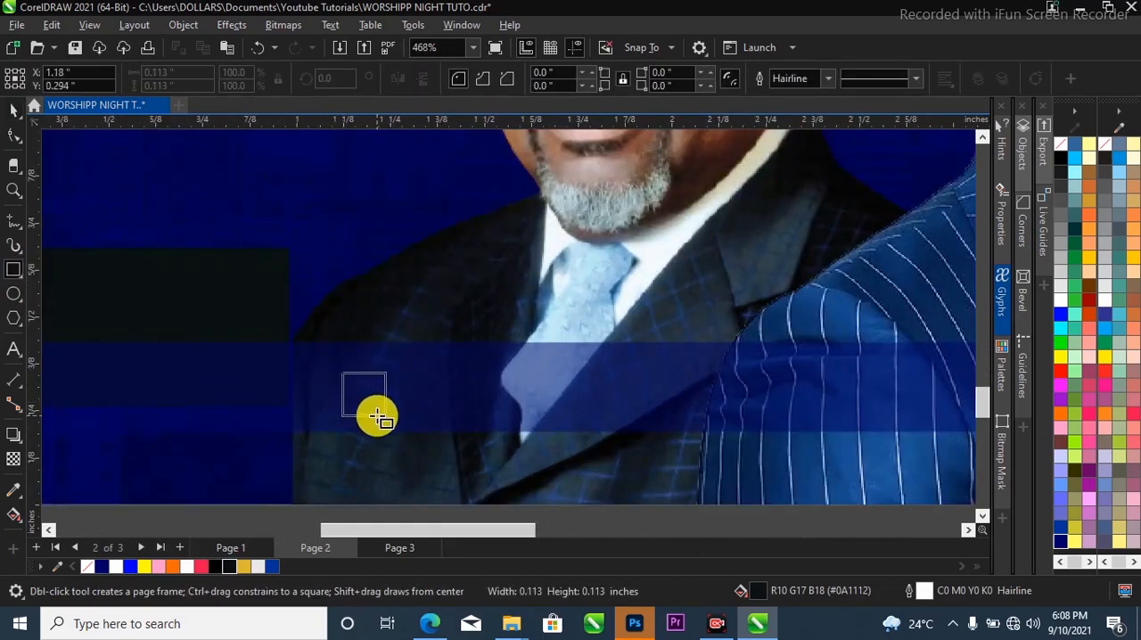
{"action": "key", "text": "space"}
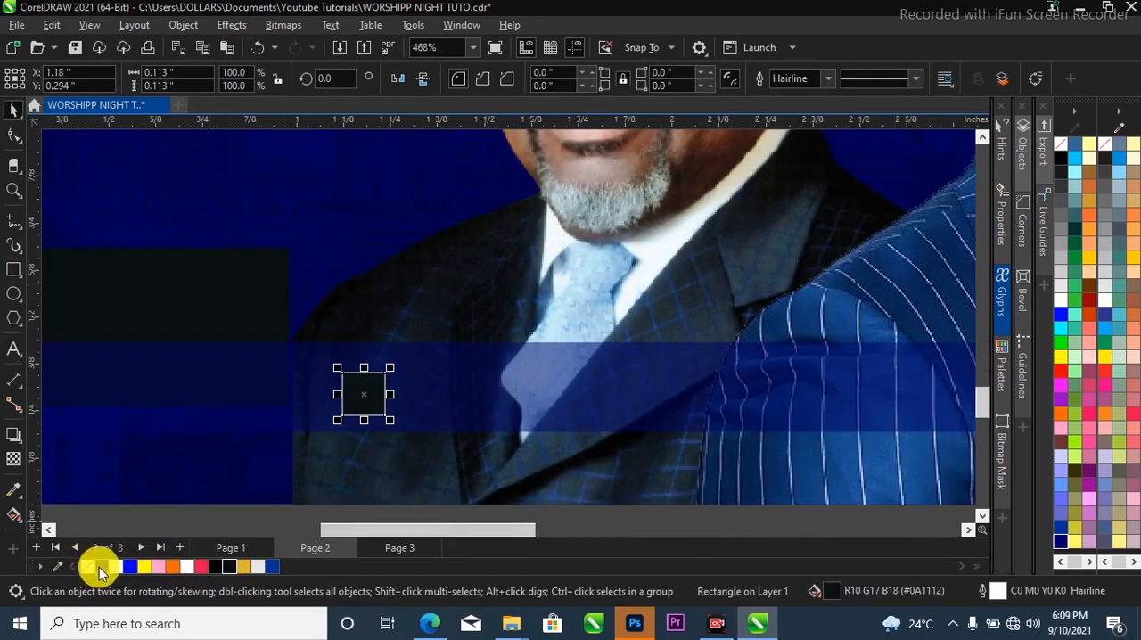
{"action": "left_click", "coordinate": [825, 86]}
{"action": "left_click", "coordinate": [781, 98]}
{"action": "scroll", "coordinate": [306, 407], "scroll_direction": "up", "scroll_amount": 2}
{"action": "scroll", "coordinate": [363, 384], "scroll_direction": "up", "scroll_amount": 2}
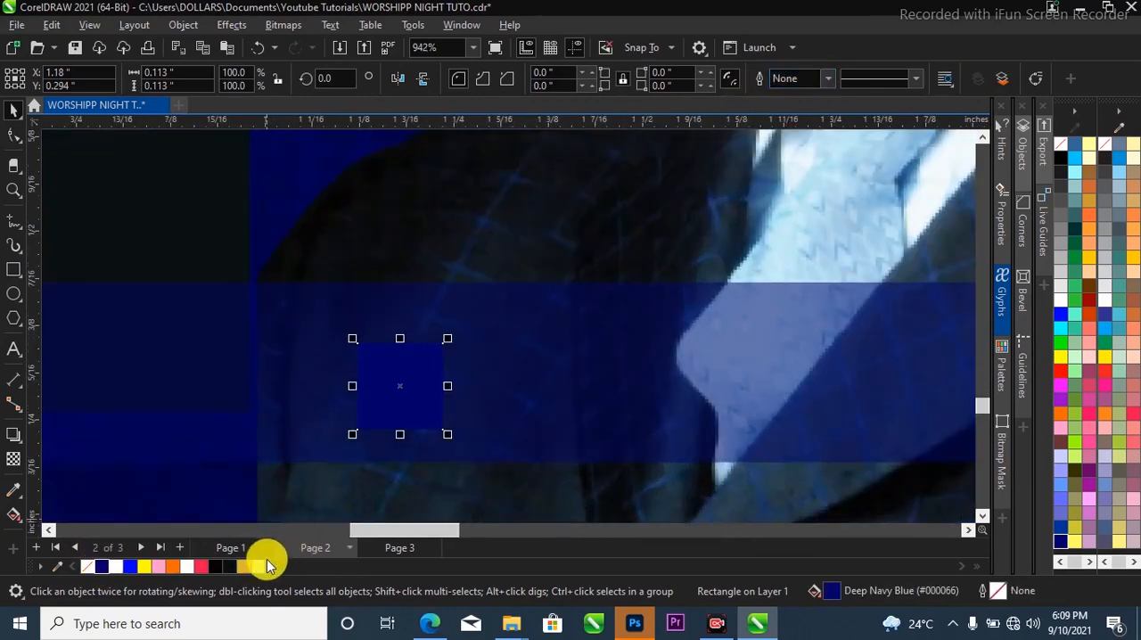
Check the icon square on Page 1 and fill the small square on Page 2 with Blue (#0000FF).
{"action": "left_click", "coordinate": [231, 547]}
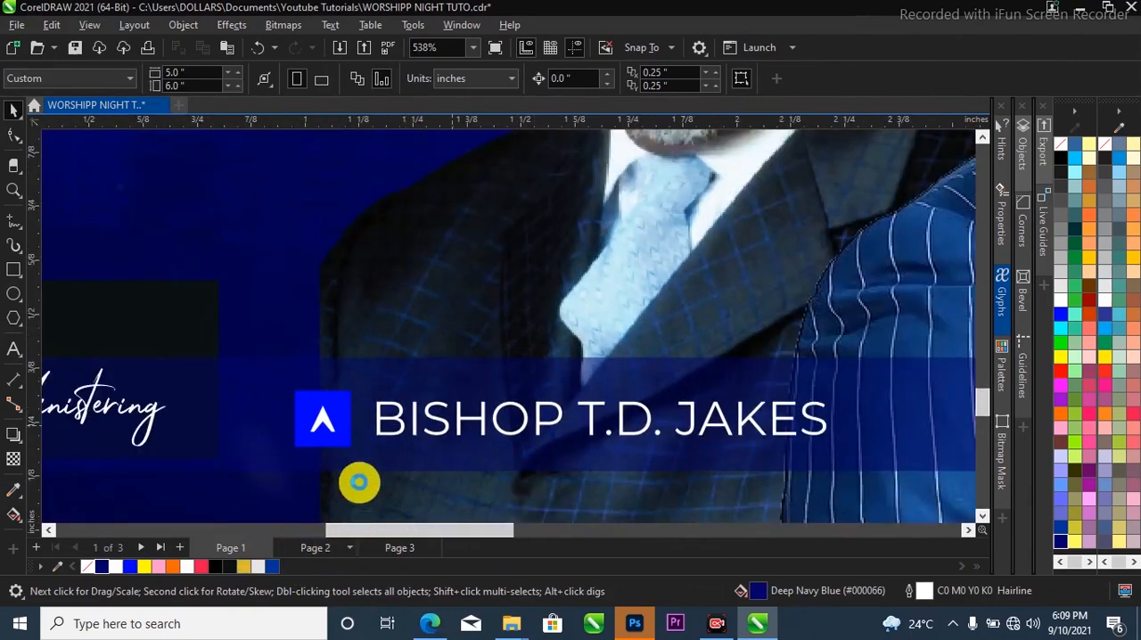
{"action": "left_click", "coordinate": [337, 425]}
{"action": "left_click", "coordinate": [395, 412]}
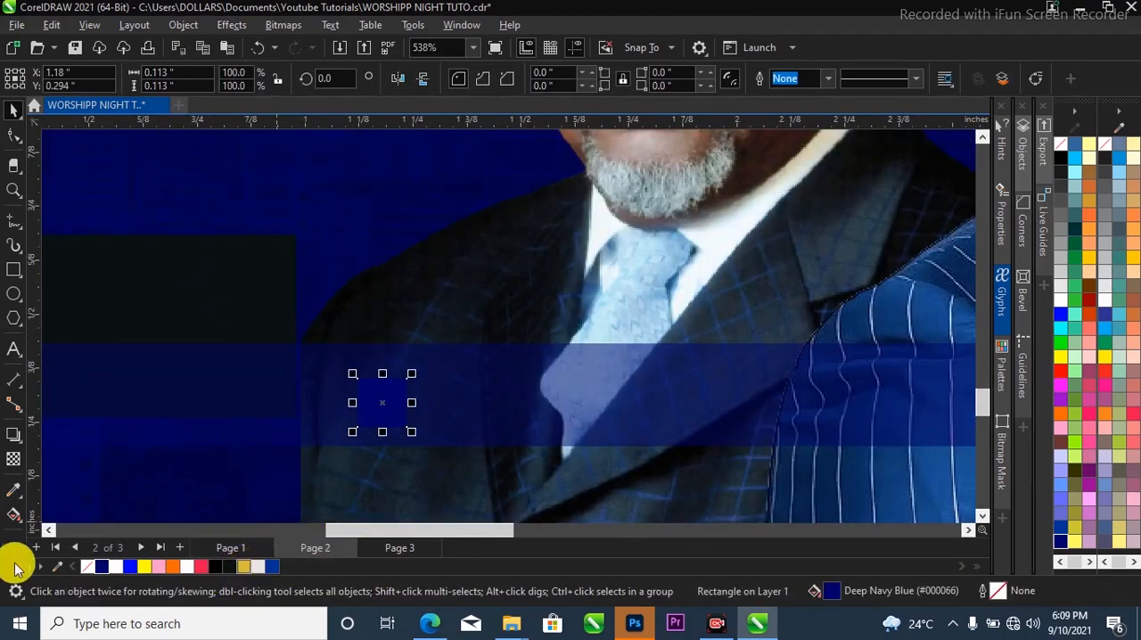
{"action": "left_click", "coordinate": [133, 564]}
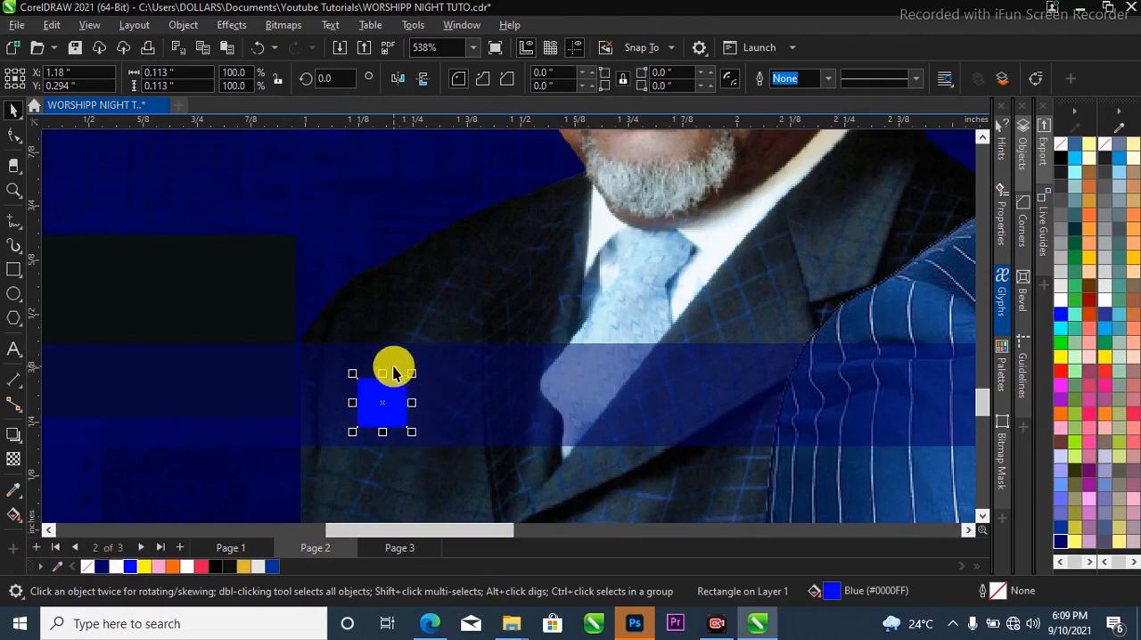
Move the blue square left to the edge of the bearded speaker's jacket, at about X 1.077 inches.
{"action": "scroll", "coordinate": [393, 402], "scroll_direction": "down", "scroll_amount": 1}
{"action": "scroll", "coordinate": [395, 417], "scroll_direction": "down", "scroll_amount": 1}
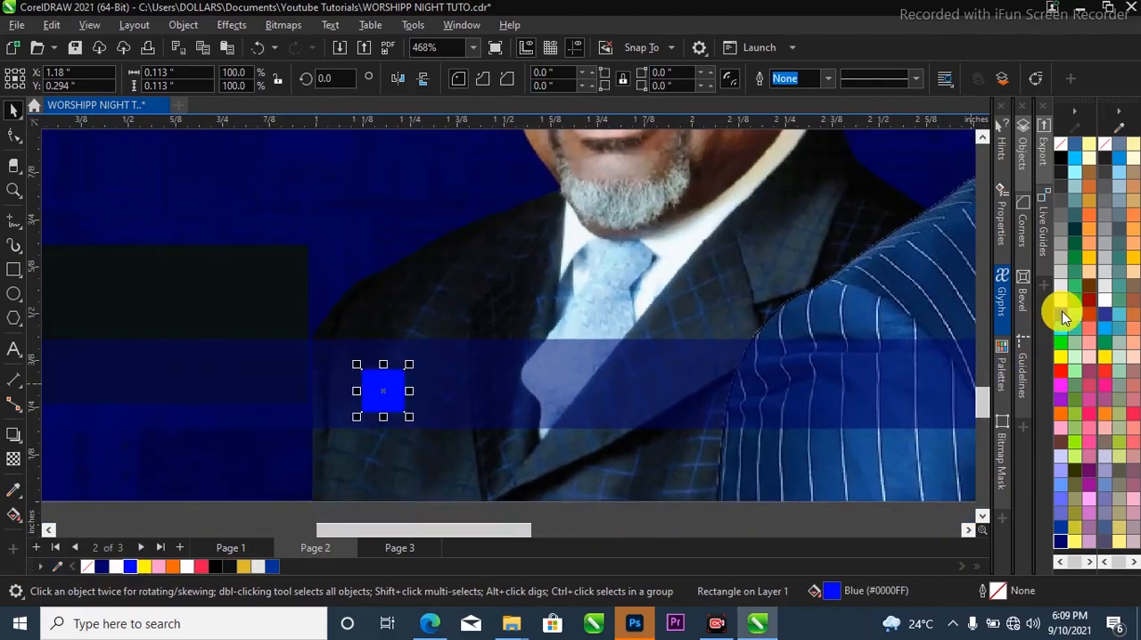
{"action": "scroll", "coordinate": [331, 400], "scroll_direction": "up", "scroll_amount": 2}
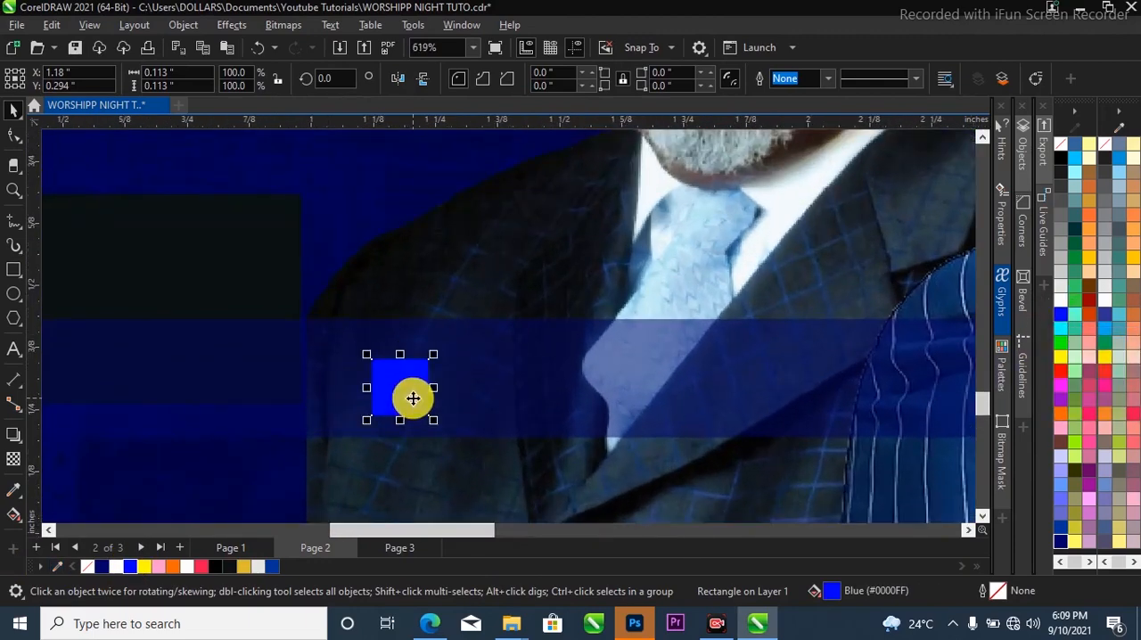
{"action": "left_click_drag", "start_coordinate": [396, 403], "coordinate": [372, 357]}
{"action": "scroll", "coordinate": [361, 383], "scroll_direction": "up", "scroll_amount": 3}
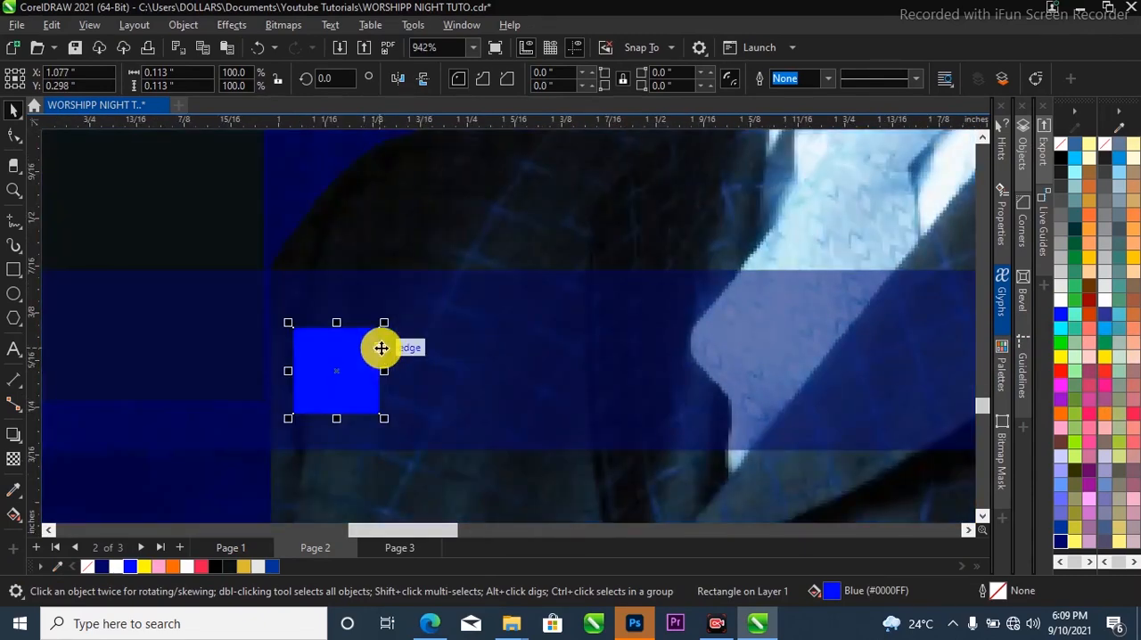
Add a "<" character as text on the navy bar beside the blue square.
{"action": "scroll", "coordinate": [484, 377], "scroll_direction": "down", "scroll_amount": 4}
{"action": "left_click", "coordinate": [14, 350]}
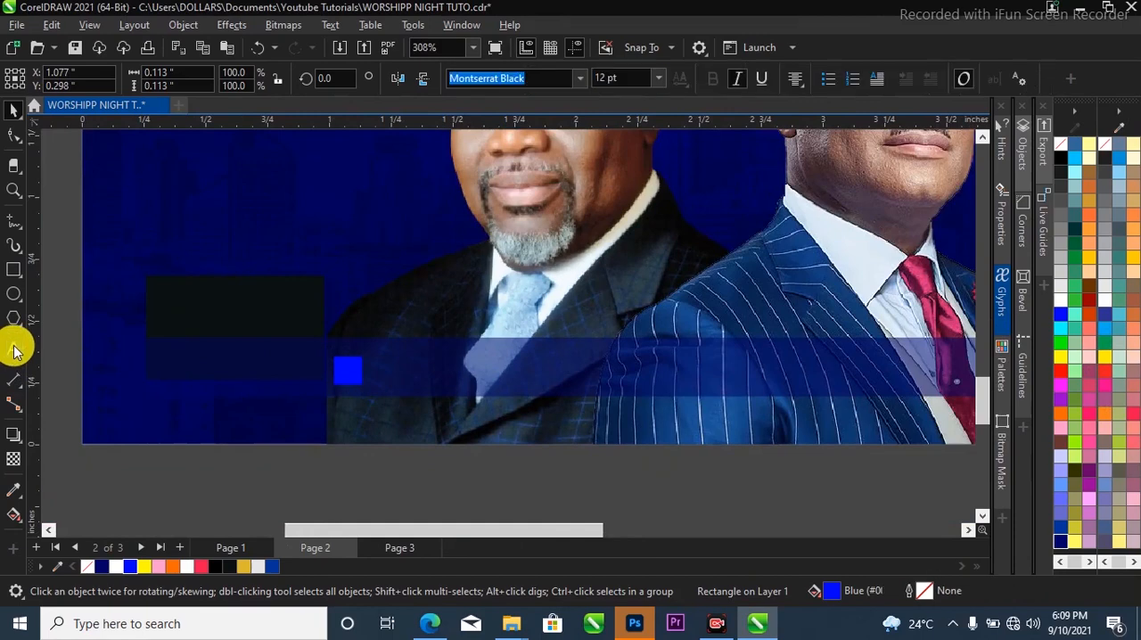
{"action": "scroll", "coordinate": [321, 375], "scroll_direction": "up", "scroll_amount": 2}
{"action": "left_click", "coordinate": [494, 432]}
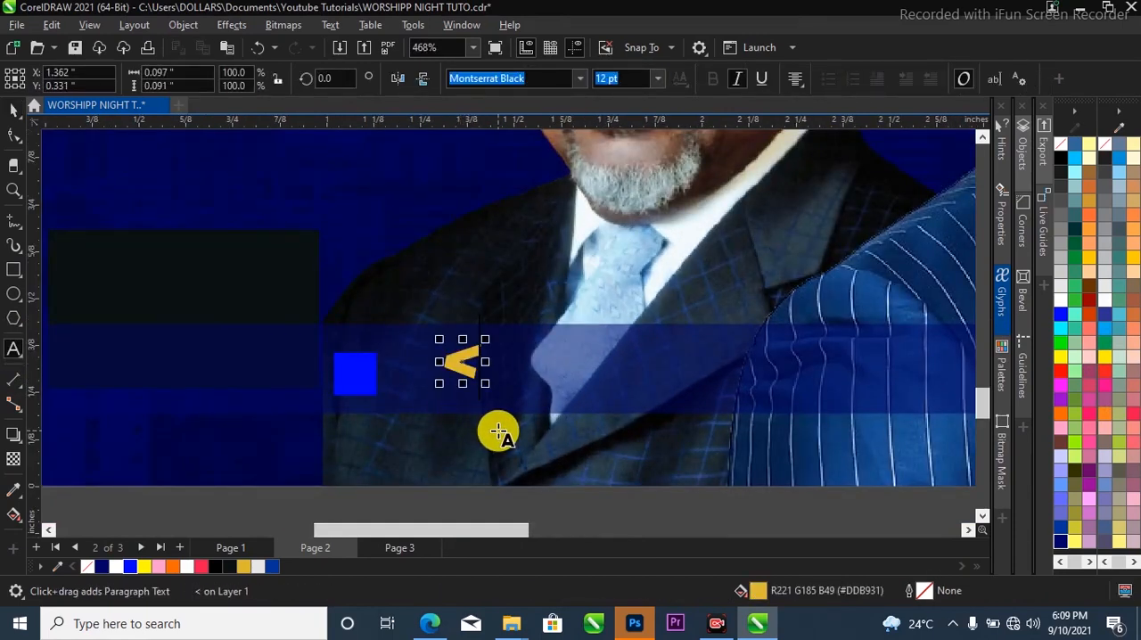
{"action": "left_click", "coordinate": [458, 353]}
{"action": "key", "text": "ctrl+space"}
{"action": "scroll", "coordinate": [466, 351], "scroll_direction": "up", "scroll_amount": 3}
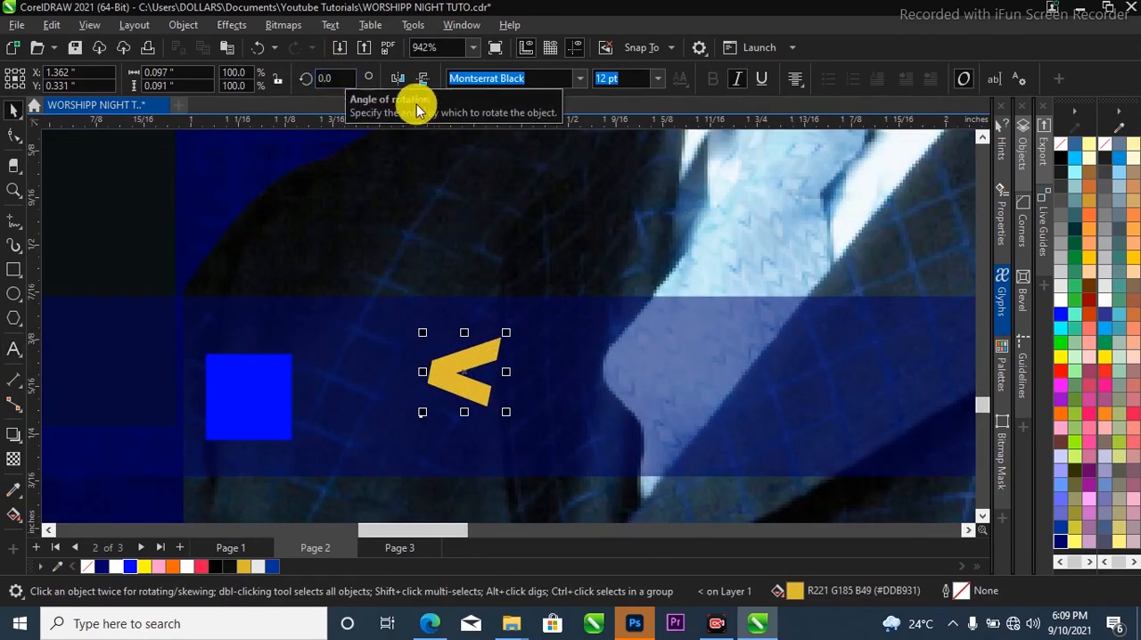
Rotate the "<" character to 270 degrees and set its font to Montserrat (Regular, Normal).
{"action": "left_click", "coordinate": [352, 80]}
{"action": "double_click", "coordinate": [352, 80]}
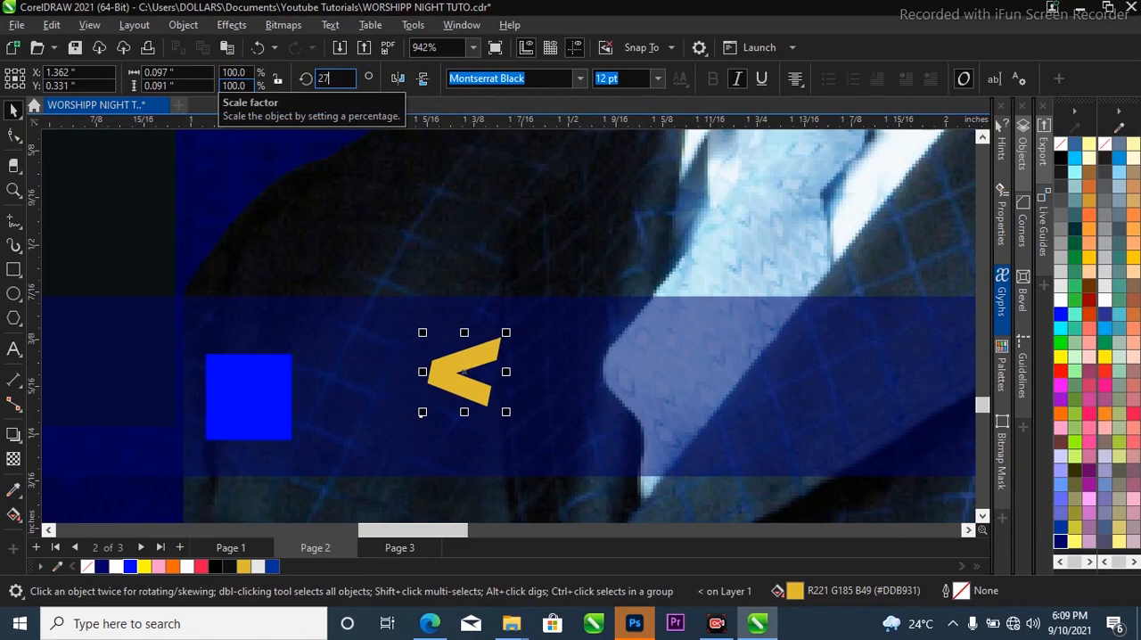
{"action": "left_click", "coordinate": [228, 85]}
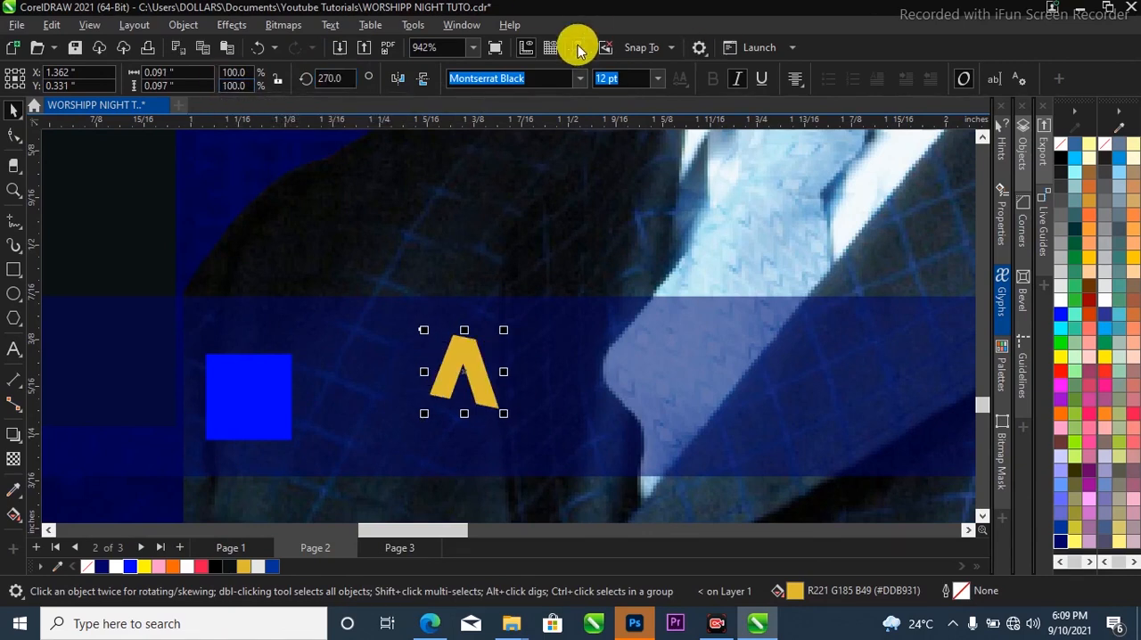
{"action": "left_click", "coordinate": [580, 79]}
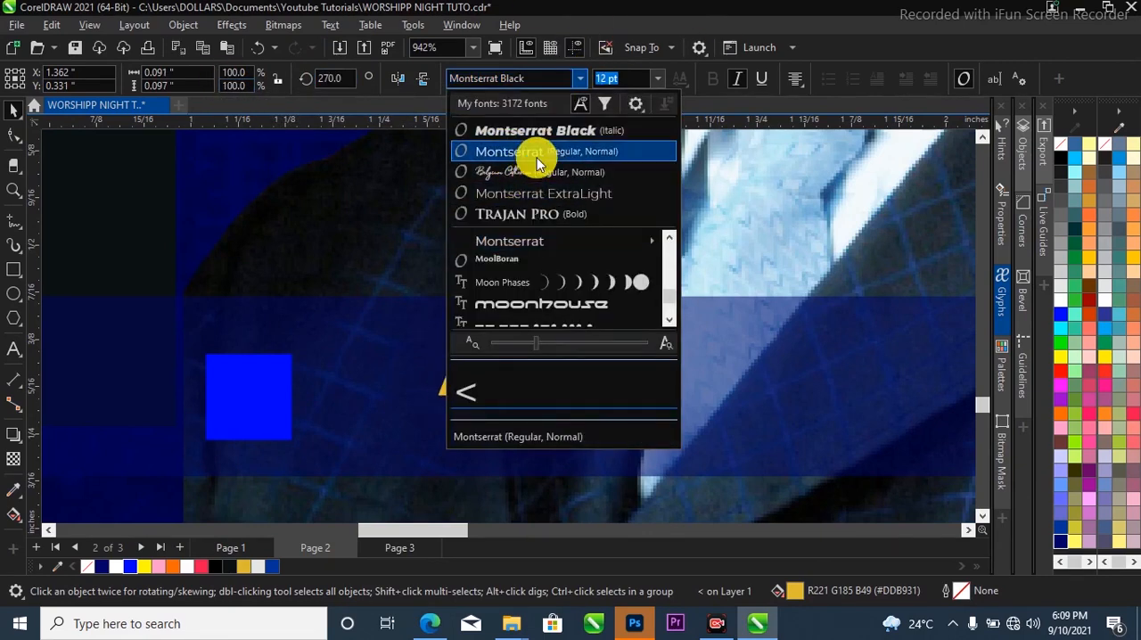
{"action": "left_click", "coordinate": [526, 153]}
Move the rotated character onto the blue square and fill it with White.
{"action": "left_click_drag", "start_coordinate": [486, 355], "coordinate": [255, 394]}
{"action": "key", "text": "z"}
{"action": "left_click_drag", "start_coordinate": [186, 333], "coordinate": [314, 464]}
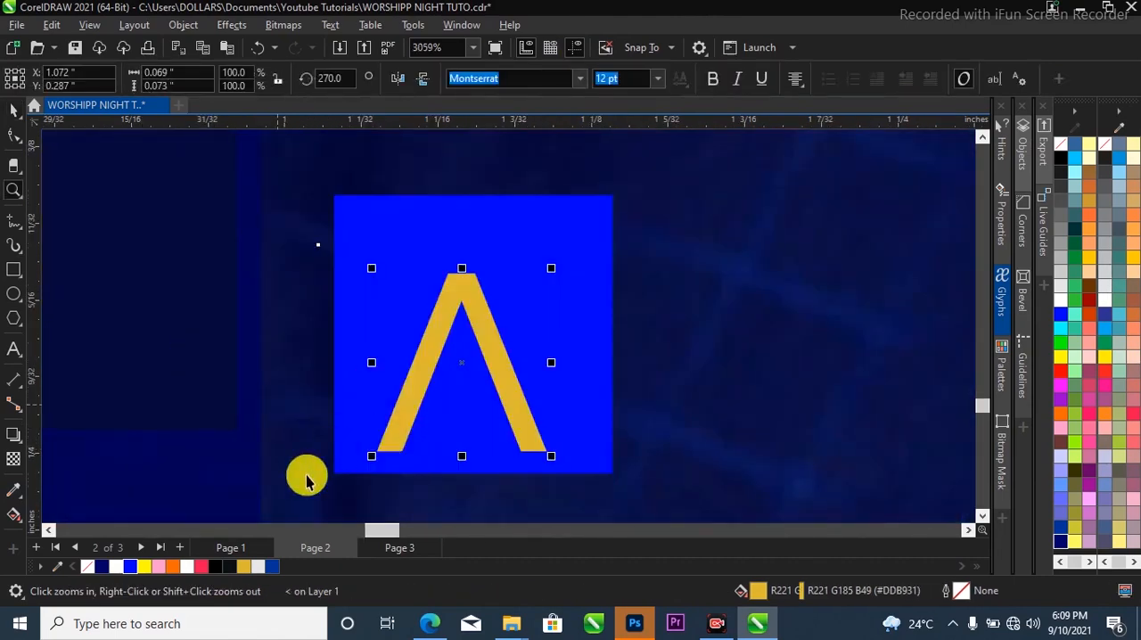
{"action": "key", "text": "space"}
{"action": "left_click", "coordinate": [105, 567]}
{"action": "left_click", "coordinate": [115, 567]}
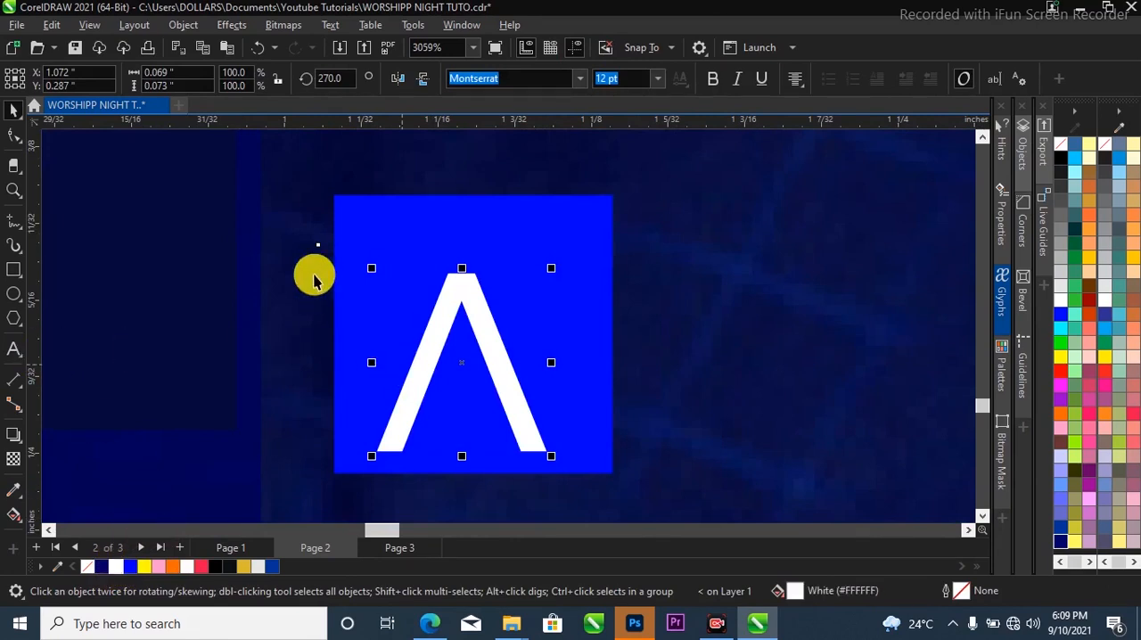
Convert the white character to curves and pull its inner node down by about 0.037 inches to form an arrowhead.
{"action": "key", "text": "ctrl+q"}
{"action": "left_click", "coordinate": [14, 138]}
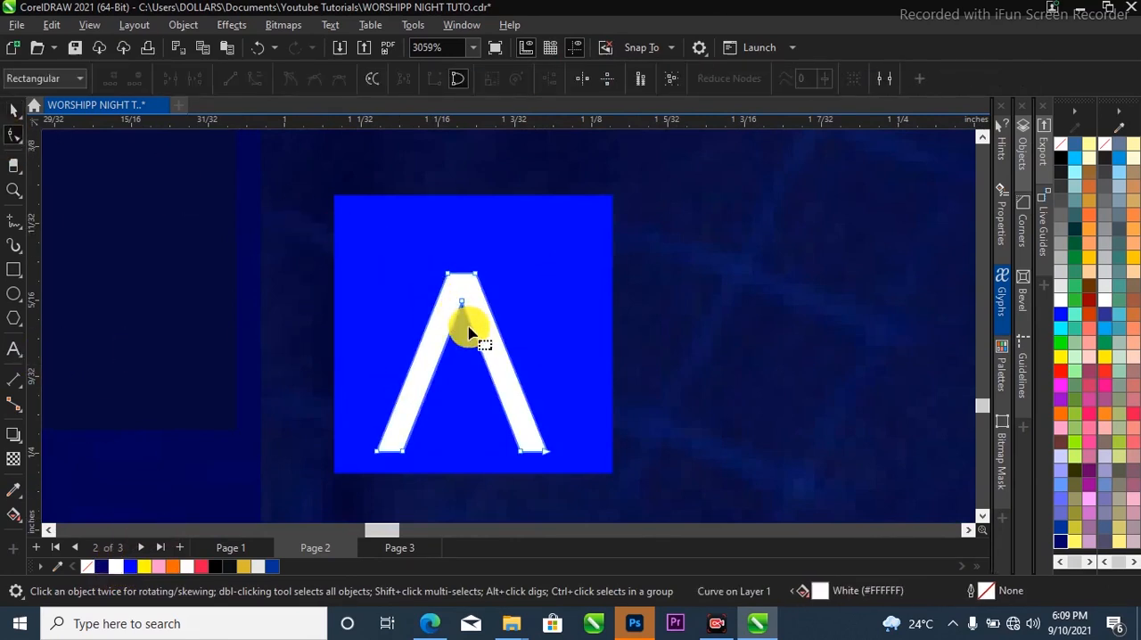
{"action": "scroll", "coordinate": [463, 317], "scroll_direction": "up", "scroll_amount": 2}
{"action": "left_click_drag", "start_coordinate": [461, 304], "coordinate": [461, 421]}
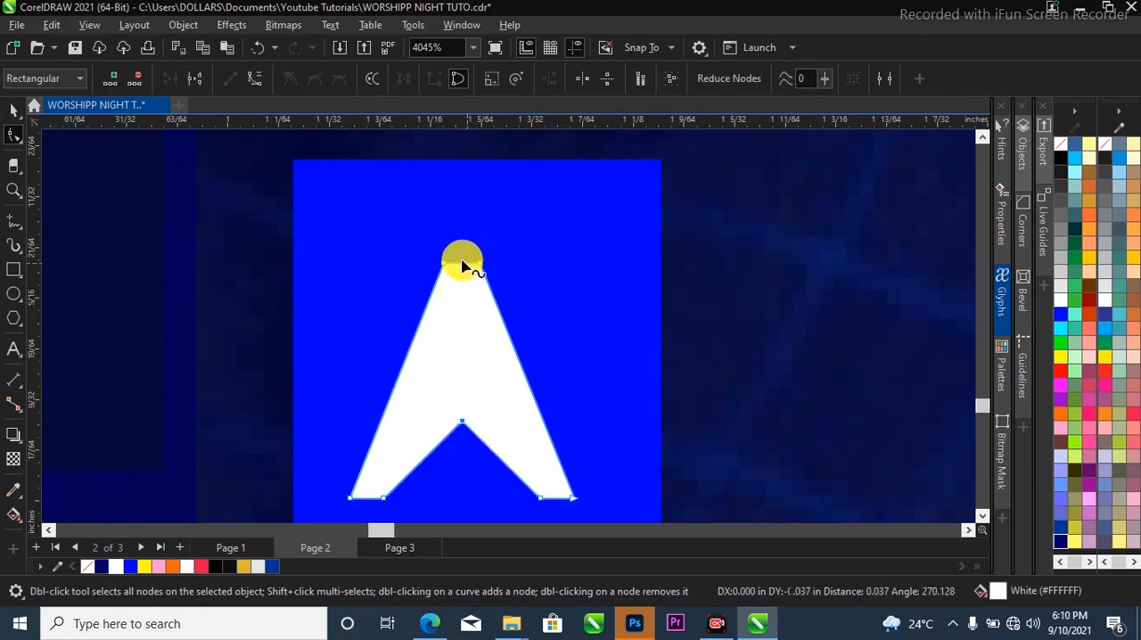
Sharpen the arrowhead's flat top into a point by adding a middle node and removing the corner nodes beside it.
{"action": "left_click", "coordinate": [461, 267]}
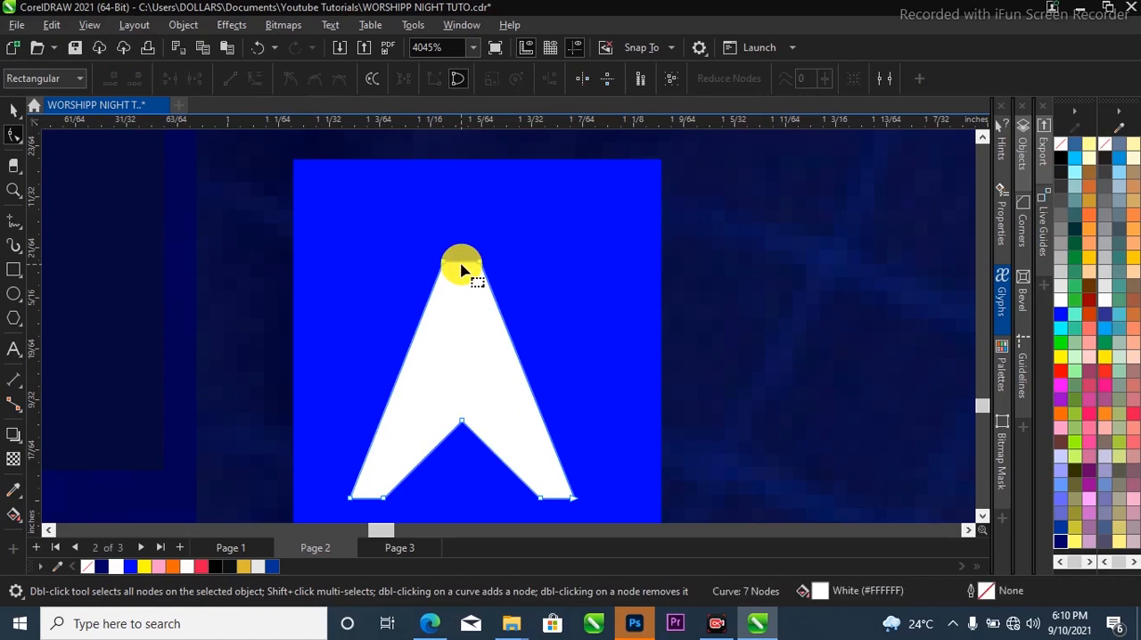
{"action": "double_click", "coordinate": [450, 262]}
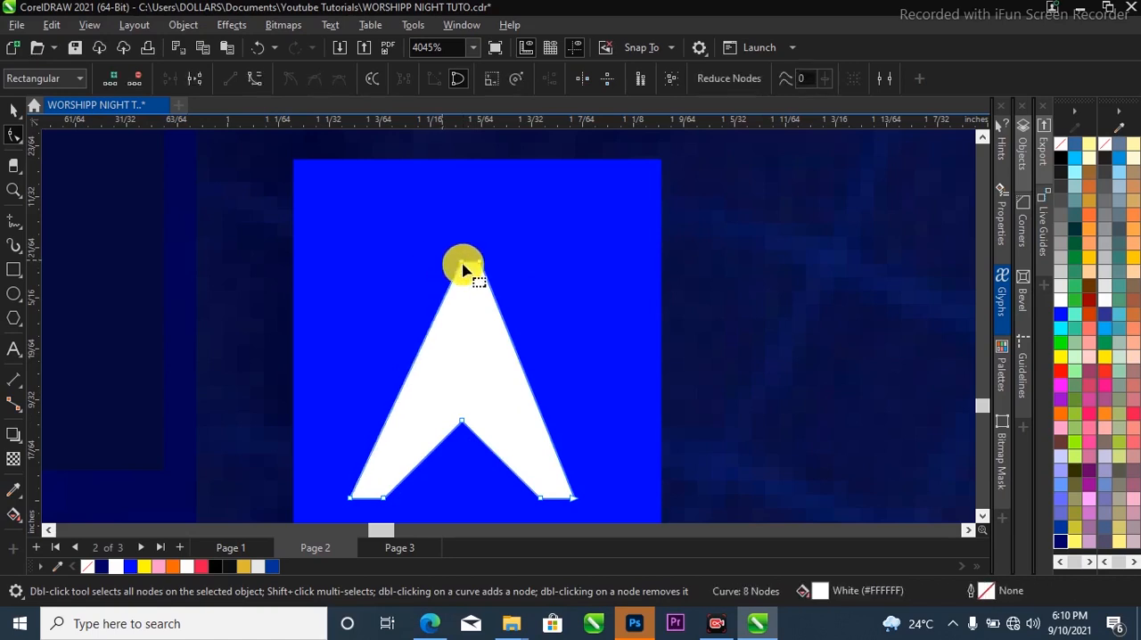
{"action": "scroll", "coordinate": [473, 264], "scroll_direction": "down", "scroll_amount": 1}
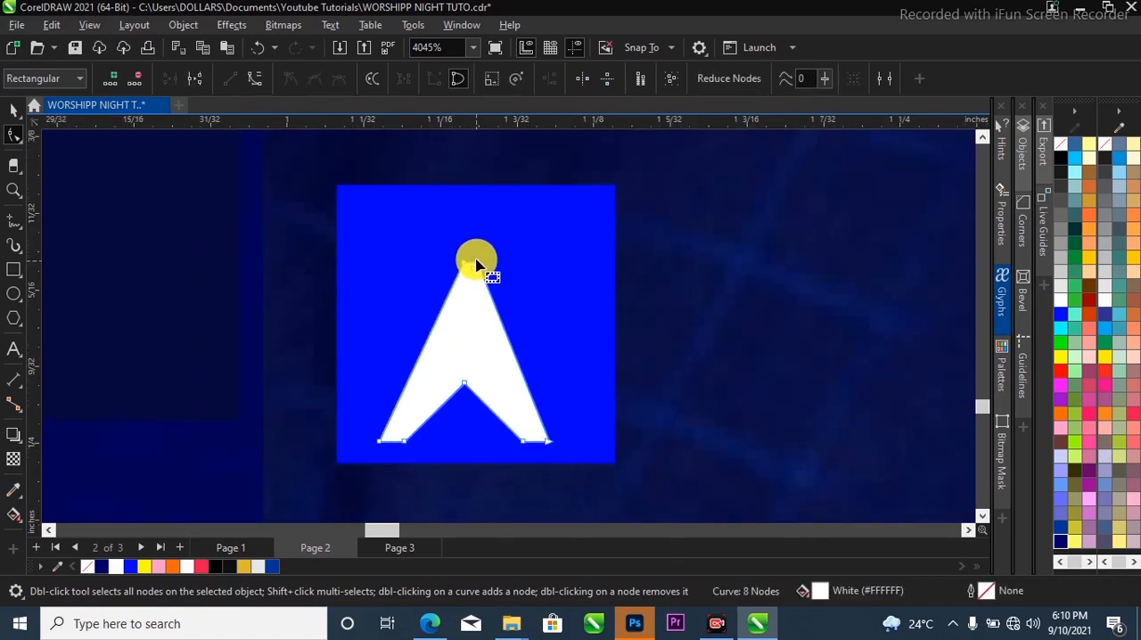
{"action": "left_click", "coordinate": [476, 268]}
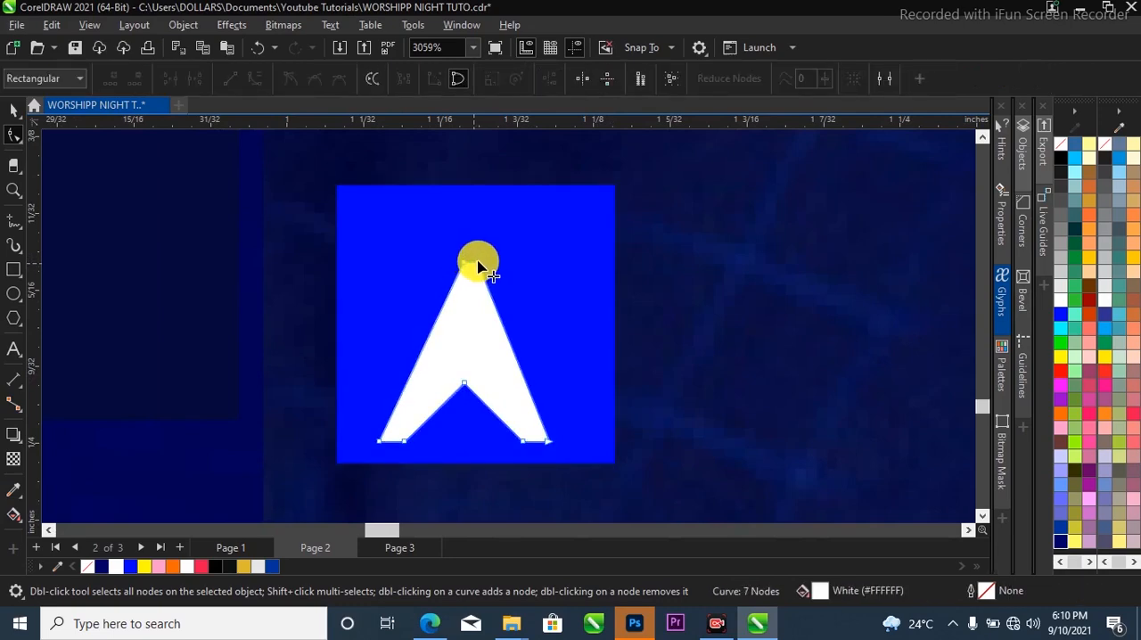
{"action": "scroll", "coordinate": [490, 285], "scroll_direction": "down", "scroll_amount": 2}
{"action": "key", "text": "space"}
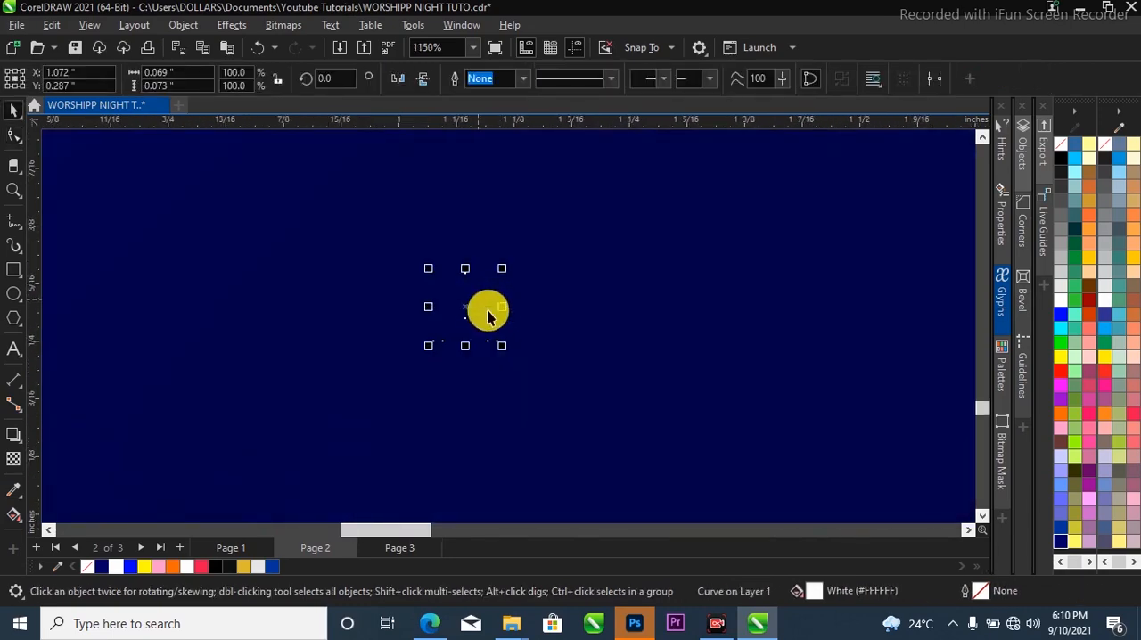
Duplicate the blue square with its arrowhead horizontally along the bar to about X 4.117 inches, beside the second speaker.
{"action": "scroll", "coordinate": [401, 370], "scroll_direction": "down", "scroll_amount": 1}
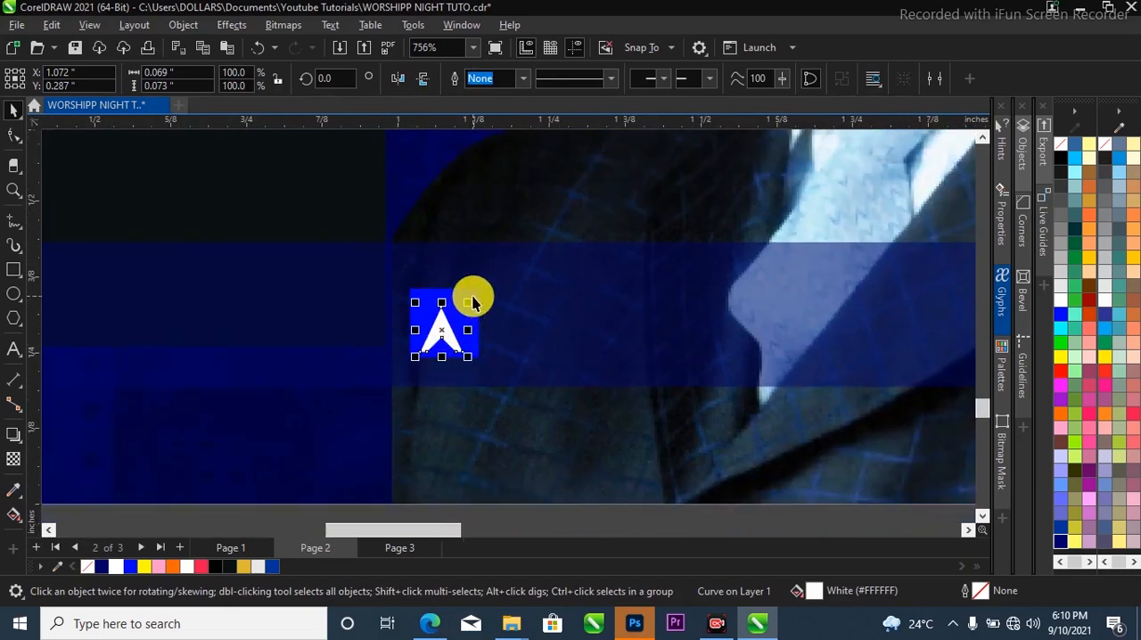
{"action": "left_click", "coordinate": [472, 301], "text": "shift"}
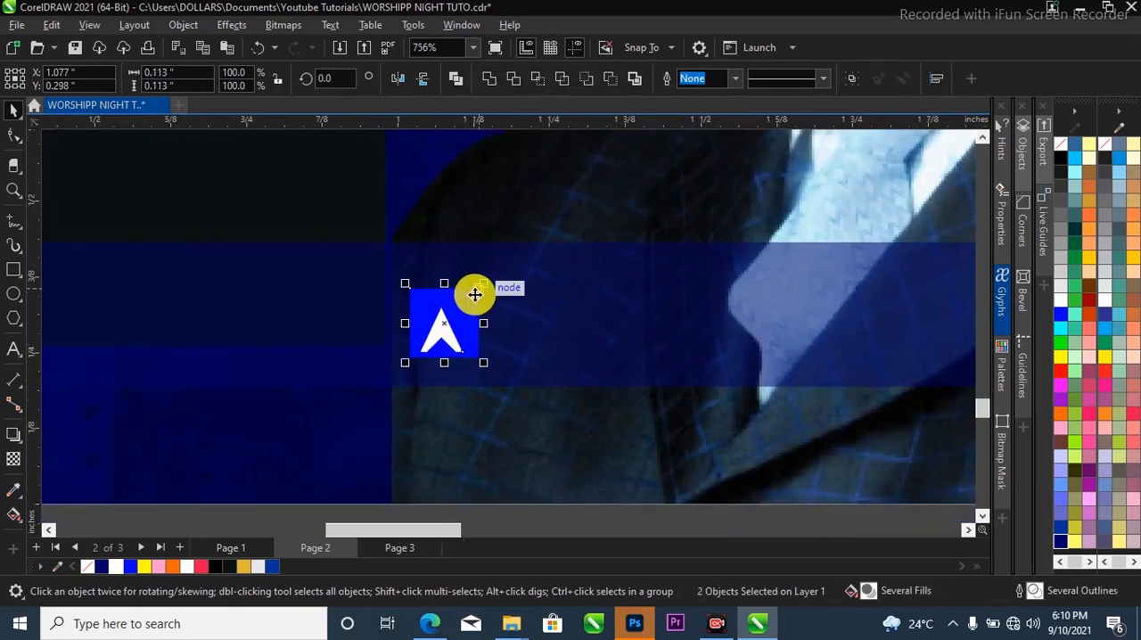
{"action": "scroll", "coordinate": [433, 311], "scroll_direction": "down", "scroll_amount": 2}
{"action": "scroll", "coordinate": [432, 313], "scroll_direction": "up", "scroll_amount": 1}
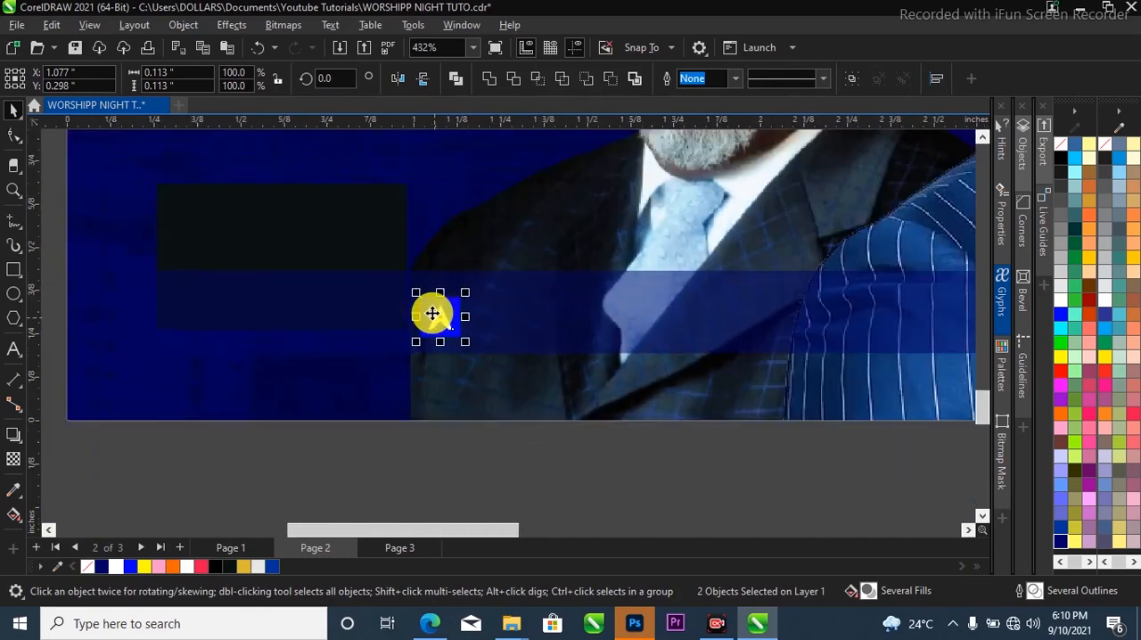
{"action": "scroll", "coordinate": [432, 314], "scroll_direction": "down", "scroll_amount": 4}
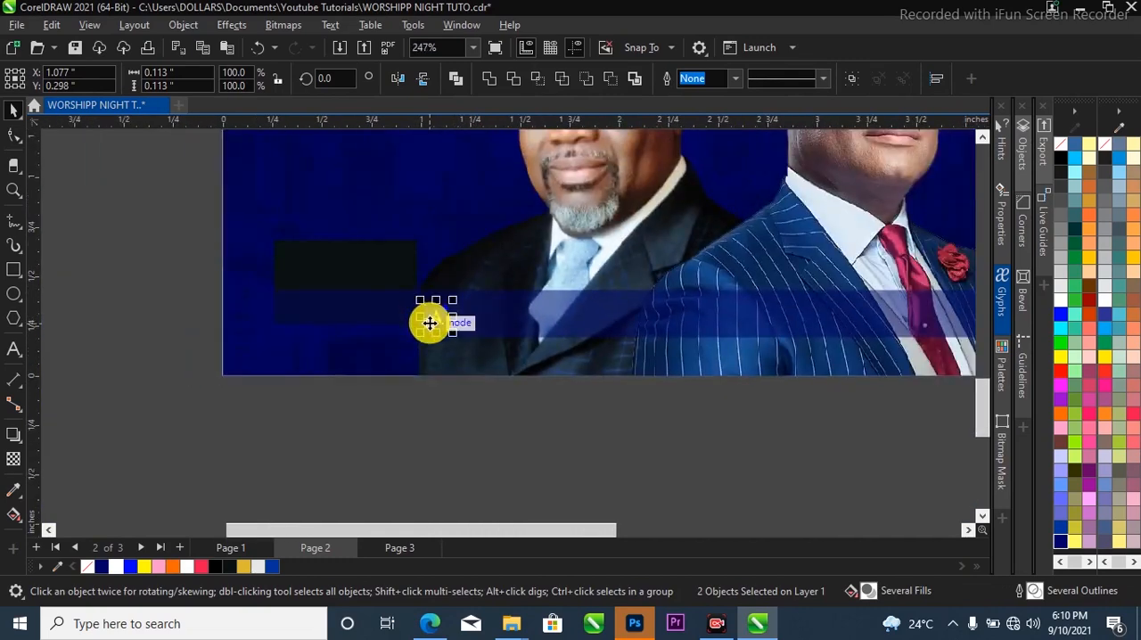
{"action": "left_click_drag", "start_coordinate": [427, 328], "coordinate": [772, 353]}
{"action": "left_click", "coordinate": [738, 395]}
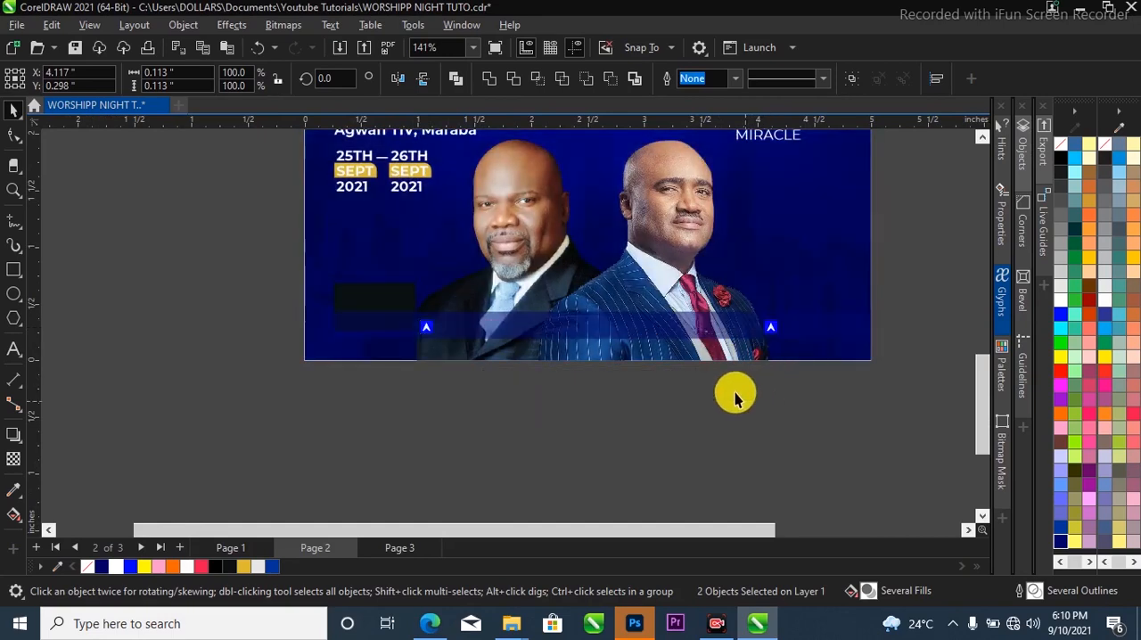
Copy the two white speaker-name texts from Page 1 onto the name bar at the bottom of the Page 2 flyer.
{"action": "scroll", "coordinate": [619, 314], "scroll_direction": "up", "scroll_amount": 1}
{"action": "scroll", "coordinate": [619, 314], "scroll_direction": "up", "scroll_amount": 2}
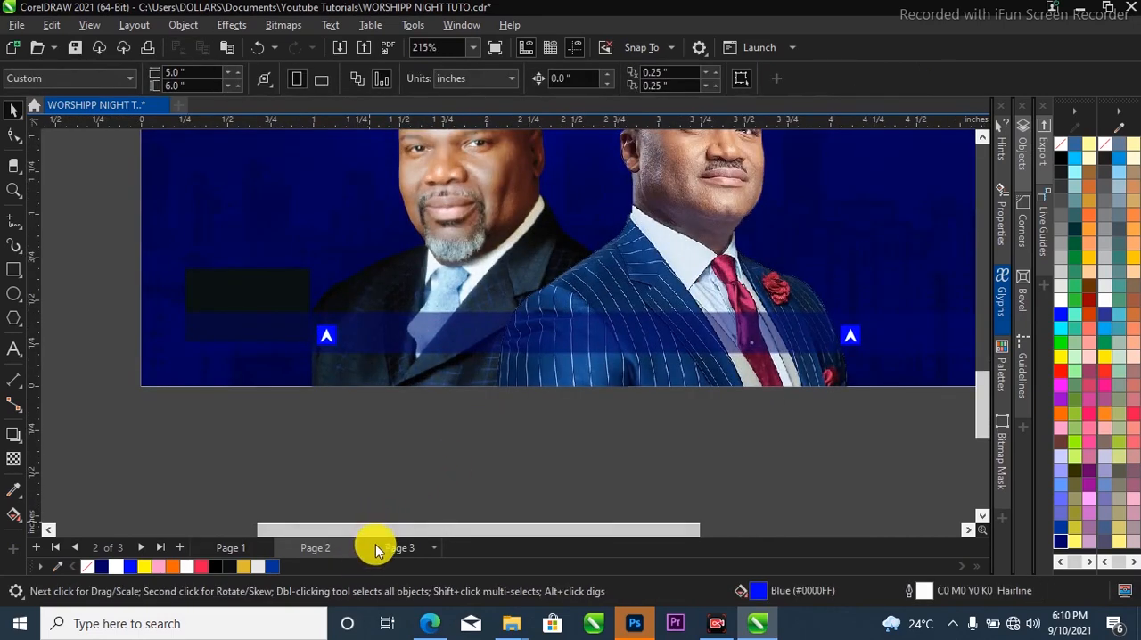
{"action": "left_click", "coordinate": [231, 548]}
{"action": "scroll", "coordinate": [402, 428], "scroll_direction": "down", "scroll_amount": 1}
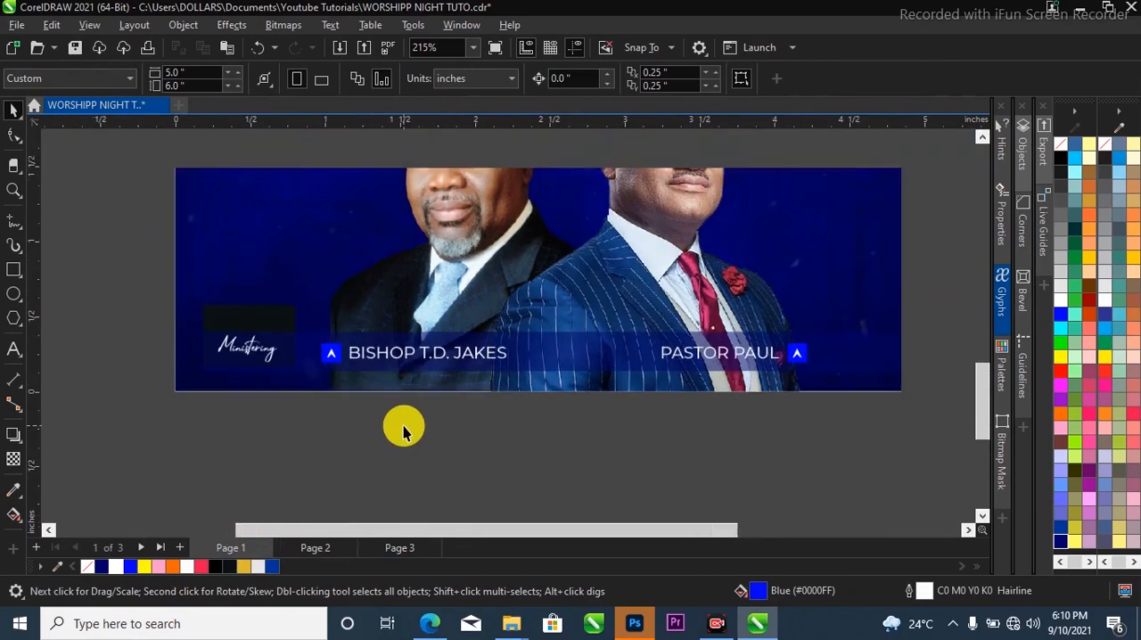
{"action": "left_click", "coordinate": [483, 360]}
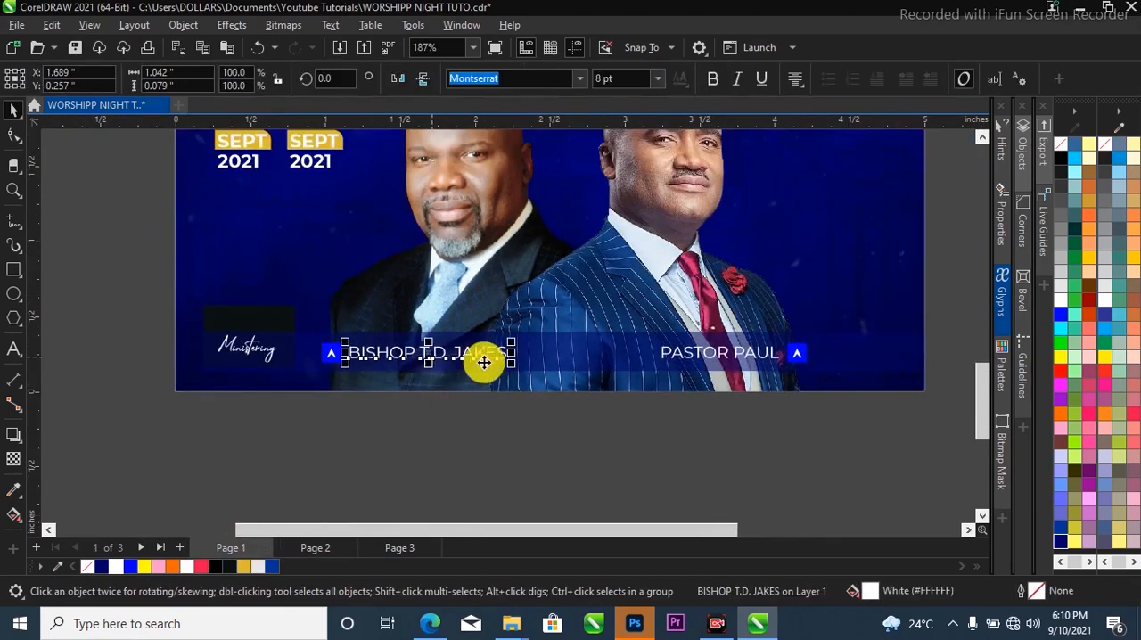
{"action": "left_click", "coordinate": [727, 352], "text": "shift"}
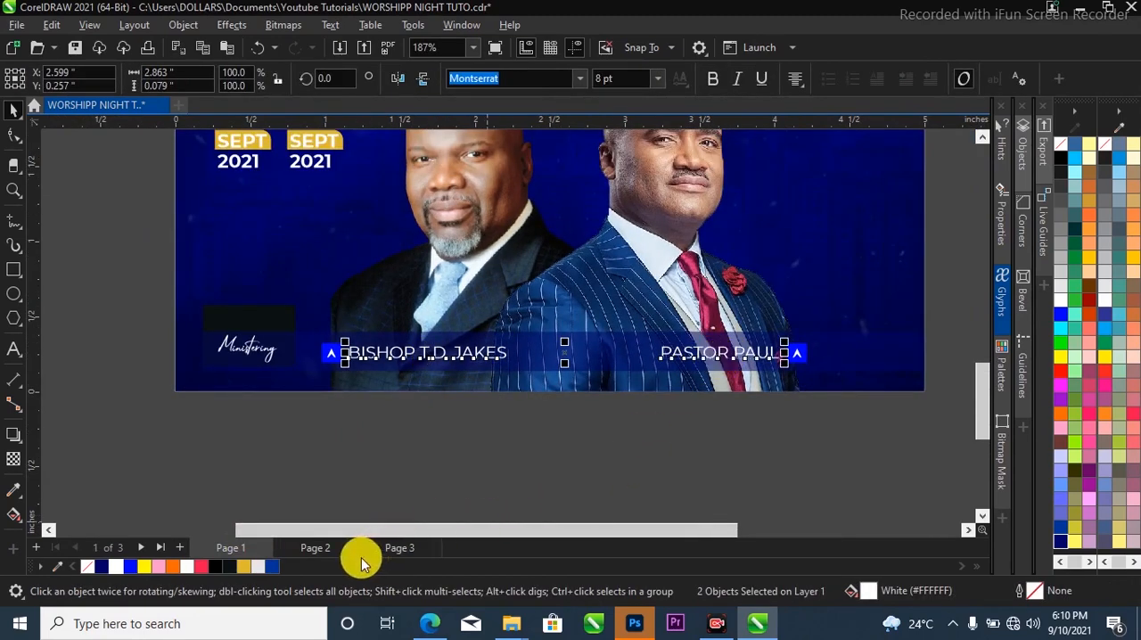
{"action": "left_click", "coordinate": [321, 547]}
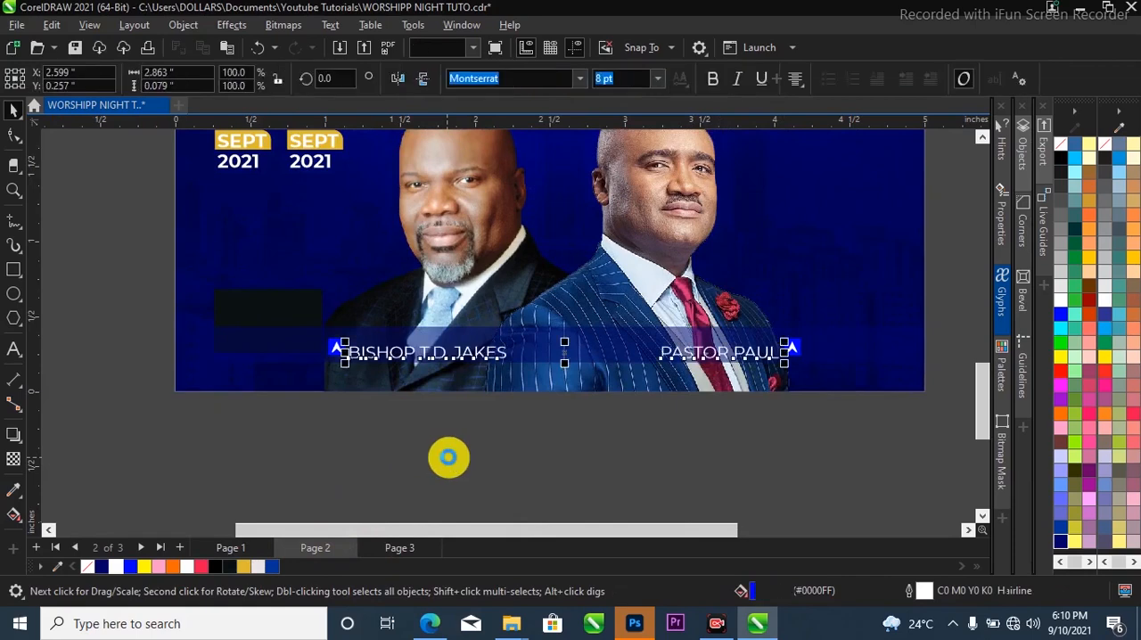
{"action": "scroll", "coordinate": [445, 353], "scroll_direction": "up", "scroll_amount": 1}
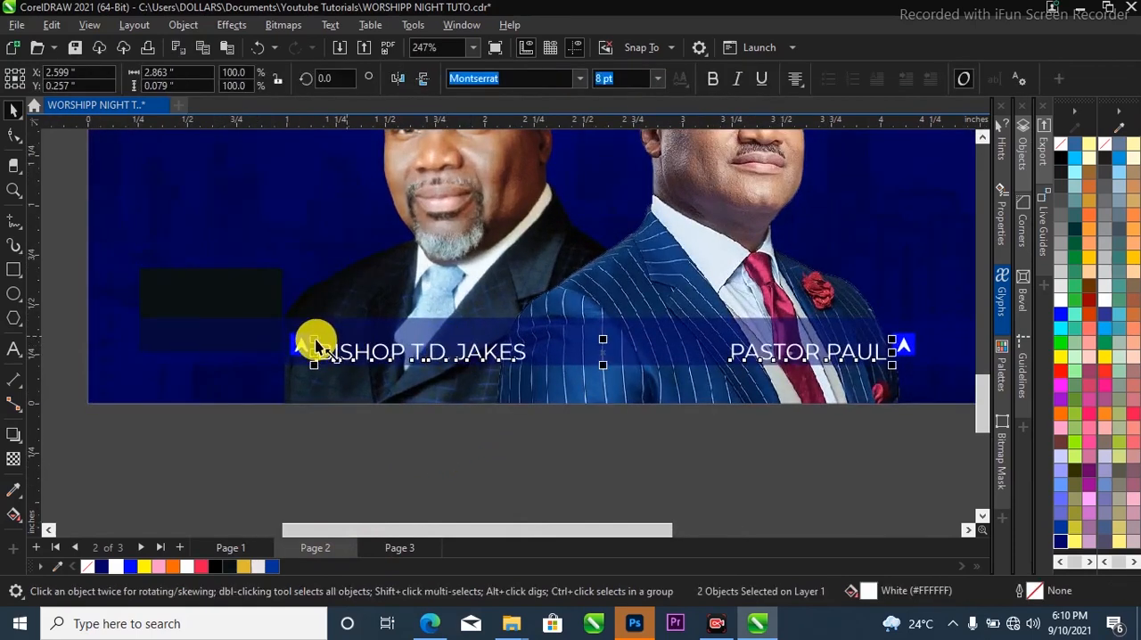
Move the translucent name bar and the dark box together straight down to about Y 0.394 inches.
{"action": "left_click", "coordinate": [200, 318], "text": "ctrl"}
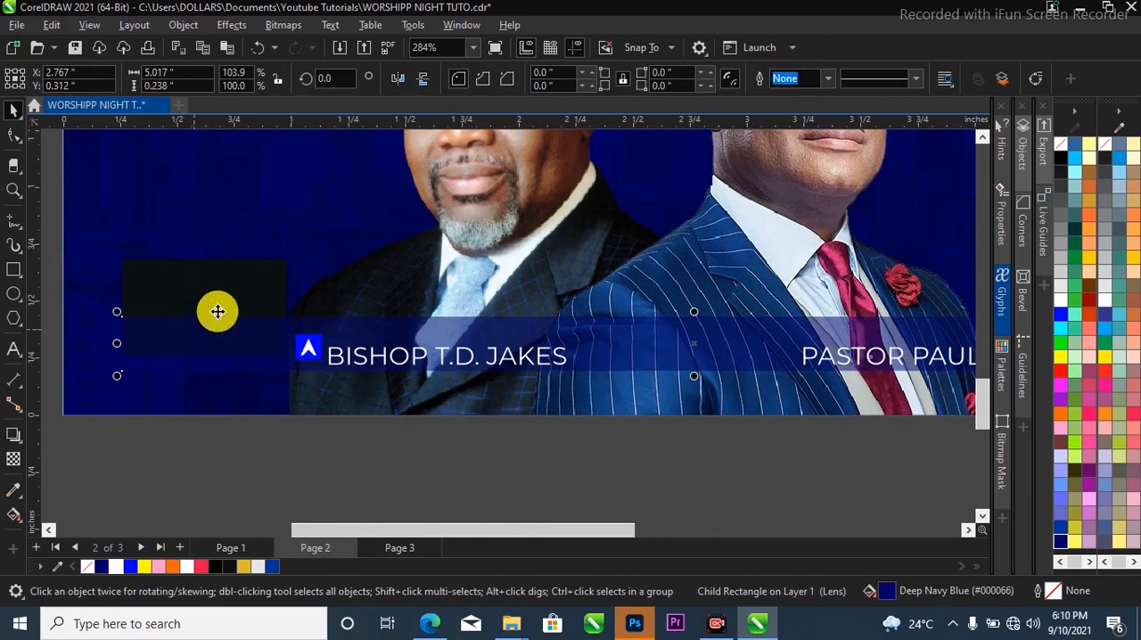
{"action": "left_click", "coordinate": [205, 287], "text": "ctrl+shift"}
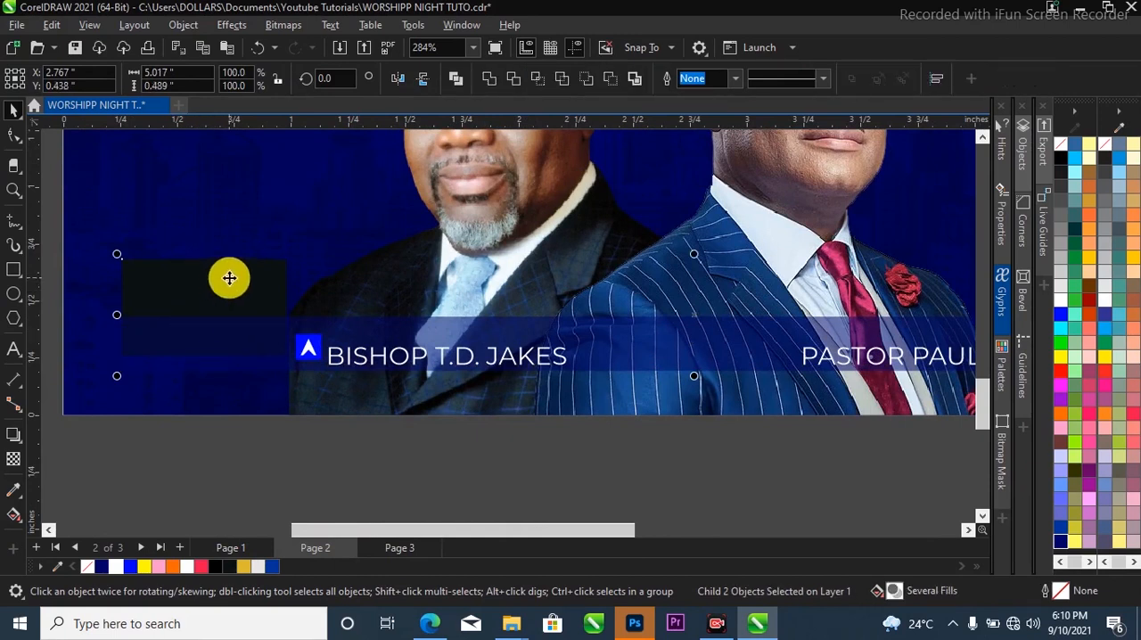
{"action": "left_click_drag", "start_coordinate": [229, 281], "coordinate": [218, 288]}
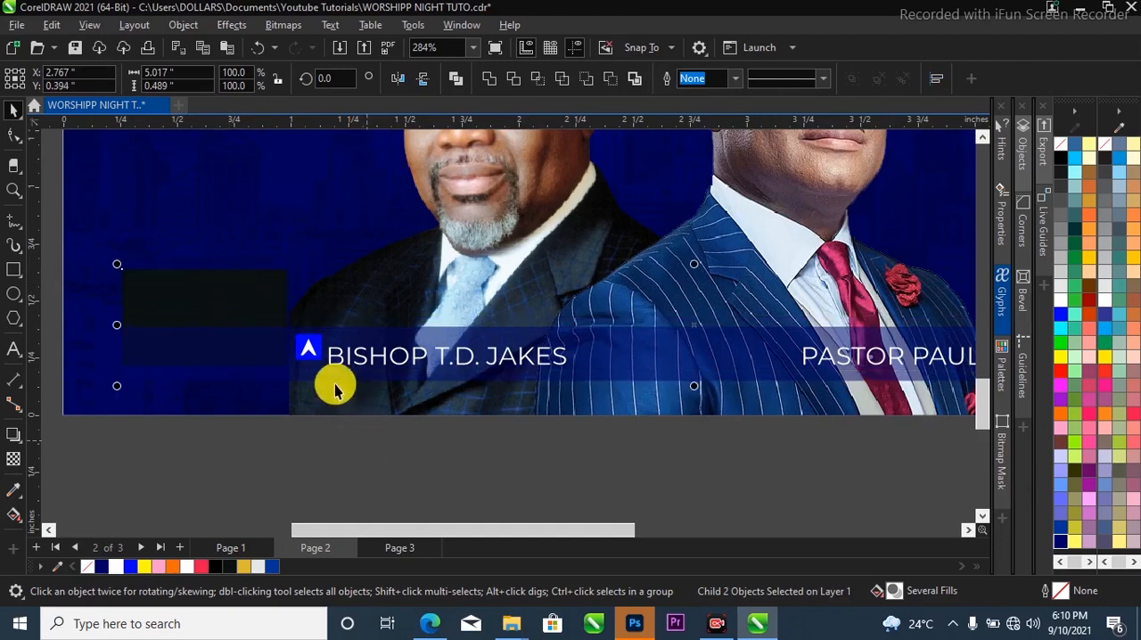
Move the first speaker's blue arrowhead square straight down to about Y 0.257 inches, level with the speaker's name.
{"action": "scroll", "coordinate": [303, 343], "scroll_direction": "up", "scroll_amount": 1}
{"action": "scroll", "coordinate": [303, 343], "scroll_direction": "up", "scroll_amount": 3}
{"action": "left_click", "coordinate": [336, 337]}
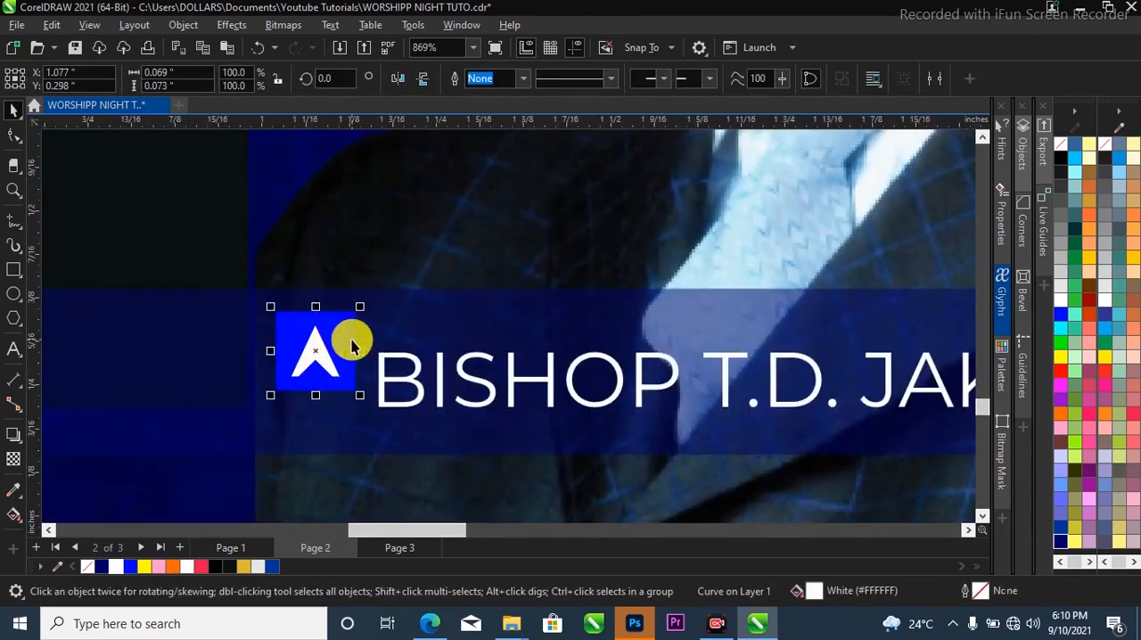
{"action": "left_click", "coordinate": [346, 342], "text": "shift"}
{"action": "left_click_drag", "start_coordinate": [346, 342], "coordinate": [347, 367]}
{"action": "scroll", "coordinate": [267, 361], "scroll_direction": "down", "scroll_amount": 5}
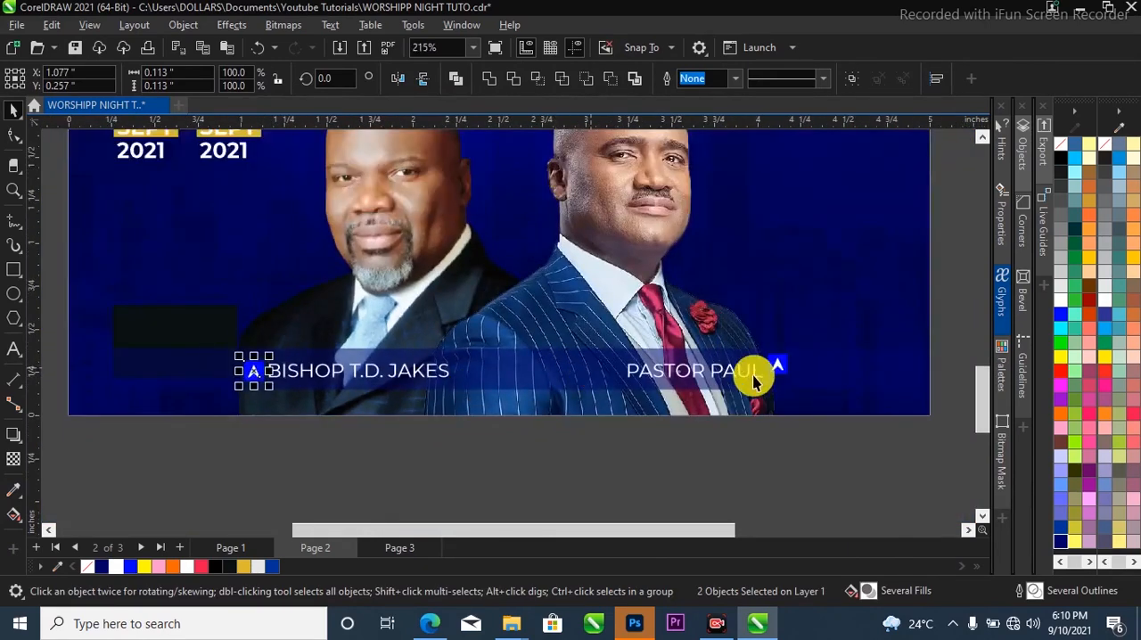
Lower the second speaker's blue arrowhead square until it lines up with the name beside it.
{"action": "key", "text": "z"}
{"action": "left_click_drag", "start_coordinate": [745, 332], "coordinate": [827, 397]}
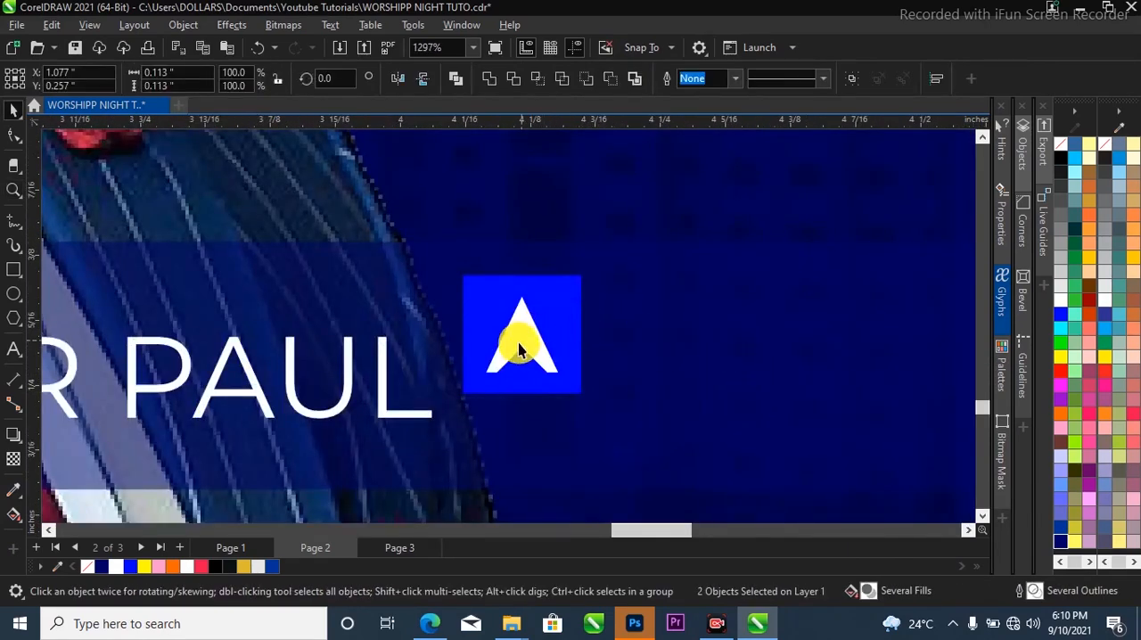
{"action": "left_click", "coordinate": [570, 311], "text": "shift"}
{"action": "left_click_drag", "start_coordinate": [569, 309], "coordinate": [567, 347]}
{"action": "scroll", "coordinate": [564, 326], "scroll_direction": "down", "scroll_amount": 4}
{"action": "left_click", "coordinate": [814, 395]}
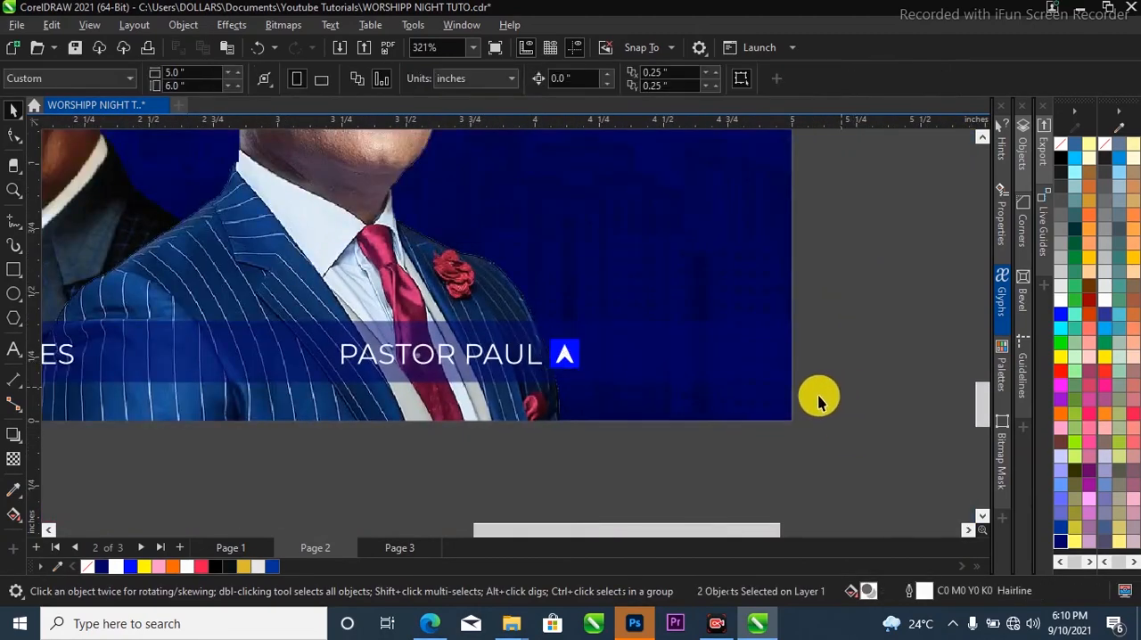
{"action": "key", "text": "F4"}
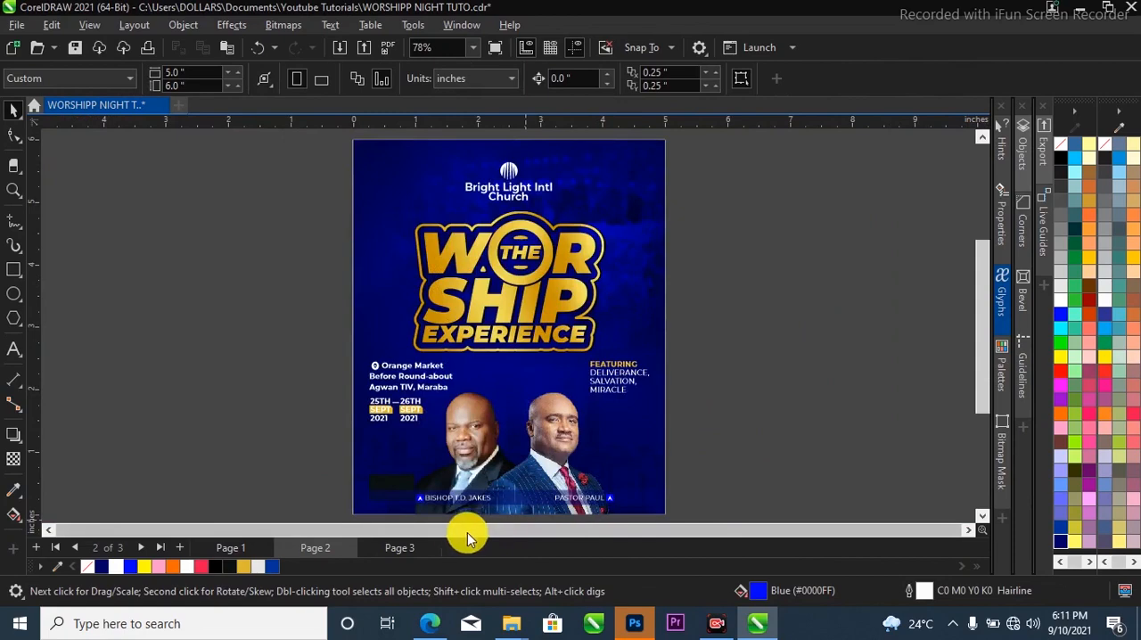
Copy the "Ministering" script text from Page 1 to Page 2 and place it on the dark box at about X 0.584, Y 0.314 inches.
{"action": "left_click", "coordinate": [232, 547]}
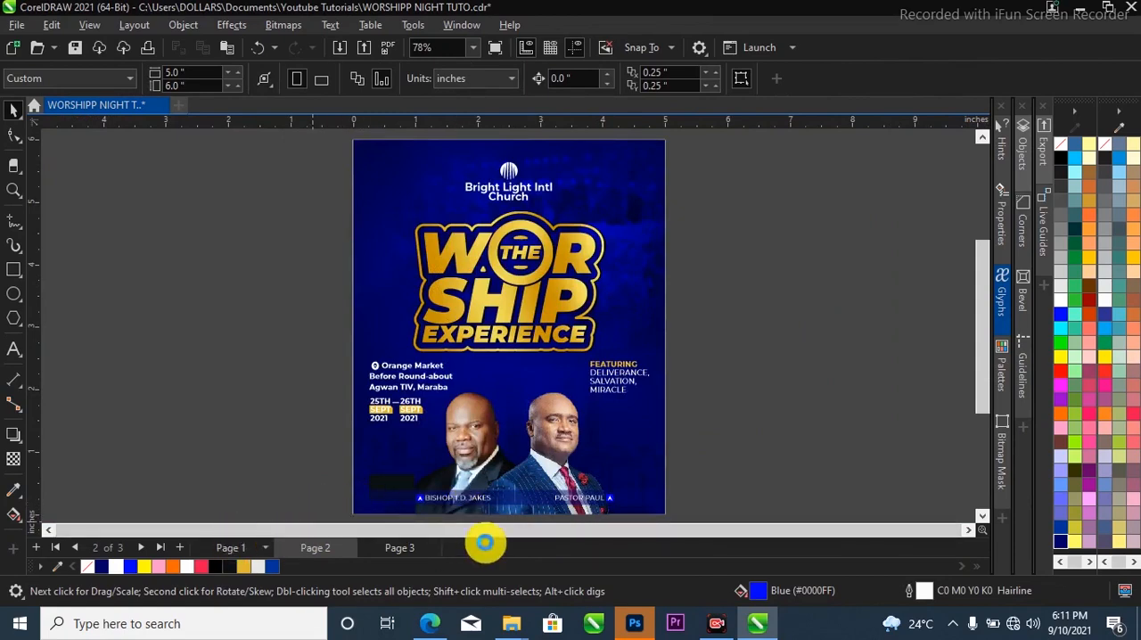
{"action": "left_click", "coordinate": [379, 499]}
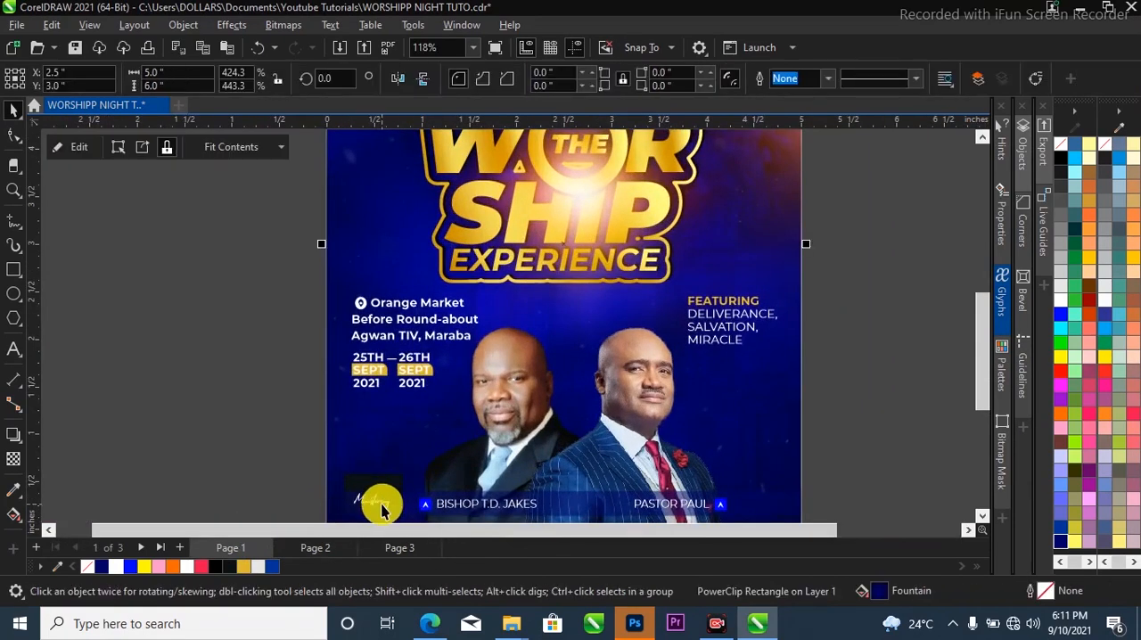
{"action": "left_click", "coordinate": [381, 505], "text": "ctrl"}
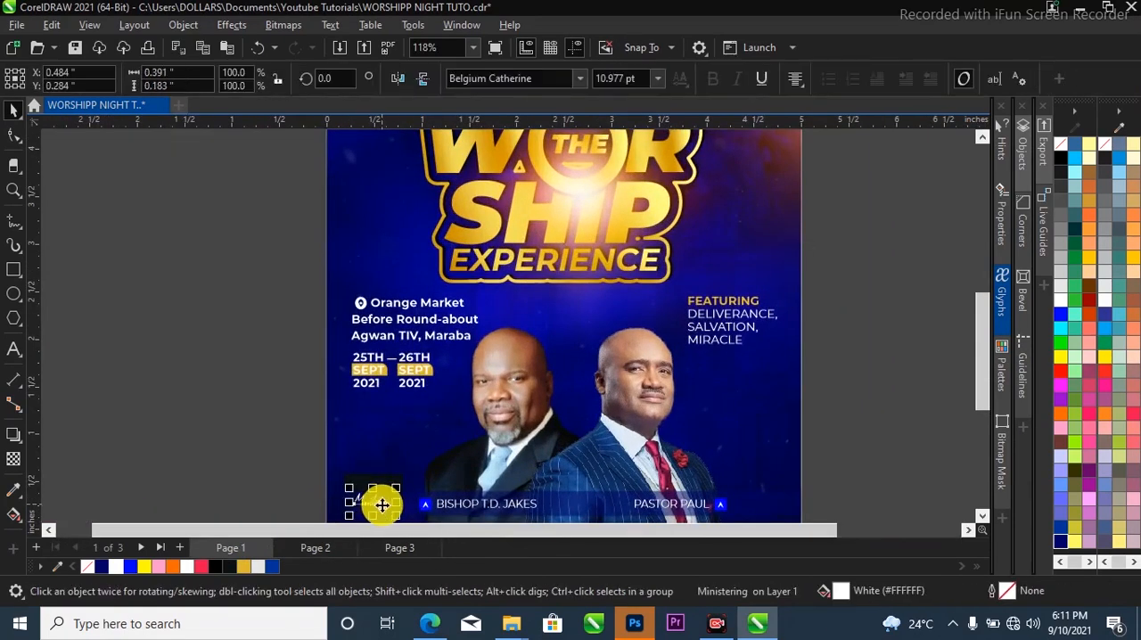
{"action": "left_click", "coordinate": [326, 549]}
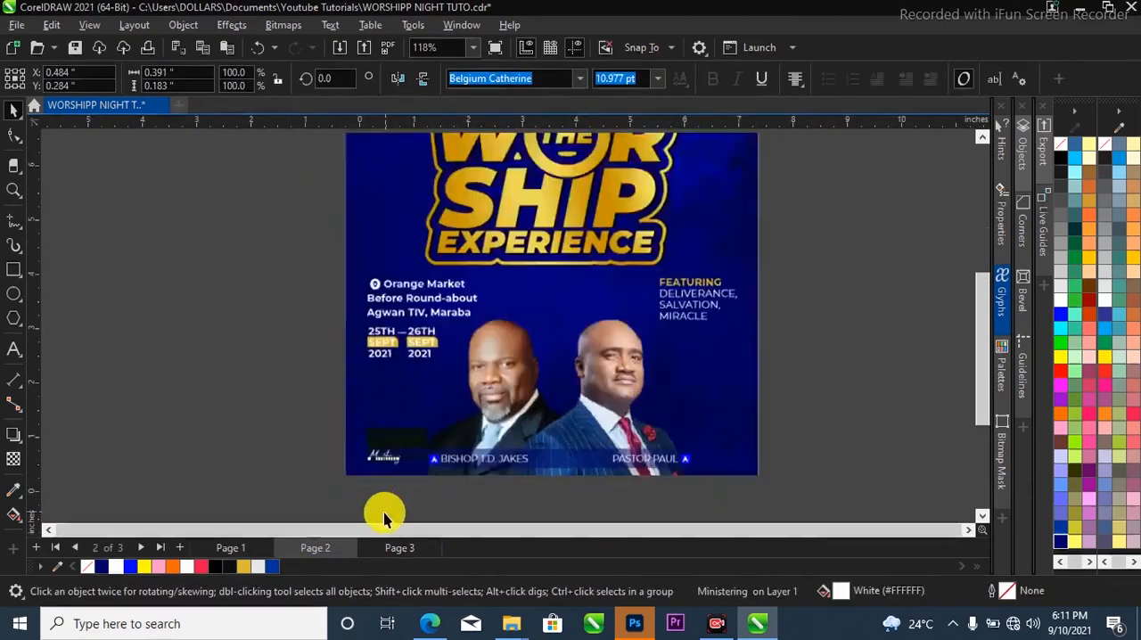
{"action": "scroll", "coordinate": [384, 516], "scroll_direction": "up", "scroll_amount": 5}
{"action": "left_click_drag", "start_coordinate": [372, 464], "coordinate": [389, 450]}
{"action": "scroll", "coordinate": [356, 413], "scroll_direction": "down", "scroll_amount": 6}
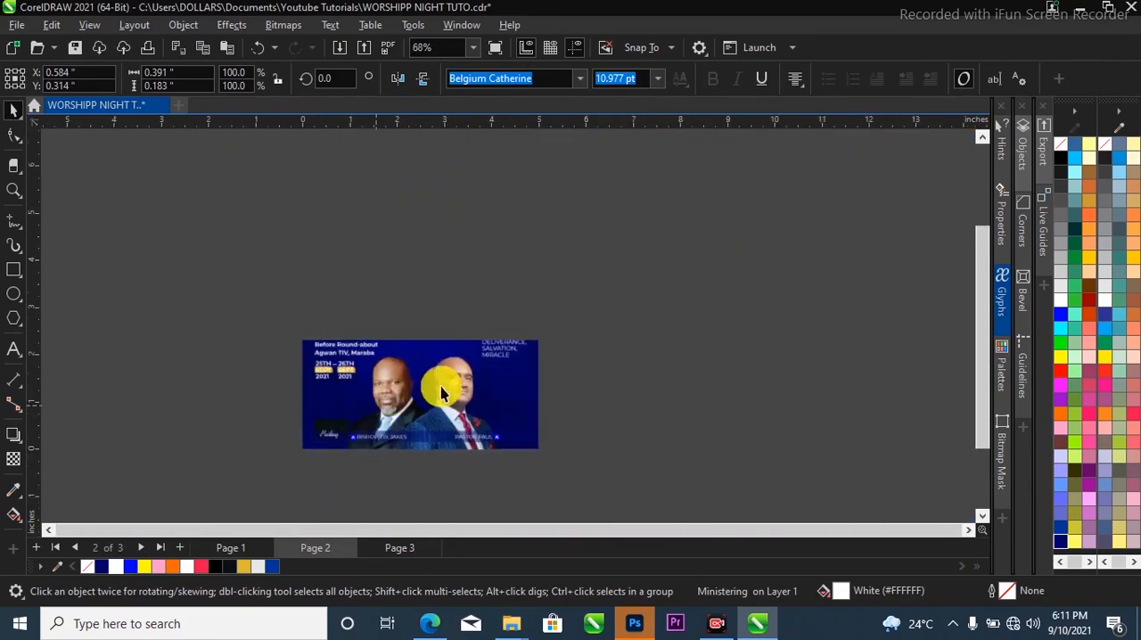
Copy the snow and light flare images from Page 3 to Page 2 and place them beside the flyer, around X 12.594 inches.
{"action": "left_click", "coordinate": [687, 288]}
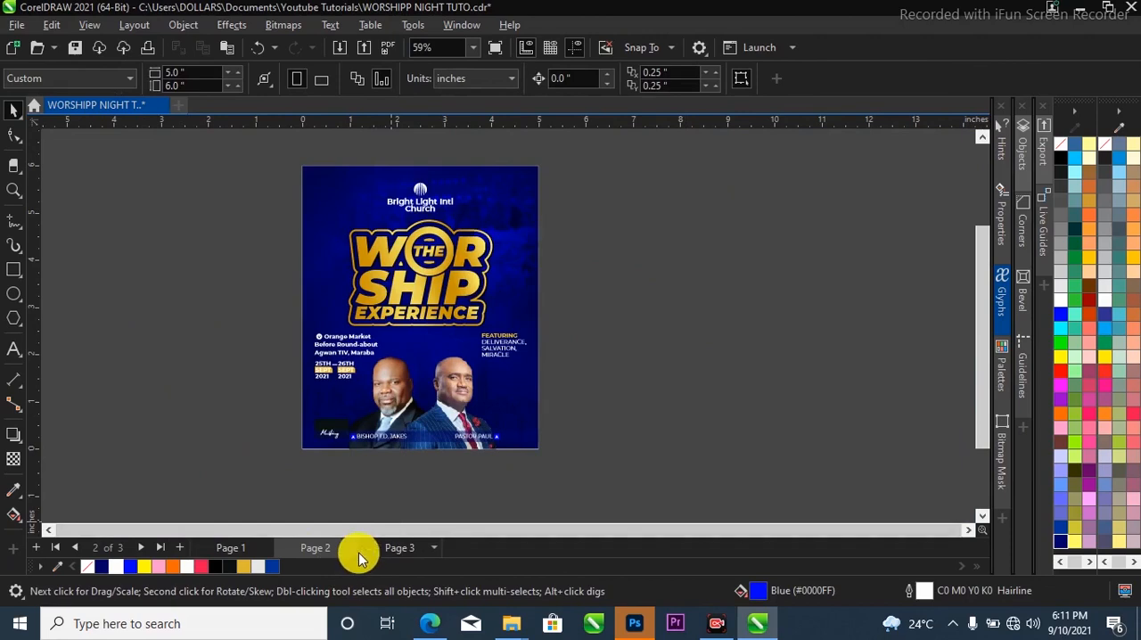
{"action": "left_click", "coordinate": [234, 548]}
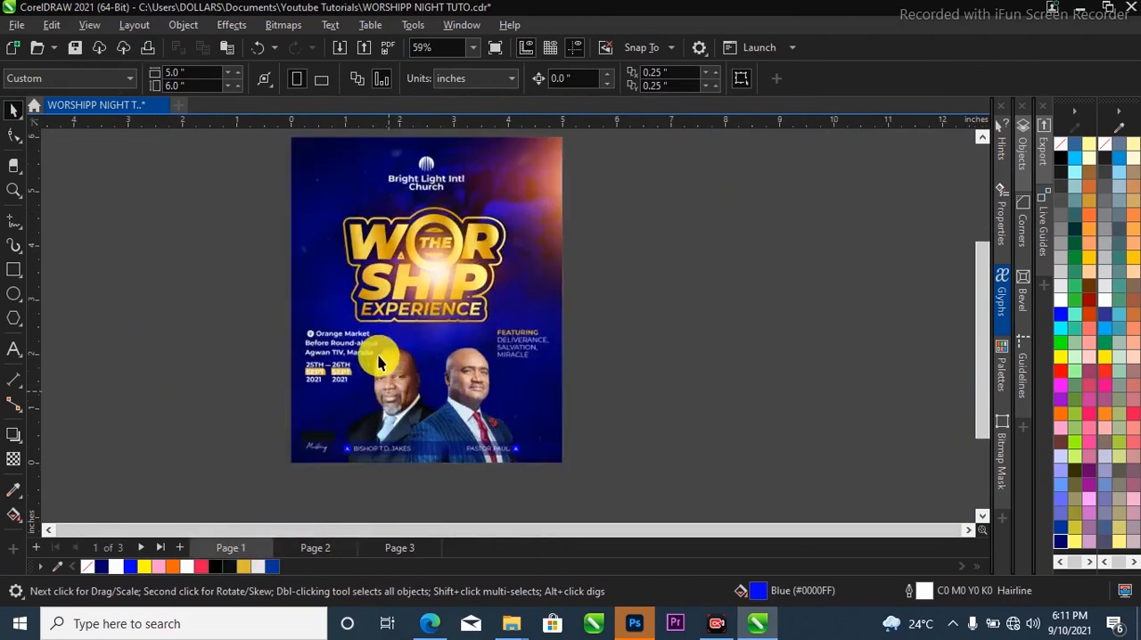
{"action": "left_click", "coordinate": [319, 544]}
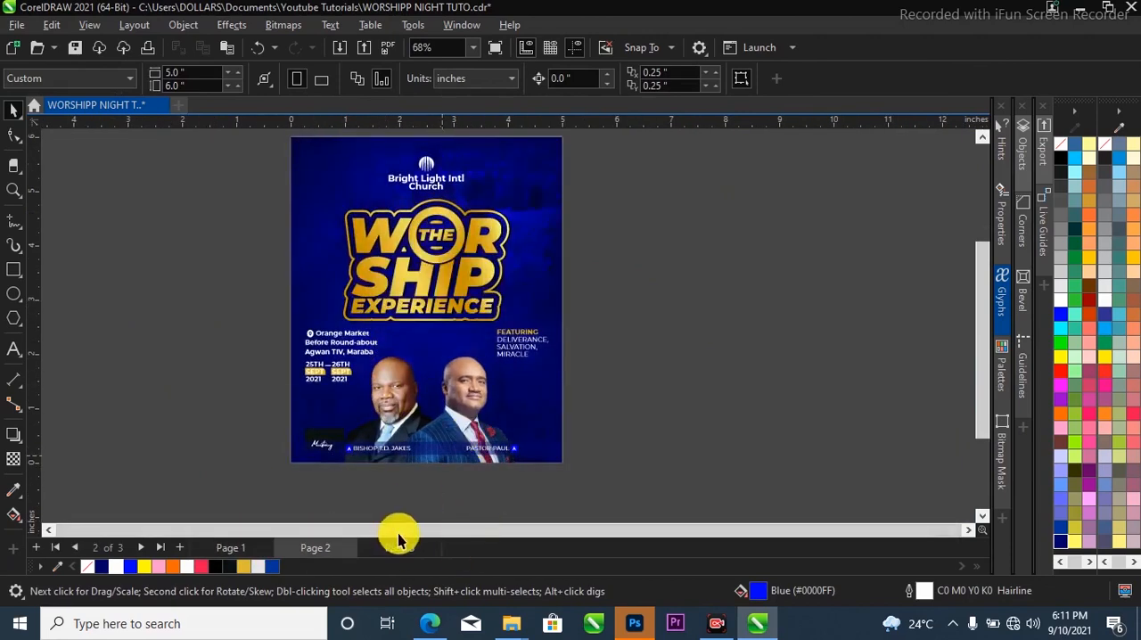
{"action": "left_click", "coordinate": [397, 545]}
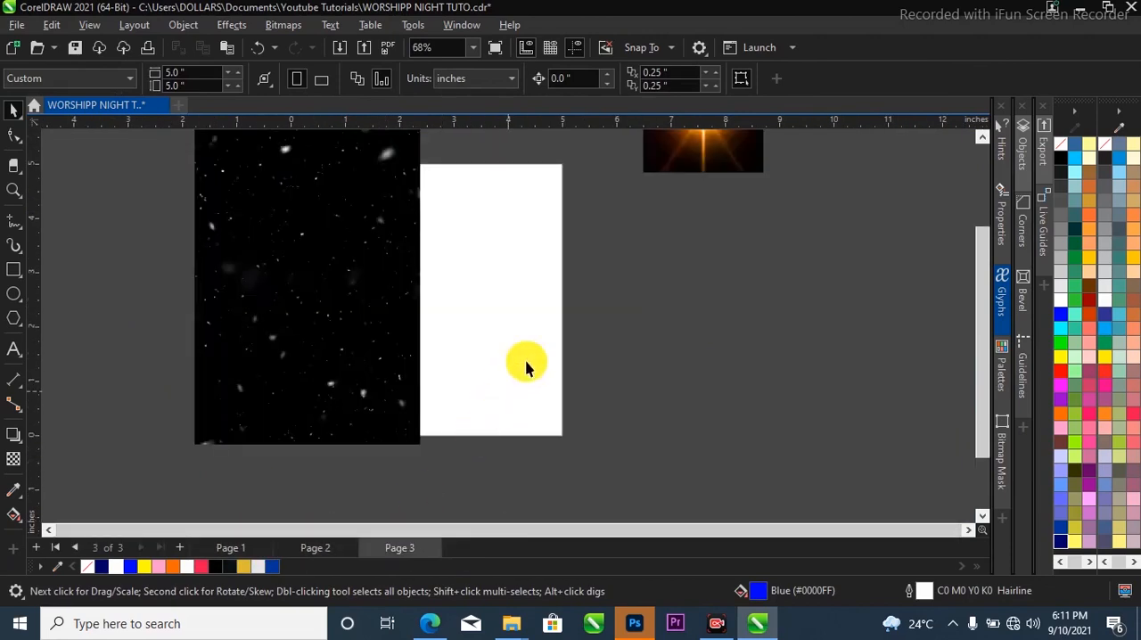
{"action": "left_click", "coordinate": [345, 308]}
{"action": "left_click", "coordinate": [675, 161], "text": "shift"}
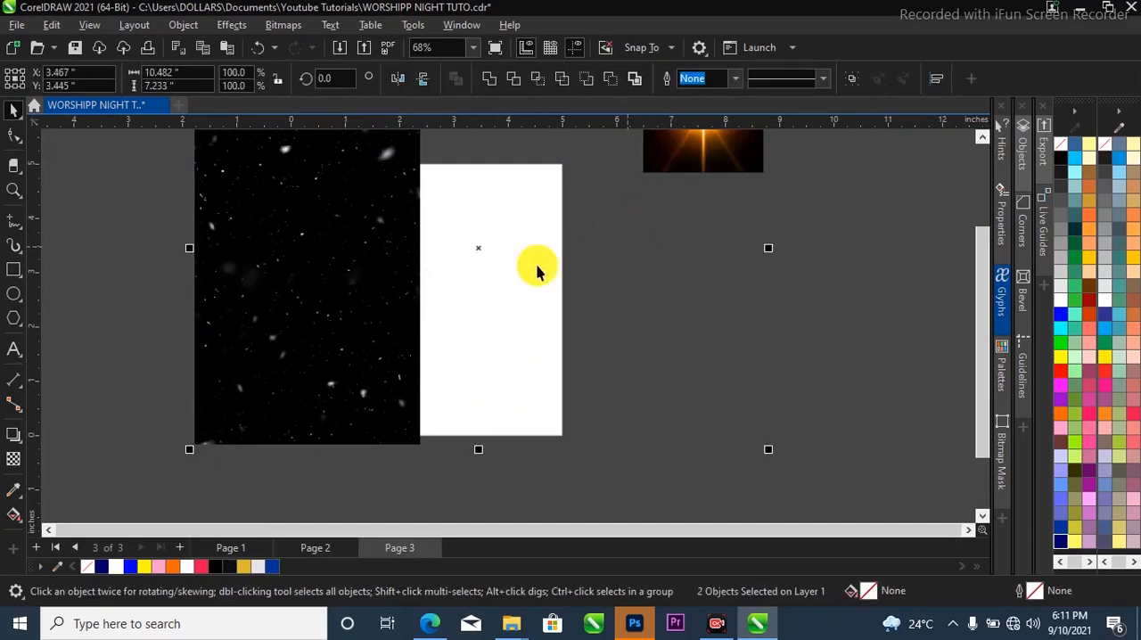
{"action": "scroll", "coordinate": [401, 361], "scroll_direction": "down", "scroll_amount": 3}
{"action": "left_click_drag", "start_coordinate": [377, 363], "coordinate": [621, 400]}
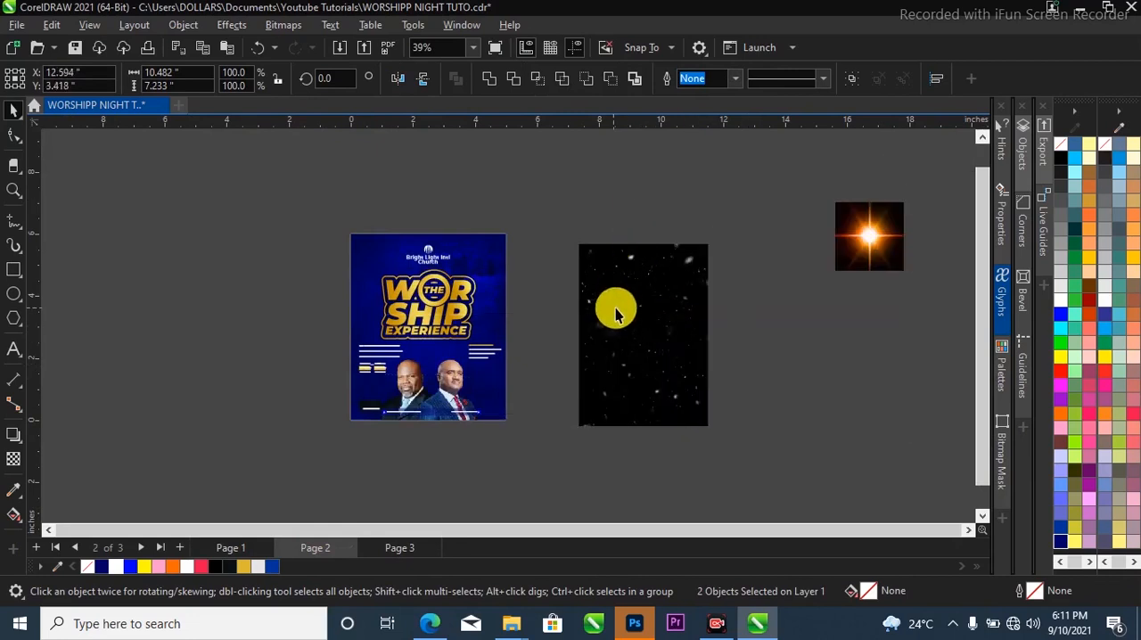
PowerClip snow-effect.png inside the flyer background and open the PowerClip contents for editing.
{"action": "left_click", "coordinate": [615, 314]}
{"action": "left_click_drag", "start_coordinate": [623, 308], "coordinate": [504, 309]}
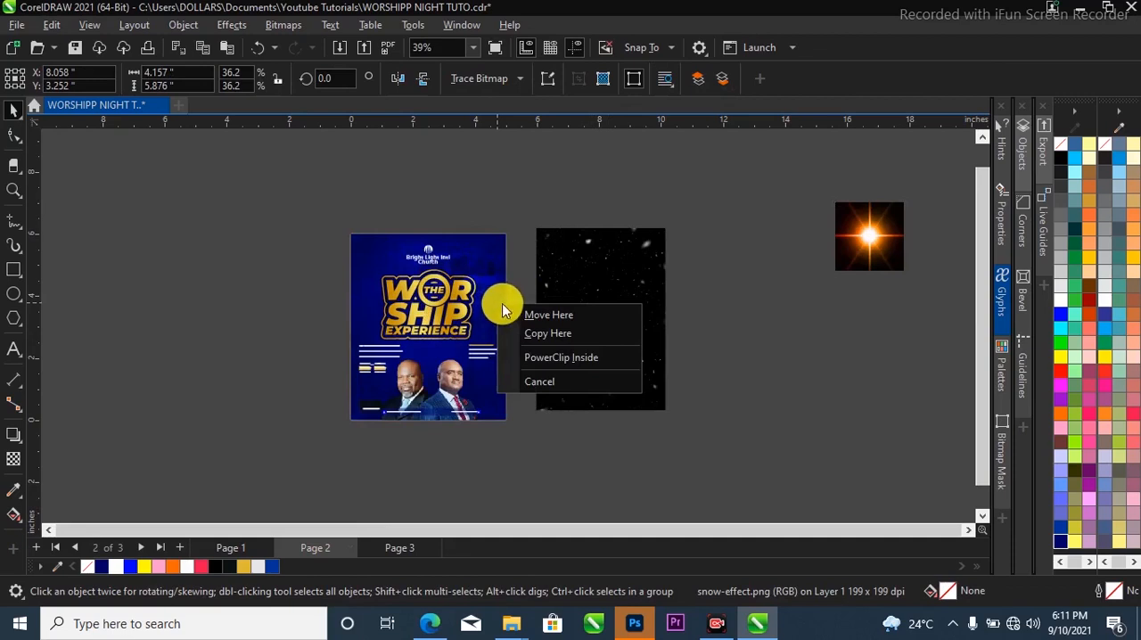
{"action": "left_click", "coordinate": [526, 363]}
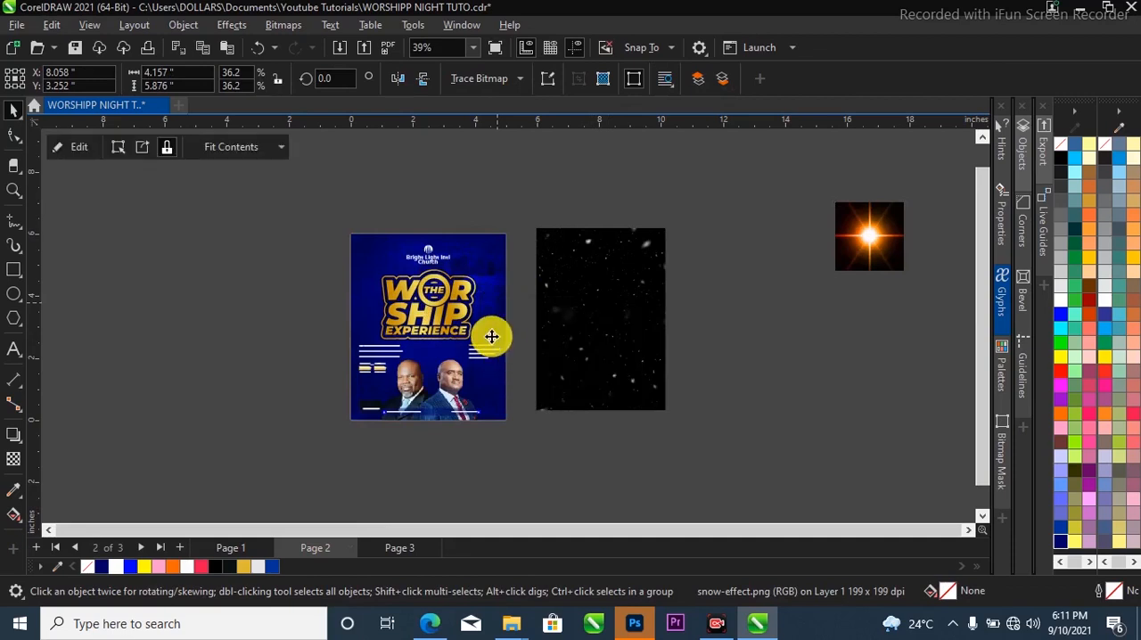
{"action": "left_click", "coordinate": [491, 333], "text": "ctrl"}
Position the snow image over the flyer, enlarge it to about 5.52 by 7.80 inches and send it behind the other contents.
{"action": "left_click_drag", "start_coordinate": [529, 327], "coordinate": [460, 312]}
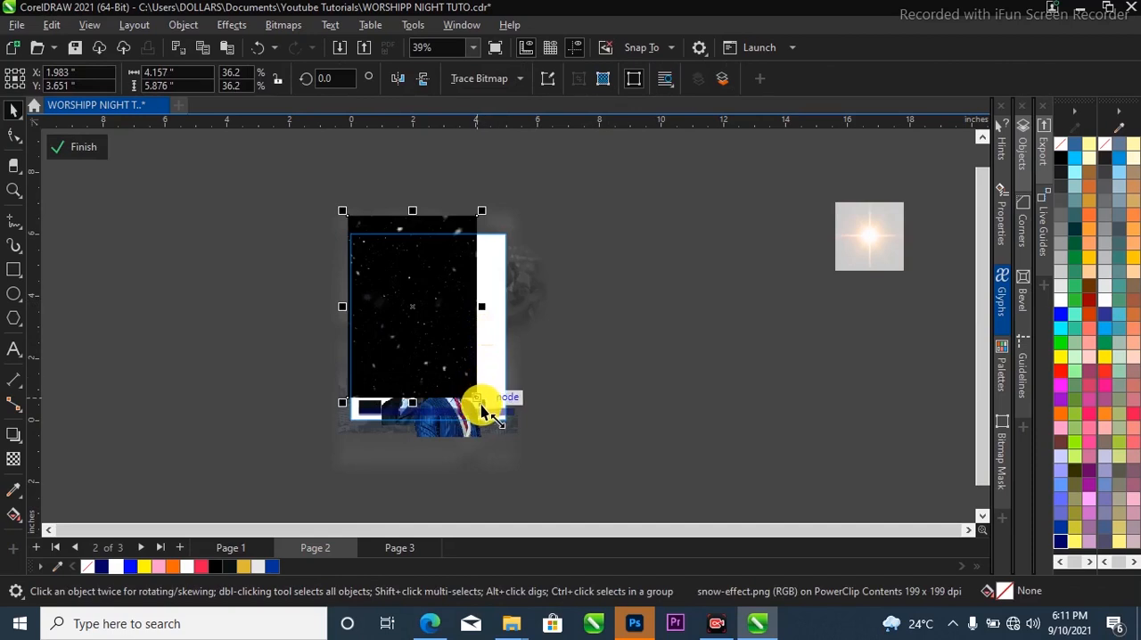
{"action": "left_click_drag", "start_coordinate": [486, 408], "coordinate": [544, 464]}
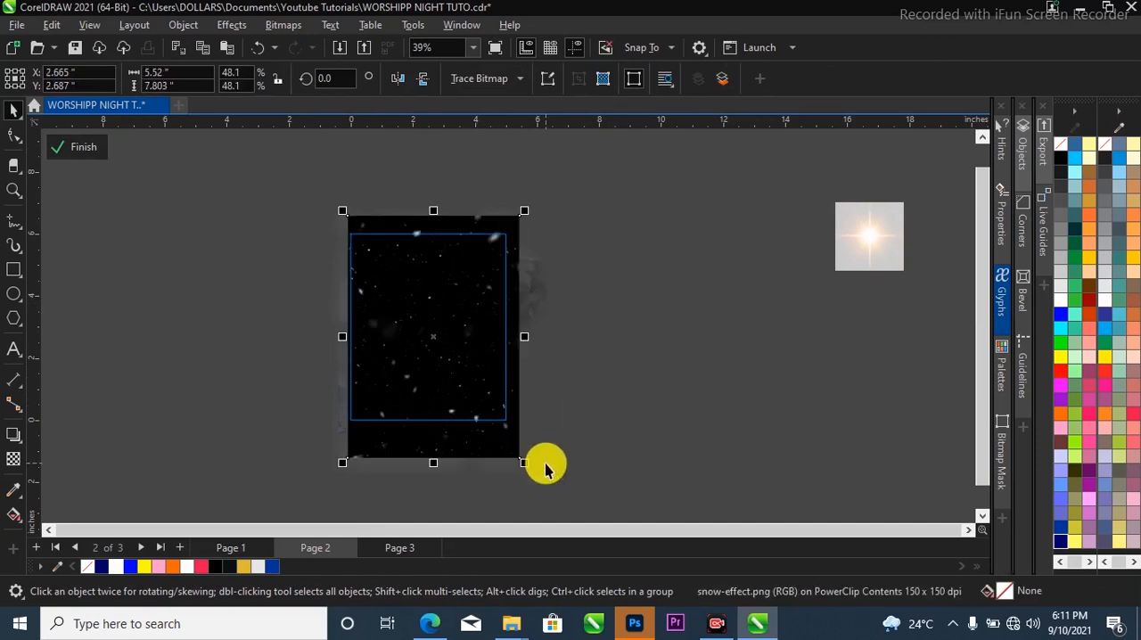
{"action": "key", "text": "shift+Page_Down"}
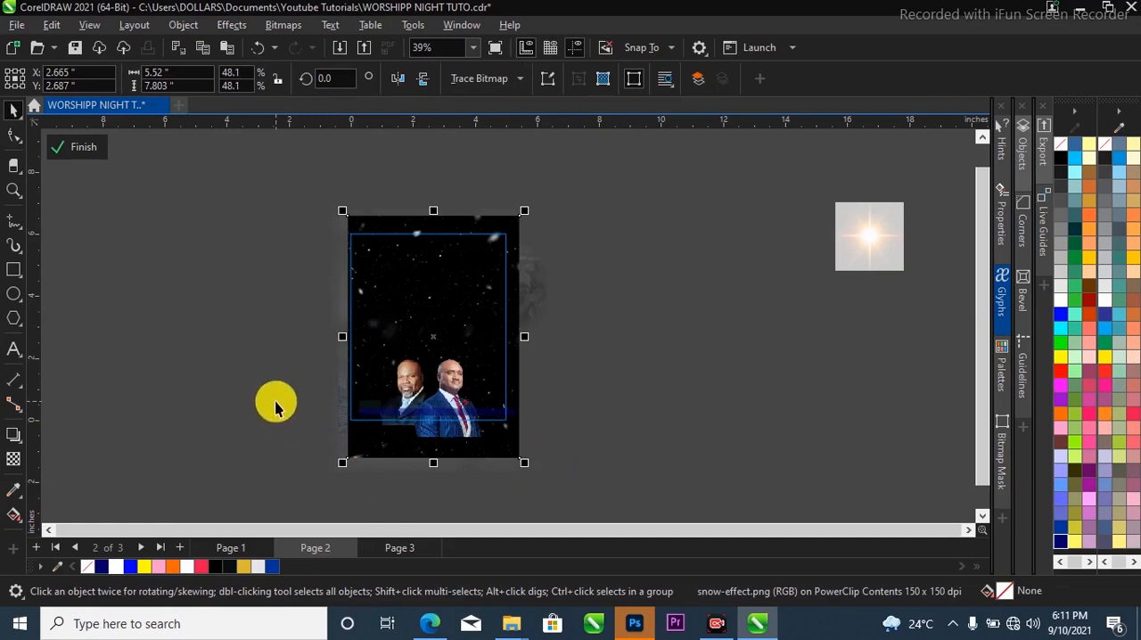
Give the snow image the Screen merge mode with a uniform transparency of 75.
{"action": "left_click", "coordinate": [14, 458]}
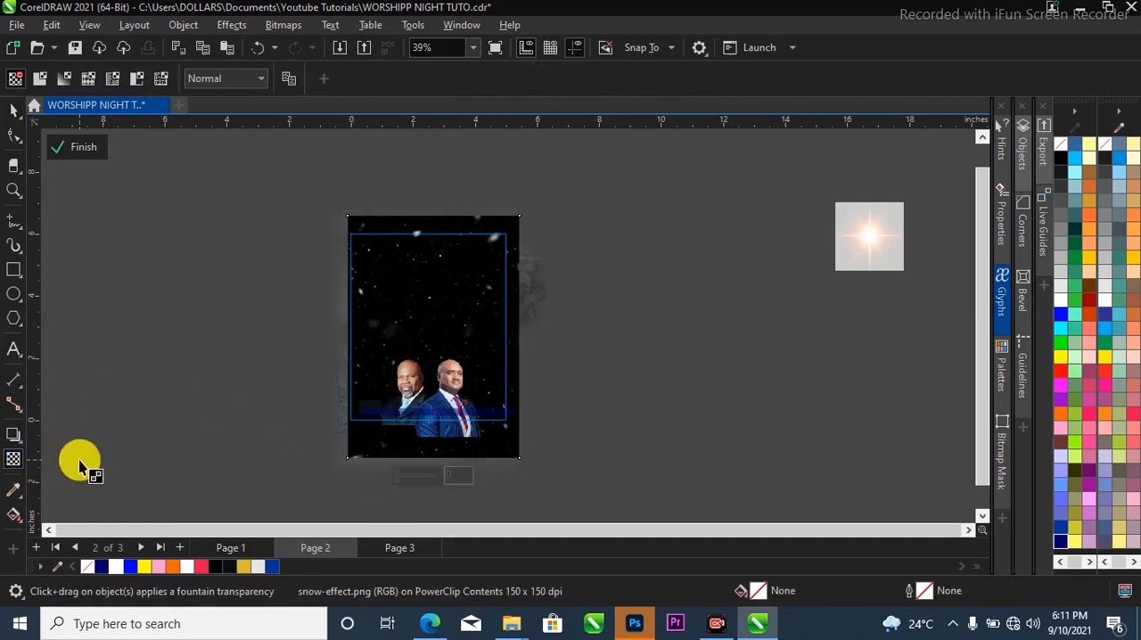
{"action": "left_click", "coordinate": [218, 78]}
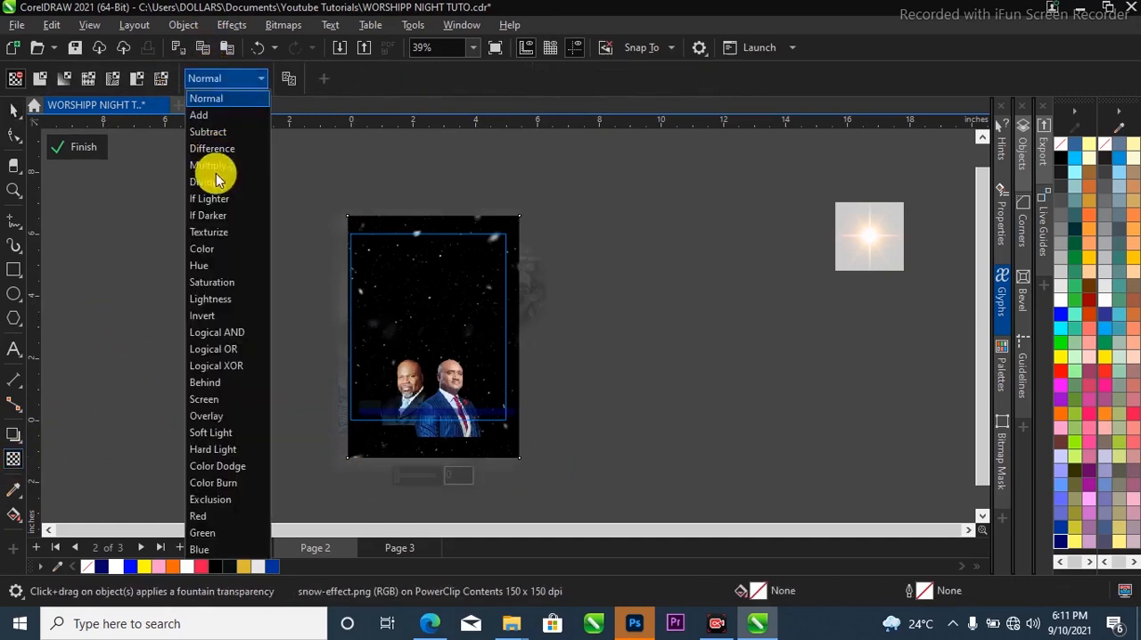
{"action": "left_click", "coordinate": [216, 397]}
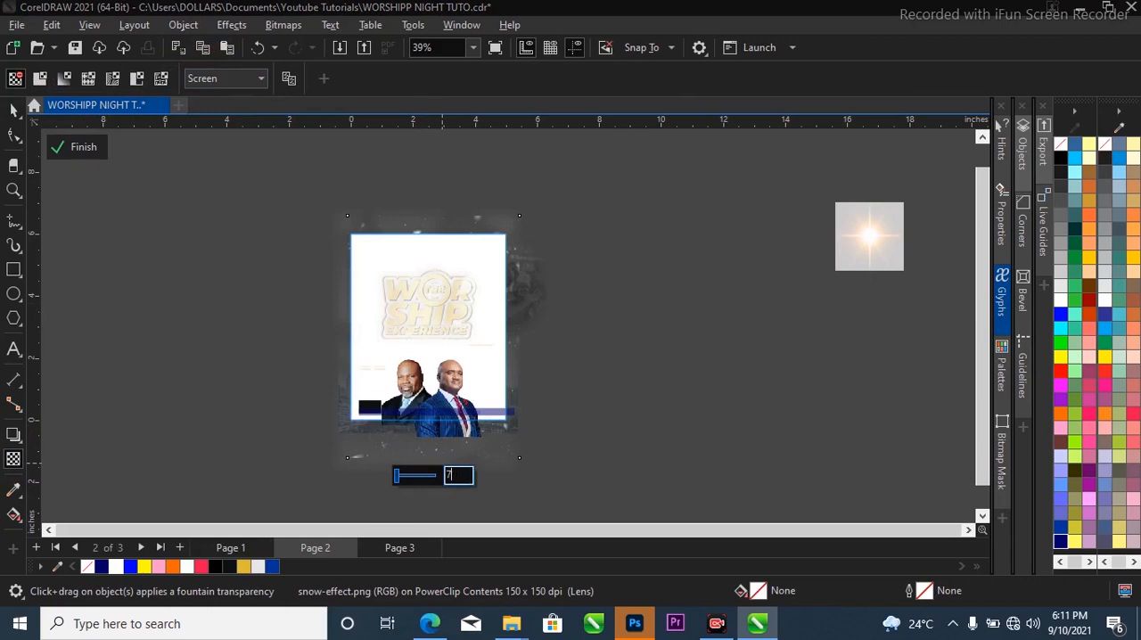
{"action": "key", "text": "Return"}
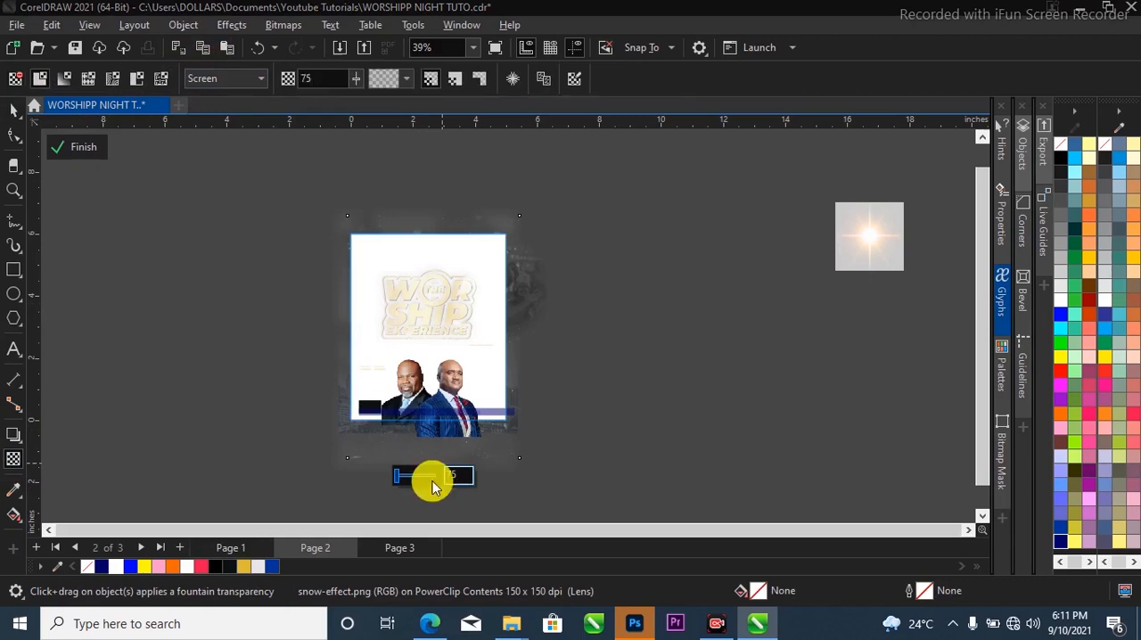
{"action": "left_click", "coordinate": [13, 108]}
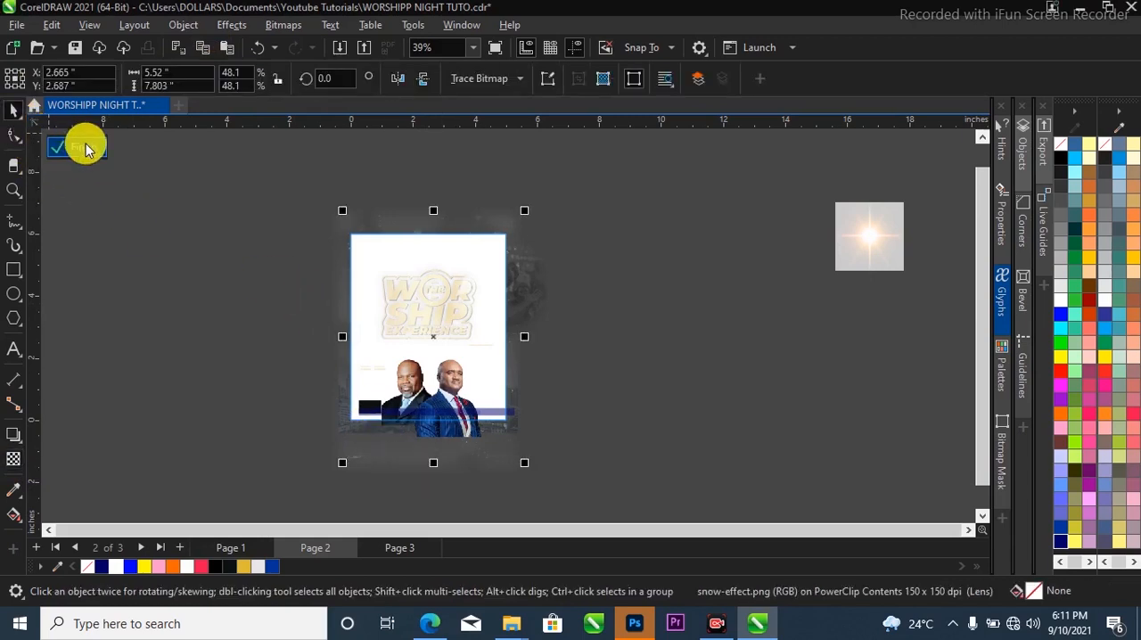
Finish editing the PowerClip contents and place the light flare image over the centre of the title, around X 2.637, Y 3.647 inches.
{"action": "left_click", "coordinate": [87, 146]}
{"action": "scroll", "coordinate": [517, 312], "scroll_direction": "up", "scroll_amount": 2}
{"action": "scroll", "coordinate": [453, 261], "scroll_direction": "down", "scroll_amount": 2}
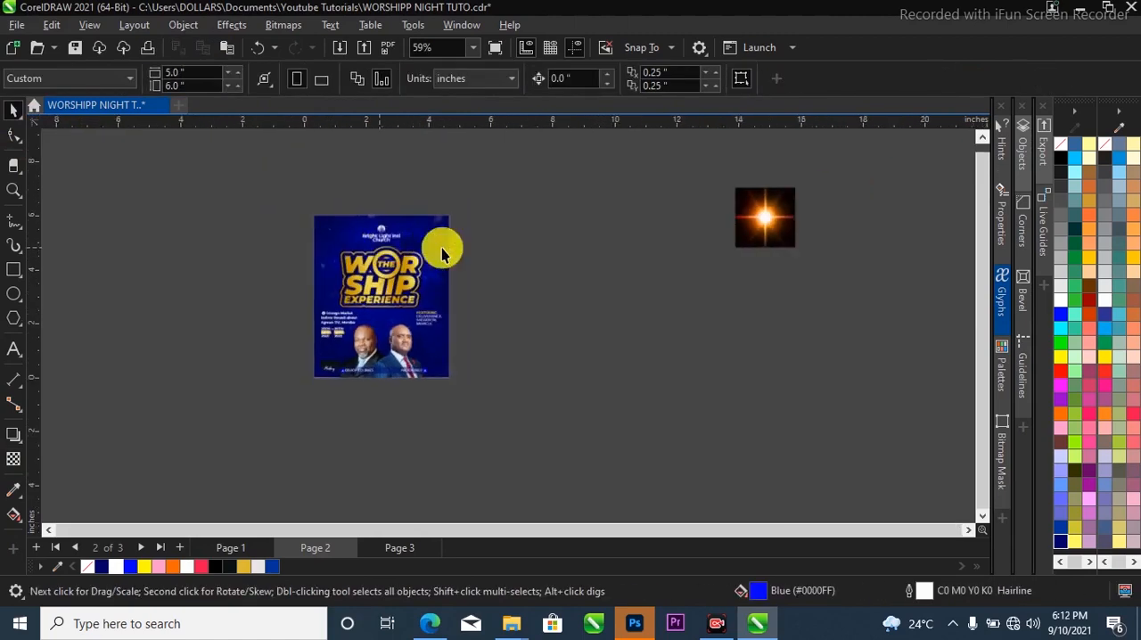
{"action": "left_click_drag", "start_coordinate": [797, 211], "coordinate": [388, 277]}
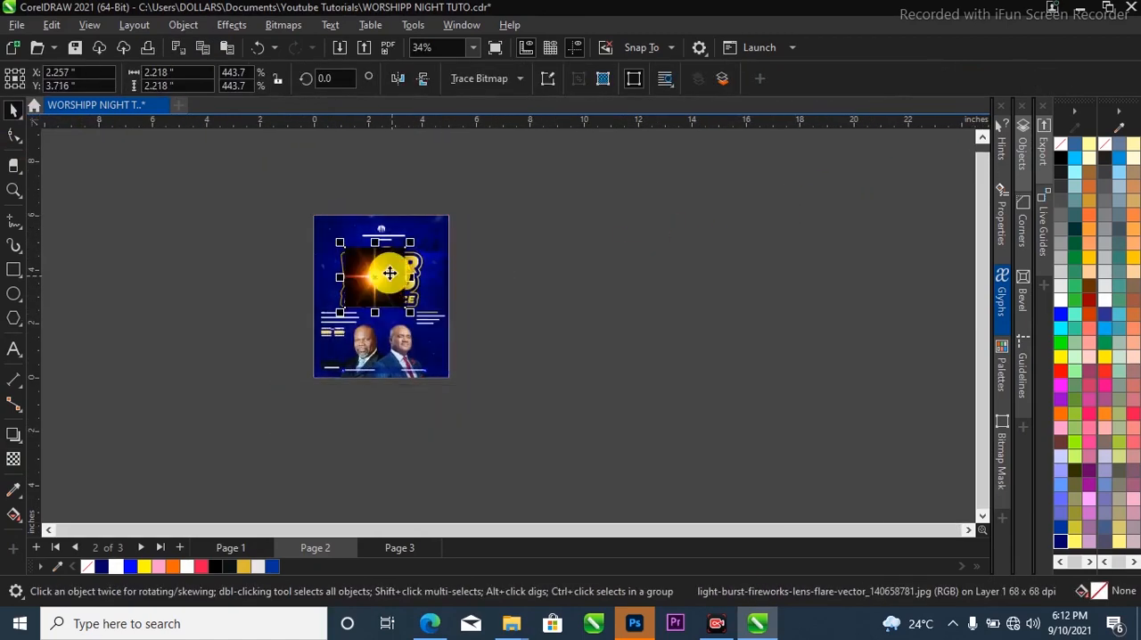
{"action": "scroll", "coordinate": [389, 278], "scroll_direction": "up", "scroll_amount": 3}
{"action": "scroll", "coordinate": [390, 279], "scroll_direction": "up", "scroll_amount": 2}
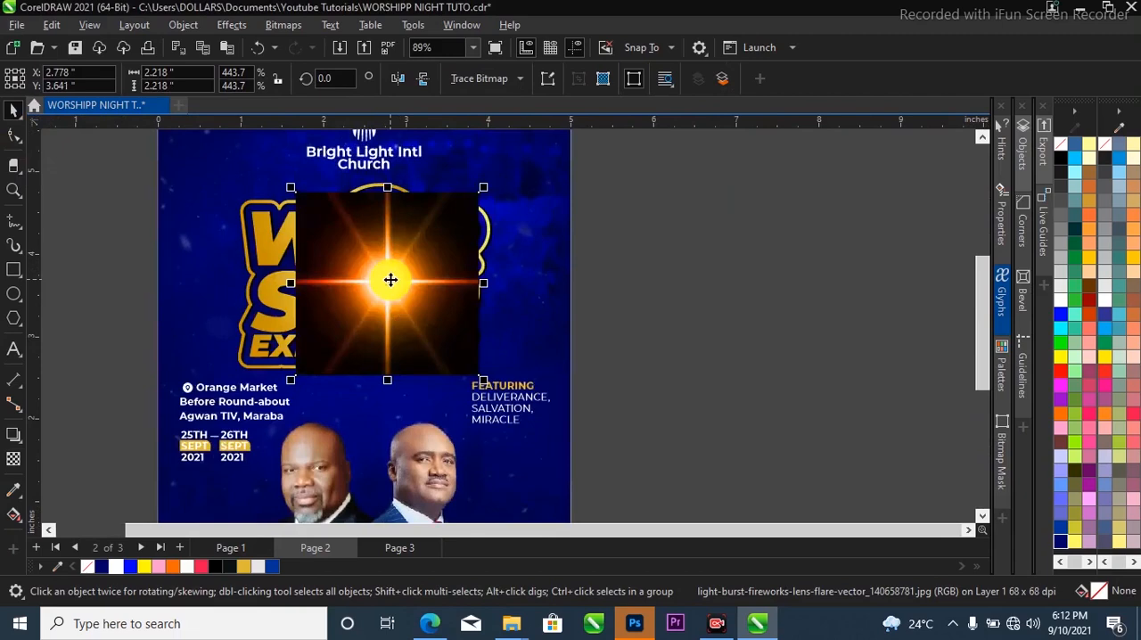
{"action": "scroll", "coordinate": [322, 274], "scroll_direction": "down", "scroll_amount": 2}
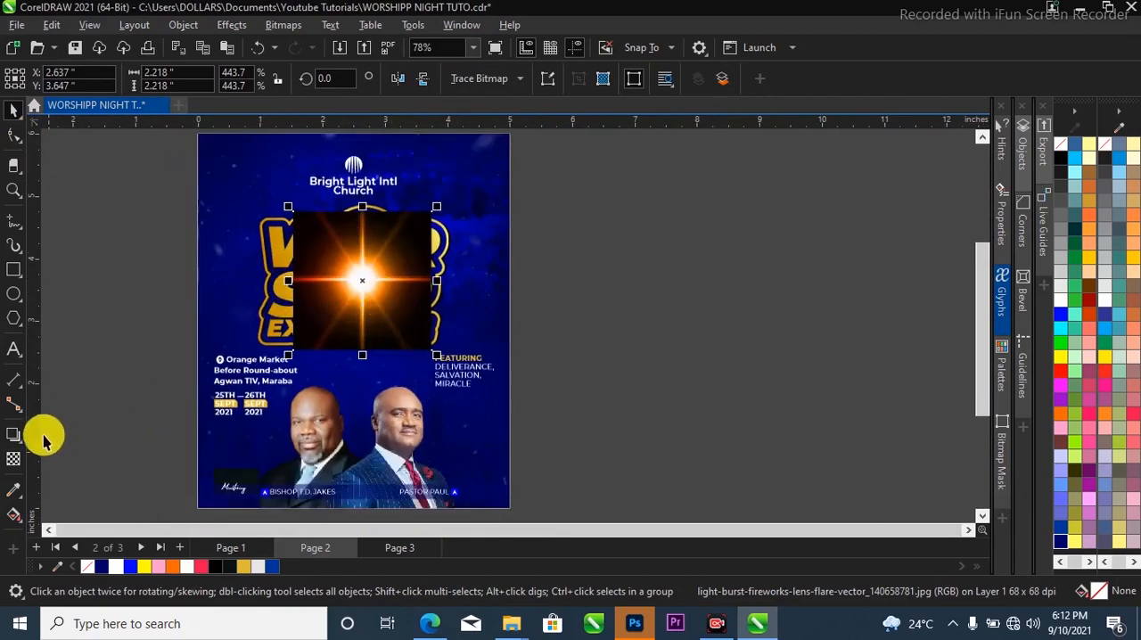
Set the merge mode of the light flare over the title to Screen.
{"action": "left_click", "coordinate": [13, 461]}
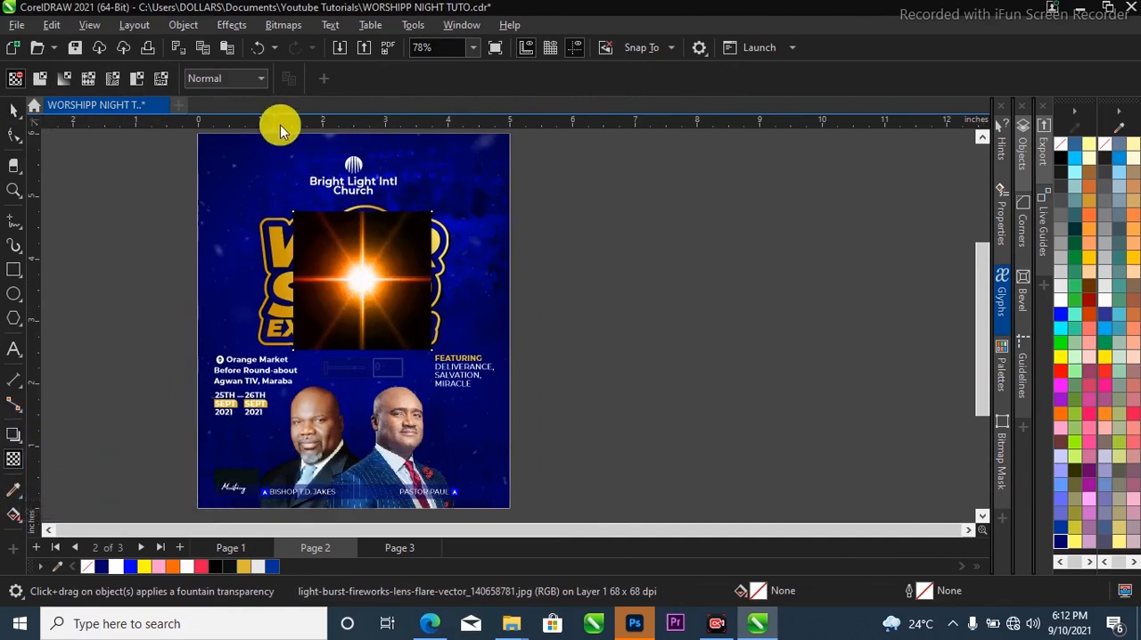
{"action": "left_click", "coordinate": [230, 78]}
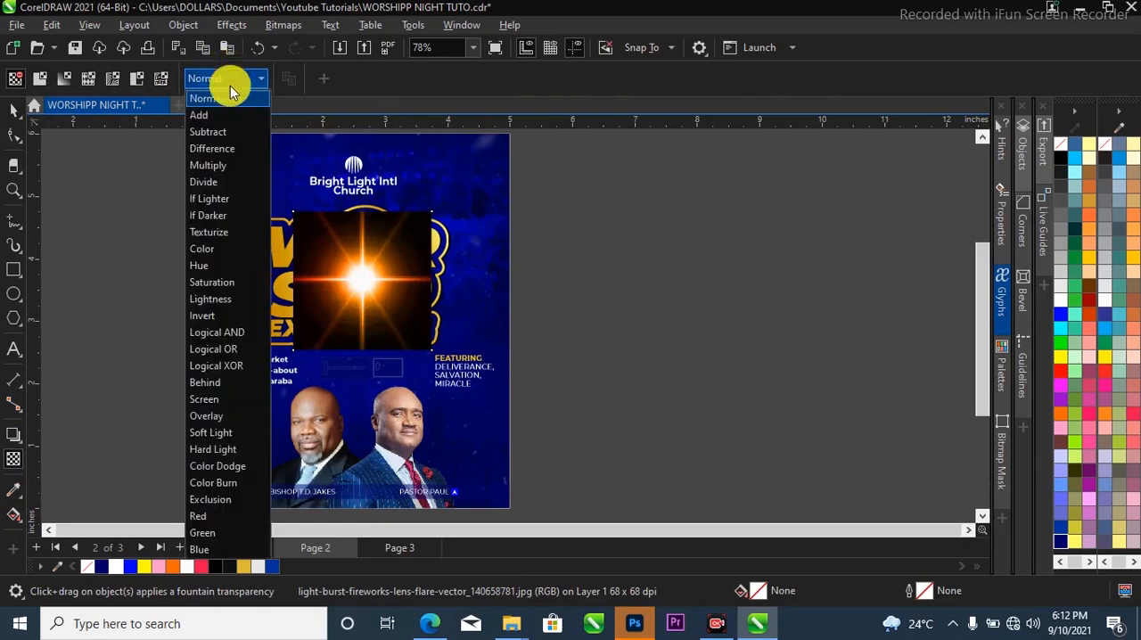
{"action": "left_click", "coordinate": [224, 400]}
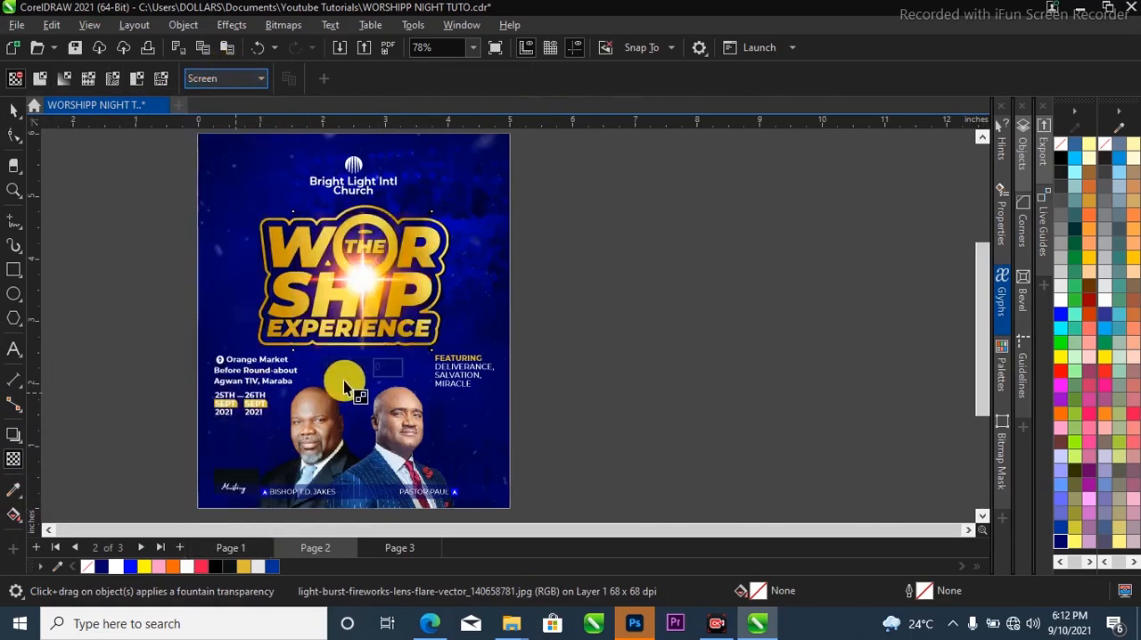
{"action": "left_click", "coordinate": [11, 111]}
{"action": "scroll", "coordinate": [404, 288], "scroll_direction": "down", "scroll_amount": 2}
{"action": "scroll", "coordinate": [349, 268], "scroll_direction": "up", "scroll_amount": 2}
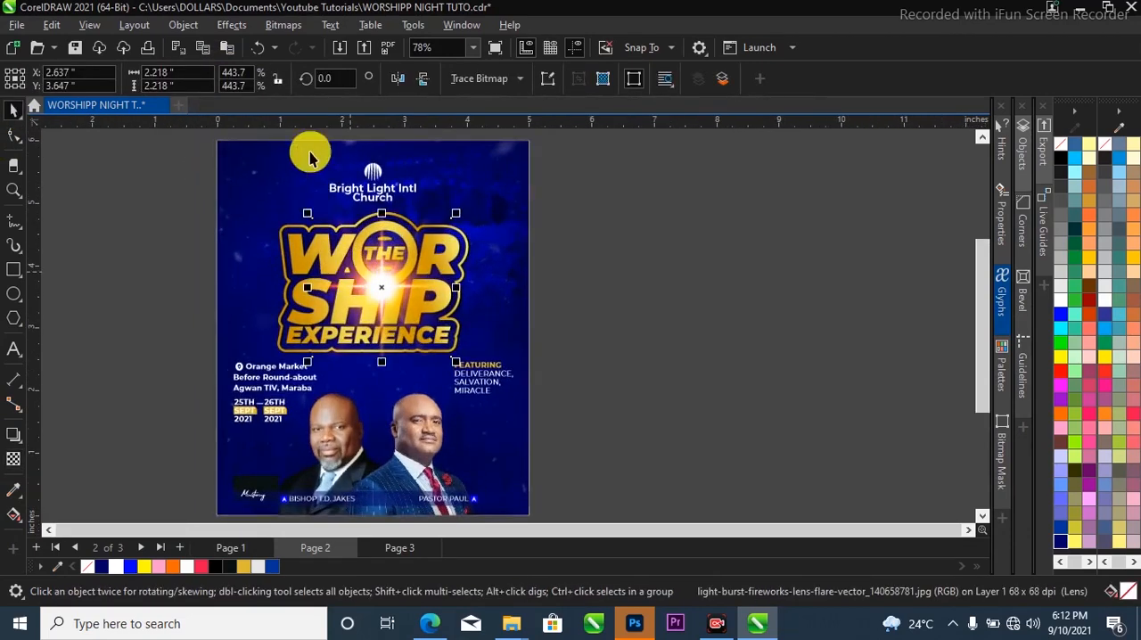
Apply a Gaussian Blur with a radius of 5.5 pixels to the light flare over the title.
{"action": "left_click", "coordinate": [233, 28]}
{"action": "mouse_move", "coordinate": [282, 128]}
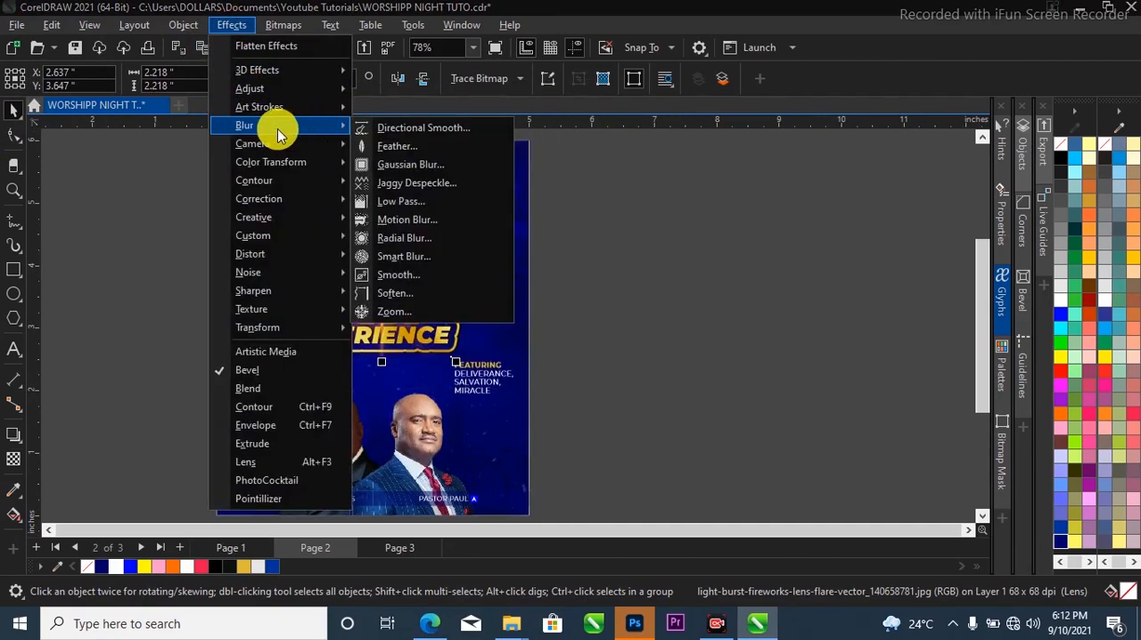
{"action": "left_click", "coordinate": [440, 166]}
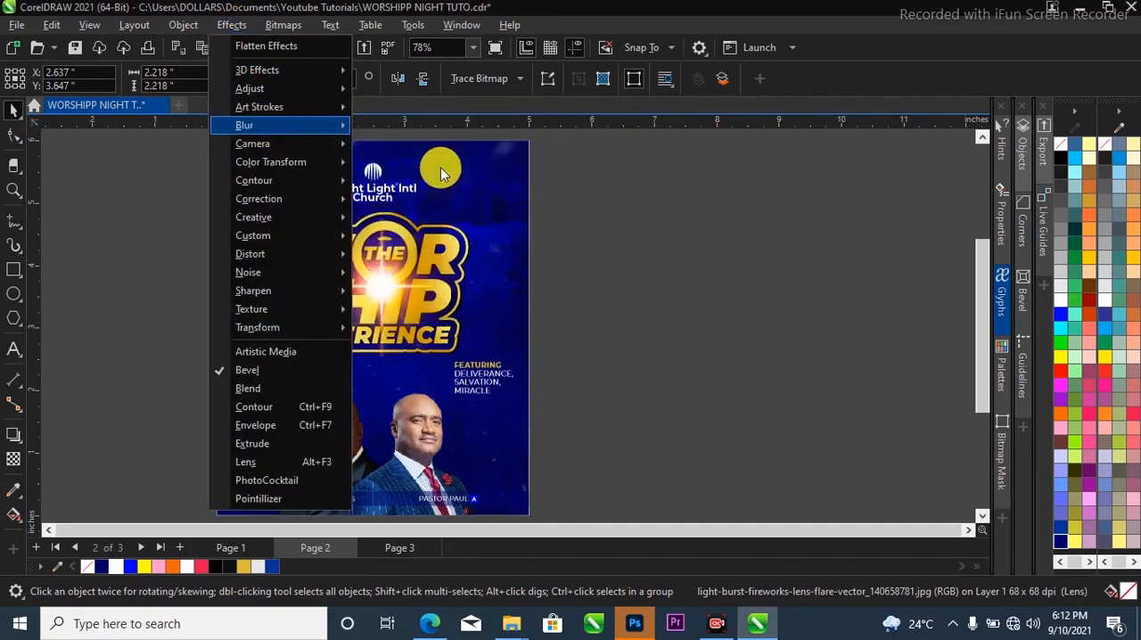
{"action": "left_click_drag", "start_coordinate": [558, 247], "coordinate": [772, 246]}
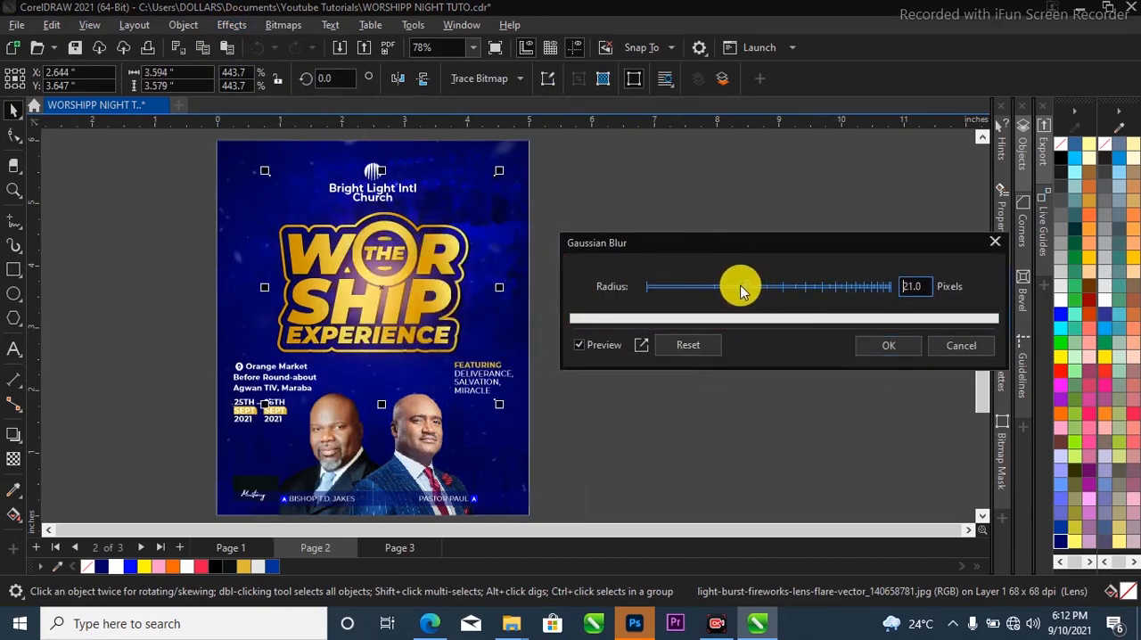
{"action": "left_click_drag", "start_coordinate": [739, 290], "coordinate": [693, 292]}
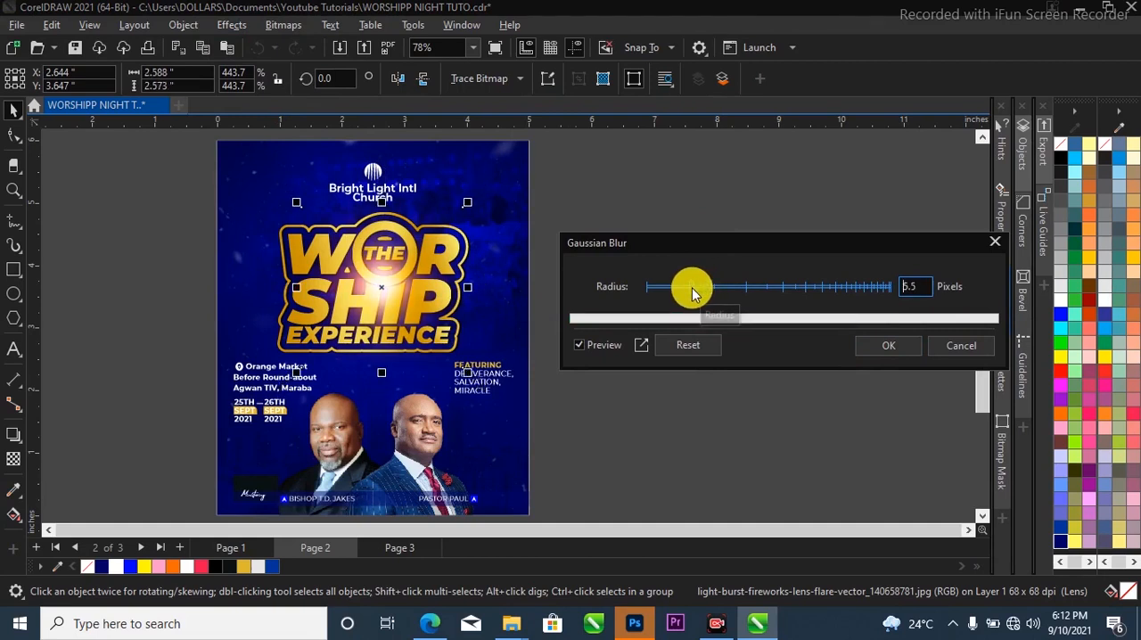
{"action": "left_click", "coordinate": [887, 346]}
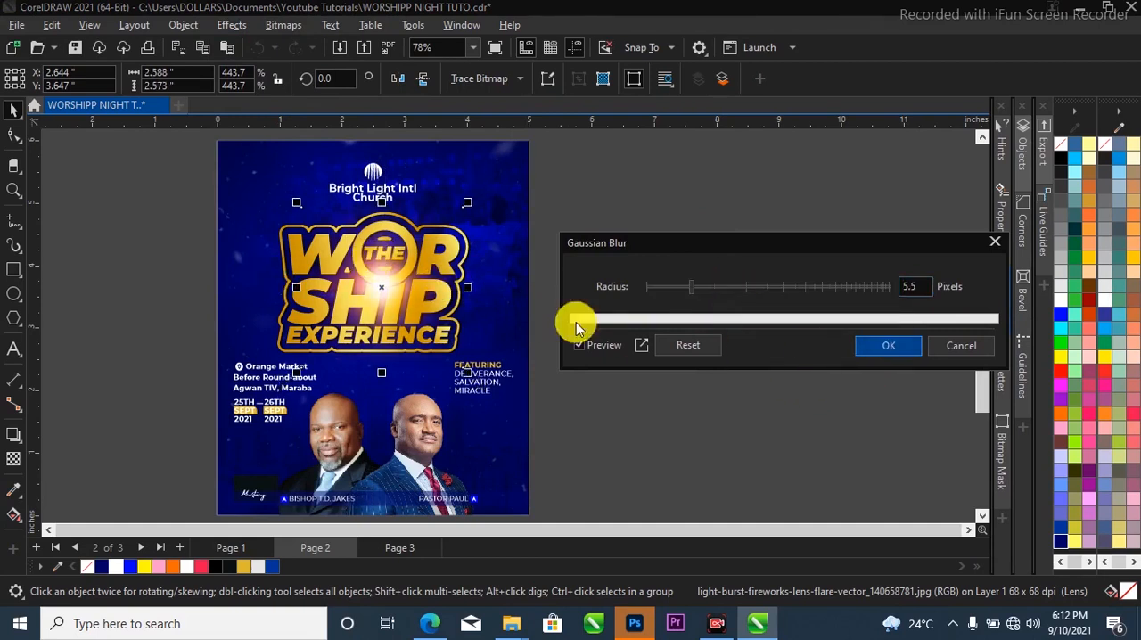
{"action": "scroll", "coordinate": [393, 320], "scroll_direction": "down", "scroll_amount": 3}
{"action": "left_click", "coordinate": [564, 384]}
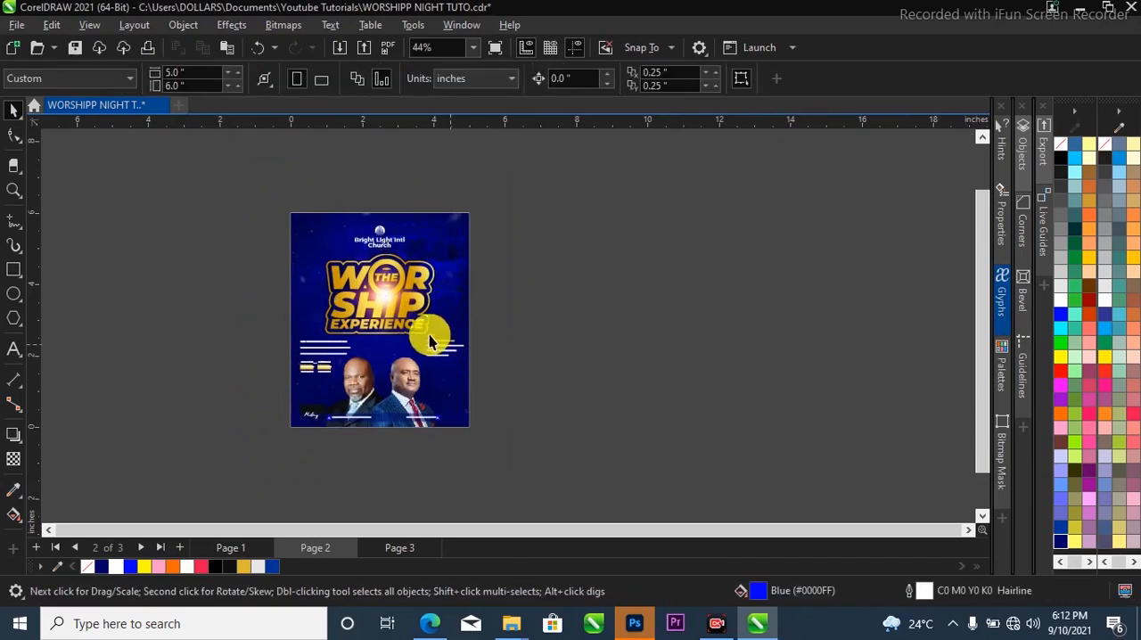
Enlarge the blurred flare from its centre to about 2.92 by 2.91 inches.
{"action": "scroll", "coordinate": [419, 319], "scroll_direction": "up", "scroll_amount": 3}
{"action": "left_click", "coordinate": [368, 282]}
{"action": "left_click_drag", "start_coordinate": [444, 360], "coordinate": [459, 374]}
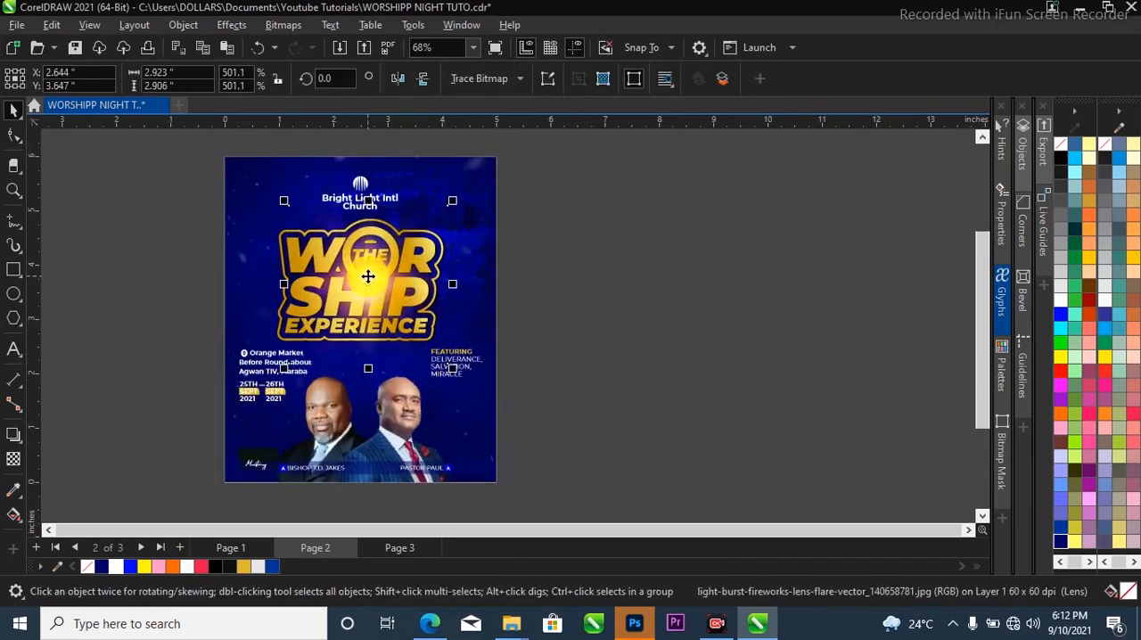
Duplicate the flare beside the page and PowerClip the duplicate inside the flyer background near its upper-right corner.
{"action": "left_click_drag", "start_coordinate": [370, 281], "coordinate": [484, 198]}
{"action": "right_click", "coordinate": [594, 245]}
{"action": "left_click", "coordinate": [585, 243]}
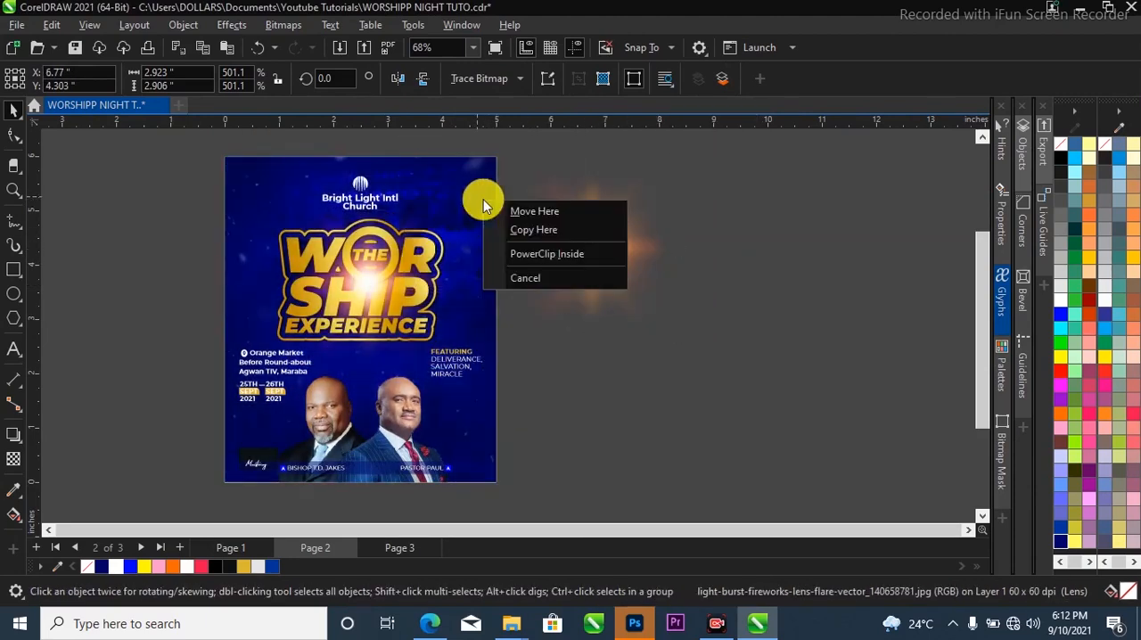
{"action": "left_click", "coordinate": [513, 256]}
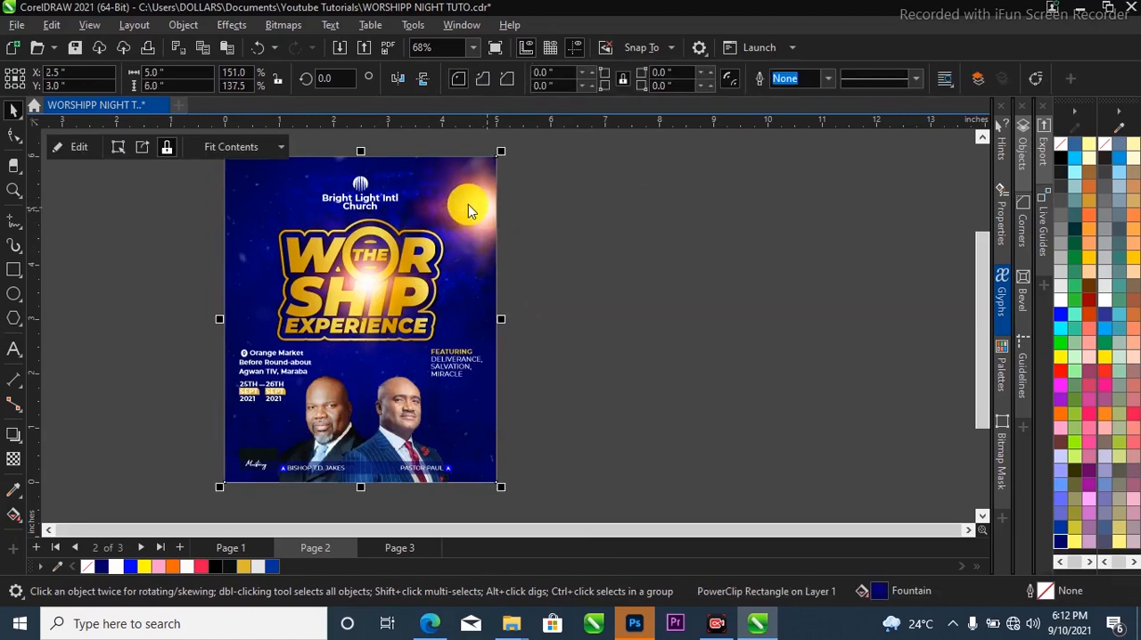
Enlarge the corner flare to about 5.68 by 5.64 inches and shift it past the flyer's right edge, around X 5.723, Y 4.969 inches.
{"action": "left_click", "coordinate": [472, 209], "text": "ctrl"}
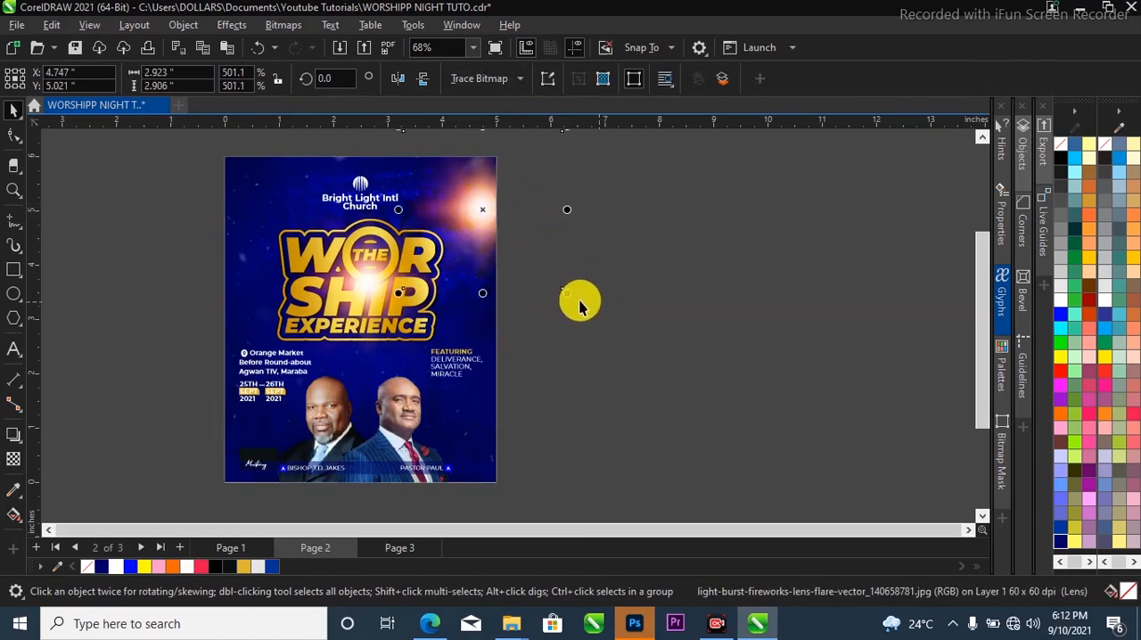
{"action": "left_click_drag", "start_coordinate": [572, 295], "coordinate": [641, 348]}
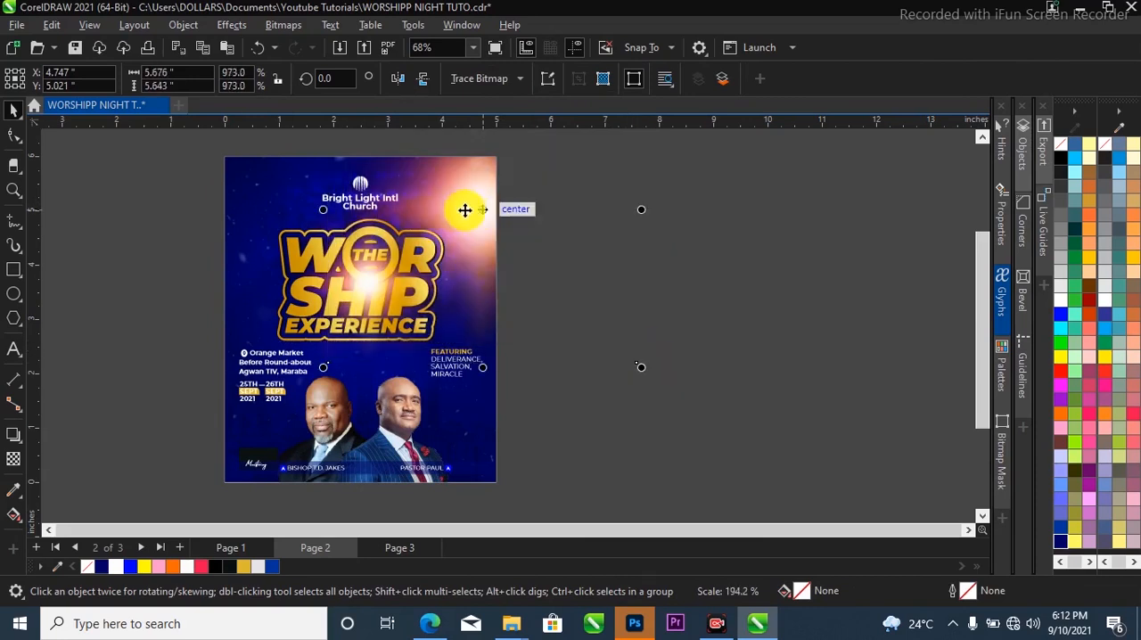
{"action": "mouse_move", "coordinate": [509, 220]}
{"action": "left_mouse_down"}
{"action": "mouse_move", "coordinate": [521, 218]}
{"action": "mouse_move", "coordinate": [472, 208]}
{"action": "mouse_move", "coordinate": [495, 217]}
{"action": "left_mouse_up"}
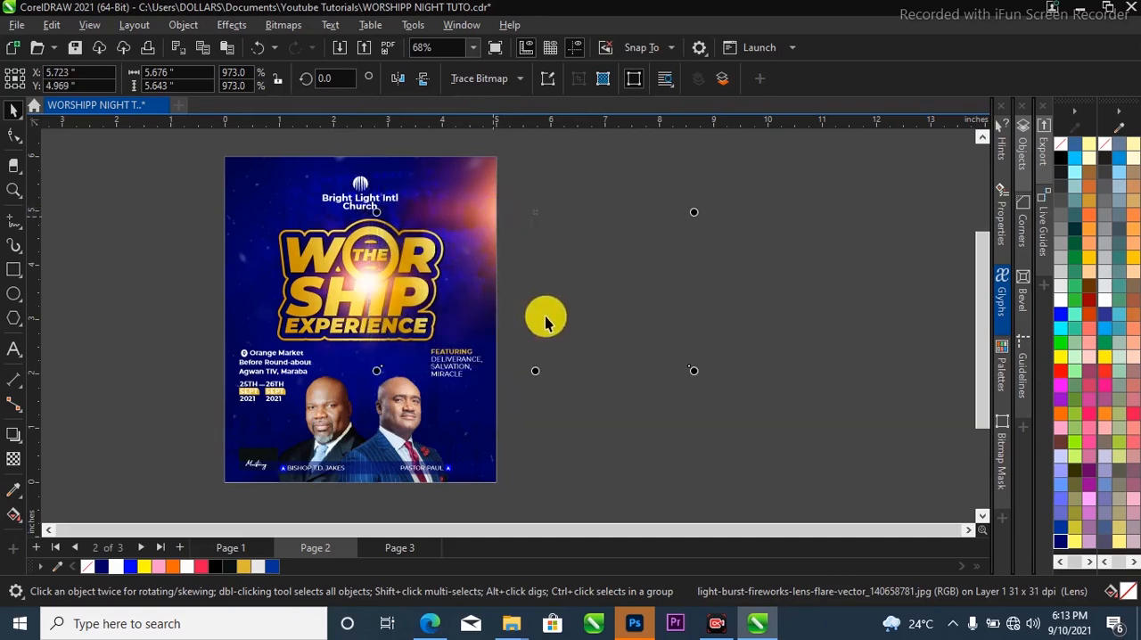
Enlarge the flare over the title to about 3.34 by 3.32 inches and deselect it.
{"action": "scroll", "coordinate": [471, 304], "scroll_direction": "down", "scroll_amount": 1}
{"action": "left_click", "coordinate": [389, 296]}
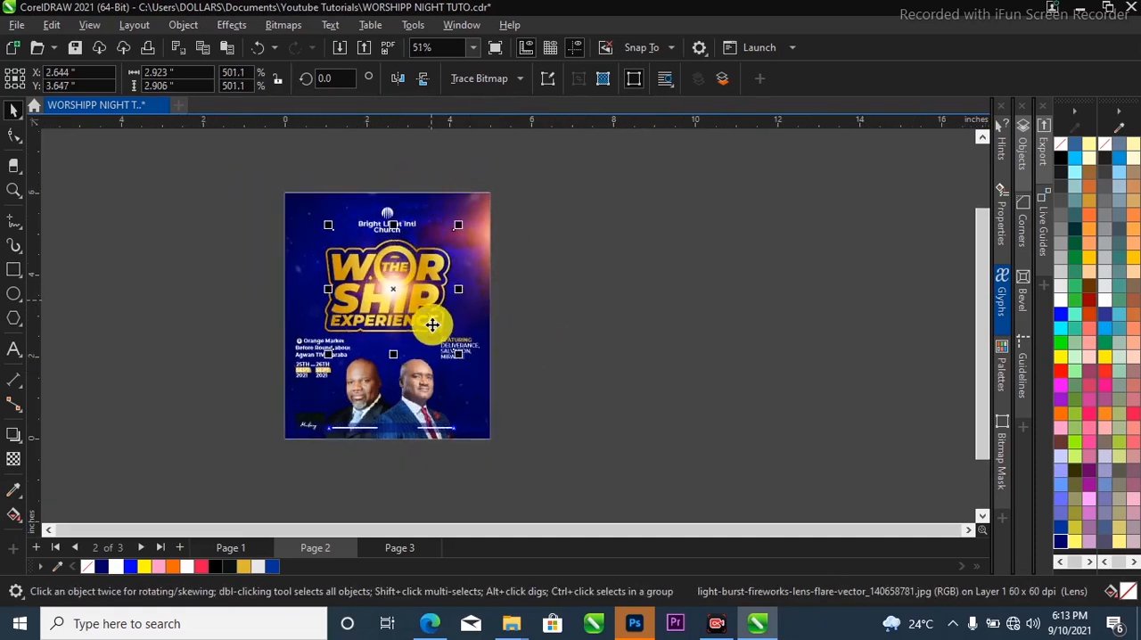
{"action": "left_click_drag", "start_coordinate": [459, 355], "coordinate": [466, 361]}
{"action": "left_click", "coordinate": [534, 230]}
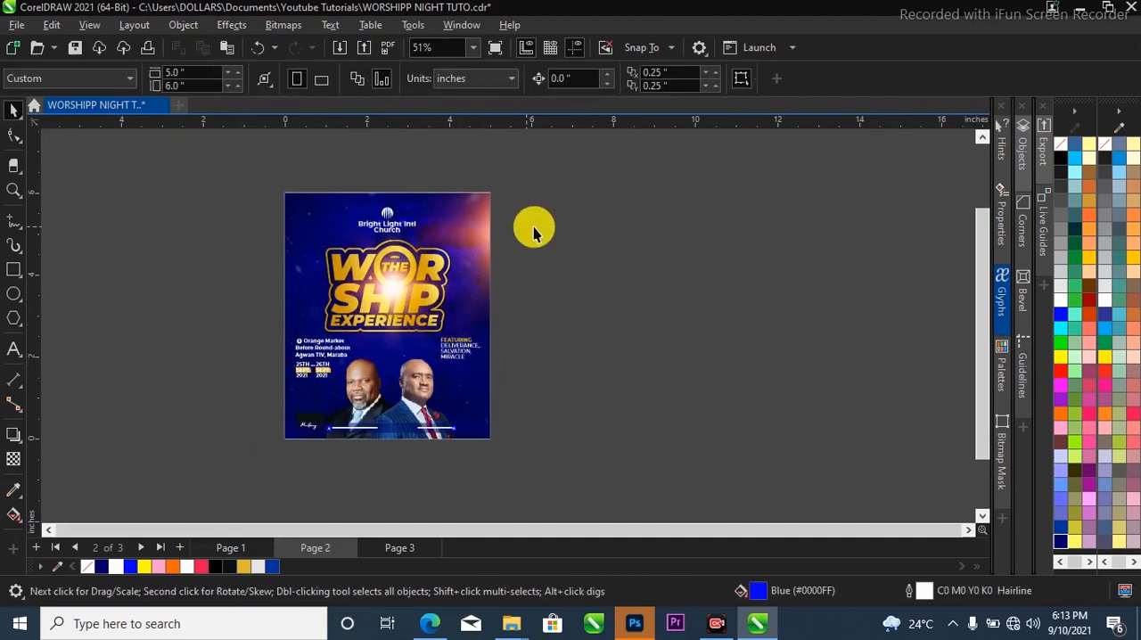
Examine the whole flyer, then the event details and speaker names up close.
{"action": "key", "text": "shift+F4"}
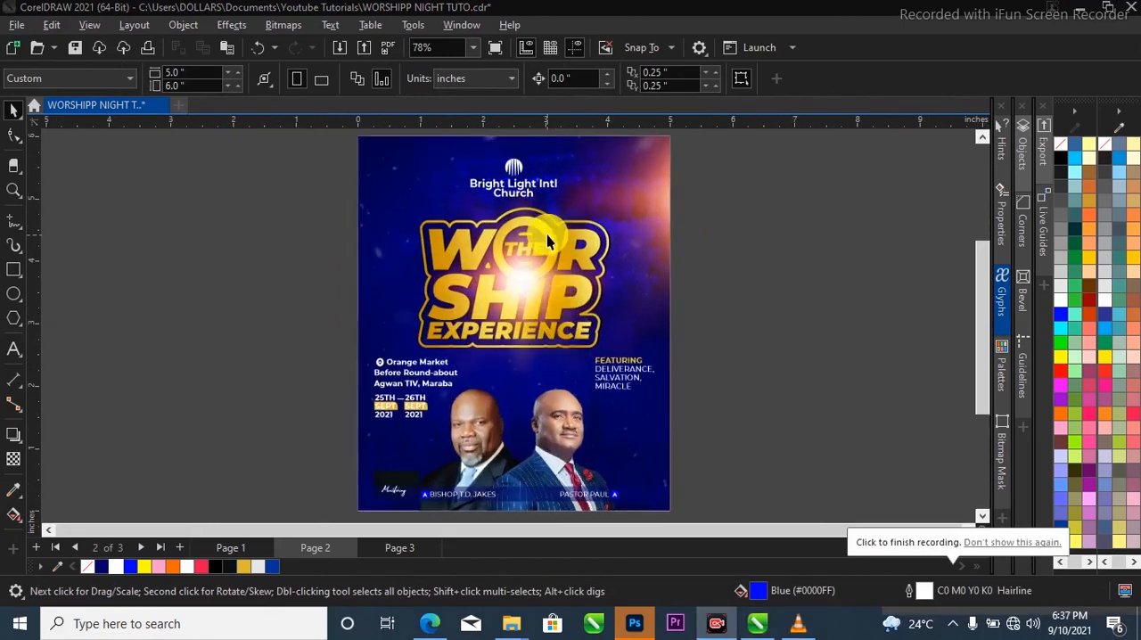
{"action": "scroll", "coordinate": [530, 234], "scroll_direction": "down", "scroll_amount": 1}
{"action": "scroll", "coordinate": [525, 214], "scroll_direction": "up", "scroll_amount": 2}
{"action": "scroll", "coordinate": [524, 212], "scroll_direction": "down", "scroll_amount": 3}
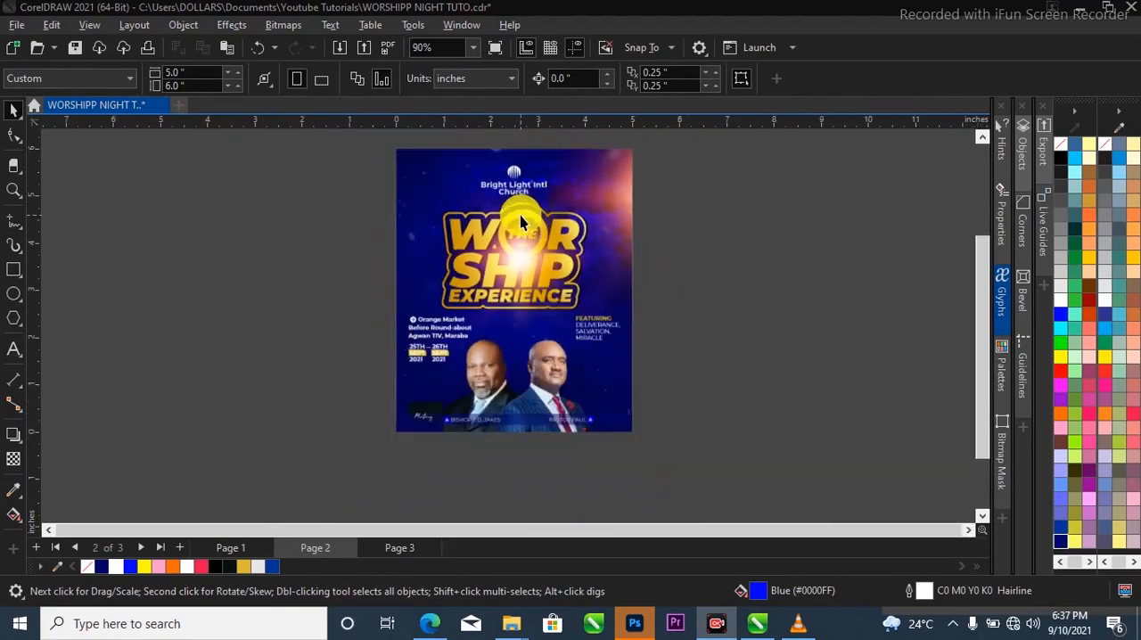
{"action": "scroll", "coordinate": [529, 173], "scroll_direction": "up", "scroll_amount": 2}
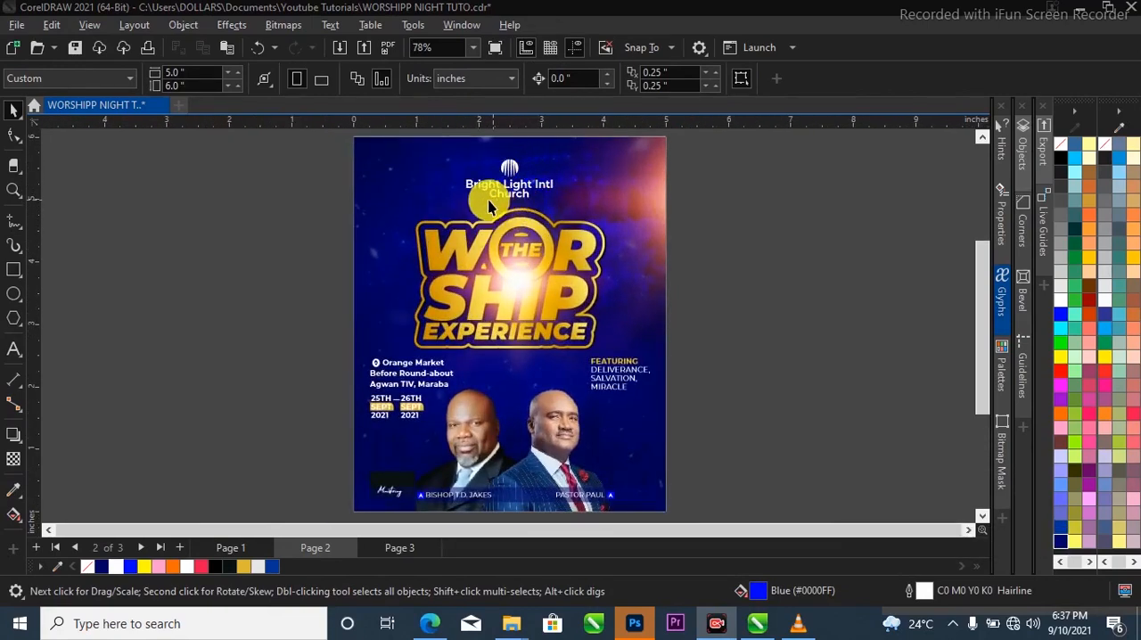
{"action": "scroll", "coordinate": [529, 194], "scroll_direction": "down", "scroll_amount": 2}
{"action": "scroll", "coordinate": [406, 439], "scroll_direction": "up", "scroll_amount": 2}
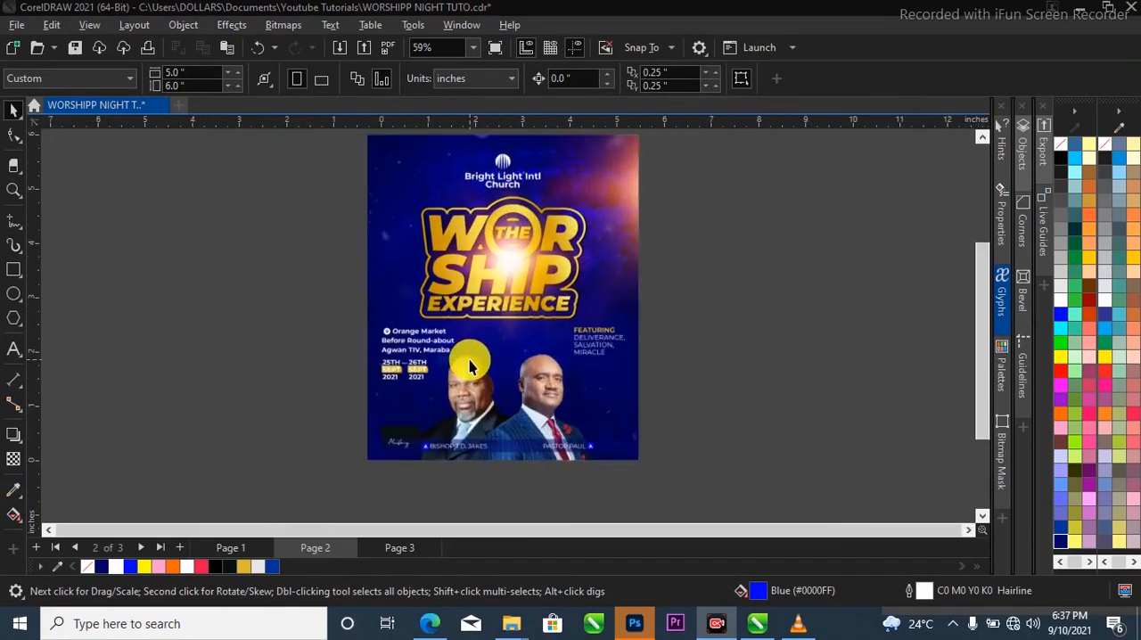
{"action": "scroll", "coordinate": [467, 458], "scroll_direction": "up", "scroll_amount": 4}
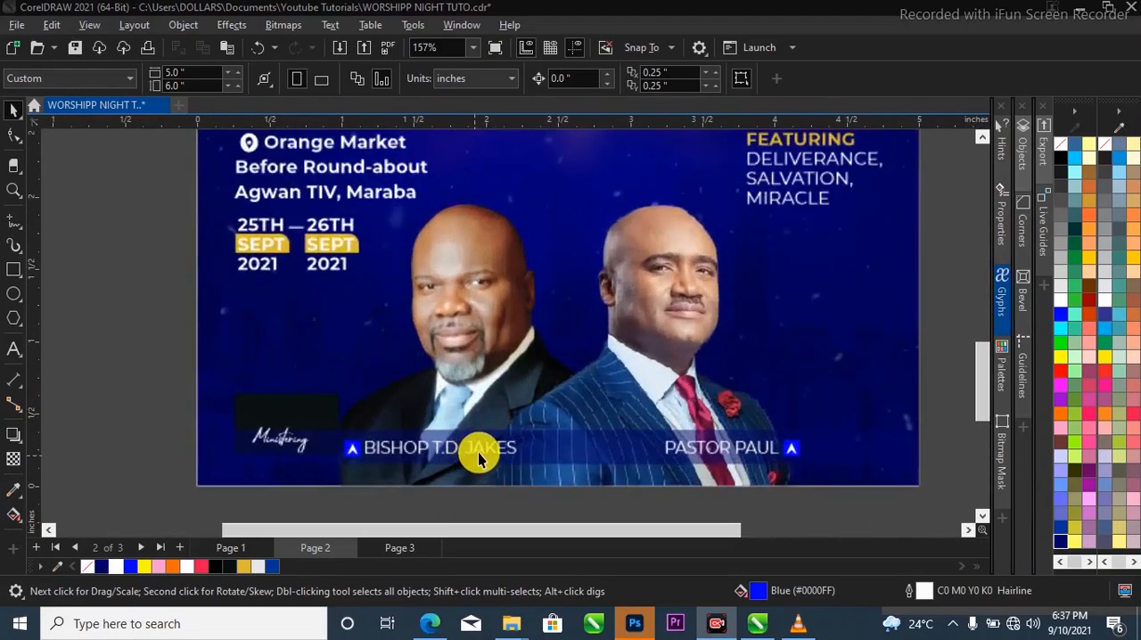
Check which font the first speaker's name on the name bar uses.
{"action": "left_click", "coordinate": [481, 456]}
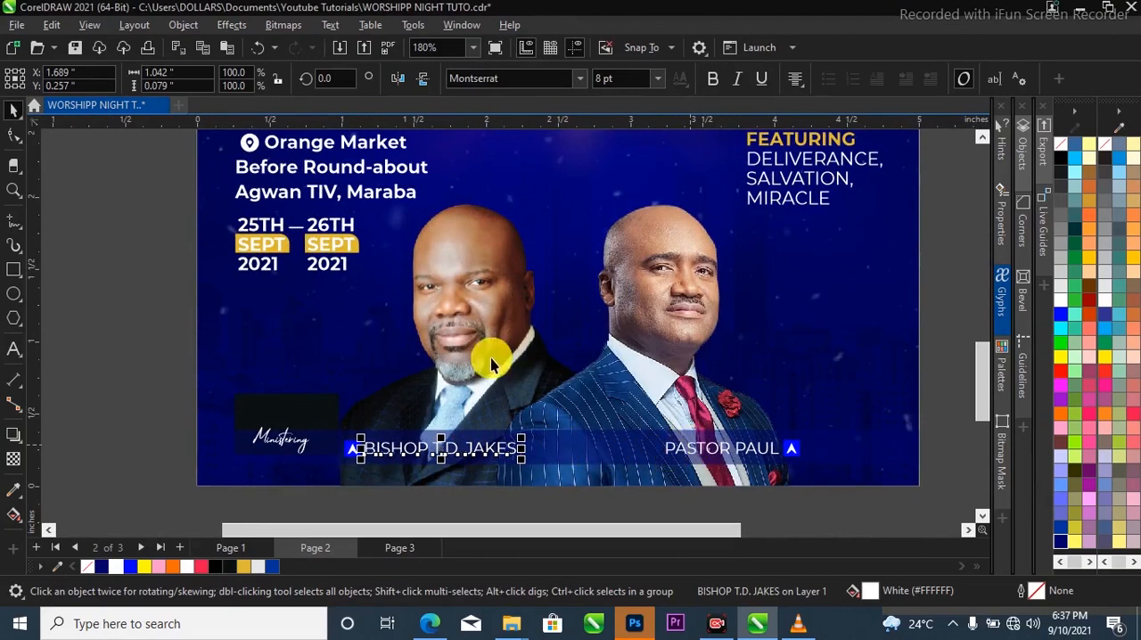
{"action": "left_click", "coordinate": [577, 80]}
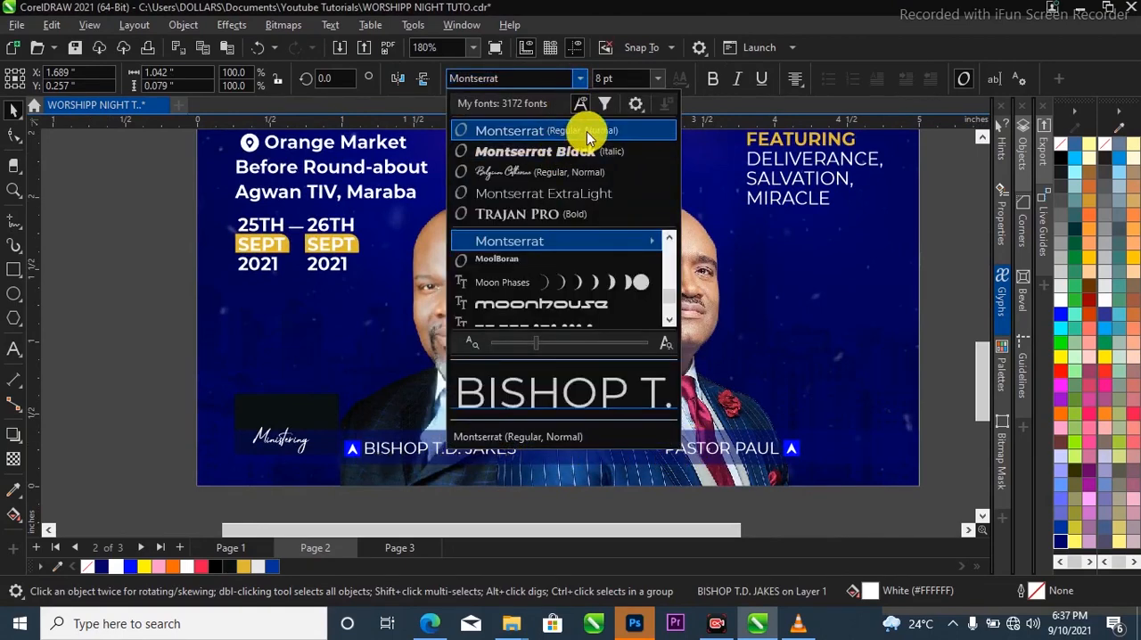
{"action": "left_click", "coordinate": [369, 191]}
{"action": "scroll", "coordinate": [377, 265], "scroll_direction": "down", "scroll_amount": 2}
{"action": "left_click", "coordinate": [389, 217]}
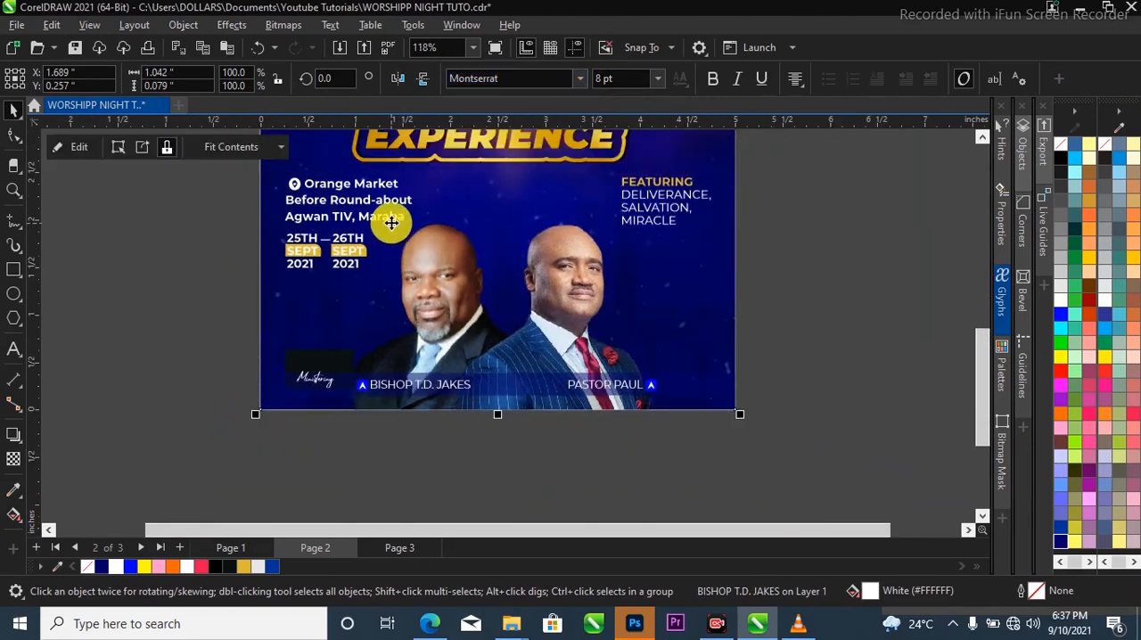
{"action": "left_click", "coordinate": [610, 205]}
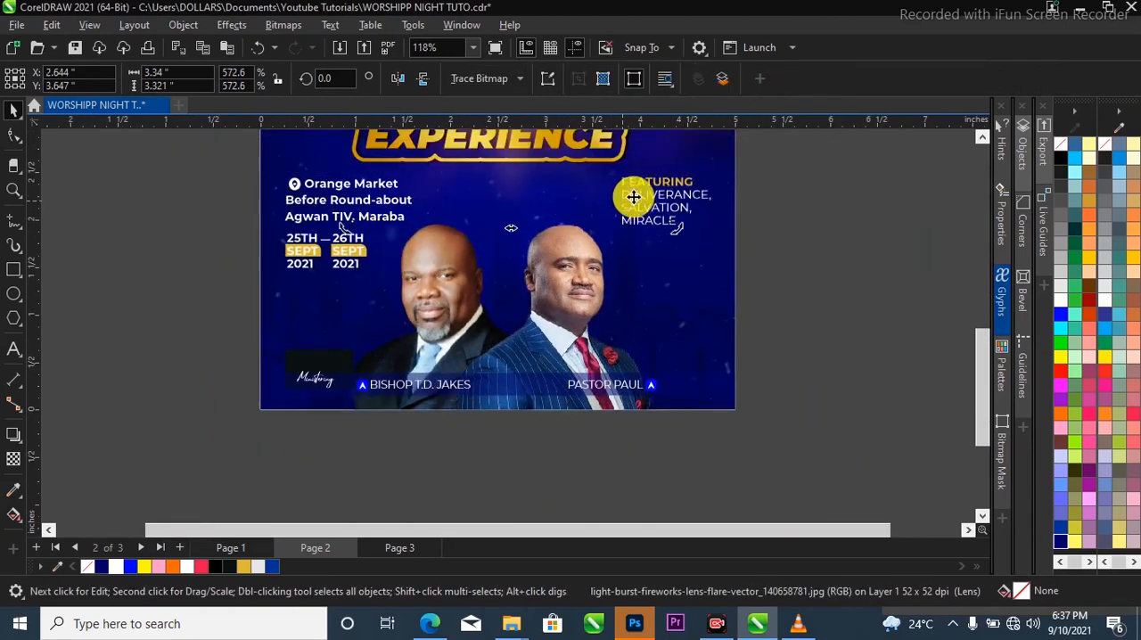
Check which font the "Ministering" script text uses.
{"action": "left_click", "coordinate": [303, 377]}
{"action": "scroll", "coordinate": [303, 377], "scroll_direction": "up", "scroll_amount": 6}
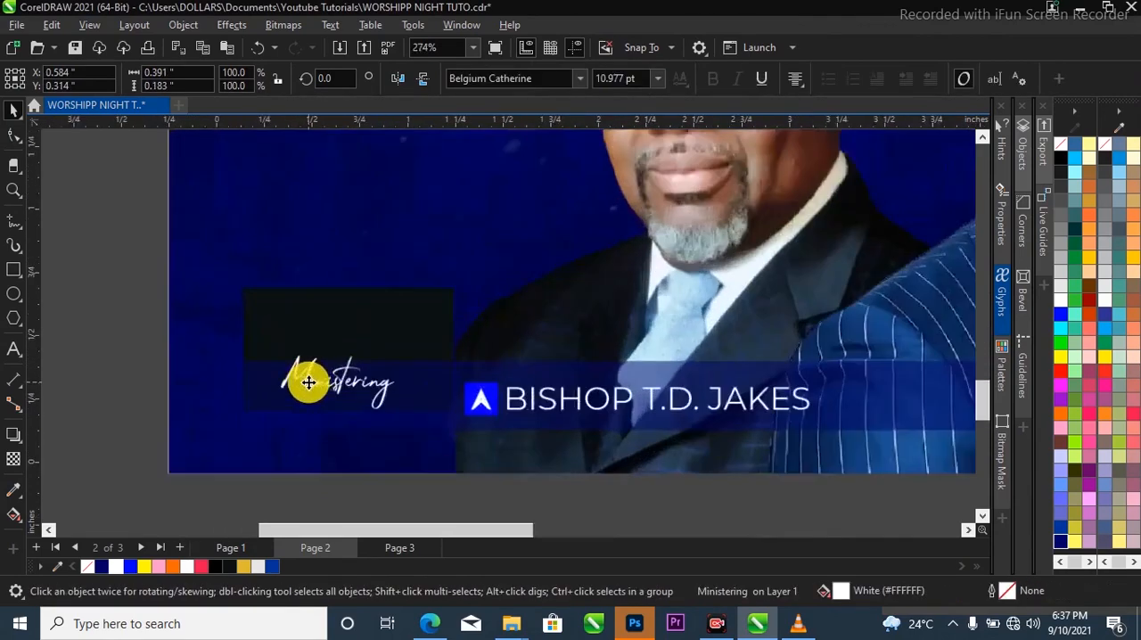
{"action": "left_click", "coordinate": [579, 80]}
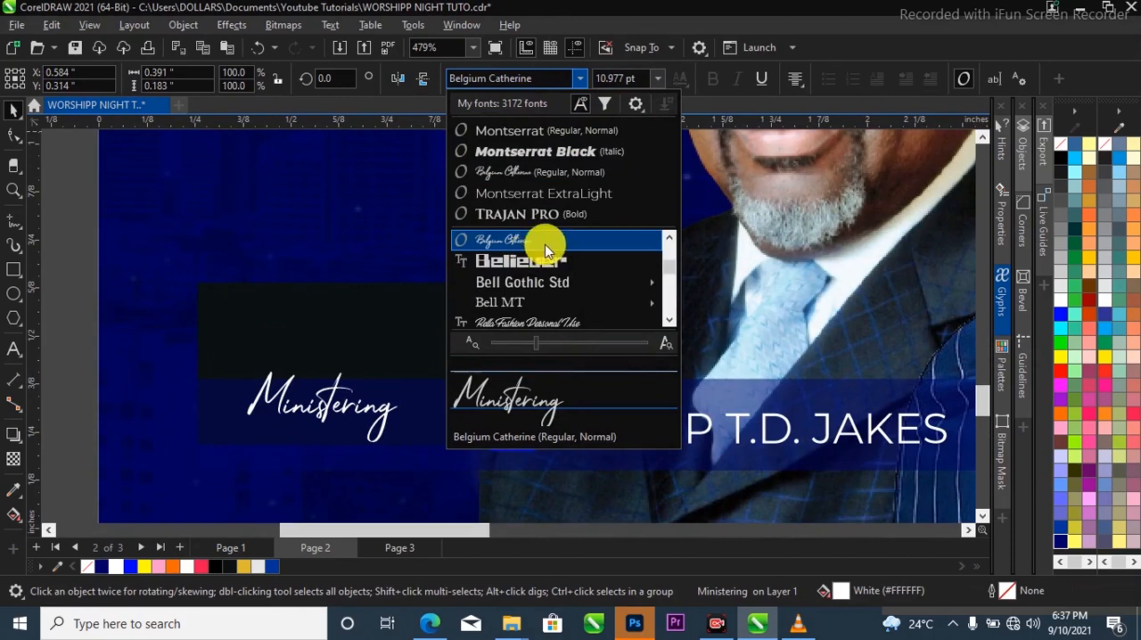
{"action": "left_click", "coordinate": [283, 336]}
{"action": "scroll", "coordinate": [299, 389], "scroll_direction": "down", "scroll_amount": 6}
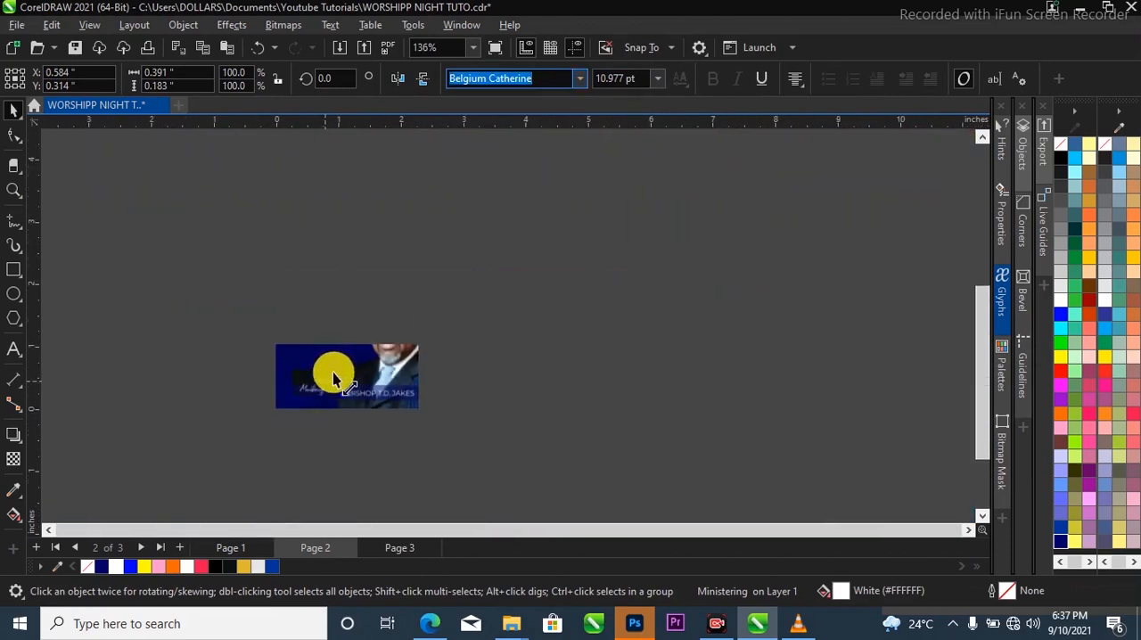
{"action": "scroll", "coordinate": [334, 378], "scroll_direction": "down", "scroll_amount": 3}
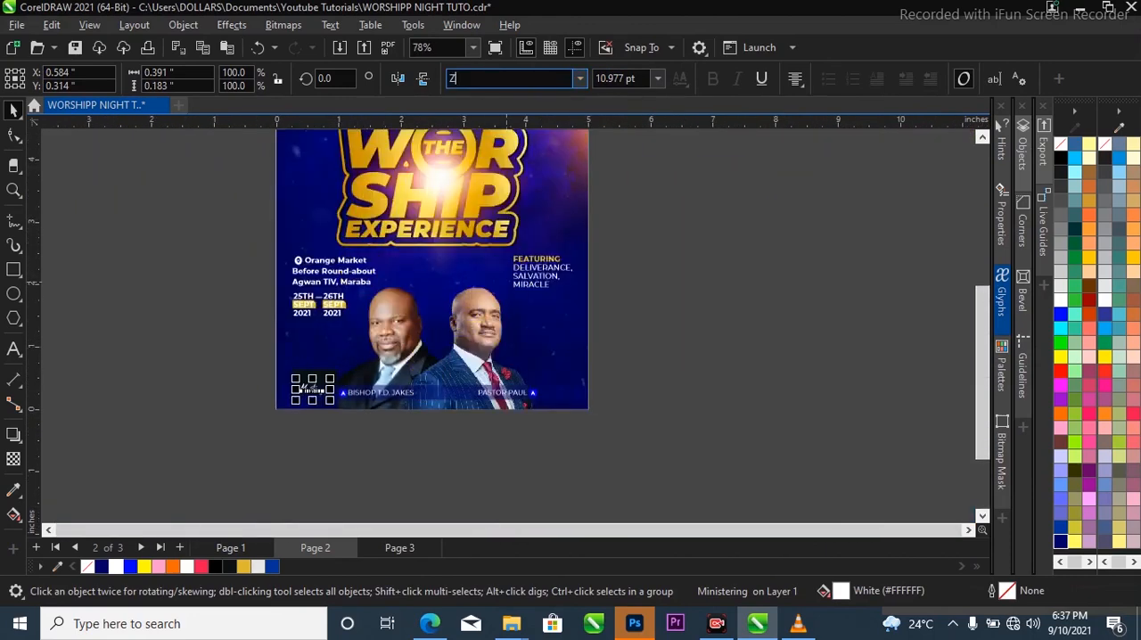
{"action": "right_click", "coordinate": [512, 233]}
{"action": "right_click", "coordinate": [383, 219]}
{"action": "left_click", "coordinate": [263, 235]}
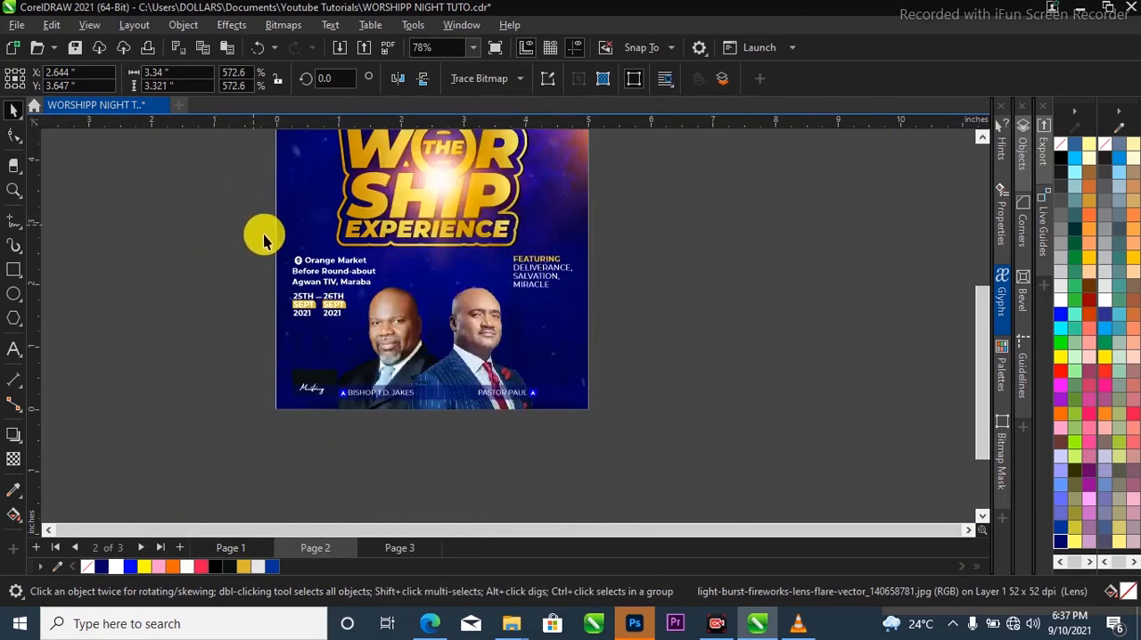
Check which font the "Bright Light Intl Church" text above the title uses.
{"action": "key", "text": "F2"}
{"action": "key", "text": "F3"}
{"action": "left_click_drag", "start_coordinate": [390, 183], "coordinate": [585, 245]}
{"action": "key", "text": "space"}
{"action": "left_click", "coordinate": [472, 282]}
{"action": "left_click", "coordinate": [469, 249]}
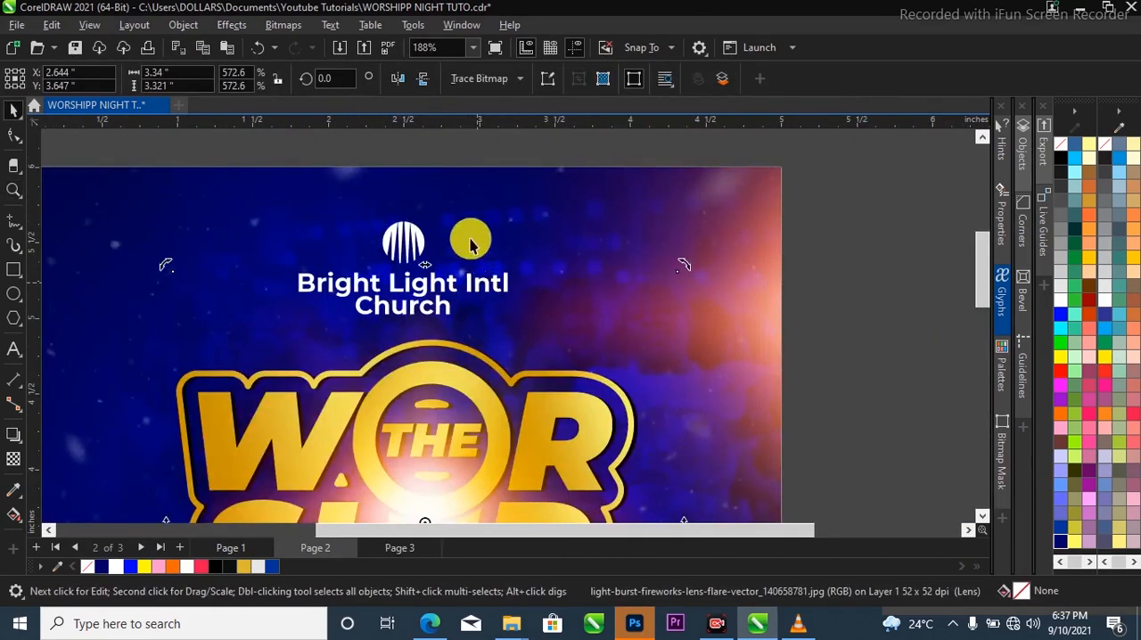
{"action": "left_click", "coordinate": [463, 157]}
{"action": "left_click", "coordinate": [450, 292]}
{"action": "scroll", "coordinate": [444, 281], "scroll_direction": "down", "scroll_amount": 1}
{"action": "left_click_drag", "start_coordinate": [313, 175], "coordinate": [522, 348]}
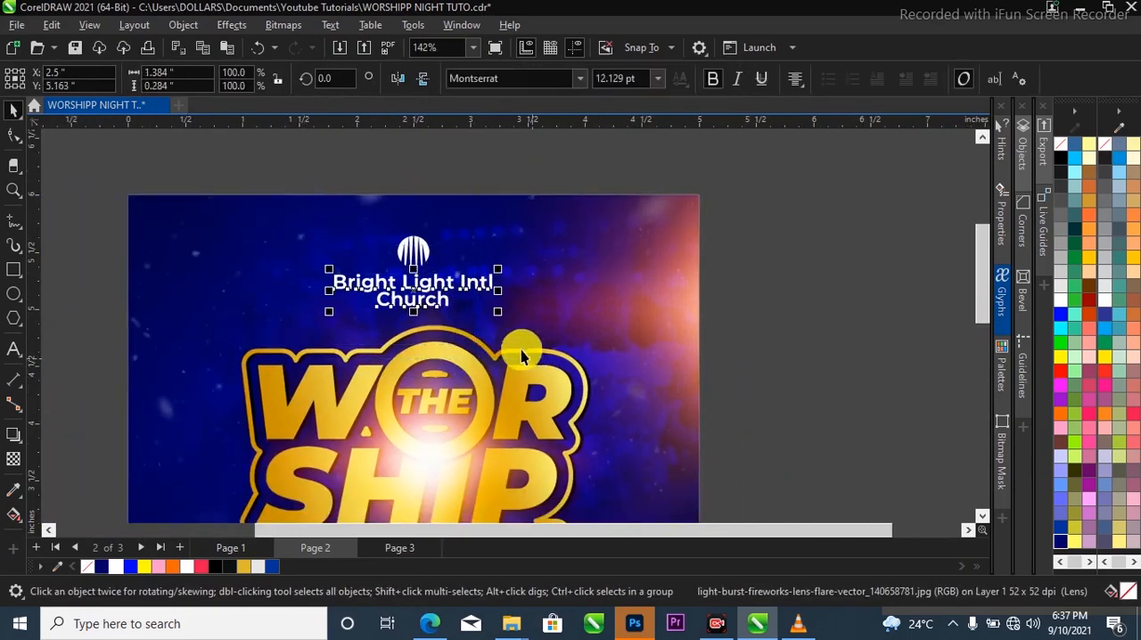
{"action": "left_click", "coordinate": [580, 80]}
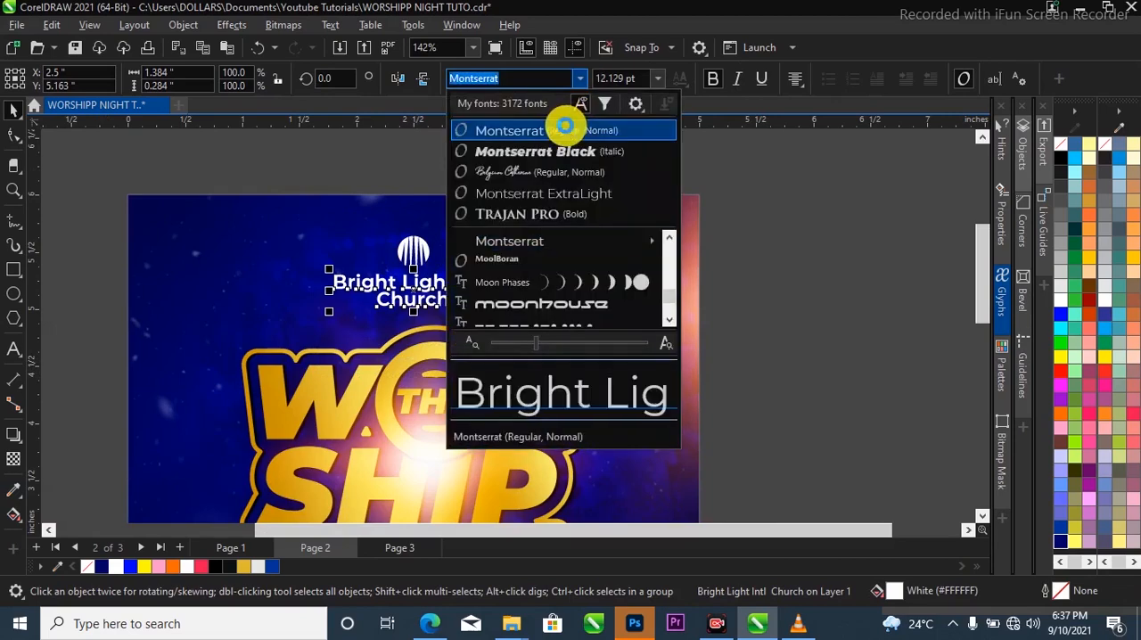
{"action": "left_click", "coordinate": [741, 162]}
Preview Montserrat Black (Italic) on the church name without applying it, and view the whole flyer.
{"action": "scroll", "coordinate": [484, 364], "scroll_direction": "down", "scroll_amount": 2}
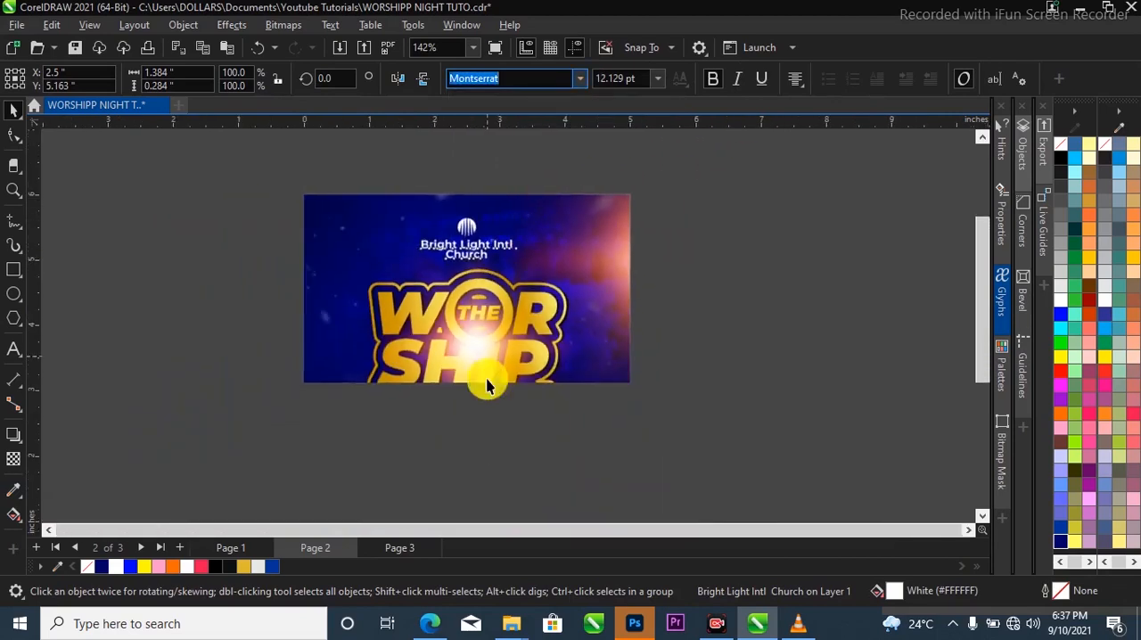
{"action": "scroll", "coordinate": [484, 364], "scroll_direction": "up", "scroll_amount": 1}
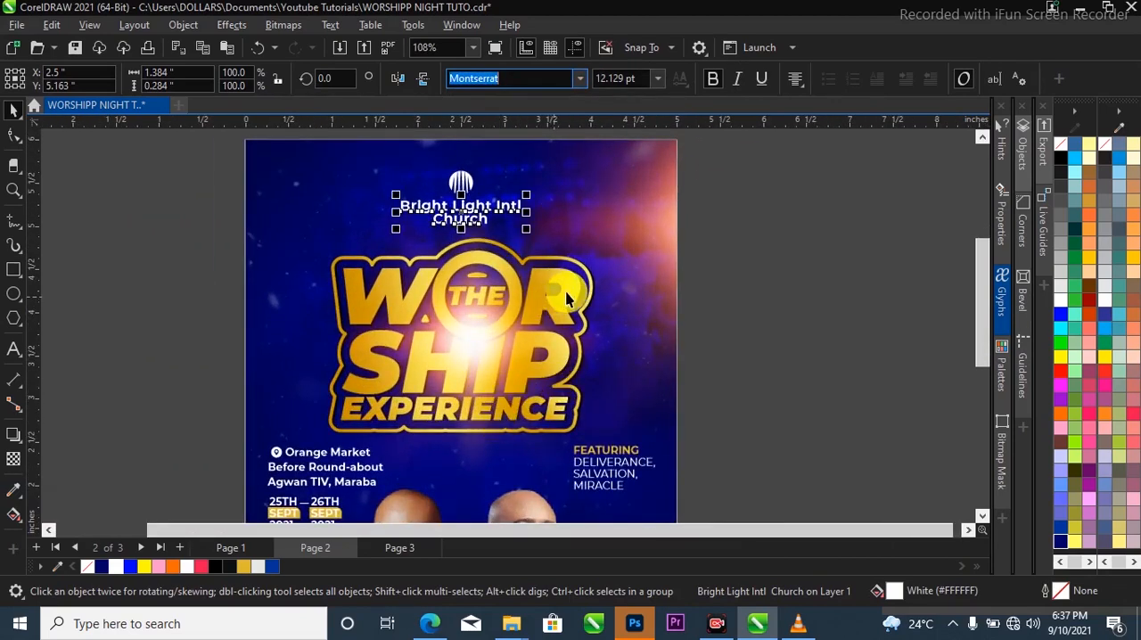
{"action": "left_click", "coordinate": [580, 78]}
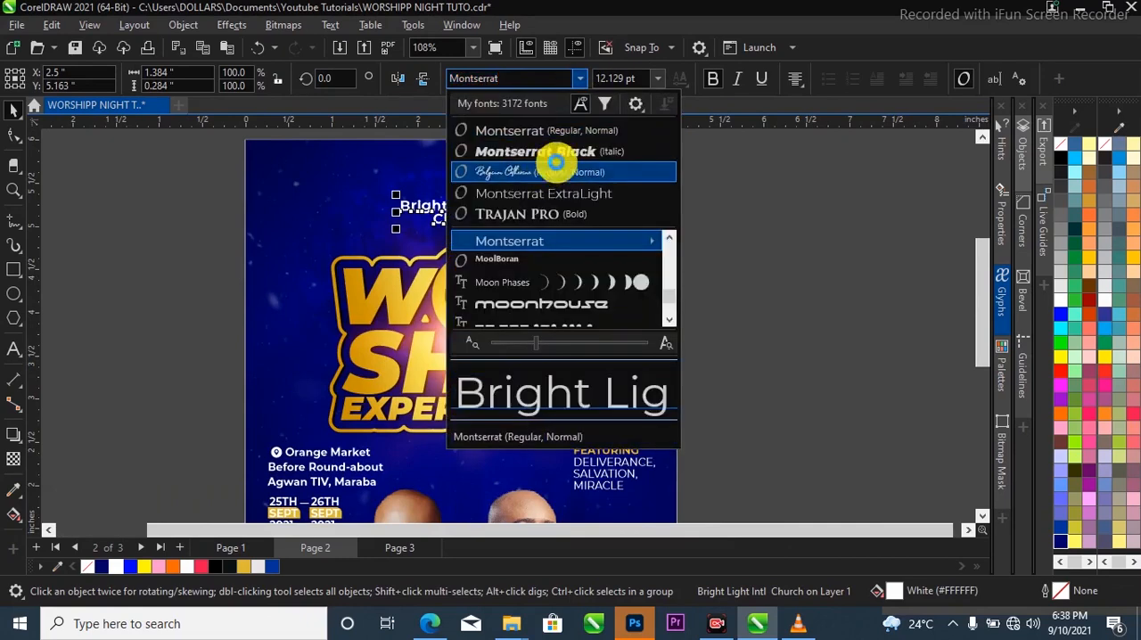
{"action": "left_click", "coordinate": [651, 156]}
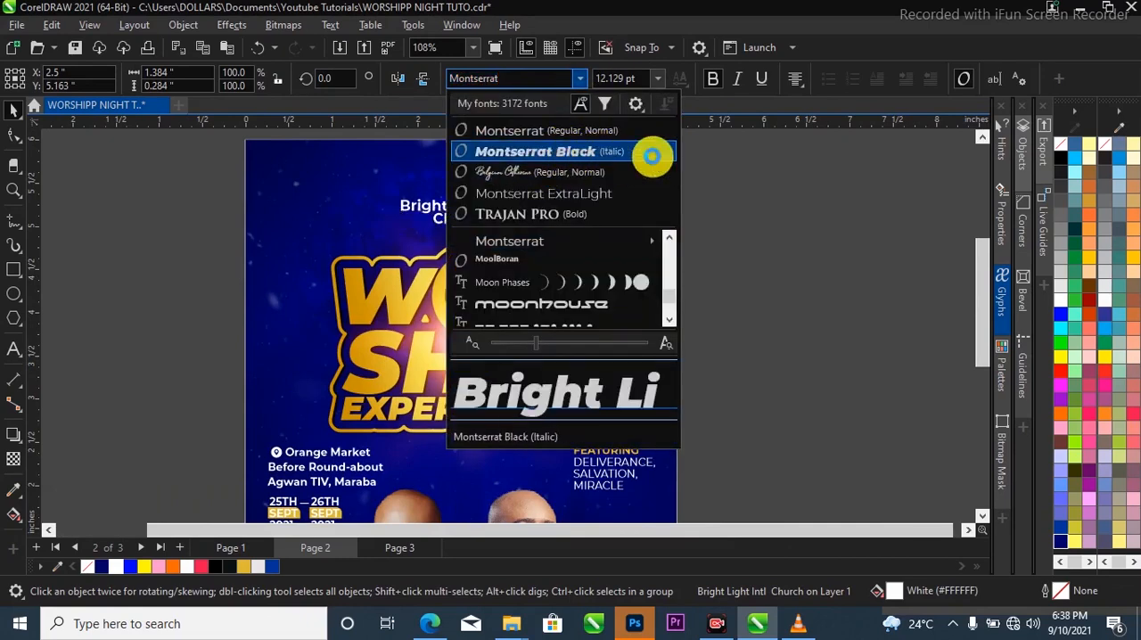
{"action": "key", "text": "Escape"}
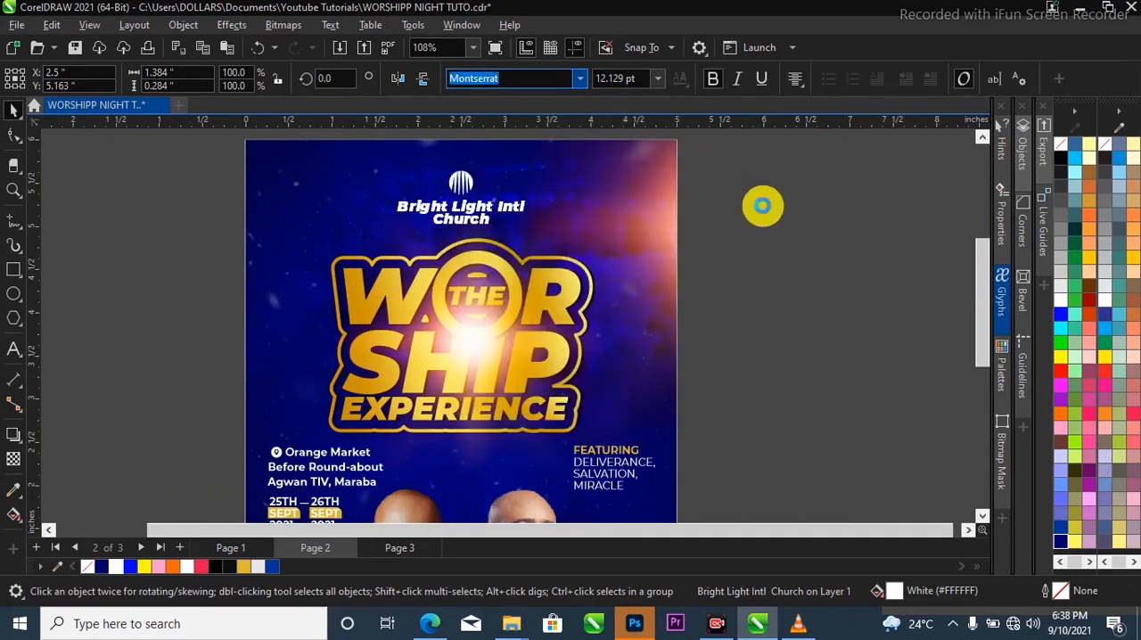
{"action": "scroll", "coordinate": [614, 273], "scroll_direction": "down", "scroll_amount": 5}
{"action": "scroll", "coordinate": [540, 184], "scroll_direction": "up", "scroll_amount": 3}
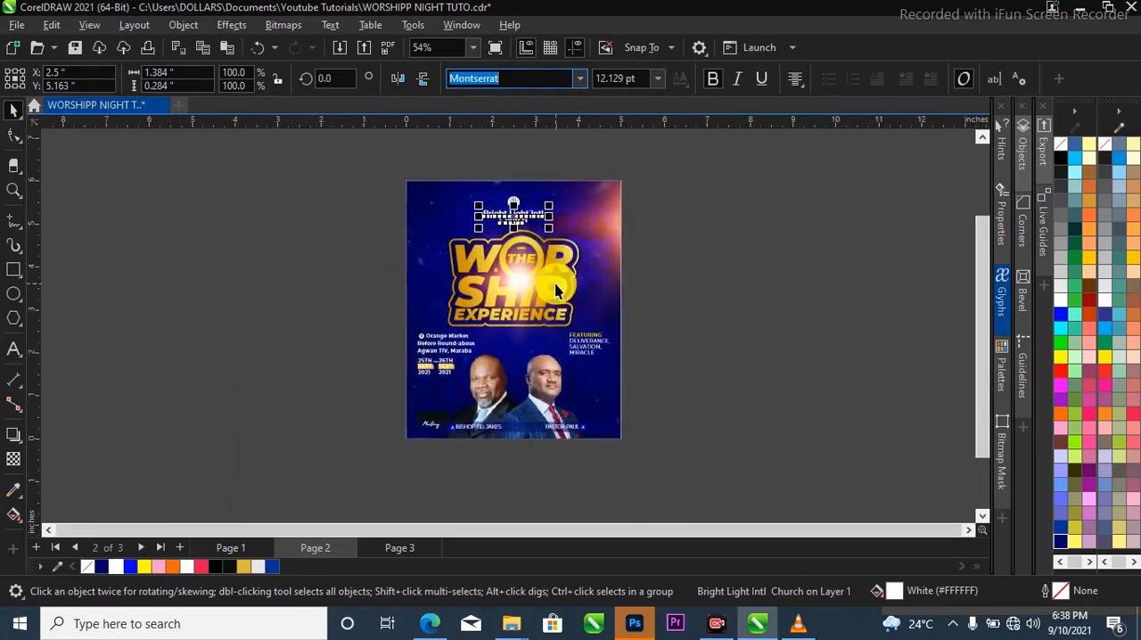
{"action": "scroll", "coordinate": [560, 334], "scroll_direction": "up", "scroll_amount": 2}
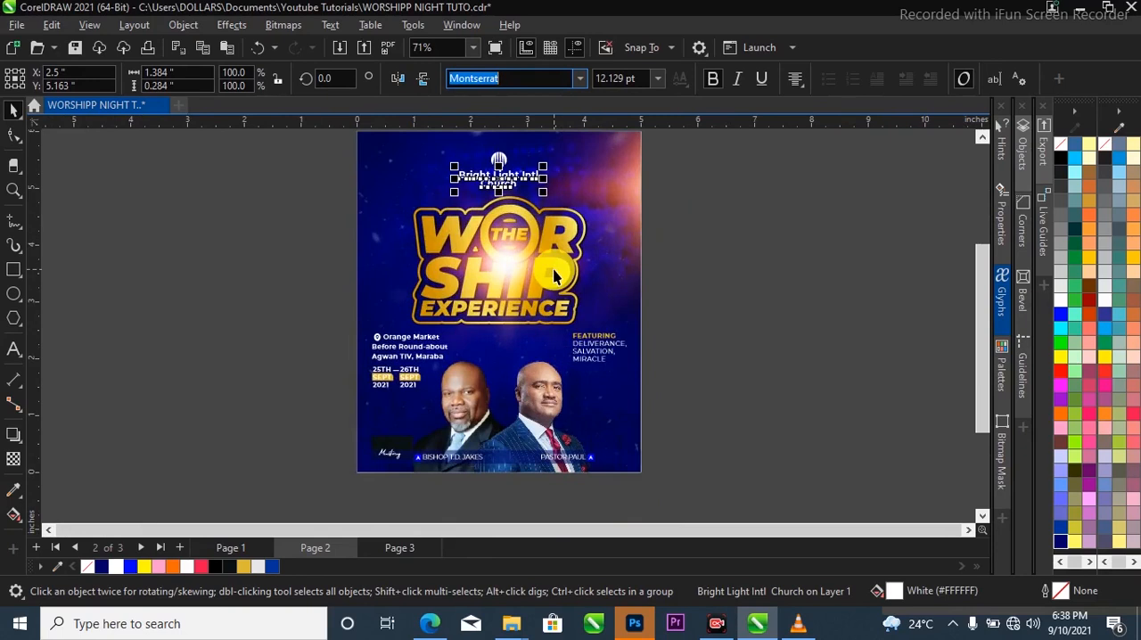